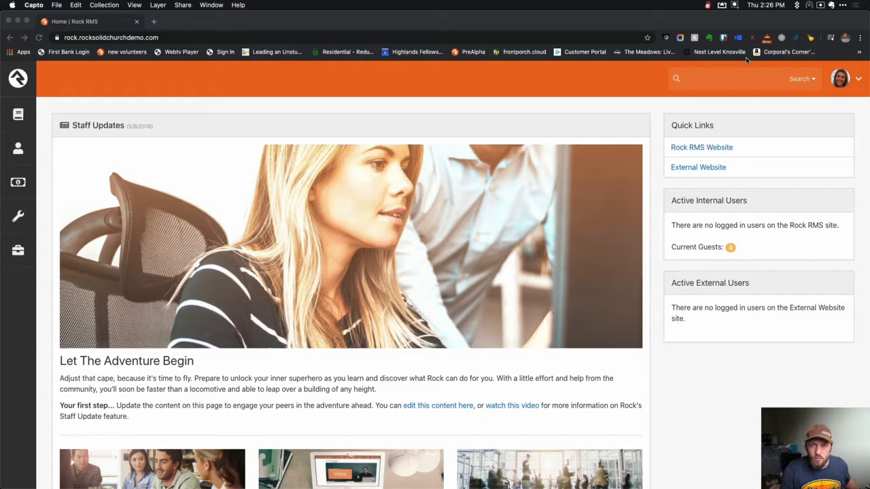
# Bring up the Crossroads Sunday Service registration venue Register buttons, then open a blank browser tab.
pyautogui.click(735, 5)
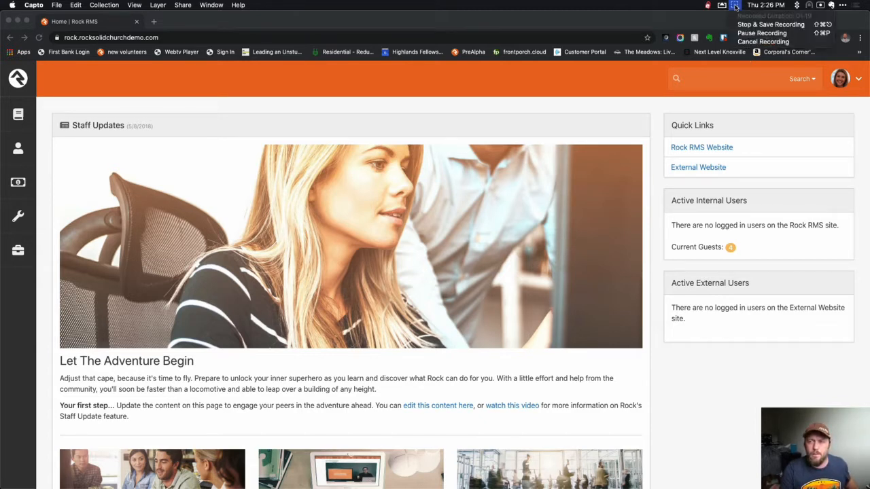
pyautogui.click(747, 34)
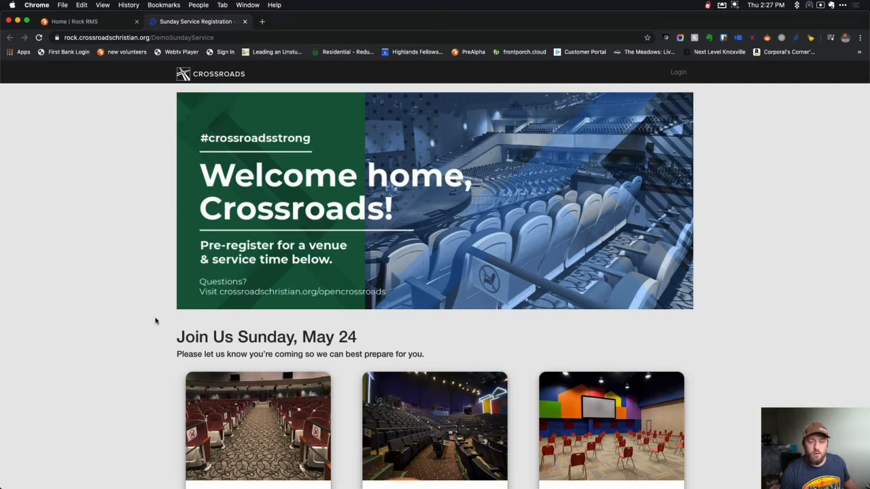
pyautogui.scroll(-2, 155, 321)
pyautogui.scroll(-3, 155, 321)
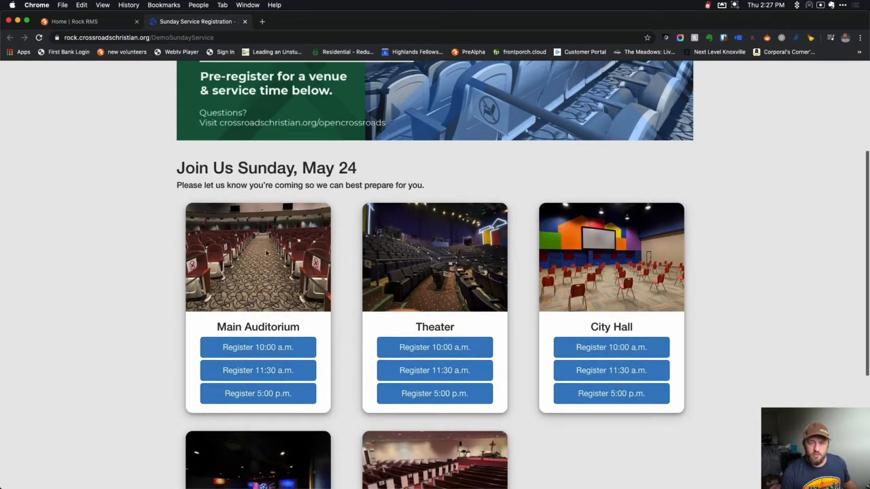
pyautogui.press('super+t')
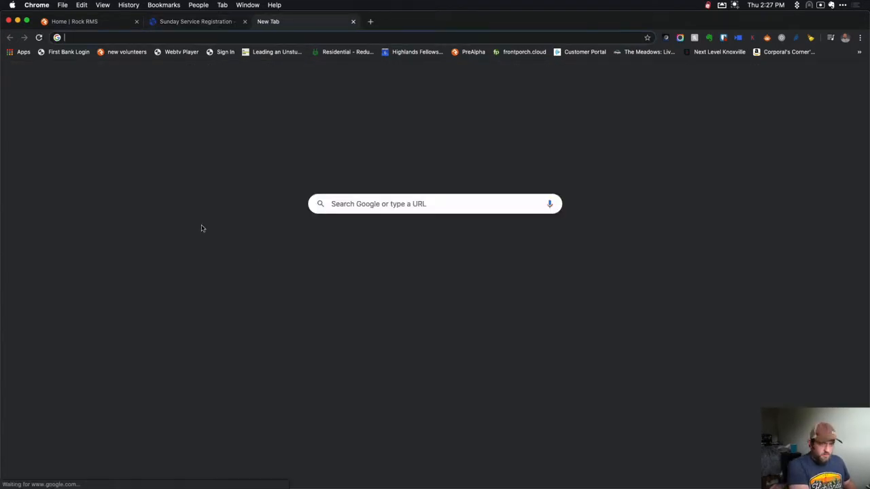
# Load hf.church/register in the new tab.
pyautogui.write('h/refgis')
pyautogui.press('super+a')
pyautogui.write('.church')
pyautogui.press('super+a')
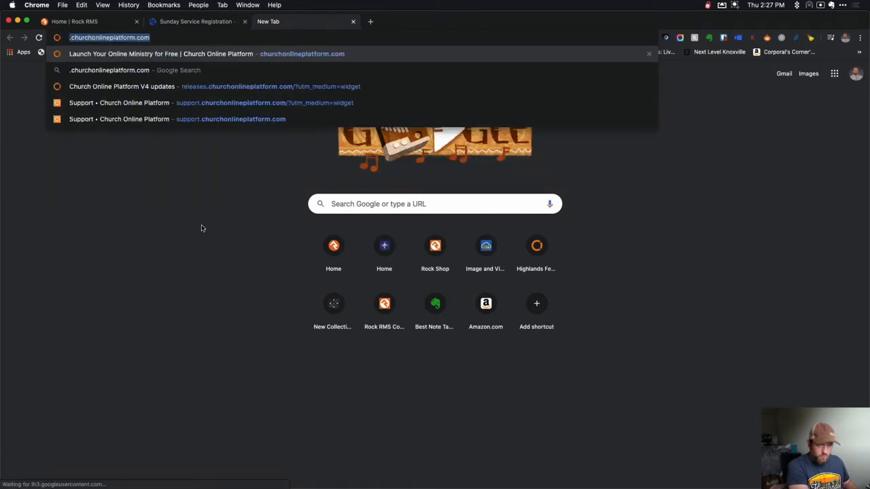
pyautogui.press('BackSpace')
pyautogui.write('h')
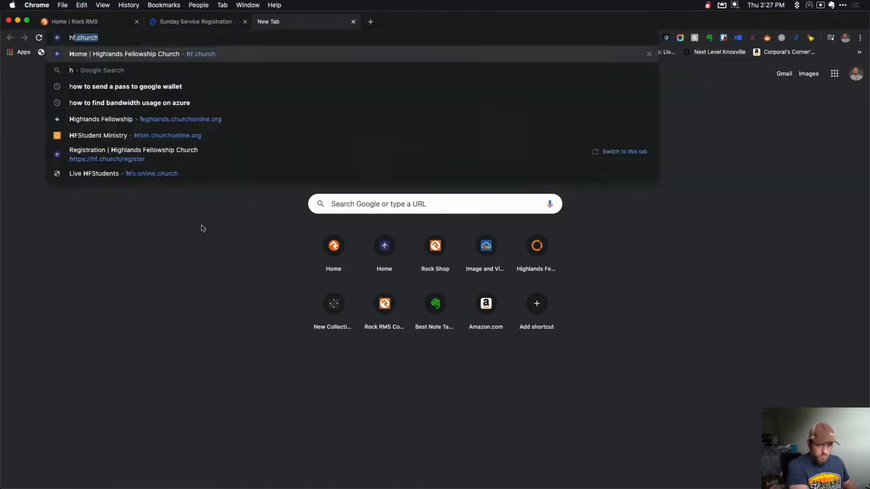
pyautogui.write('f.church/register')
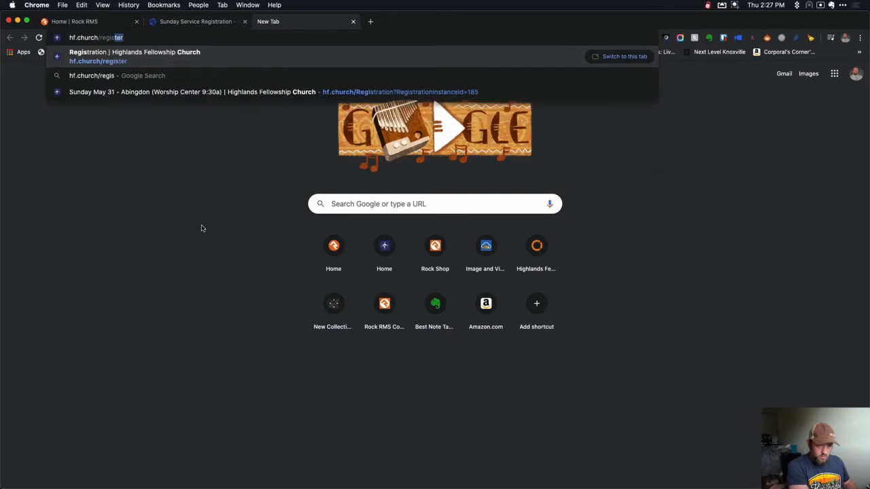
pyautogui.press('Return')
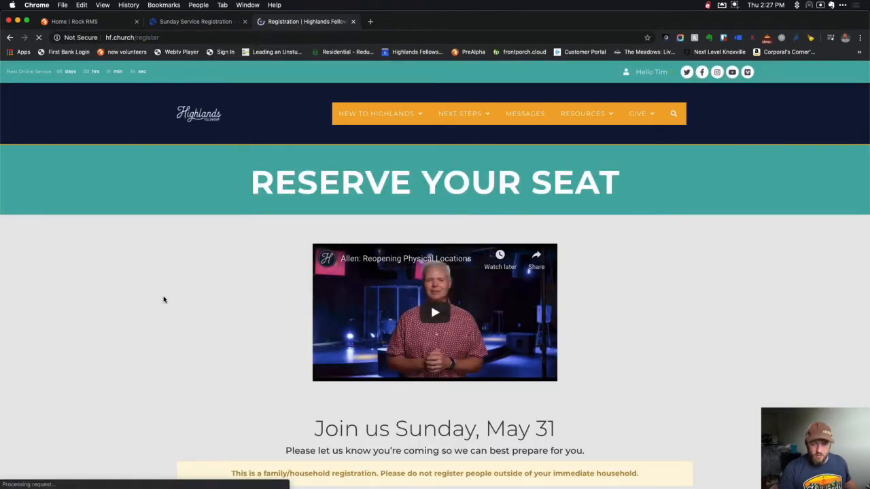
# Look over the Reserve Your Seat venue cards, then return to the Crossroads registration page.
pyautogui.scroll(-5, 163, 299)
pyautogui.scroll(-5, 163, 299)
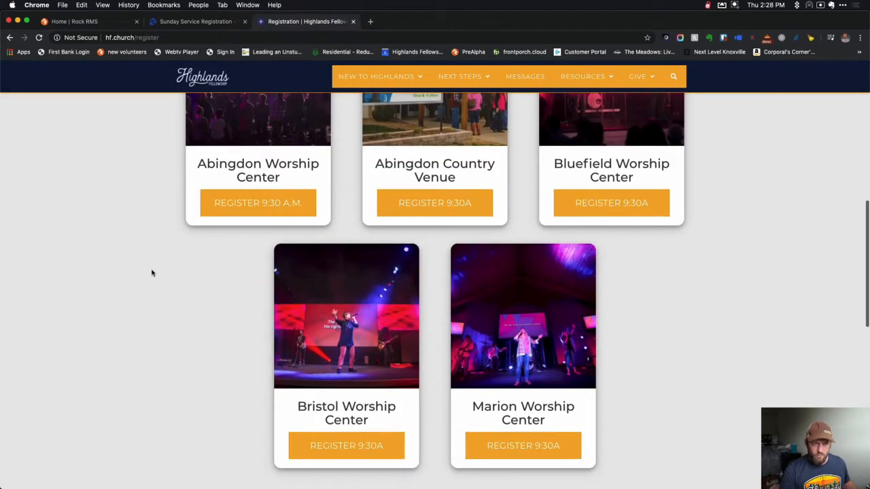
pyautogui.click(193, 22)
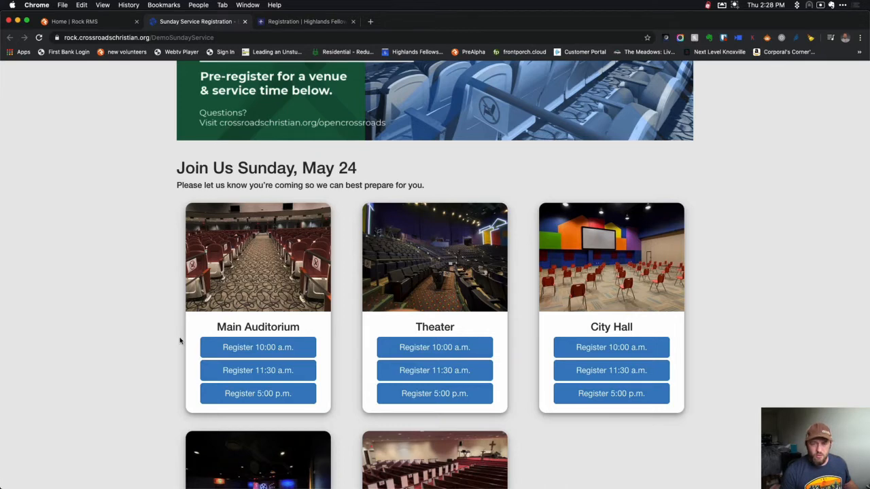
pyautogui.scroll(5, 180, 340)
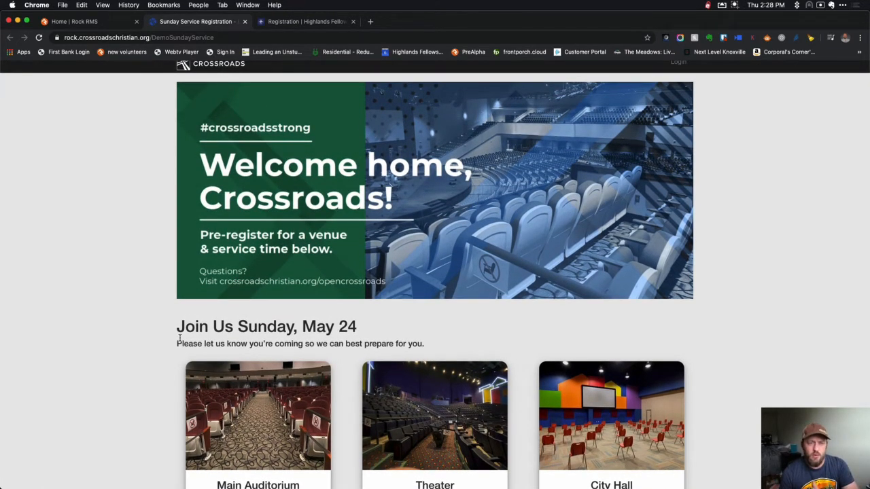
pyautogui.scroll(-4, 180, 338)
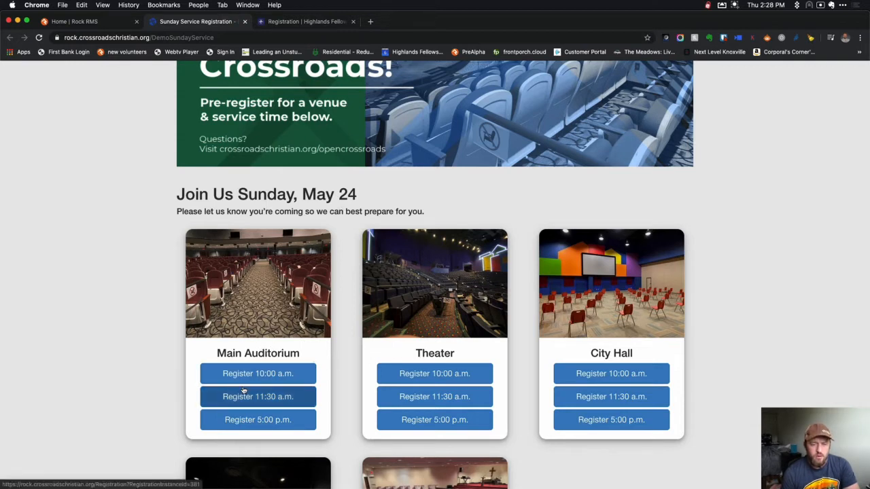
pyautogui.scroll(-3, 315, 404)
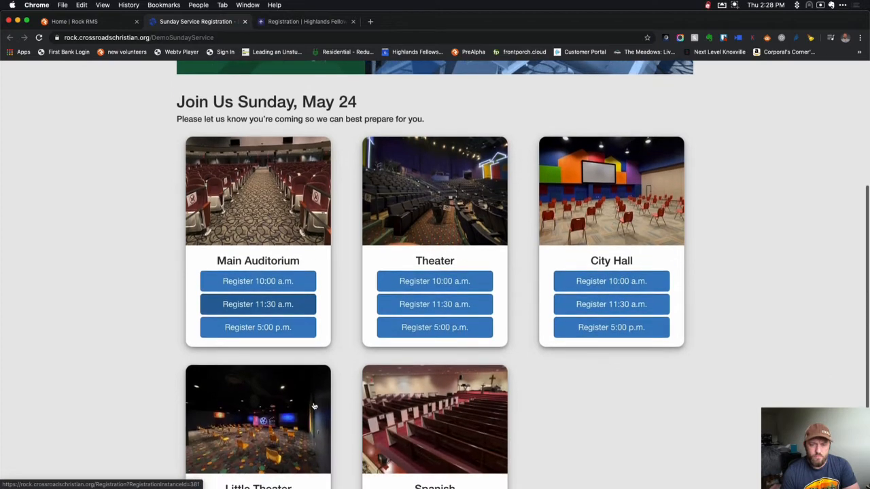
pyautogui.scroll(-1, 315, 406)
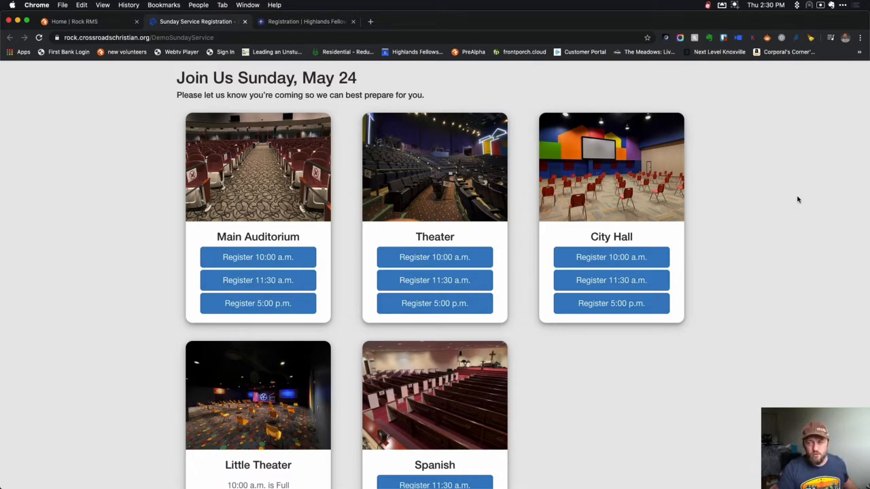
# From Tools > Event Registration, begin a new registration template in the General category.
pyautogui.click(88, 23)
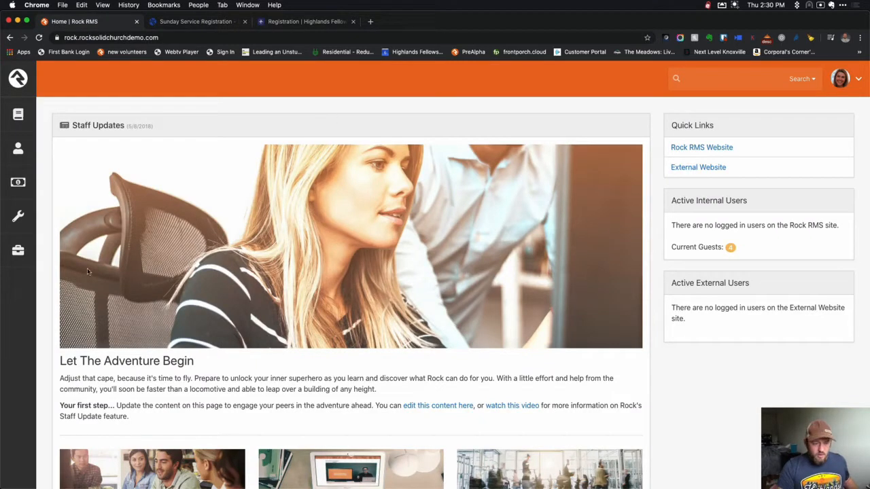
pyautogui.click(20, 220)
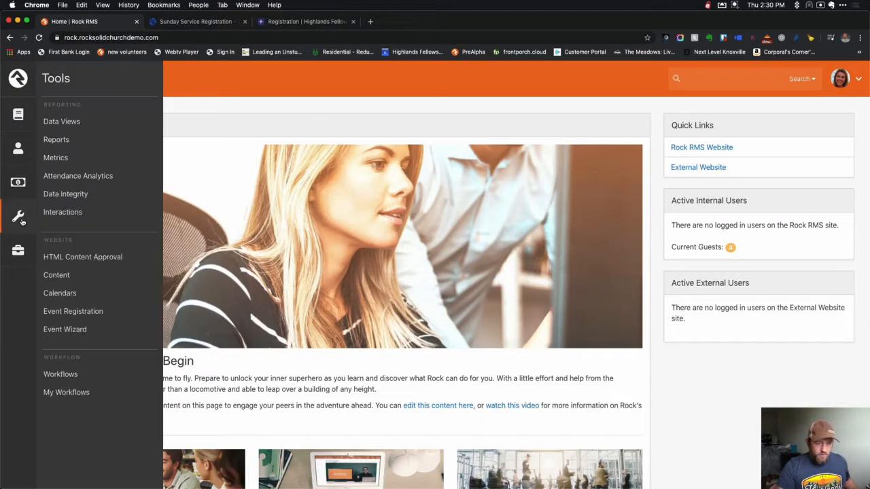
pyautogui.click(68, 311)
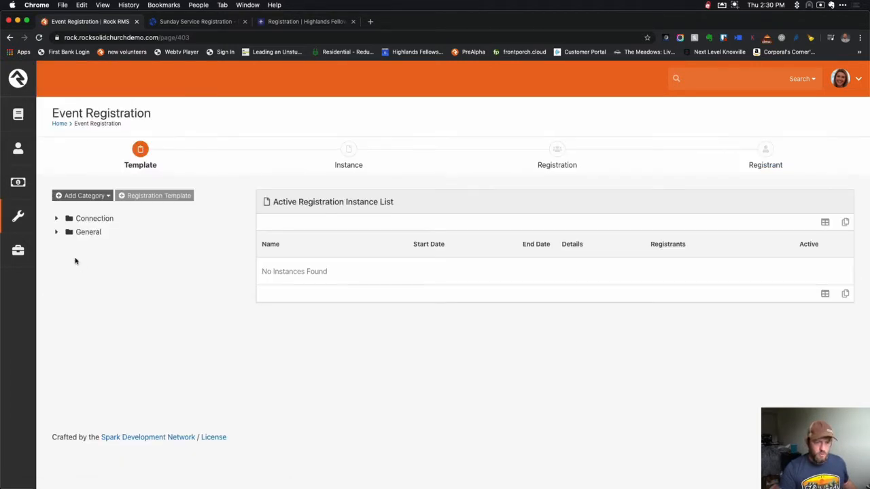
pyautogui.click(57, 233)
pyautogui.click(66, 234)
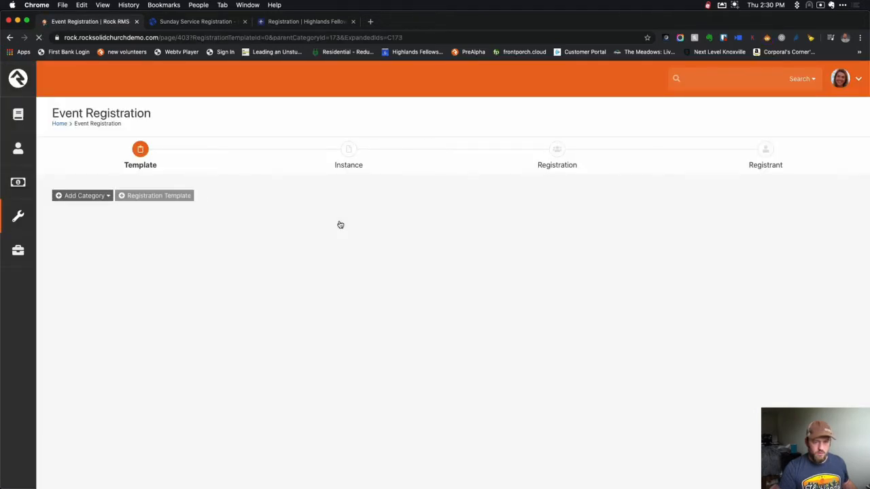
# Name the new registration template 'Service Tickets'.
pyautogui.click(306, 244)
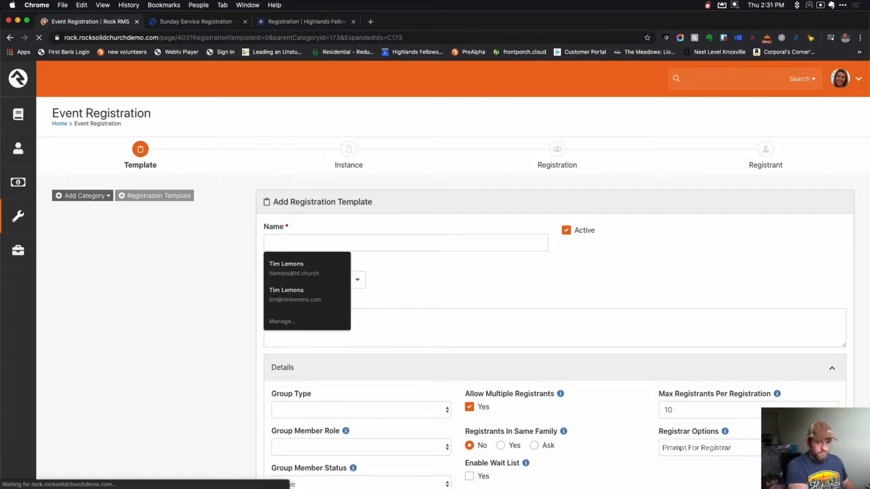
pyautogui.write('Service Tickets')
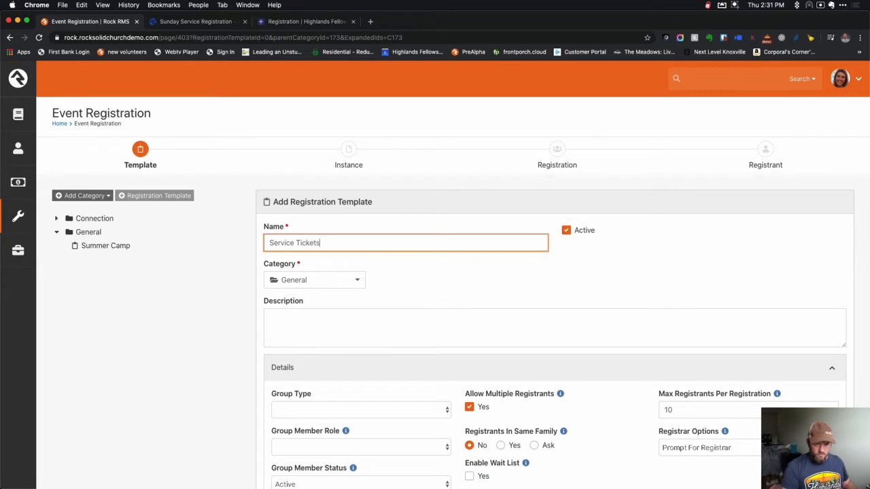
pyautogui.click(512, 300)
# Review the Group Type options without choosing one, leaving the group type unset.
pyautogui.scroll(-2, 513, 299)
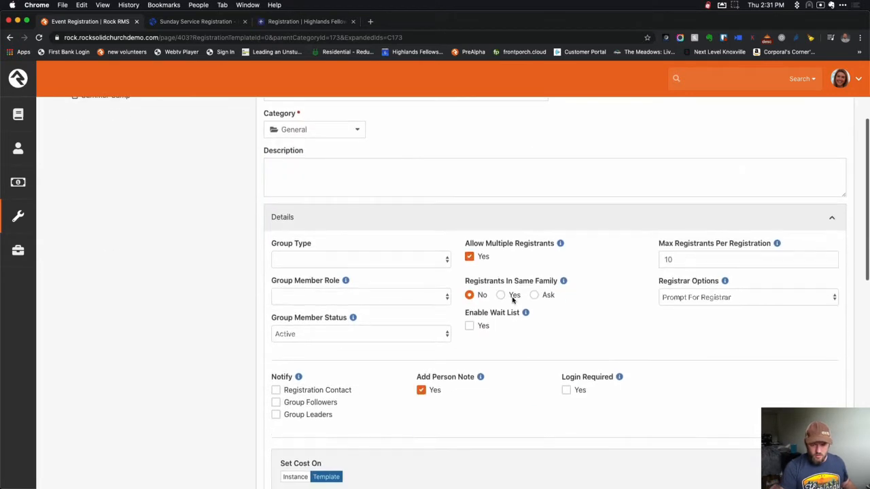
pyautogui.click(438, 259)
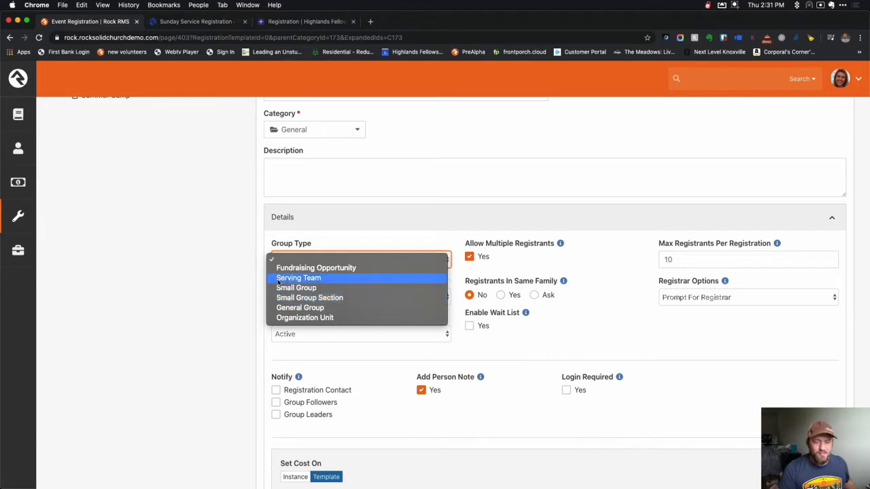
pyautogui.click(206, 297)
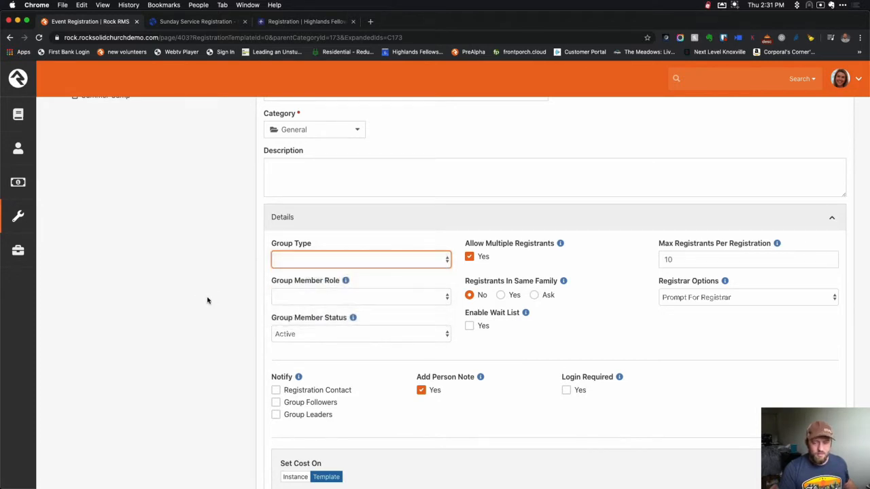
pyautogui.click(348, 263)
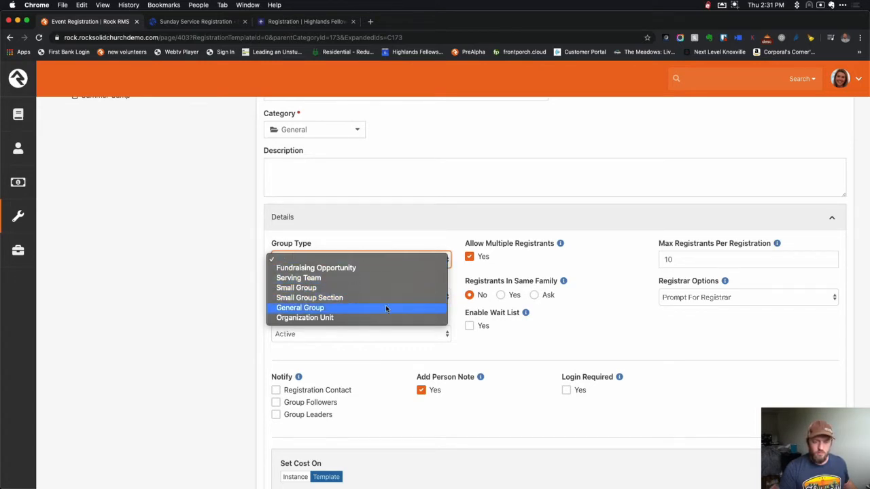
pyautogui.click(209, 263)
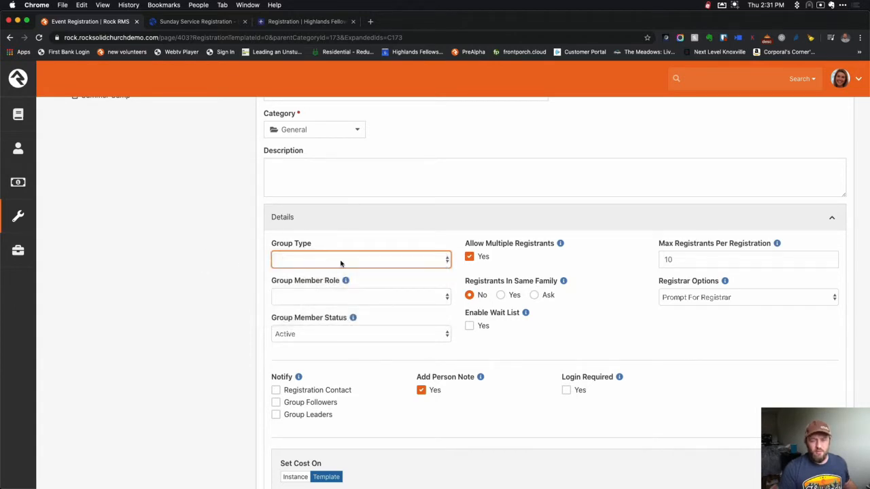
pyautogui.moveTo(20, 250)
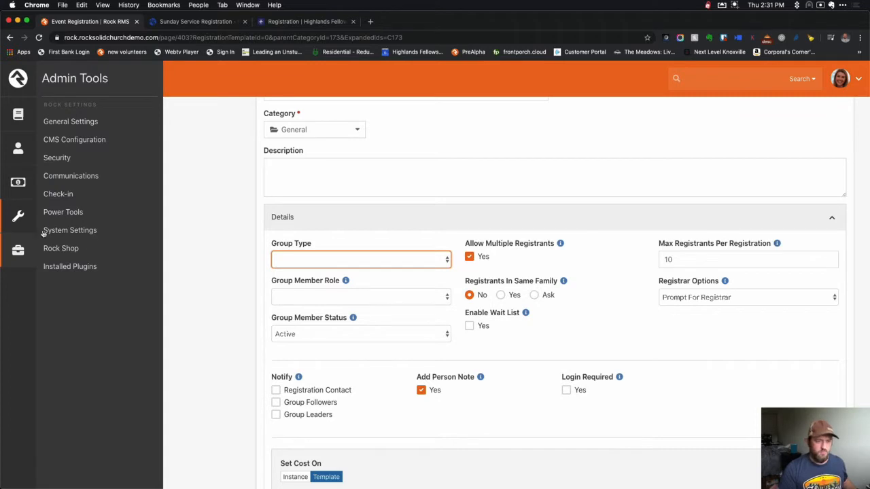
pyautogui.rightClick(84, 122)
pyautogui.click(89, 124)
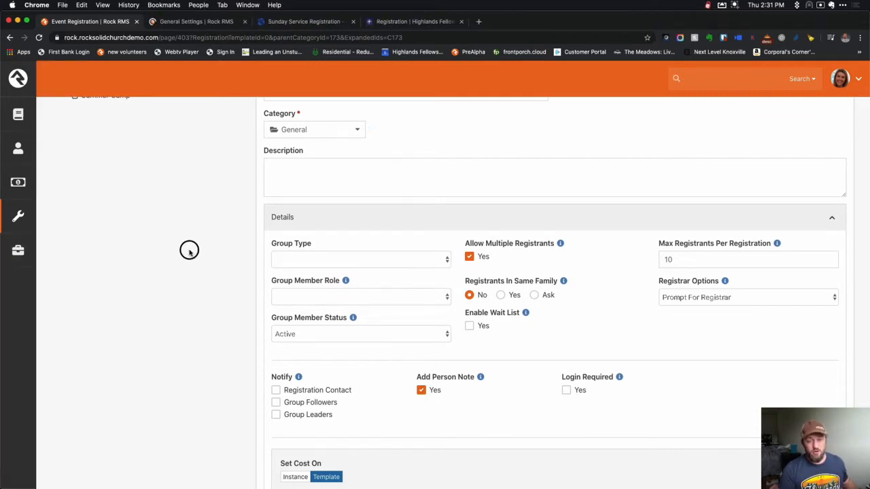
pyautogui.hotkey('ctrl', 'Tab')
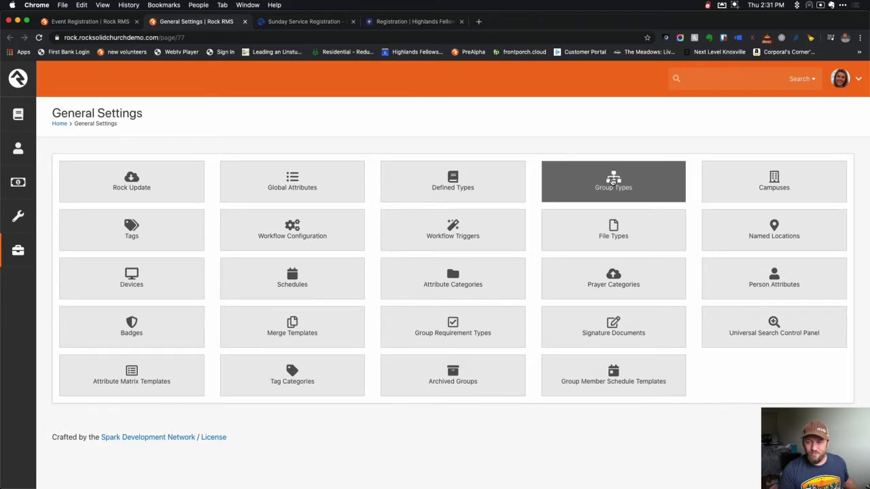
pyautogui.click(631, 169)
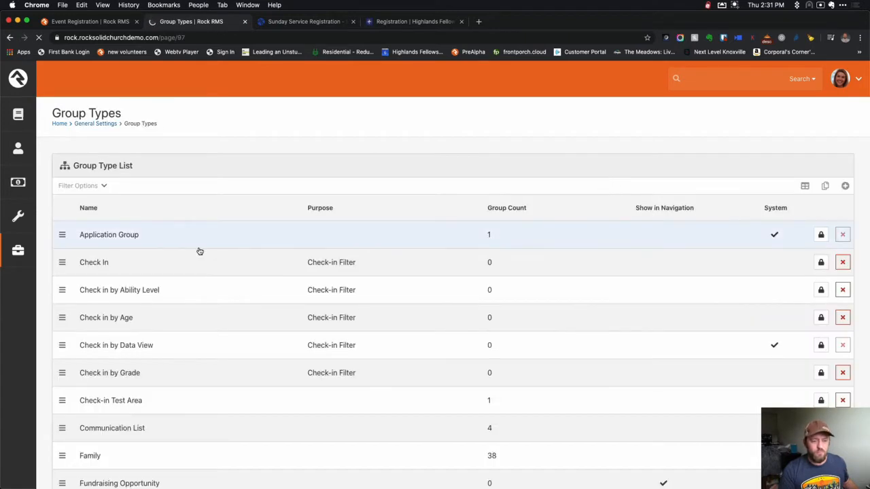
pyautogui.scroll(-3, 199, 250)
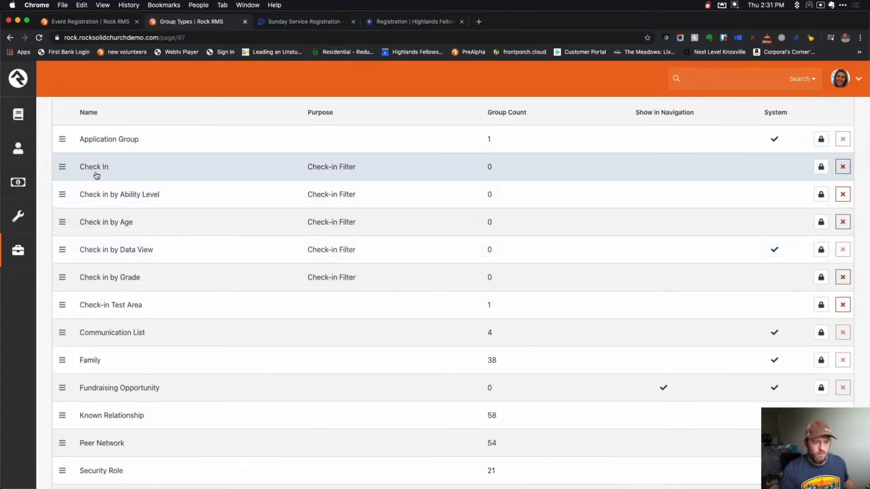
pyautogui.scroll(-5, 96, 172)
pyautogui.scroll(-9, 96, 172)
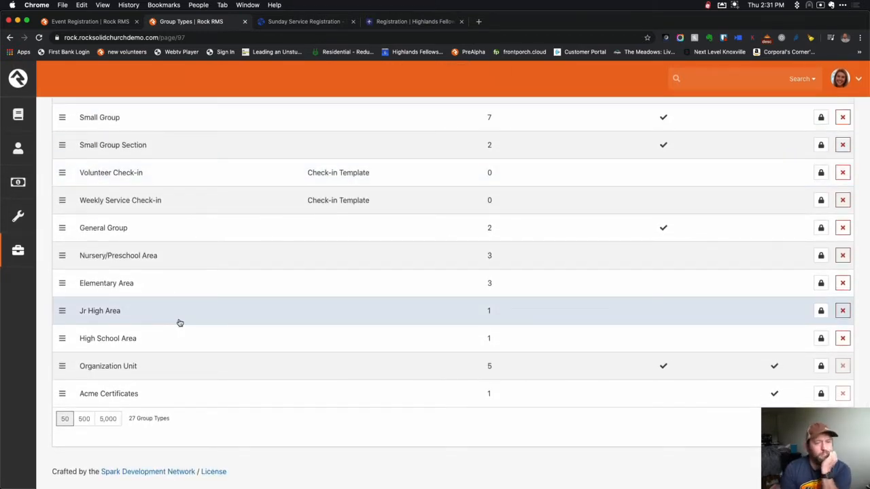
pyautogui.click(124, 178)
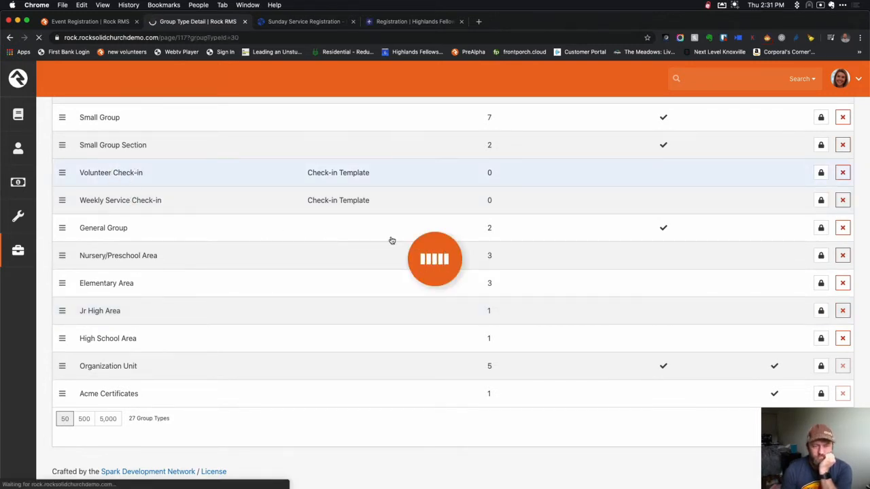
pyautogui.scroll(-3, 291, 288)
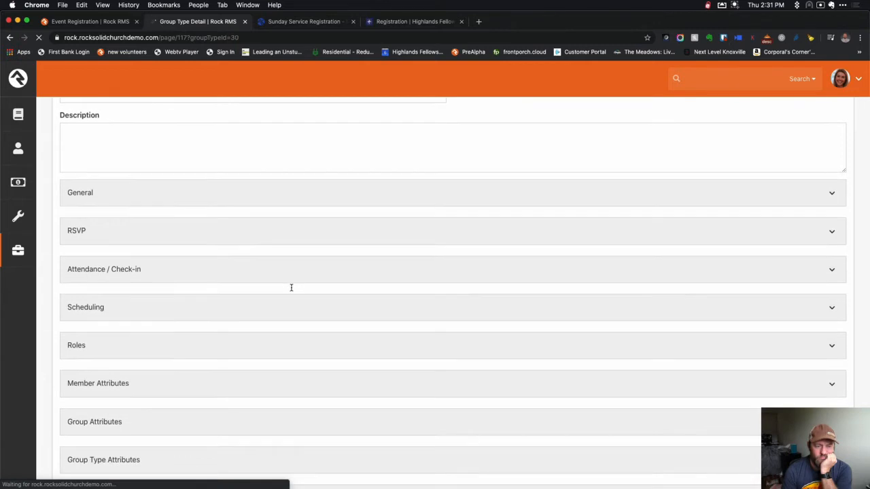
pyautogui.scroll(-3, 293, 291)
pyautogui.scroll(-2, 293, 291)
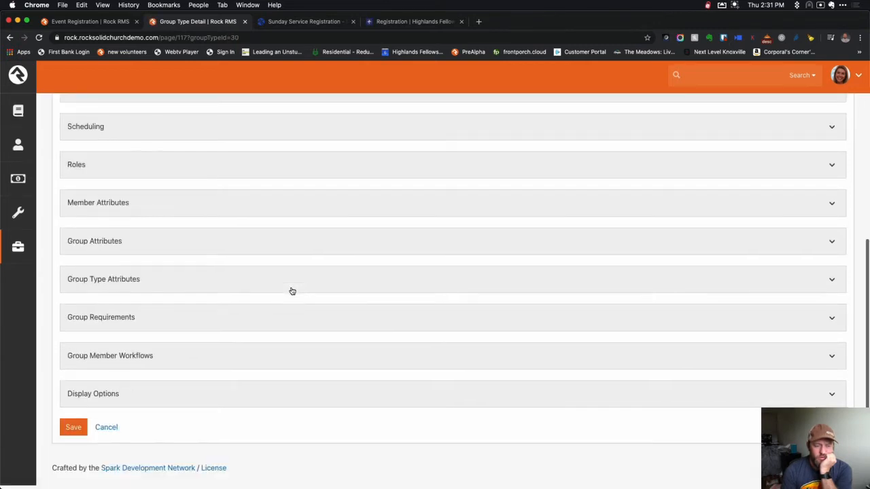
pyautogui.scroll(3, 292, 291)
pyautogui.scroll(3, 292, 290)
pyautogui.click(275, 299)
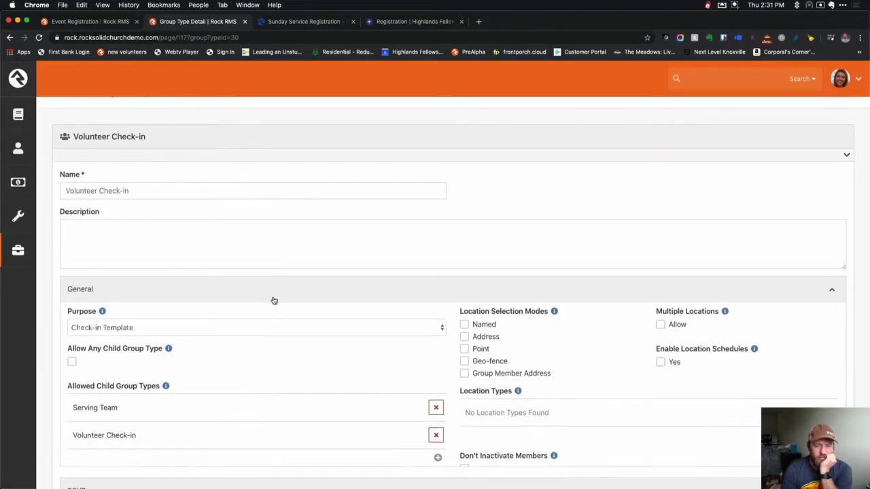
pyautogui.scroll(-3, 273, 300)
pyautogui.scroll(-2, 365, 379)
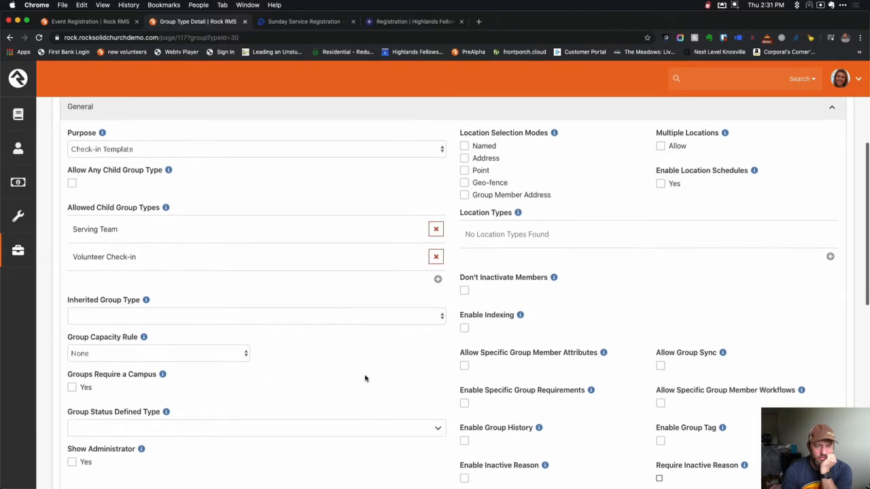
pyautogui.scroll(-4, 365, 379)
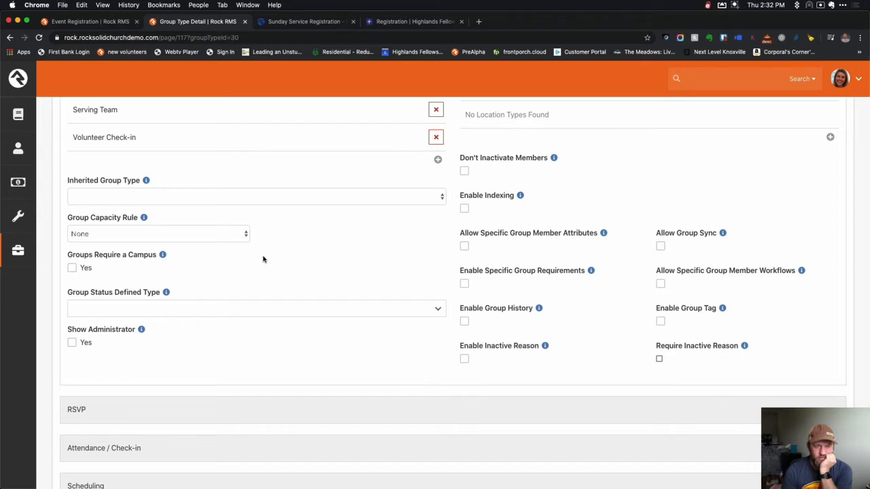
pyautogui.scroll(-2, 394, 261)
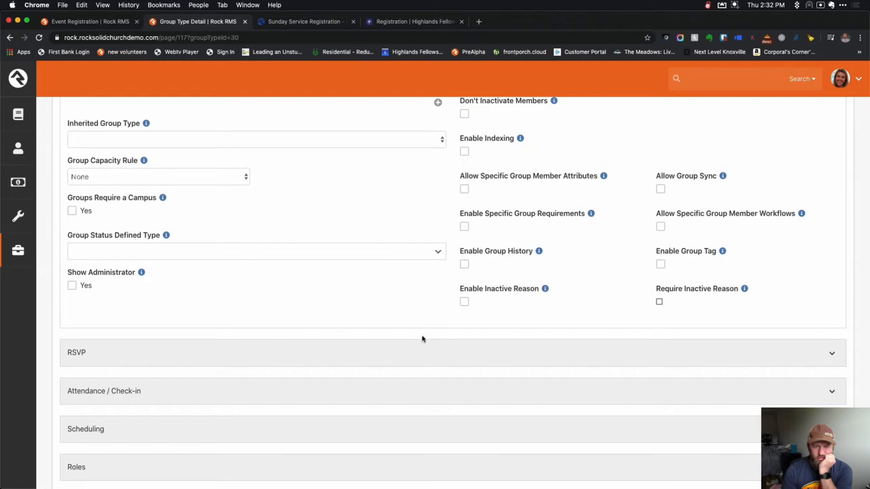
pyautogui.click(379, 353)
pyautogui.scroll(-1, 380, 357)
pyautogui.scroll(-3, 381, 356)
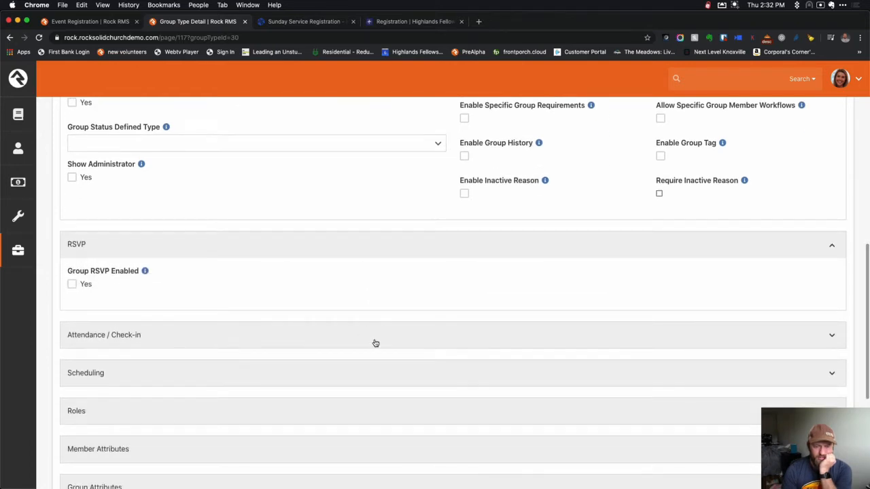
pyautogui.click(374, 342)
pyautogui.scroll(-3, 374, 343)
pyautogui.scroll(-3, 374, 342)
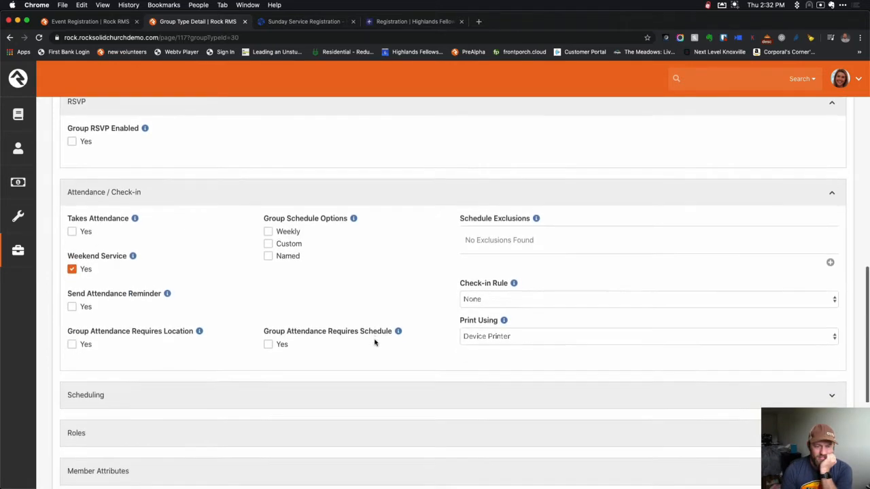
pyautogui.click(374, 341)
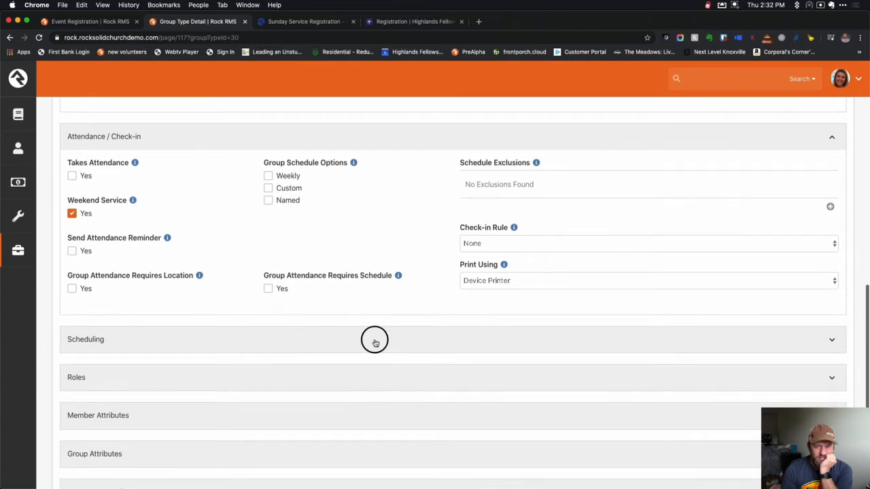
pyautogui.scroll(-4, 374, 341)
pyautogui.scroll(-4, 373, 342)
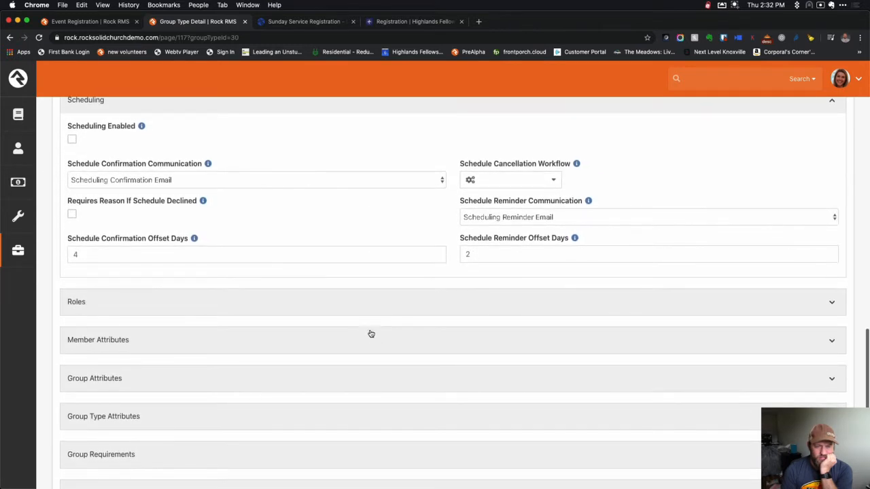
pyautogui.click(356, 306)
pyautogui.scroll(-2, 356, 309)
pyautogui.scroll(-3, 355, 307)
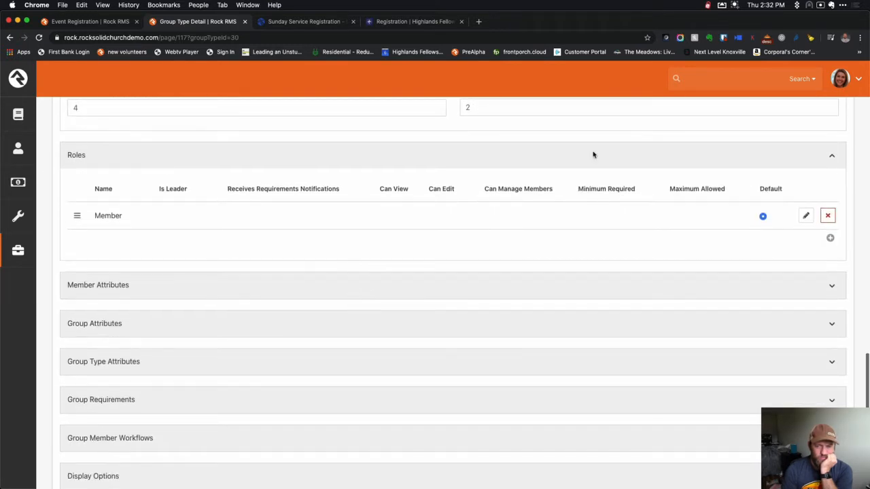
pyautogui.click(735, 6)
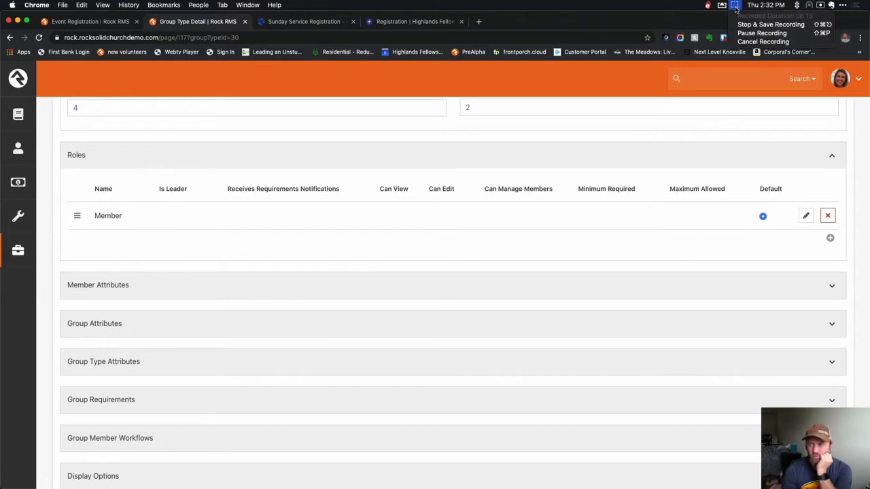
pyautogui.click(748, 33)
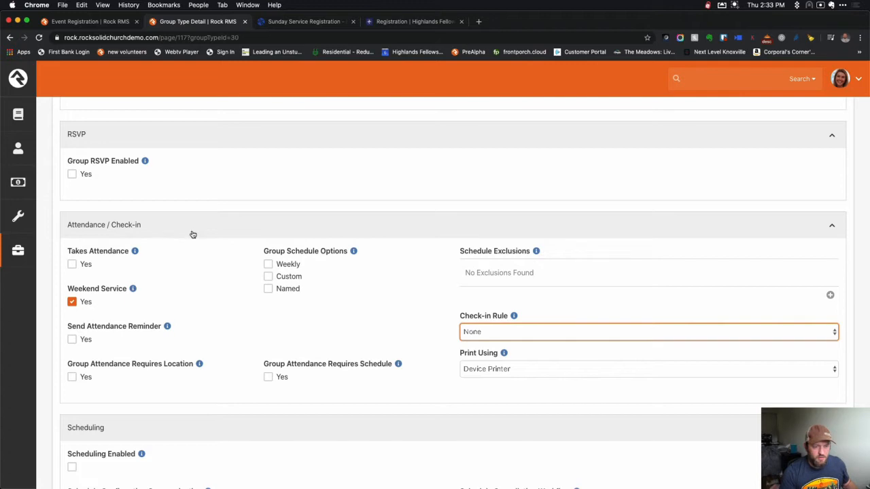
pyautogui.moveTo(514, 317)
pyautogui.click(516, 332)
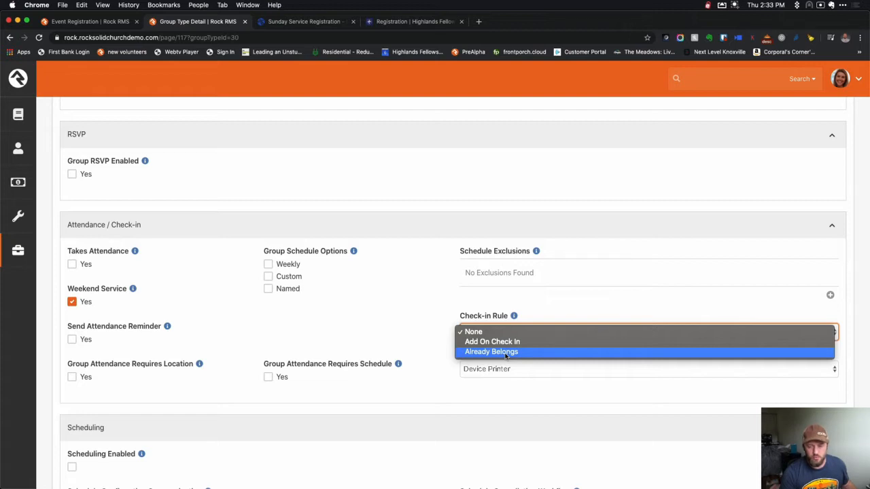
pyautogui.click(433, 325)
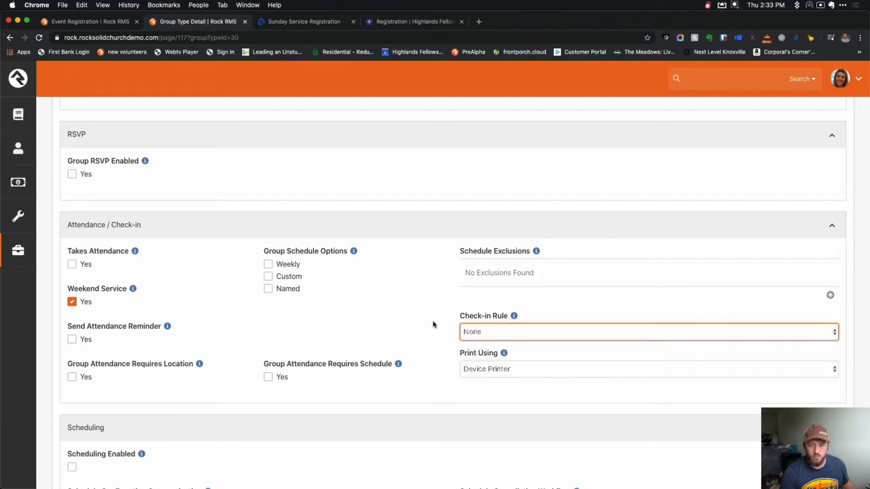
pyautogui.scroll(-10, 260, 346)
pyautogui.scroll(-20, 136, 383)
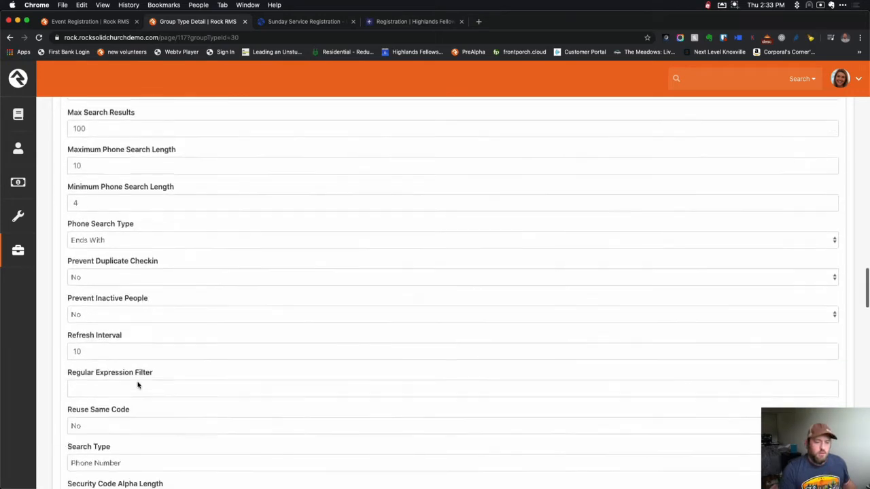
pyautogui.scroll(-10, 138, 386)
pyautogui.click(108, 430)
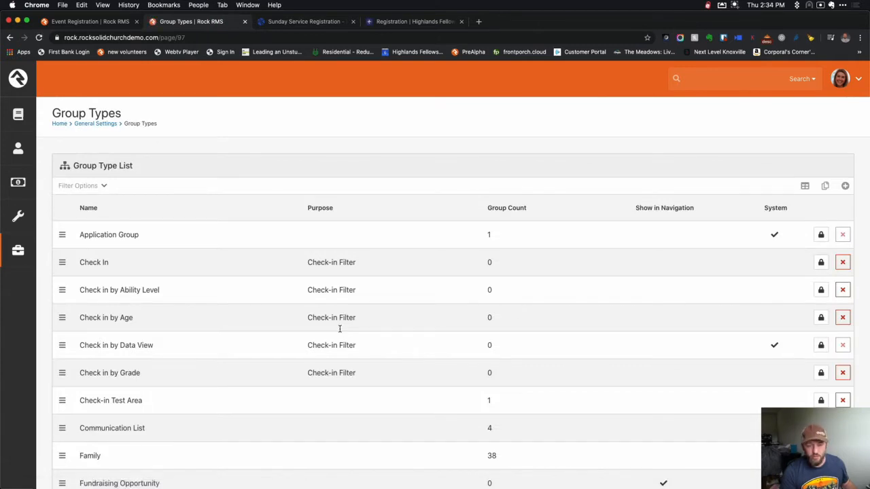
# Start a new group type and enter its name, 'Even'.
pyautogui.scroll(-3, 461, 330)
pyautogui.scroll(3, 462, 330)
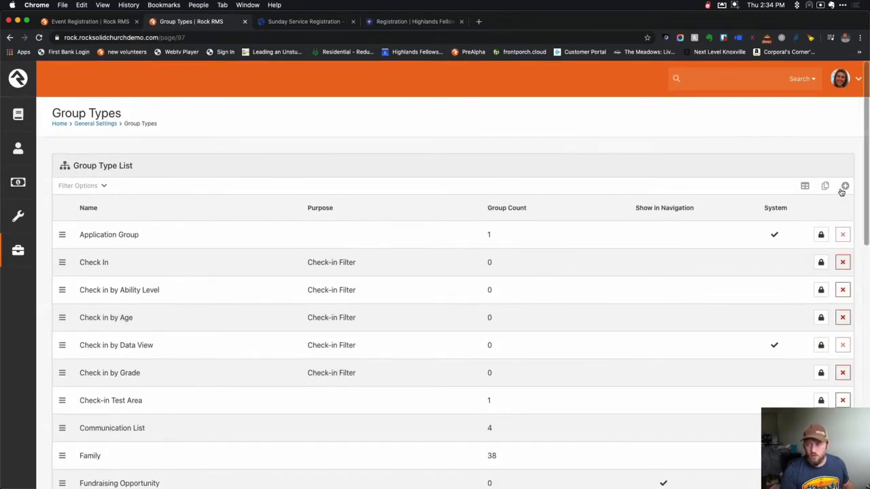
pyautogui.click(844, 186)
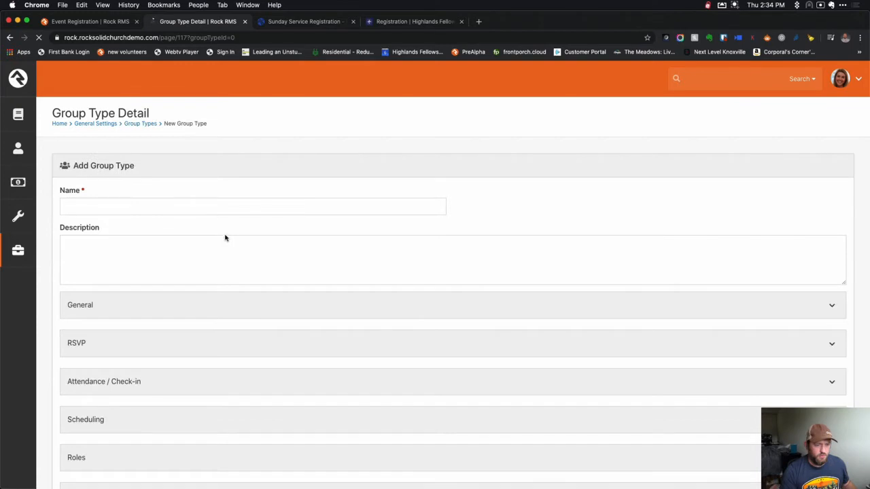
pyautogui.click(208, 207)
pyautogui.write('Events (Membership Required')
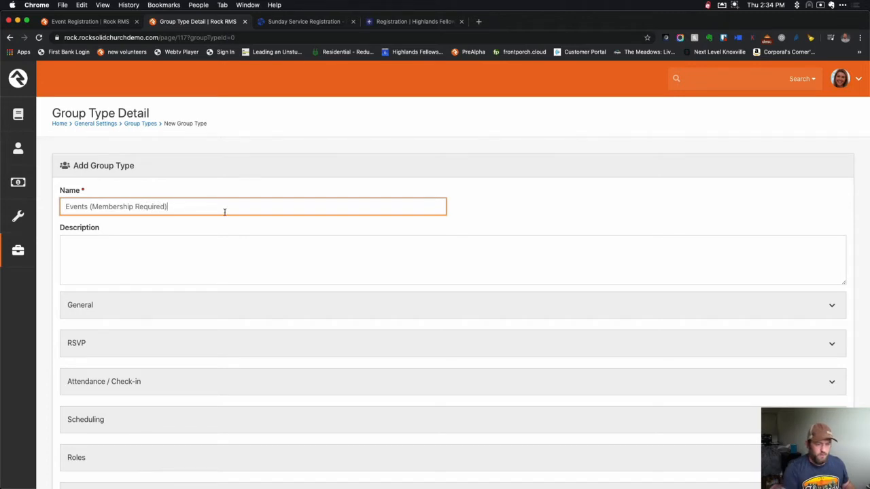
pyautogui.click(494, 227)
# Set the new group type's purpose to Check-in Template.
pyautogui.scroll(-1, 493, 228)
pyautogui.click(496, 272)
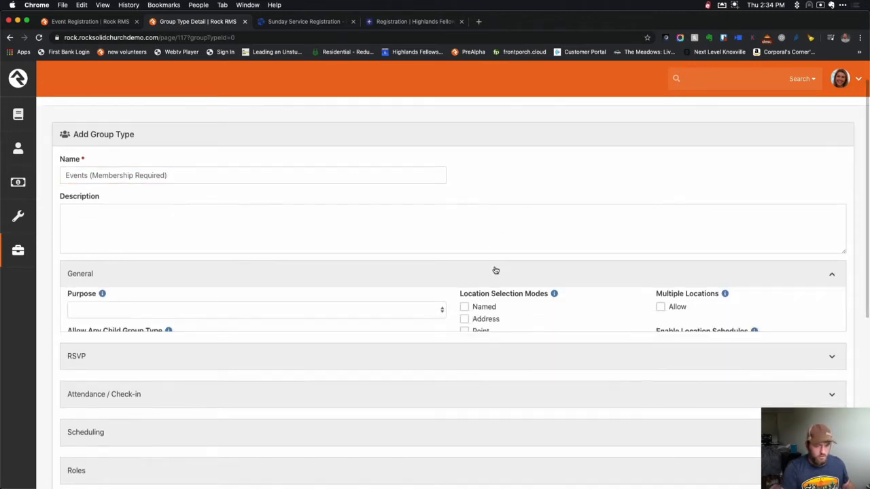
pyautogui.scroll(-3, 495, 271)
pyautogui.click(406, 227)
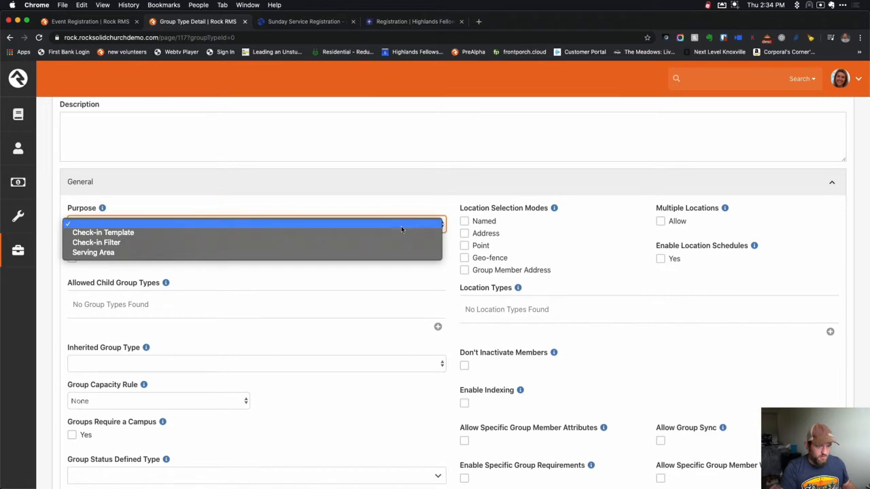
pyautogui.click(363, 232)
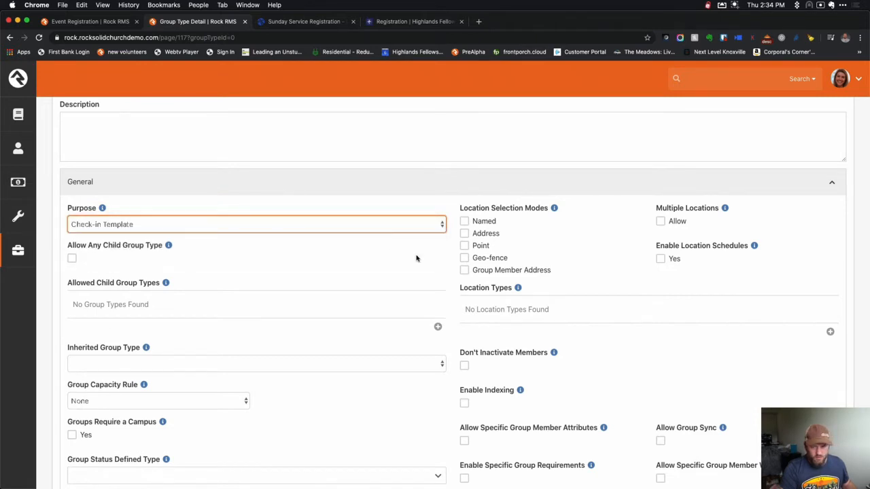
# Set the Attendance / Check-in rule to Already Belongs.
pyautogui.scroll(-2, 439, 265)
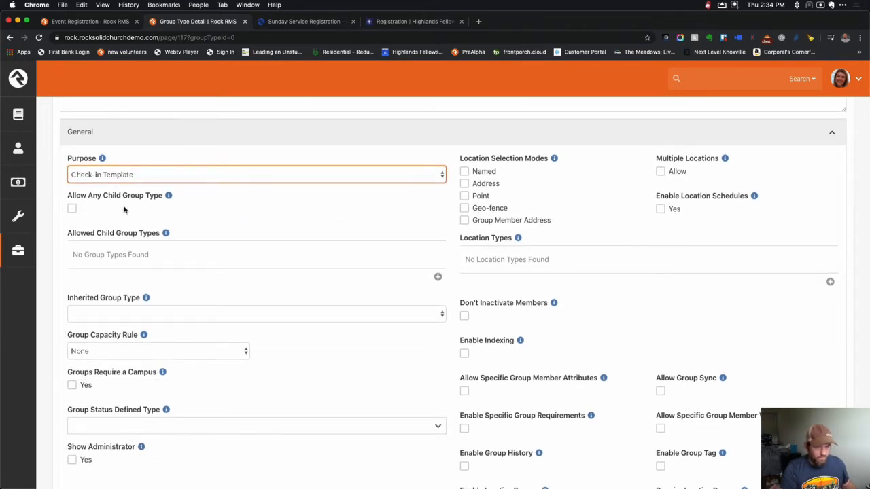
pyautogui.scroll(-3, 289, 235)
pyautogui.scroll(3, 323, 245)
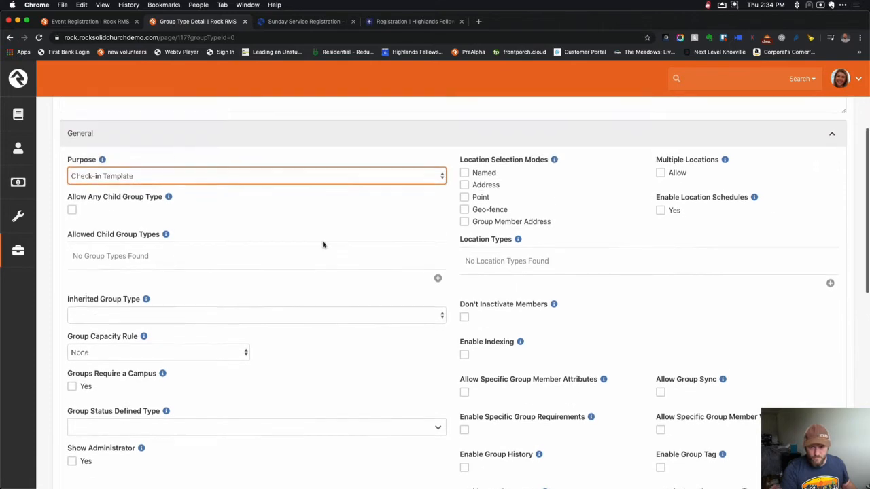
pyautogui.scroll(-8, 323, 244)
pyautogui.scroll(-1, 313, 271)
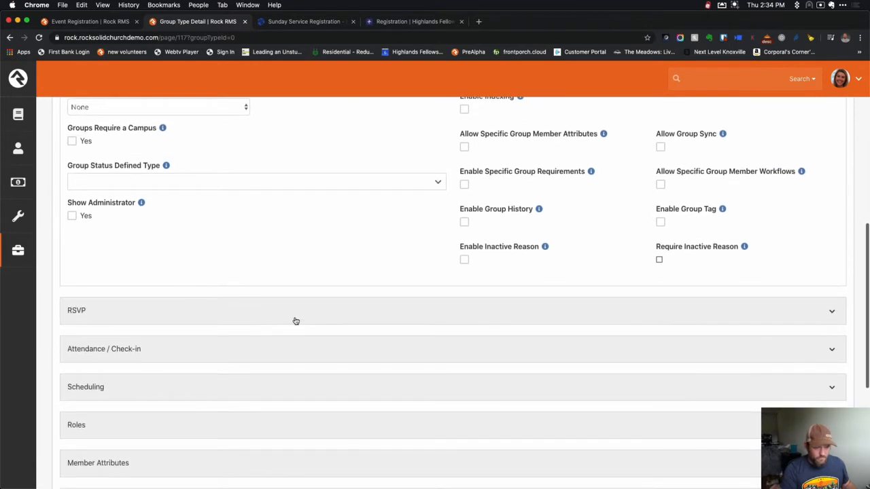
pyautogui.click(303, 349)
pyautogui.scroll(-3, 305, 350)
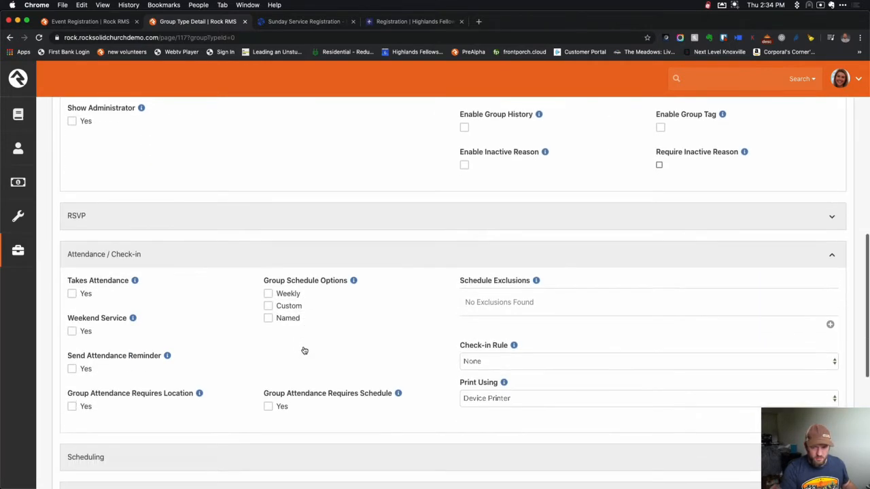
pyautogui.click(510, 363)
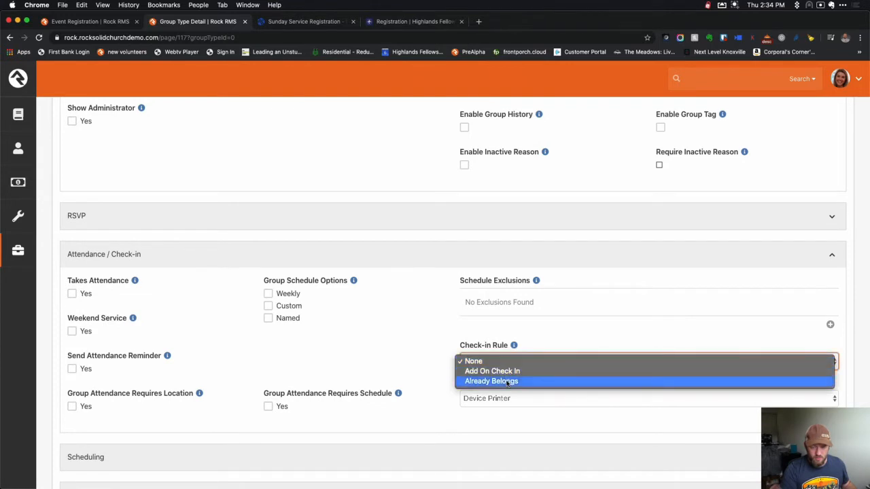
pyautogui.click(507, 382)
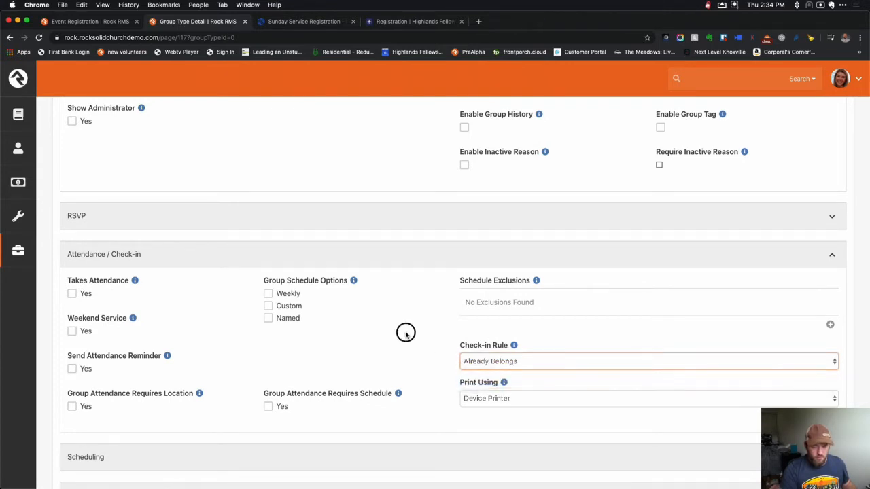
# Expand the Scheduling settings and save the new group type.
pyautogui.scroll(-5, 406, 332)
pyautogui.click(363, 288)
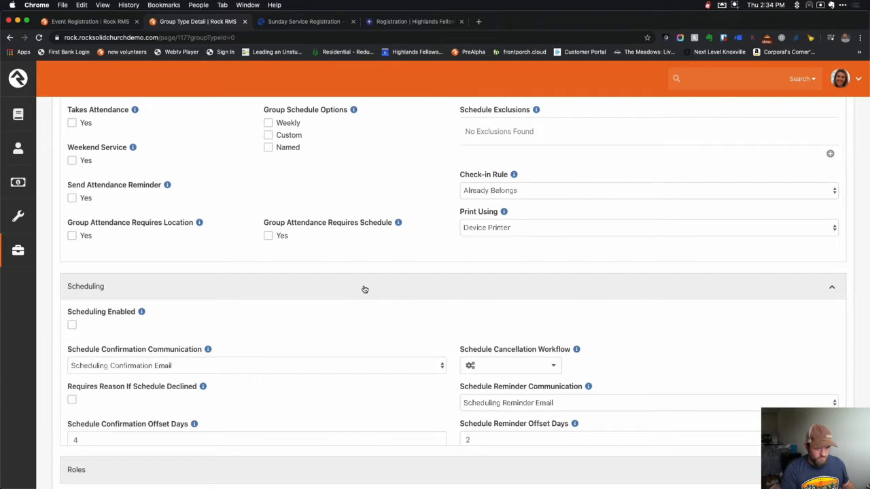
pyautogui.scroll(-8, 363, 289)
pyautogui.scroll(-2, 363, 288)
pyautogui.click(72, 431)
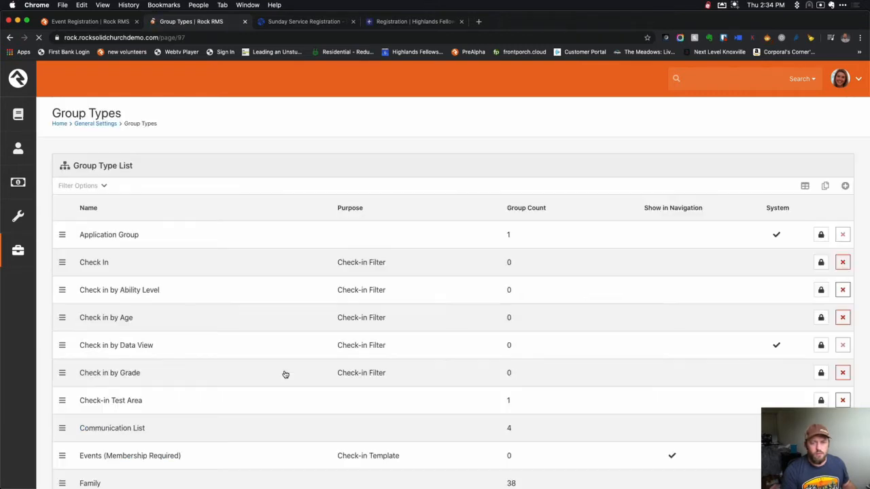
# Return to the registration template form and check its group type list for the new type.
pyautogui.scroll(-10, 285, 375)
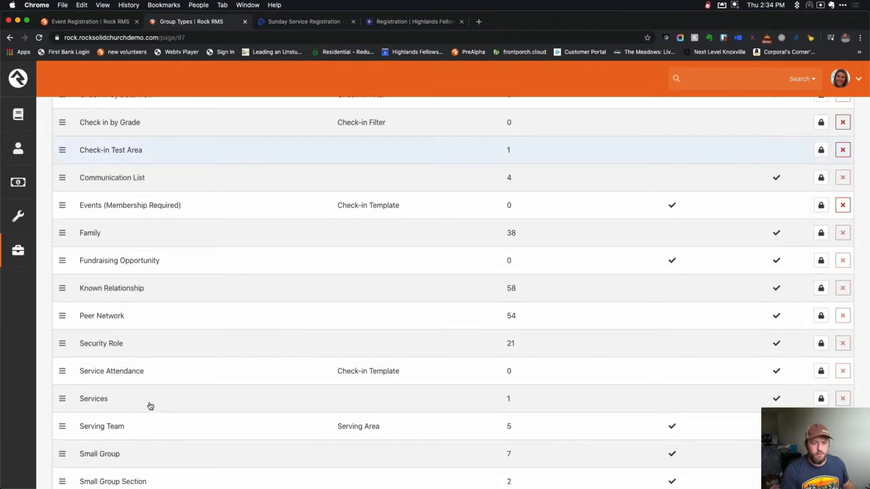
pyautogui.scroll(5, 116, 334)
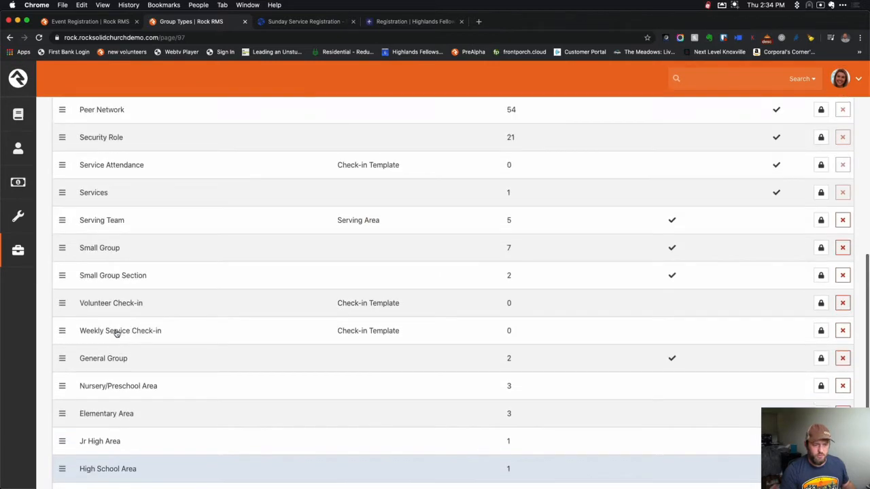
pyautogui.scroll(7, 121, 348)
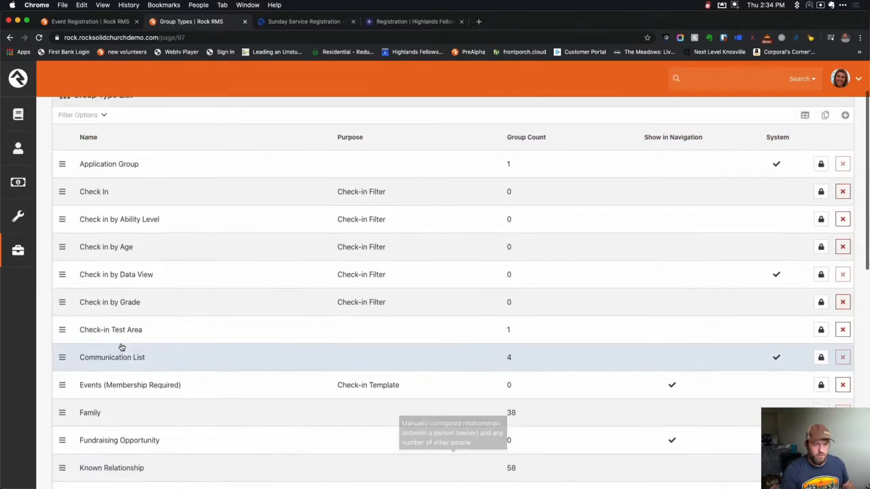
pyautogui.click(90, 22)
pyautogui.click(407, 266)
# Close the group type list and cancel to reload a fresh registration template form.
pyautogui.click(208, 298)
pyautogui.scroll(-2, 208, 300)
pyautogui.scroll(4, 208, 299)
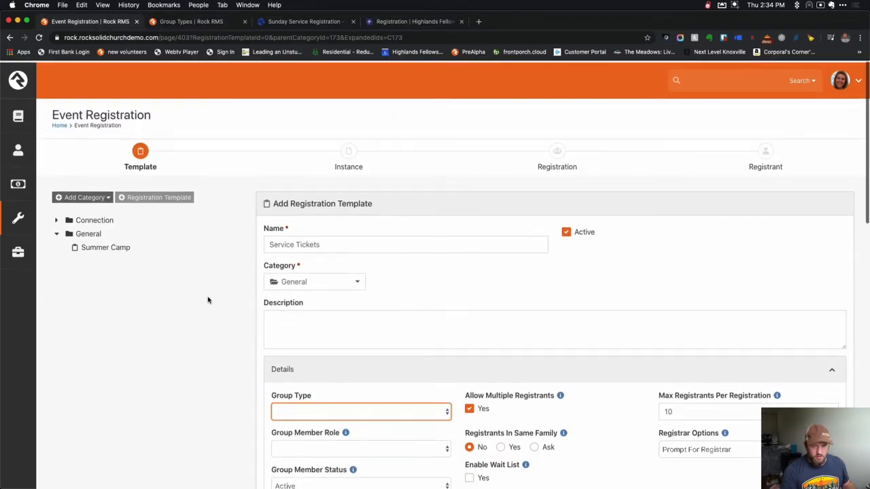
pyautogui.scroll(-6, 301, 310)
pyautogui.scroll(-5, 303, 327)
pyautogui.click(311, 428)
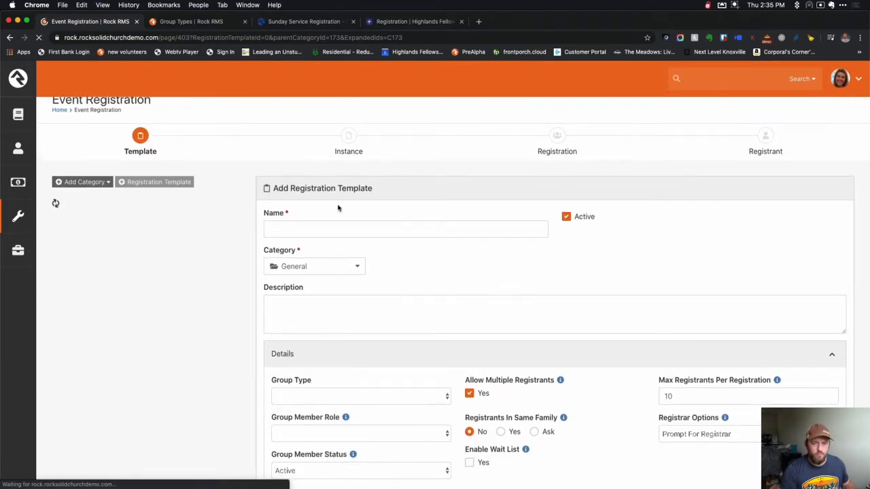
# Name the template Service Tickets and pick Events (Membership Required) as its group type.
pyautogui.click(339, 231)
pyautogui.write('Service Tickets')
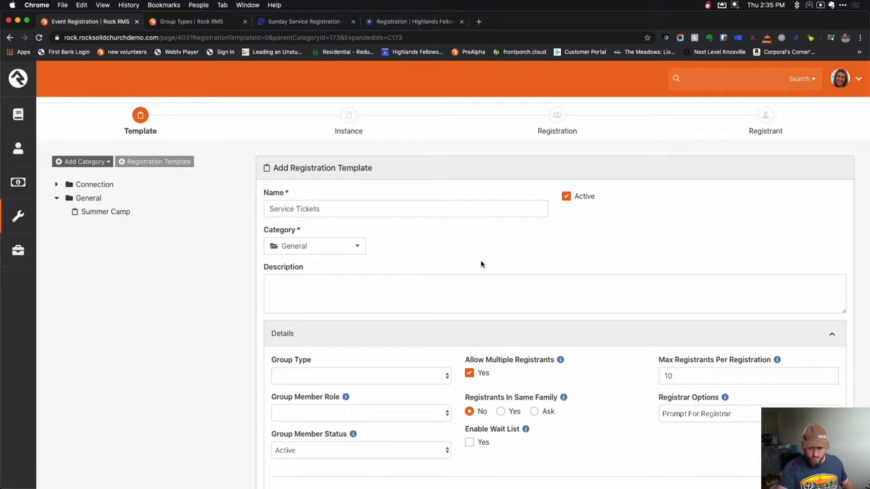
pyautogui.scroll(-3, 482, 263)
pyautogui.click(421, 274)
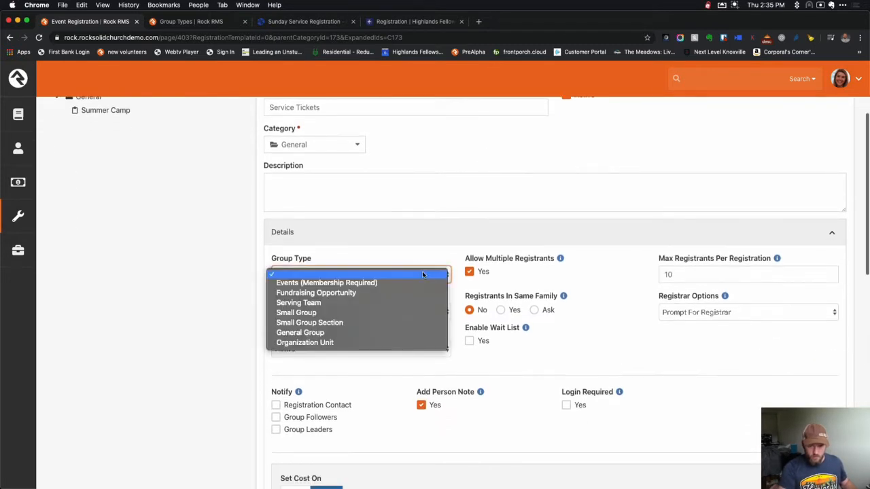
pyautogui.click(344, 283)
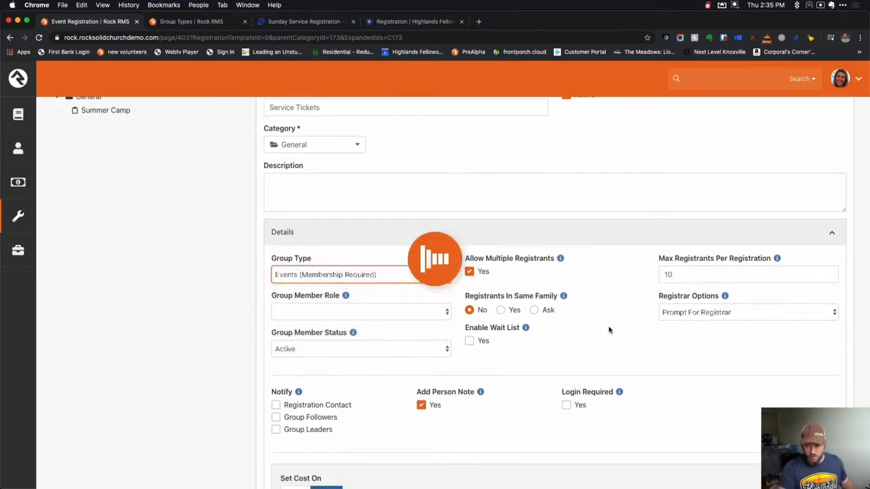
# Require login and allow same-family registrants, showing family members during registration.
pyautogui.scroll(-2, 617, 339)
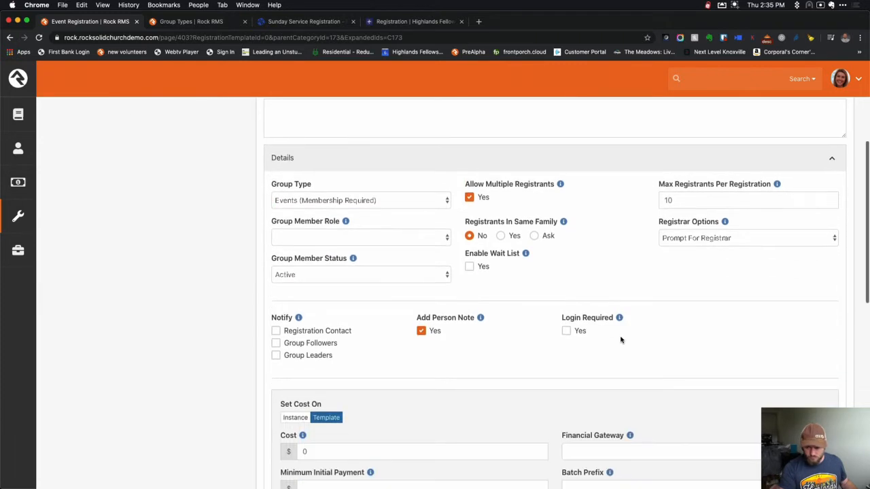
pyautogui.scroll(1, 621, 340)
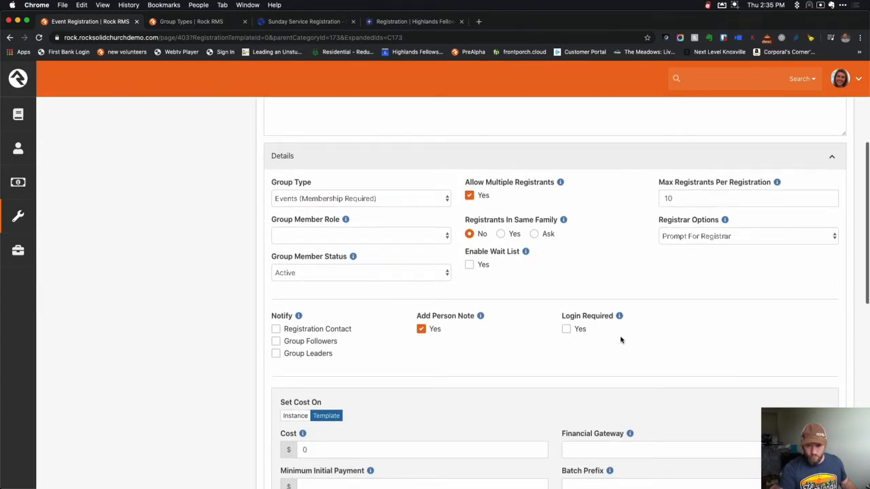
pyautogui.click(566, 329)
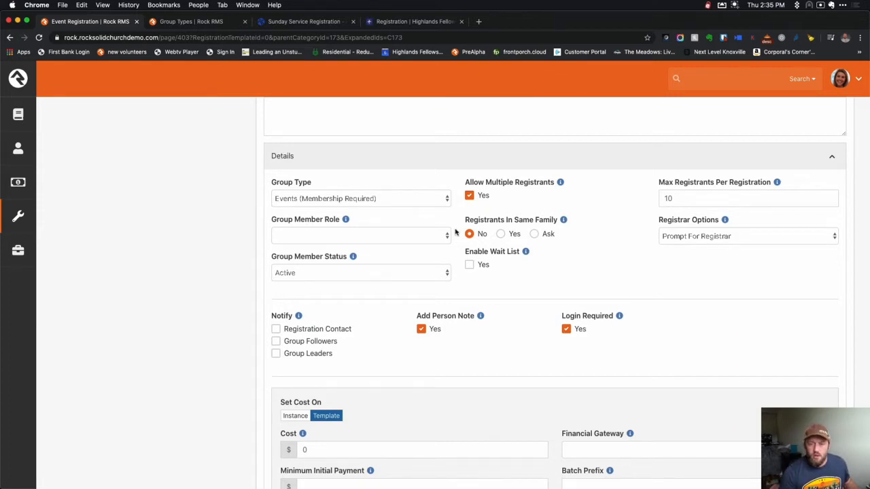
pyautogui.click(501, 235)
pyautogui.click(469, 265)
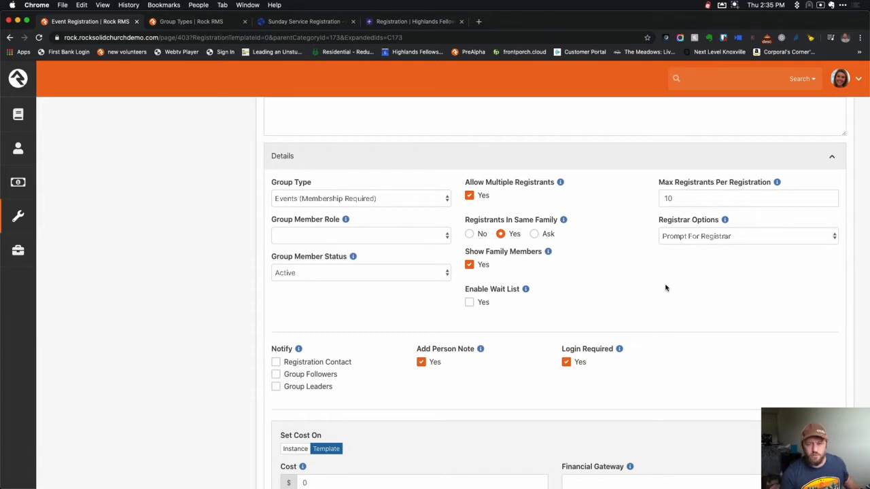
# Notify the registration contact and expand the Registrant Form(s) section.
pyautogui.scroll(-3, 666, 287)
pyautogui.click(331, 250)
pyautogui.scroll(-3, 376, 295)
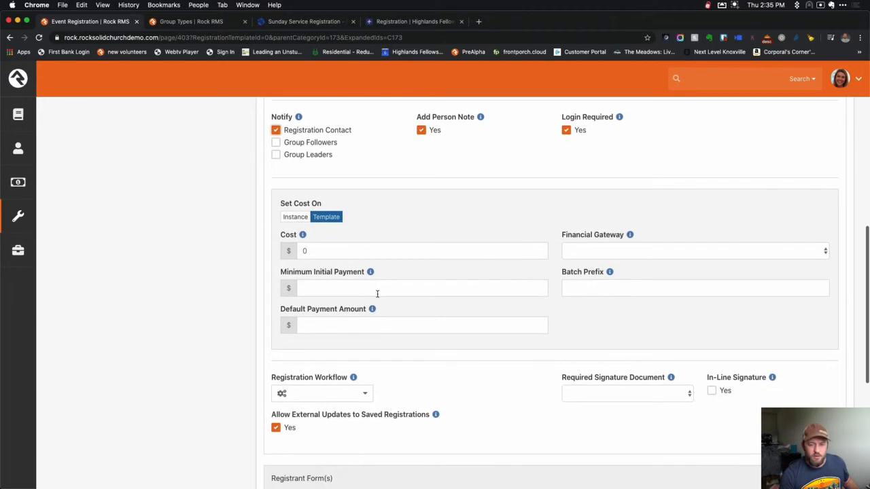
pyautogui.scroll(-2, 497, 239)
pyautogui.scroll(-2, 497, 238)
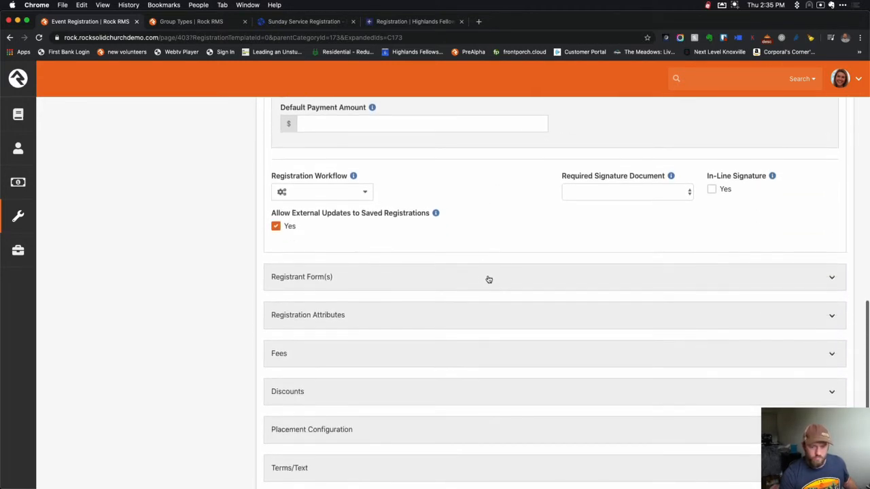
pyautogui.click(487, 278)
pyautogui.scroll(-1, 489, 279)
pyautogui.scroll(-2, 503, 281)
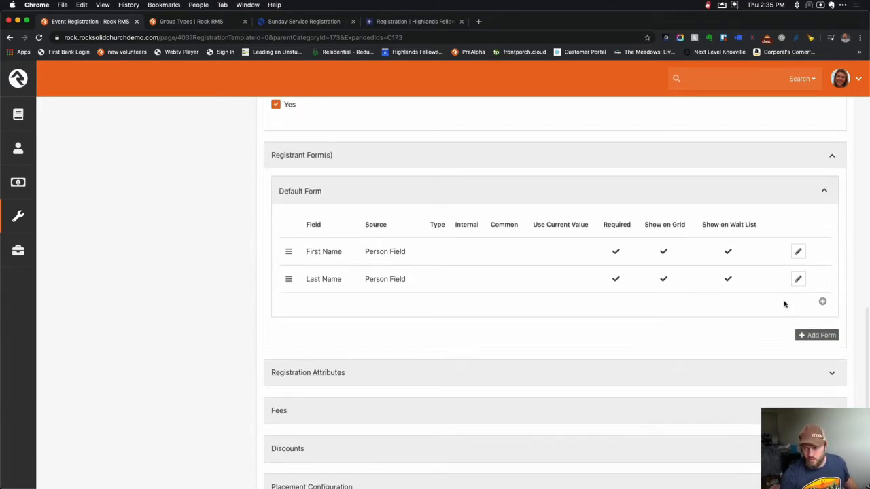
# Add an Email person field to the Default Form, using the current value and shown on the grid.
pyautogui.click(823, 303)
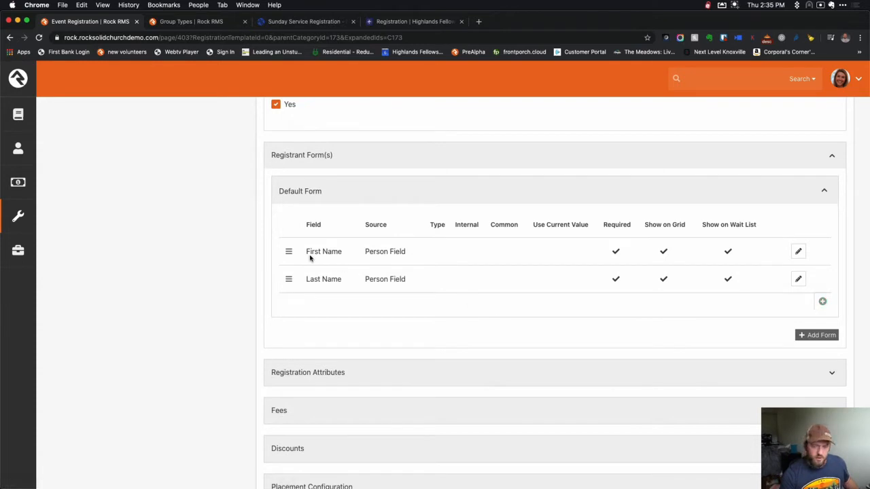
pyautogui.click(257, 124)
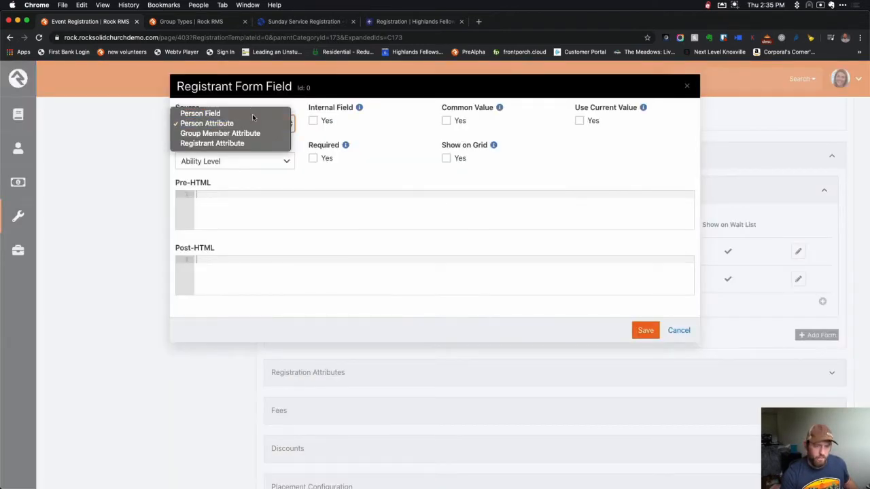
pyautogui.click(250, 112)
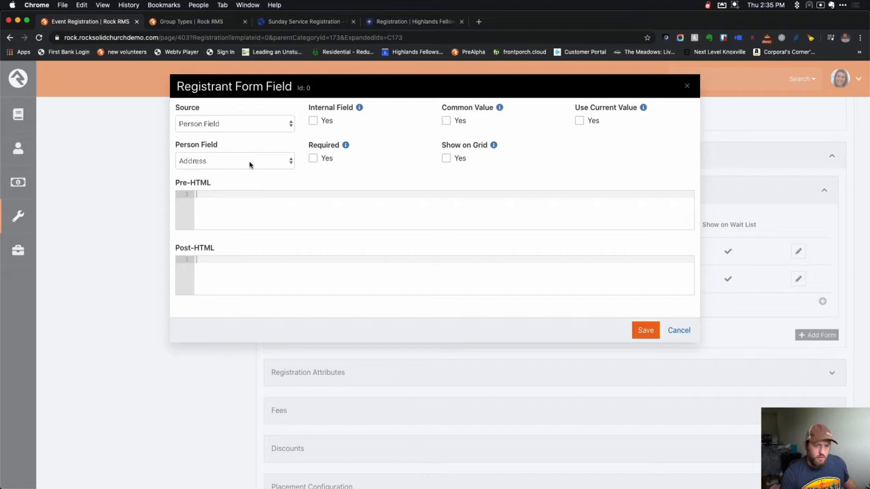
pyautogui.click(249, 163)
pyautogui.click(204, 210)
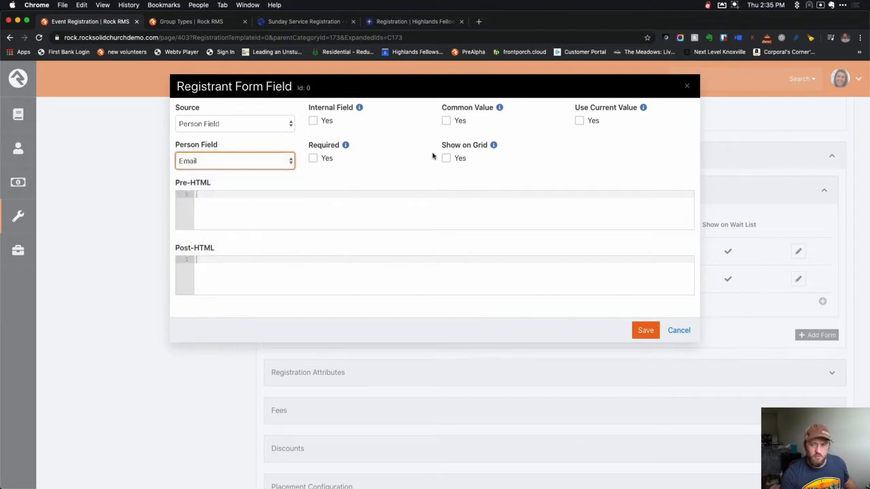
pyautogui.click(579, 122)
pyautogui.click(447, 158)
pyautogui.click(314, 159)
pyautogui.moveTo(315, 161); pyautogui.dragTo(371, 162)
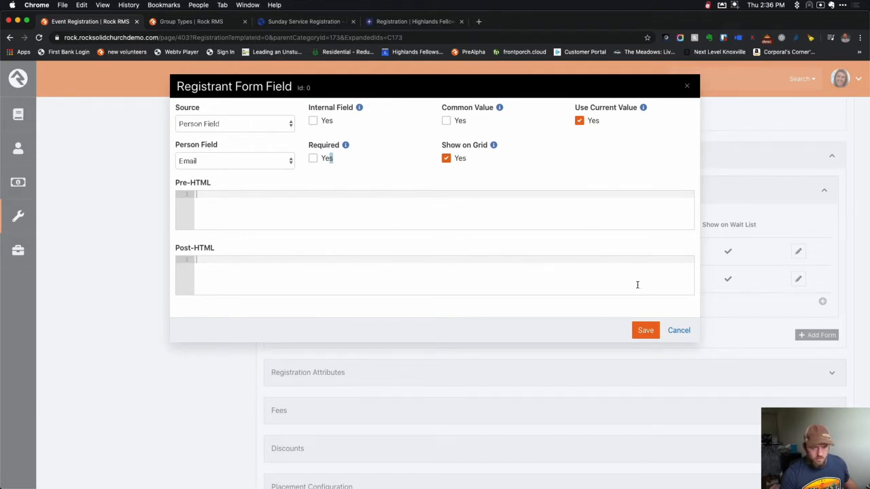
pyautogui.click(644, 330)
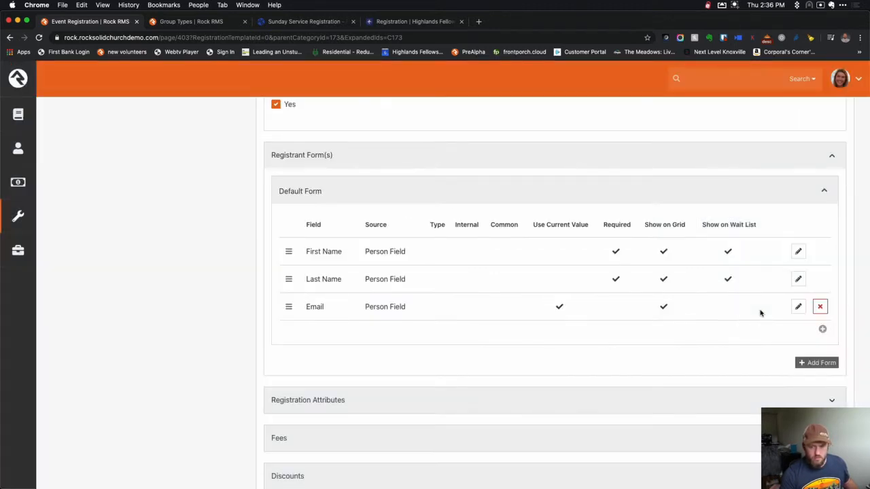
# Add a Mobile Phone person field, using the current value and shown on the grid.
pyautogui.click(822, 331)
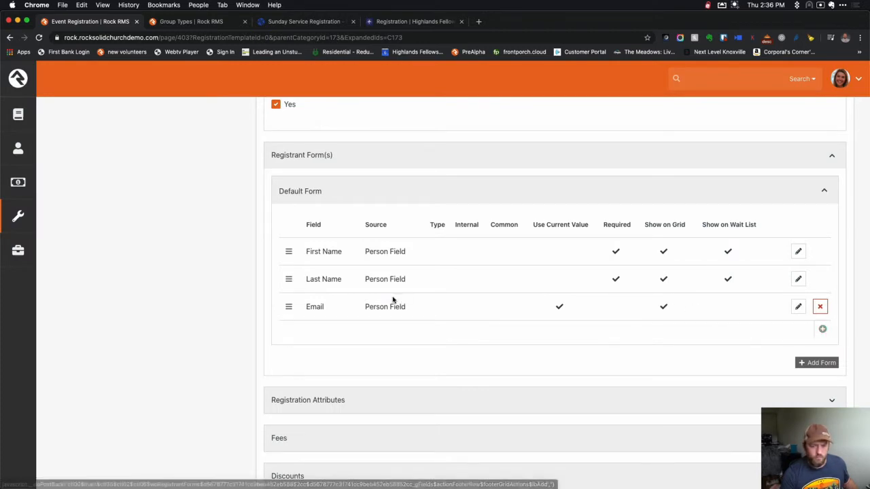
pyautogui.click(224, 126)
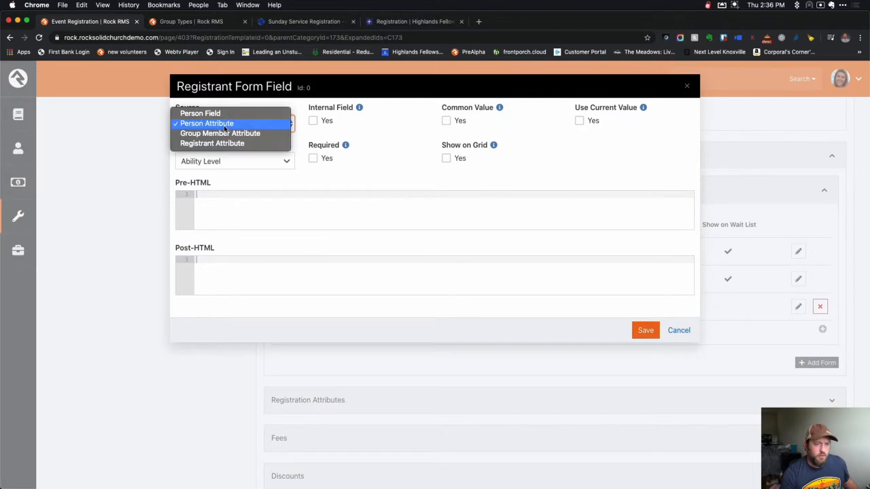
pyautogui.click(204, 113)
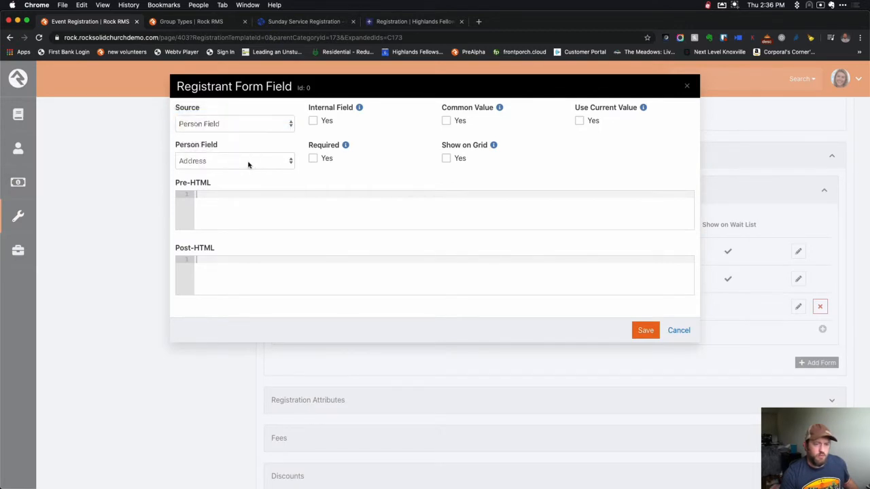
pyautogui.click(248, 164)
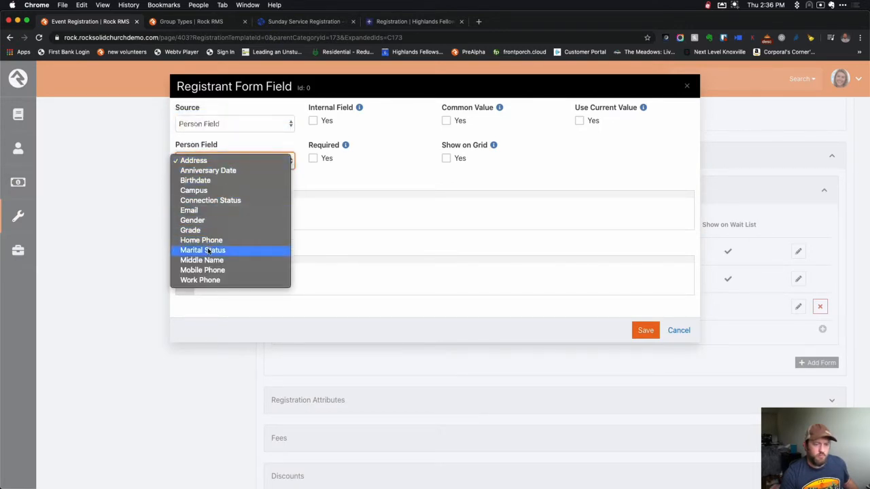
pyautogui.click(203, 270)
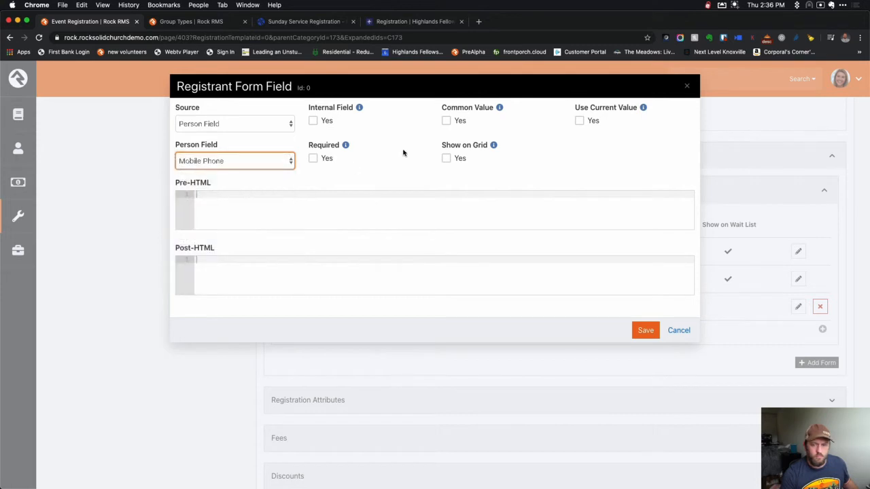
pyautogui.click(579, 120)
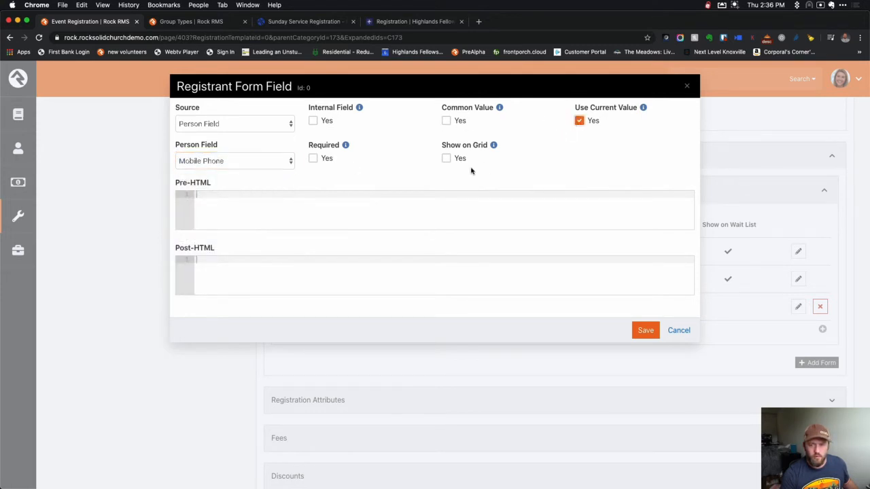
pyautogui.click(447, 158)
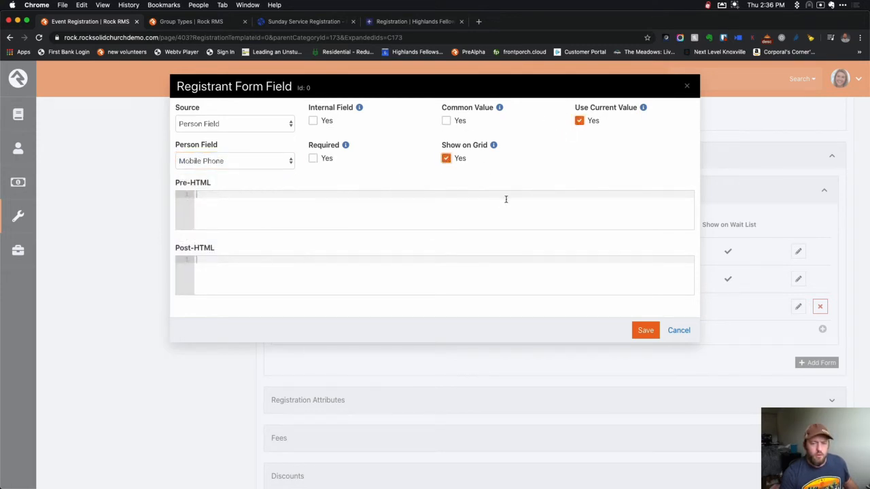
pyautogui.click(481, 209)
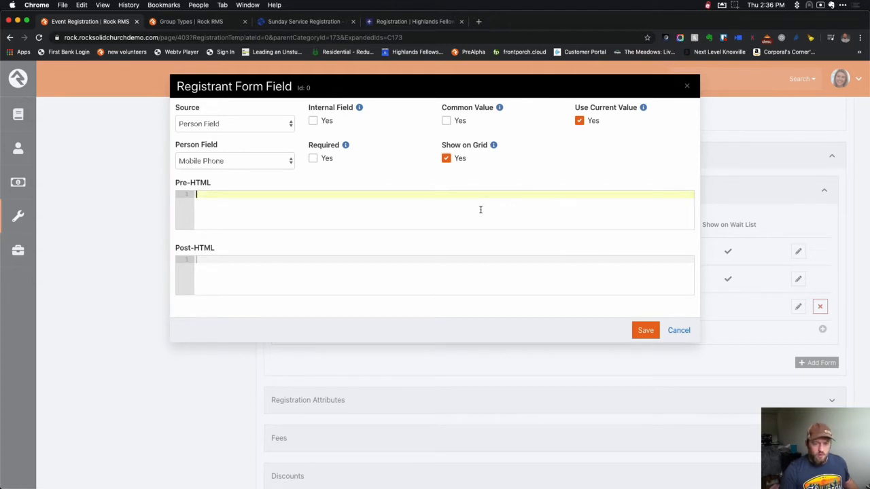
pyautogui.click(647, 333)
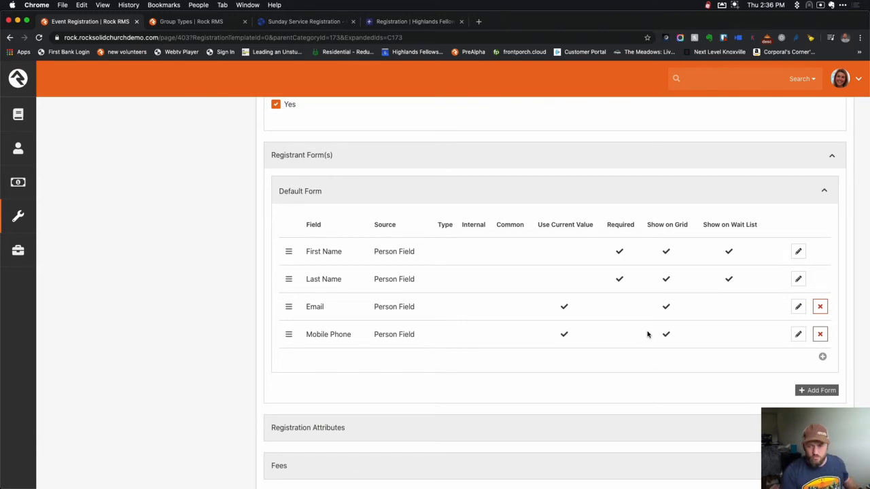
# Give the Email field Pre-HTML opening row and col-md-6 divs and save it.
pyautogui.click(798, 307)
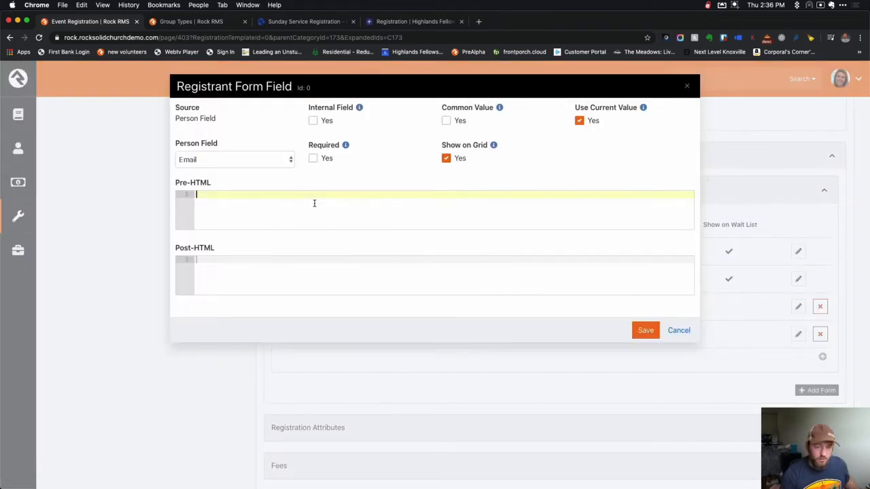
pyautogui.write('<div class="">  </div>')
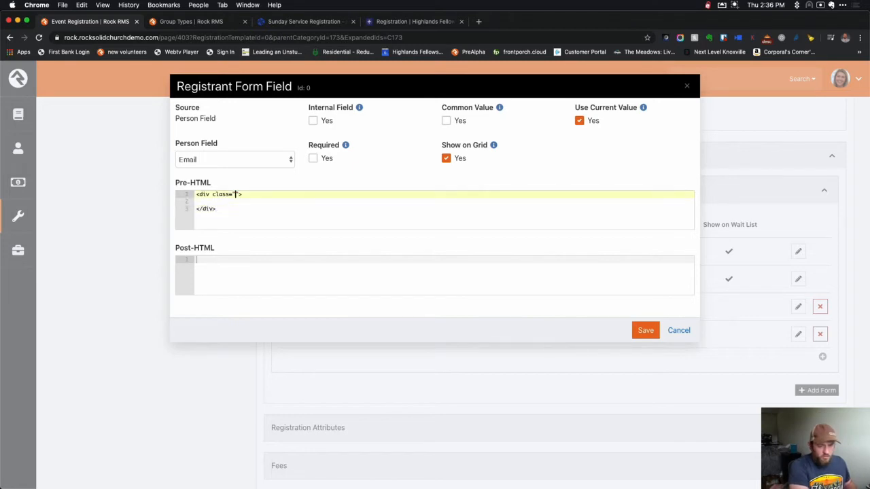
pyautogui.write('row')
pyautogui.press('Down')
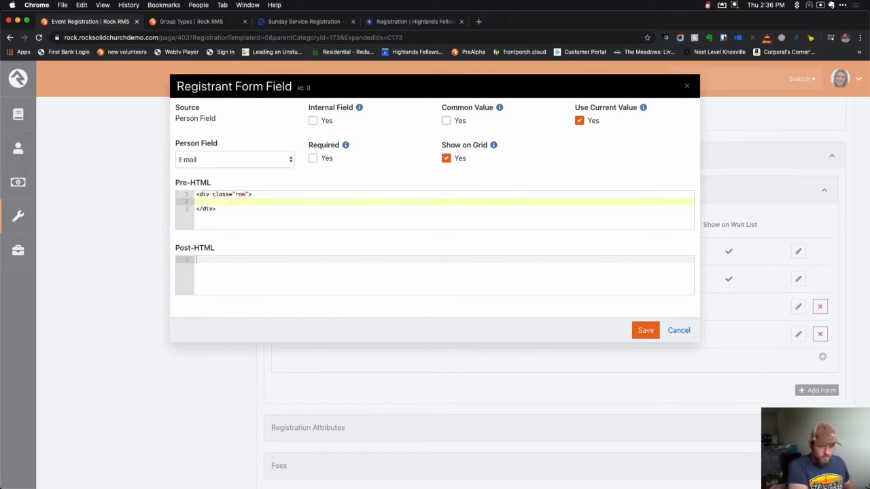
pyautogui.write('<div class="">  </div>')
pyautogui.write('co')
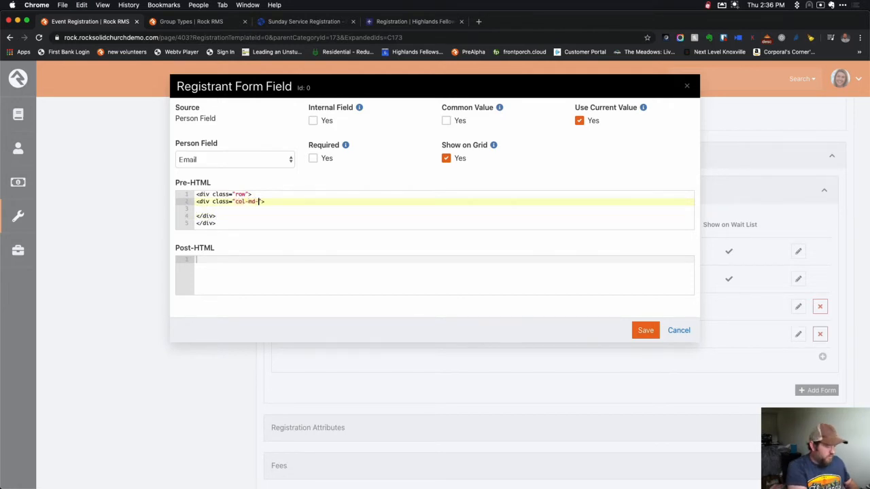
pyautogui.press('Down')
pyautogui.press('super+shift+Down')
pyautogui.press('super+x')
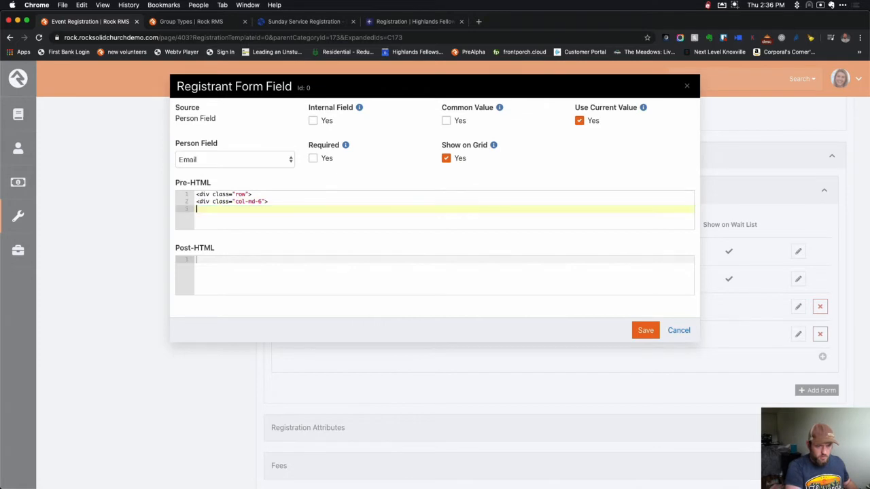
pyautogui.press('BackSpace')
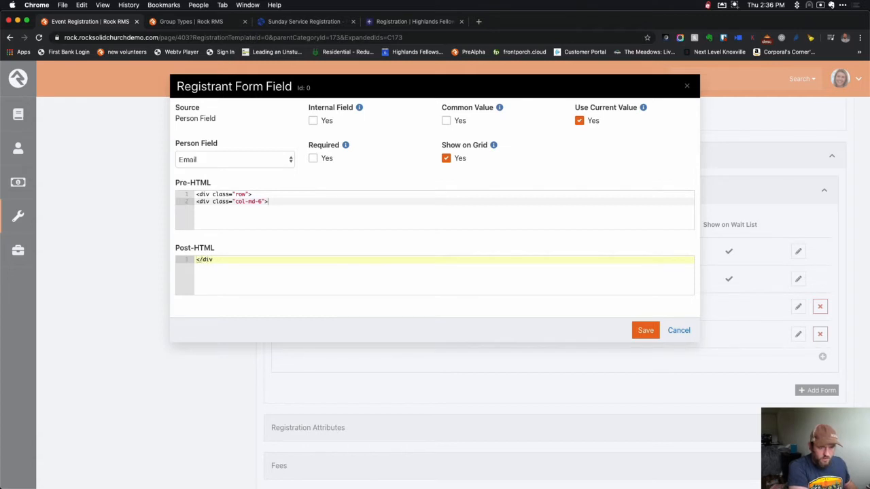
pyautogui.click(651, 332)
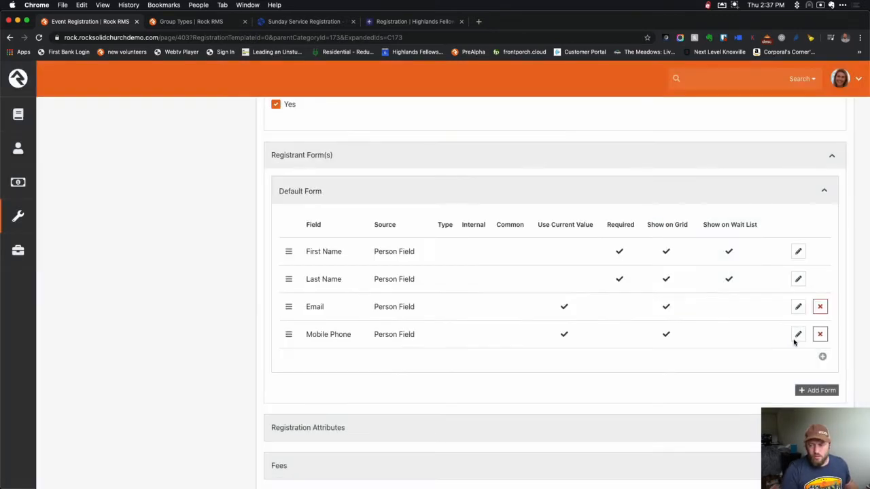
# Give Mobile Phone a col-md-6 Pre-HTML div and two closing divs in Post-HTML, then save.
pyautogui.click(798, 335)
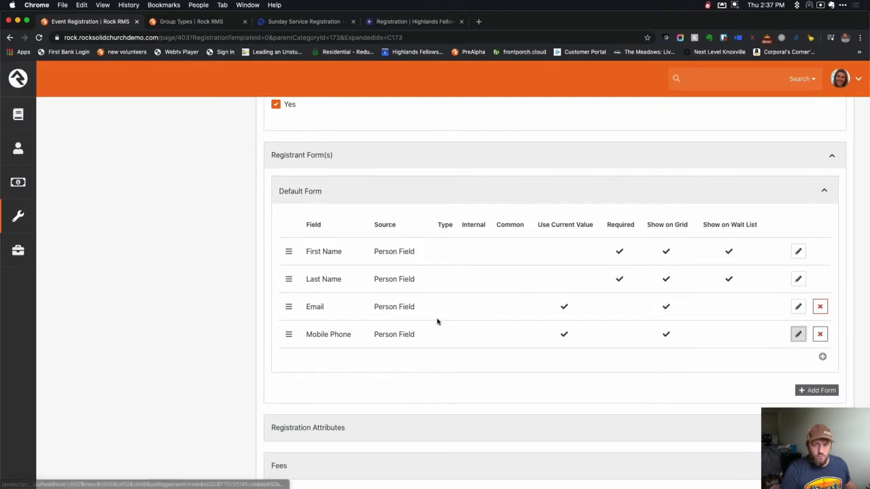
pyautogui.click(233, 206)
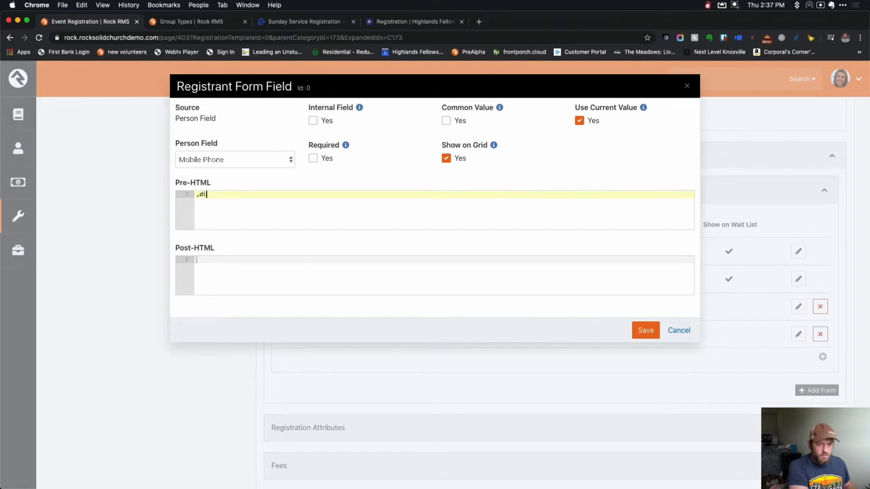
pyautogui.press('super+v')
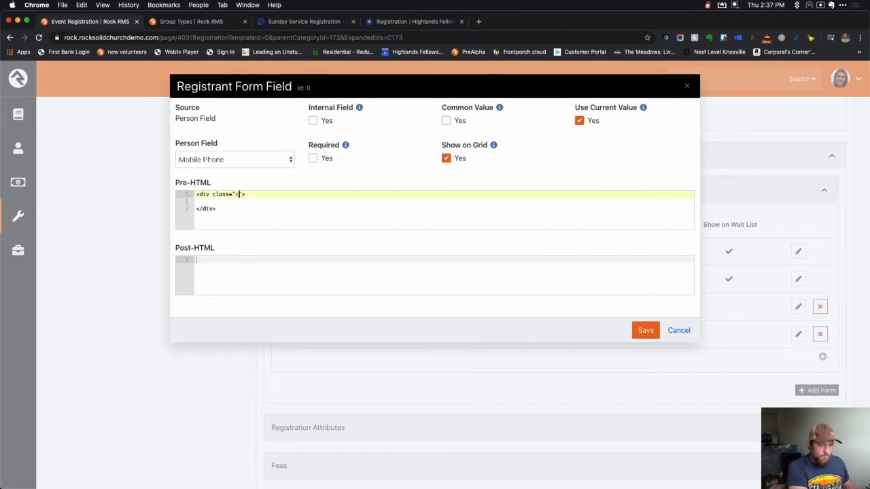
pyautogui.write('c')
pyautogui.click(239, 195)
pyautogui.write('dad')
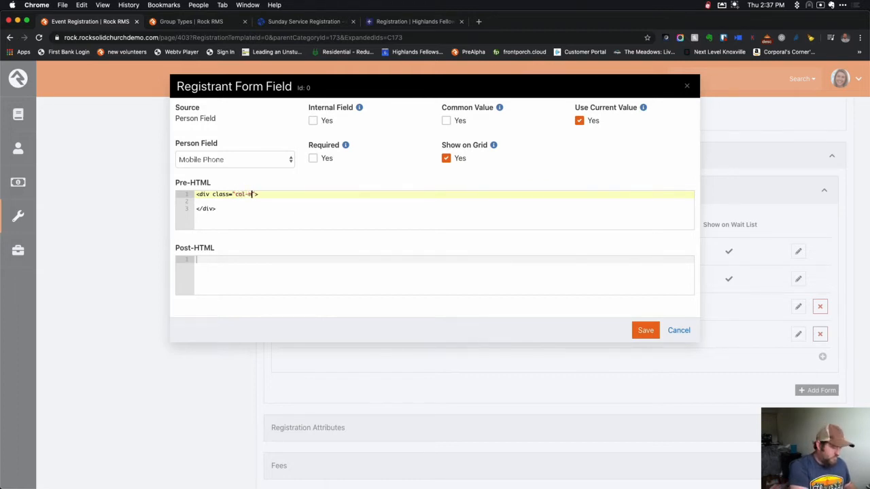
pyautogui.click(300, 211)
pyautogui.hotkey('shift', 'Home')
pyautogui.press('BackSpace')
pyautogui.click(286, 259)
pyautogui.press('super+v')
pyautogui.press('super+v')
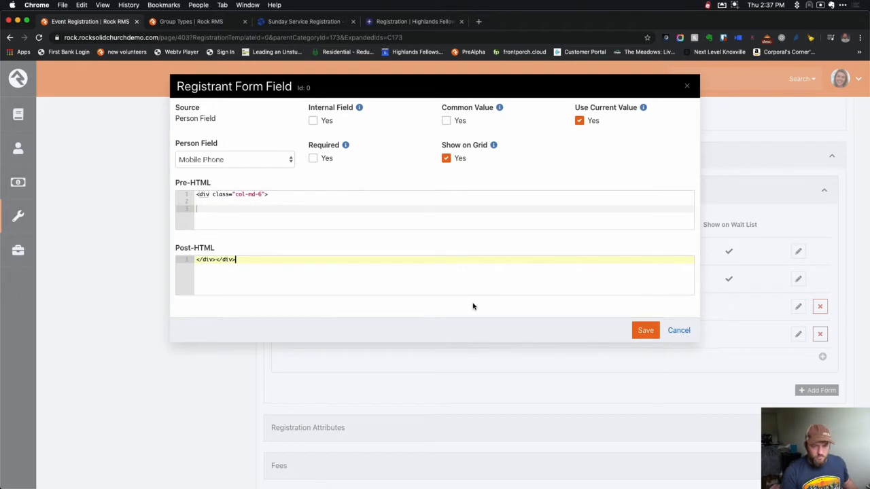
pyautogui.click(644, 331)
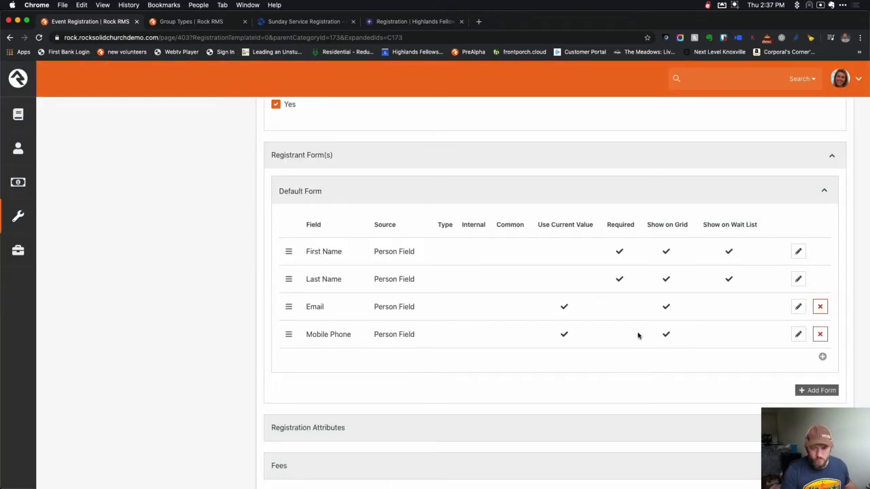
# Save the Service Tickets template, now showing Events (Membership Required) and $0.00 cost.
pyautogui.scroll(-5, 417, 361)
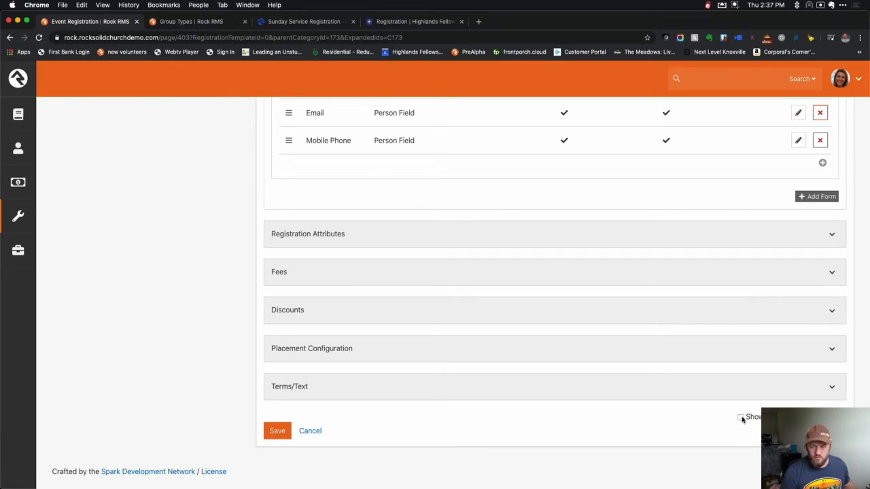
pyautogui.scroll(10, 436, 365)
pyautogui.scroll(10, 436, 367)
pyautogui.scroll(-20, 436, 368)
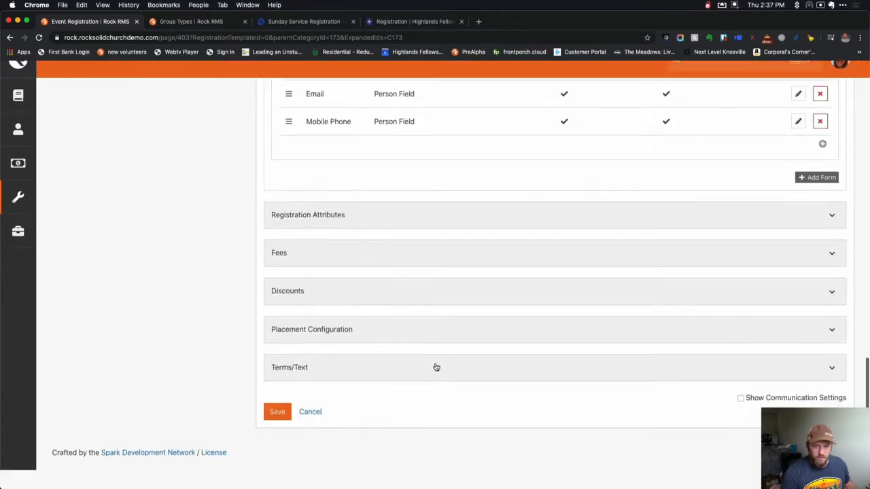
pyautogui.click(277, 430)
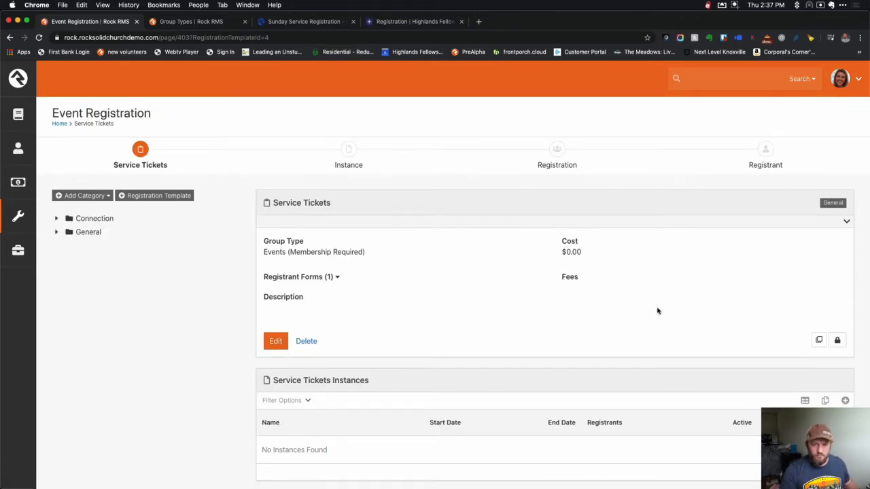
pyautogui.scroll(-1, 757, 322)
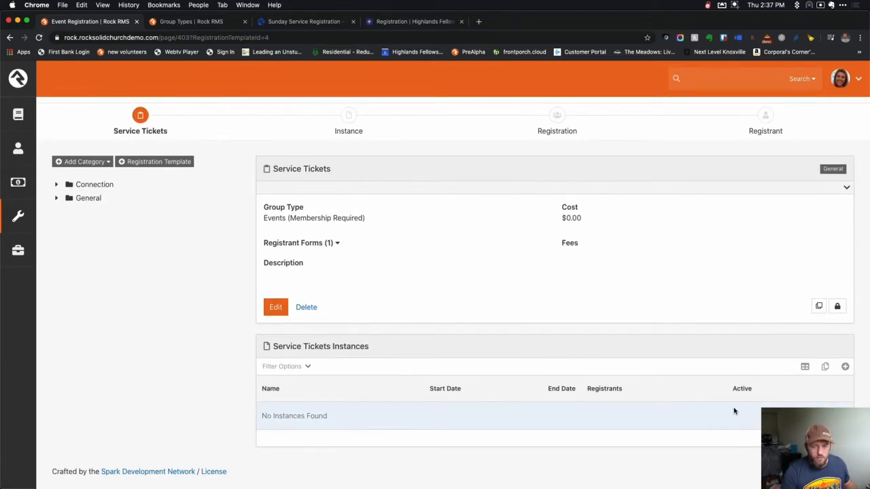
pyautogui.click(30, 218)
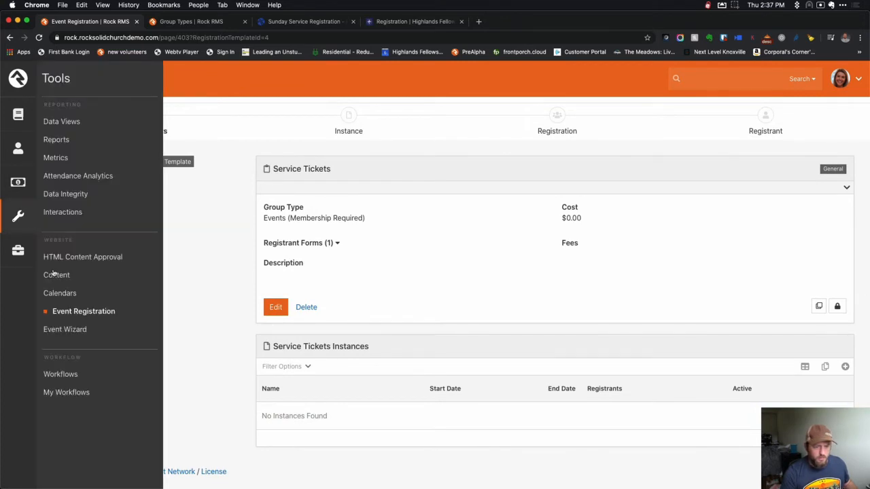
# In the Event Wizard, choose the Service Tickets template and Main Campus, then proceed to Registration.
pyautogui.click(71, 328)
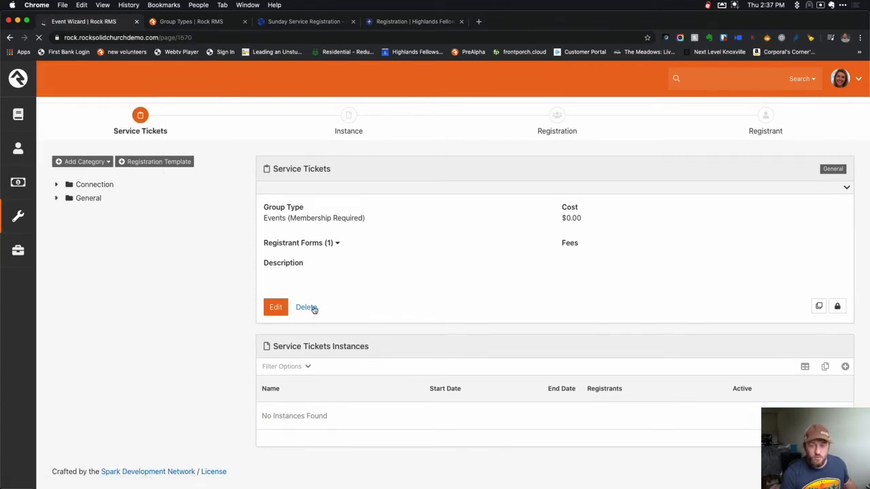
pyautogui.click(270, 251)
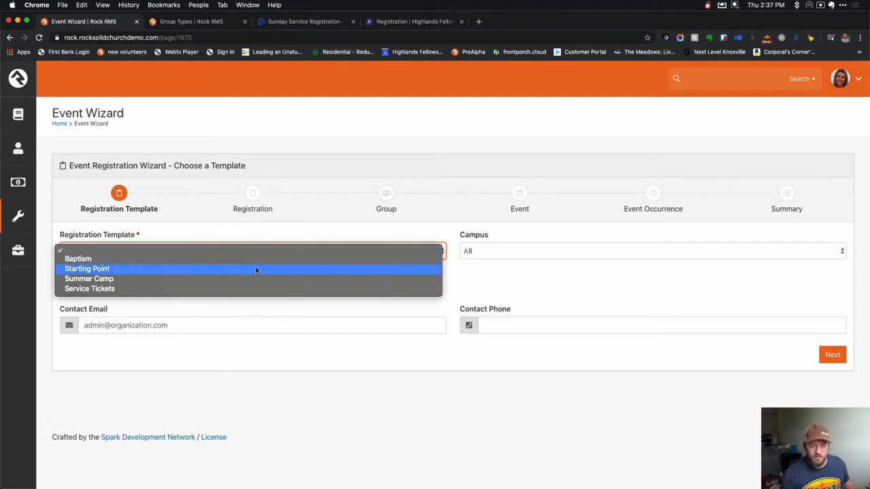
pyautogui.click(244, 287)
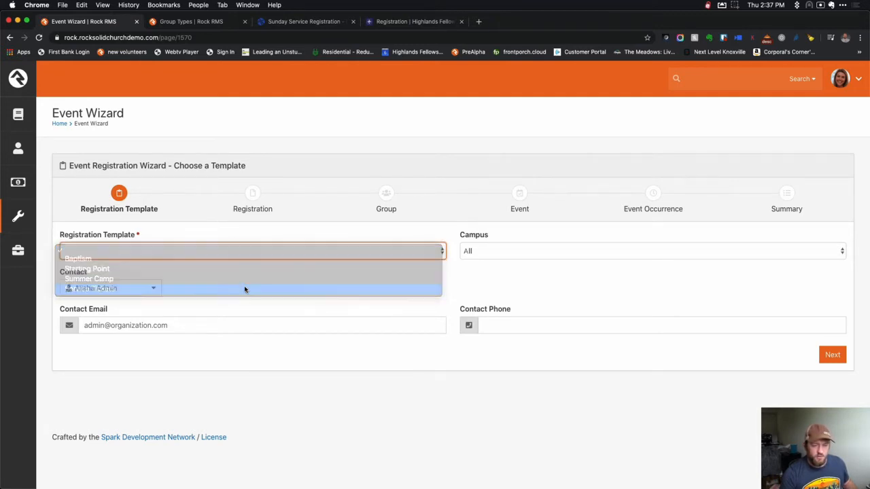
pyautogui.click(498, 251)
pyautogui.click(498, 261)
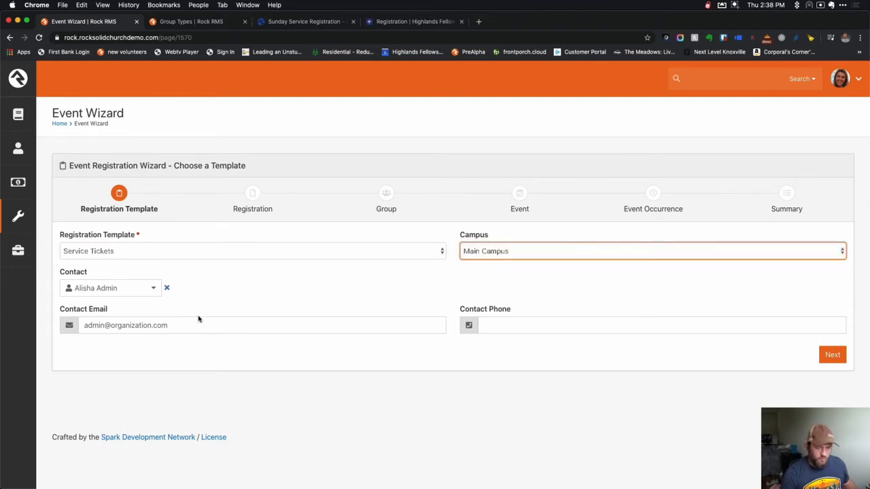
pyautogui.click(832, 354)
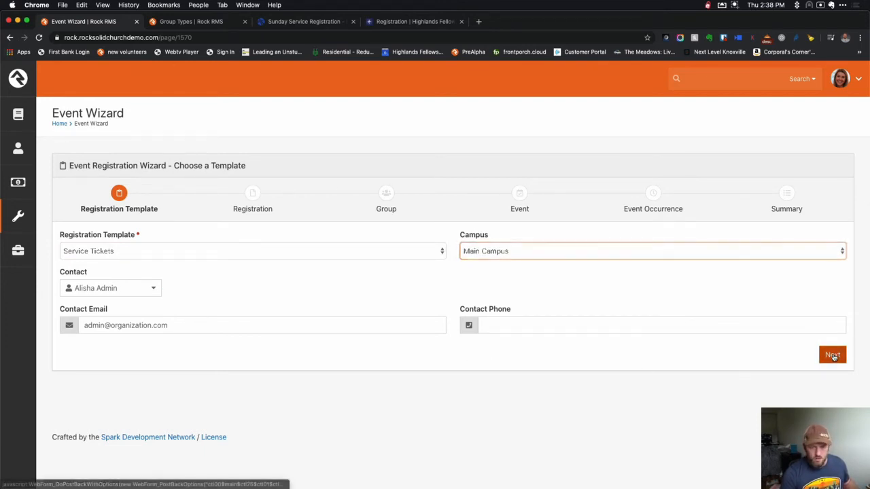
pyautogui.click(184, 253)
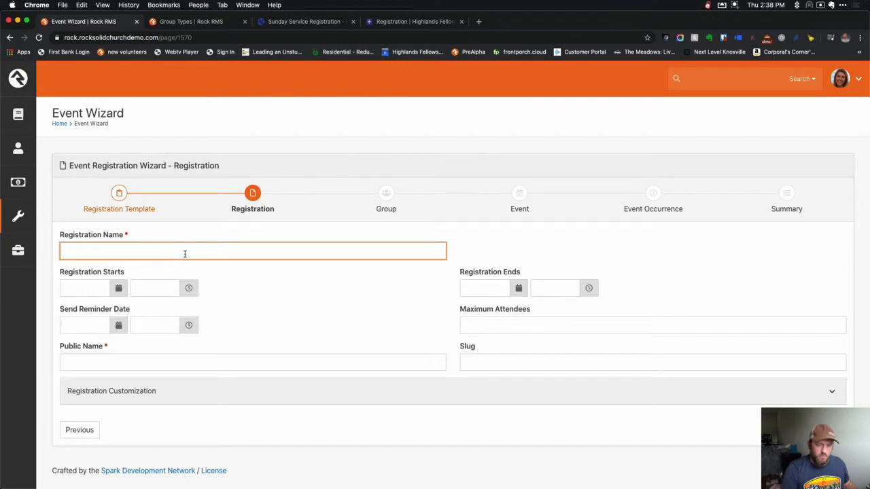
# Rename the registration to 'Sunday May 3 Campus A (Auditorium 9:30a)'.
pyautogui.write('Sunday')
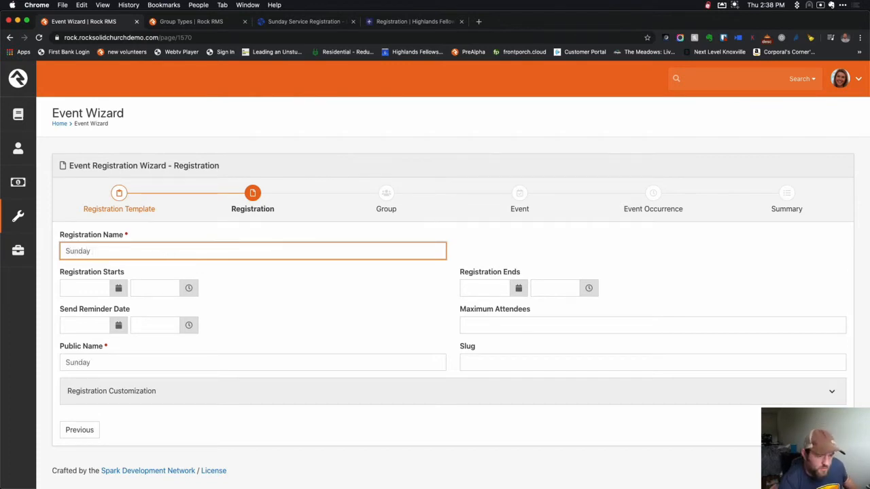
pyautogui.write(' May ')
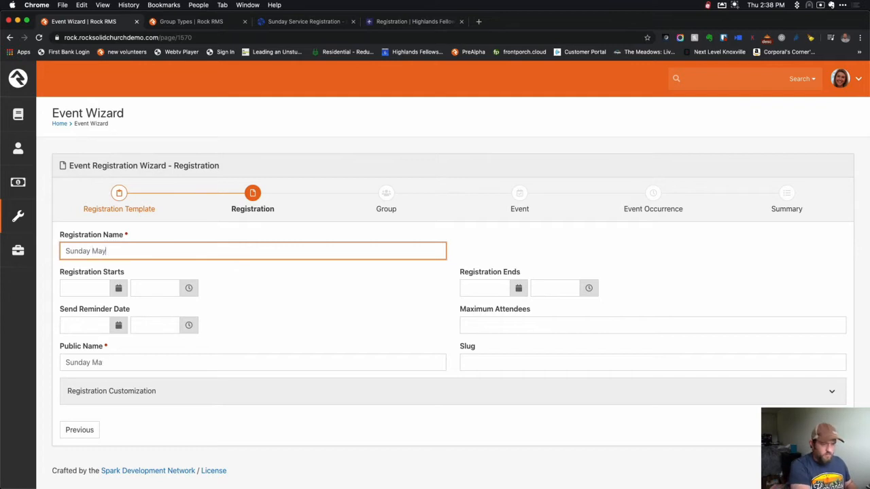
pyautogui.write('31')
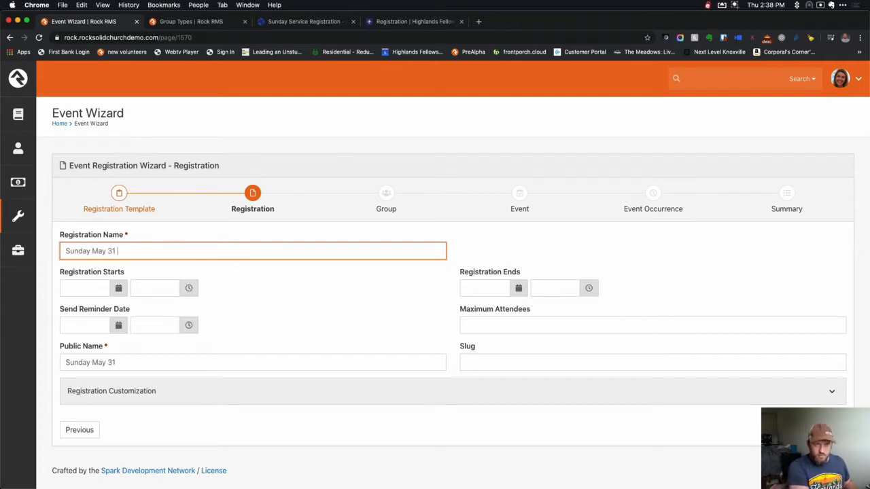
pyautogui.press('BackSpace')
pyautogui.press('BackSpace')
pyautogui.press('BackSpace')
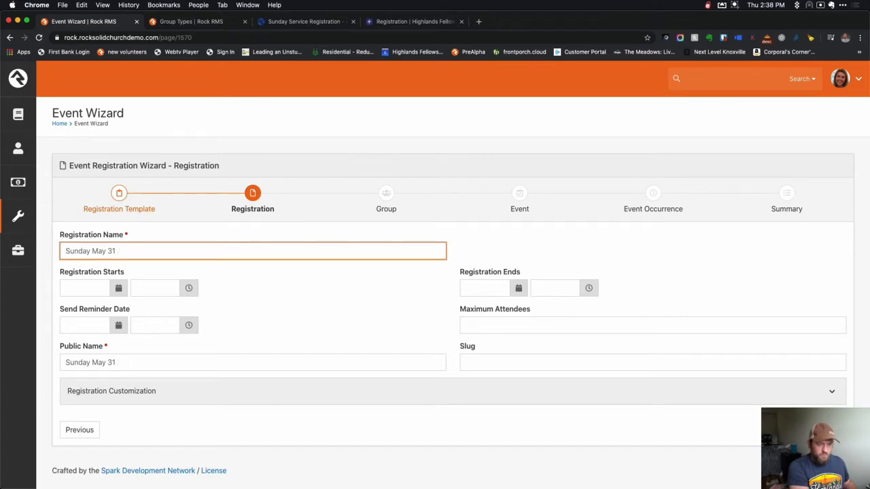
pyautogui.write('Campus ')
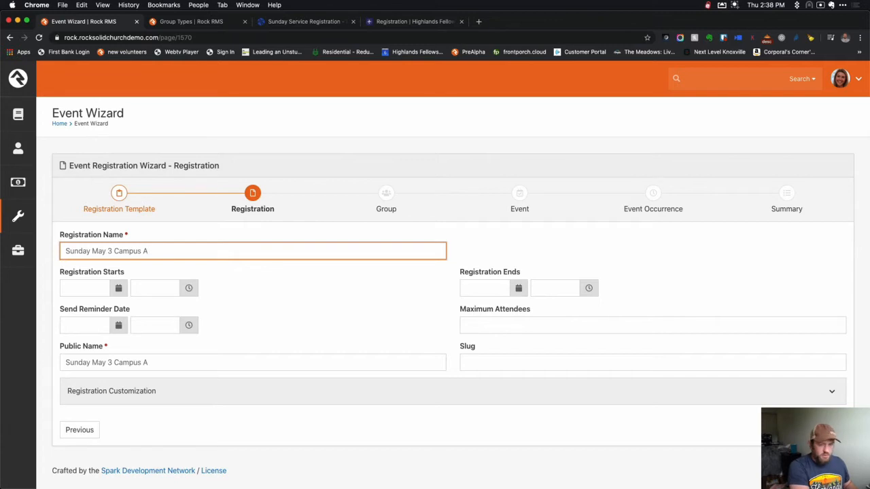
pyautogui.write('A 9:30')
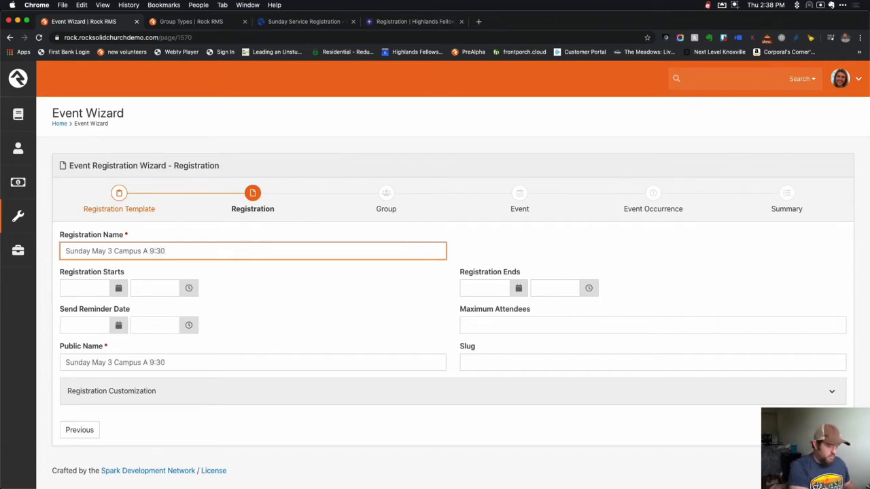
pyautogui.click(150, 251)
pyautogui.write('(')
pyautogui.write('Audito')
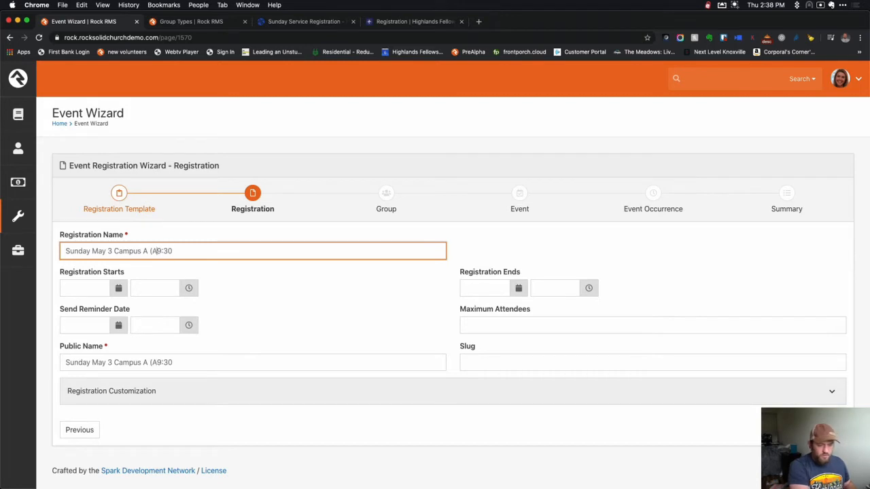
pyautogui.write('rium')
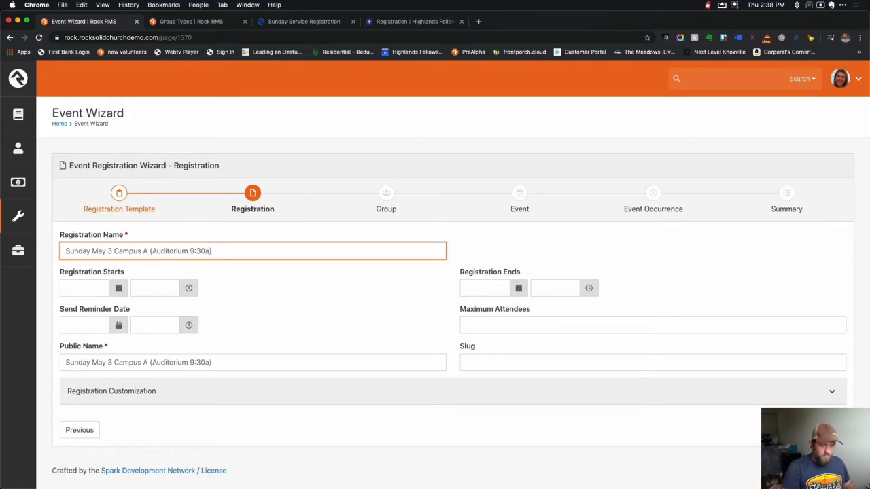
# Set registration to open 05/21/2020 9:00 AM and close 05/31/2020 10:00 AM.
pyautogui.click(118, 287)
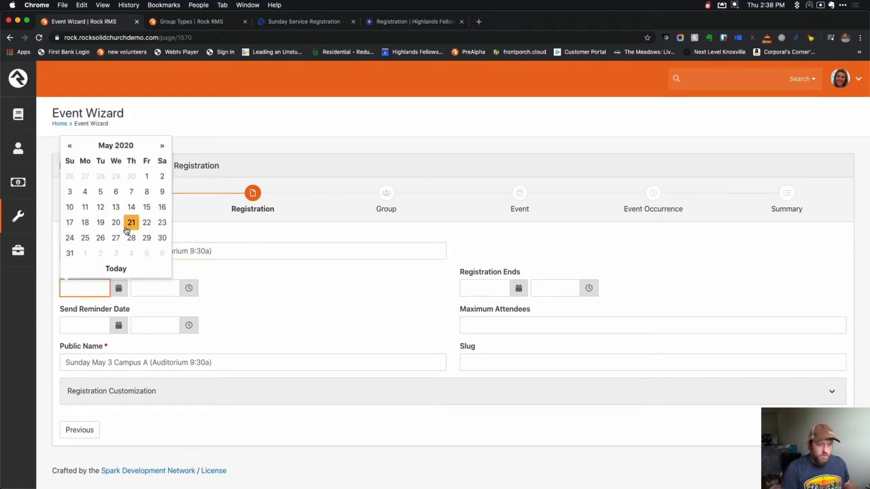
pyautogui.click(130, 224)
pyautogui.click(159, 285)
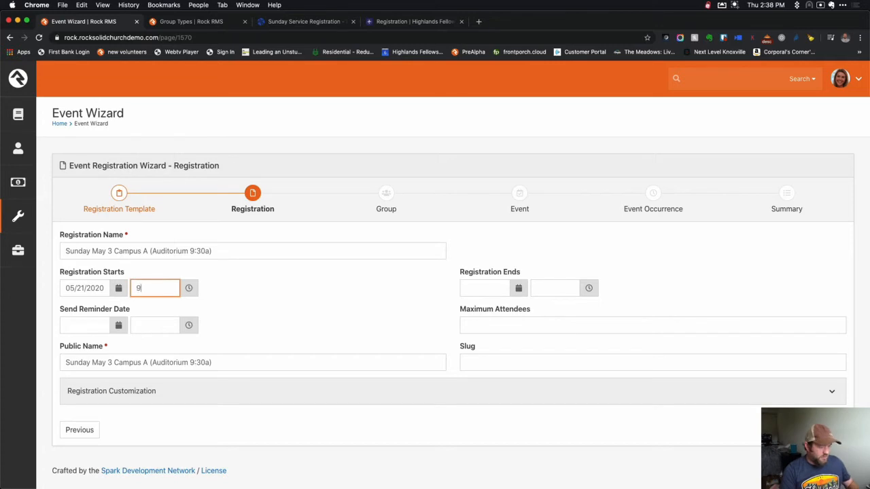
pyautogui.press('Tab')
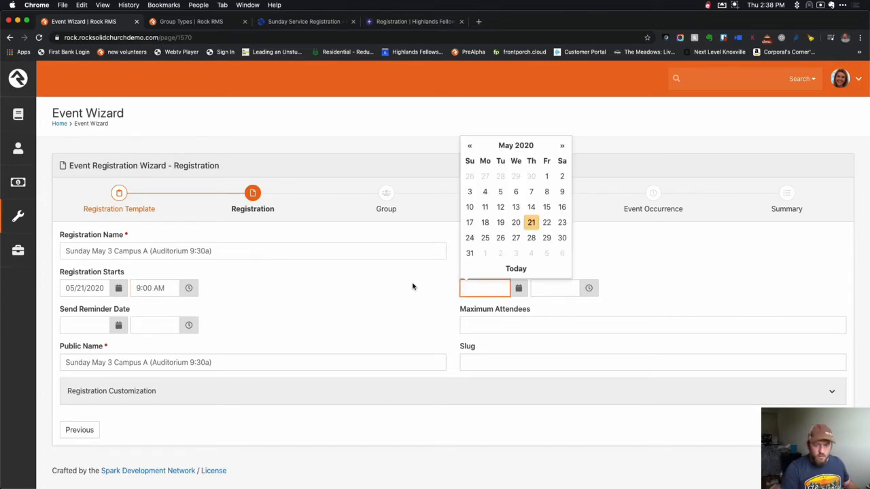
pyautogui.click(470, 253)
pyautogui.click(550, 289)
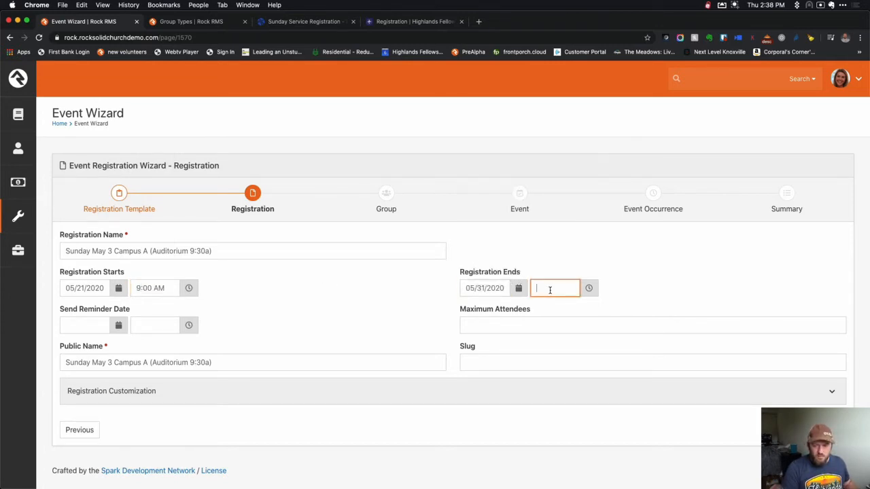
pyautogui.press('Tab')
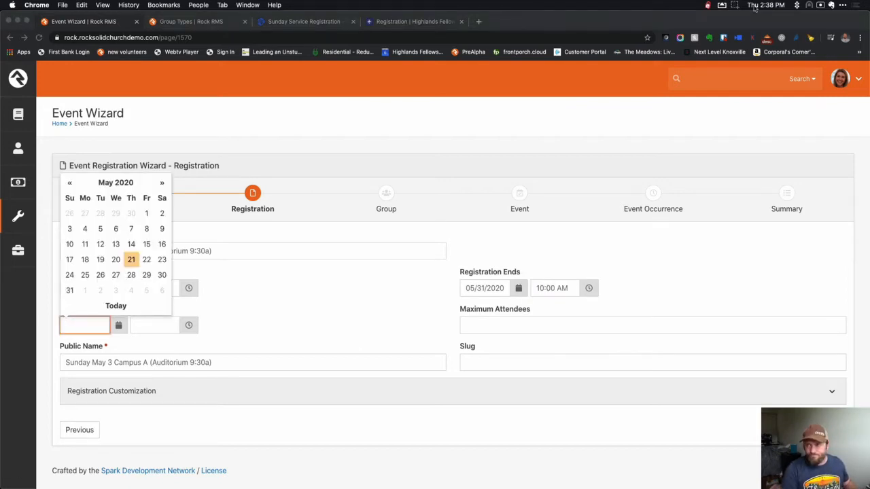
# Cap the registration at 220 attendees and continue to the Group step.
pyautogui.click(756, 5)
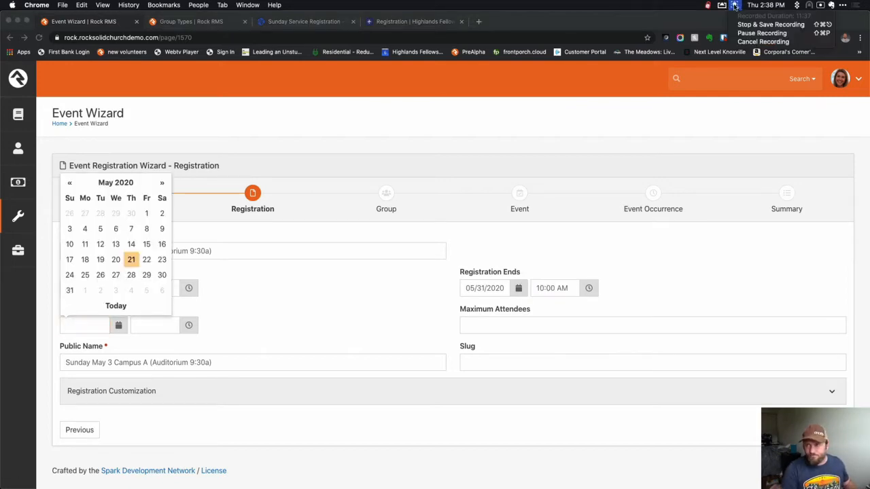
pyautogui.click(764, 28)
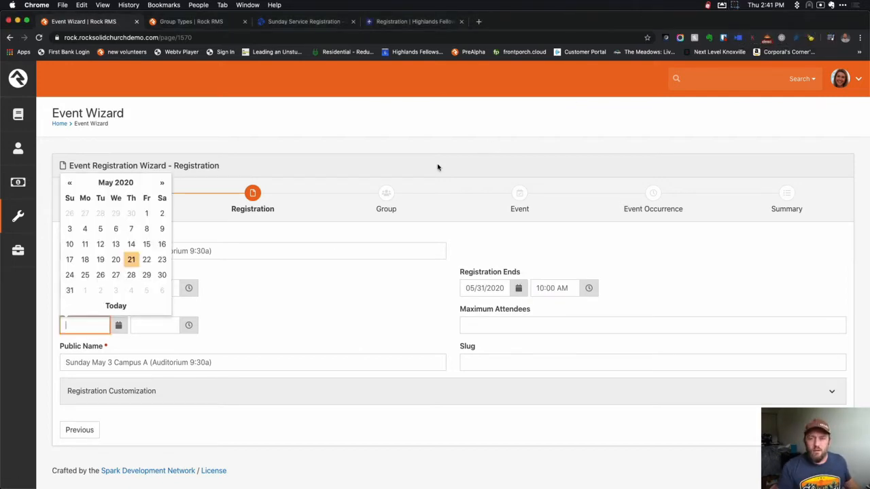
pyautogui.click(276, 320)
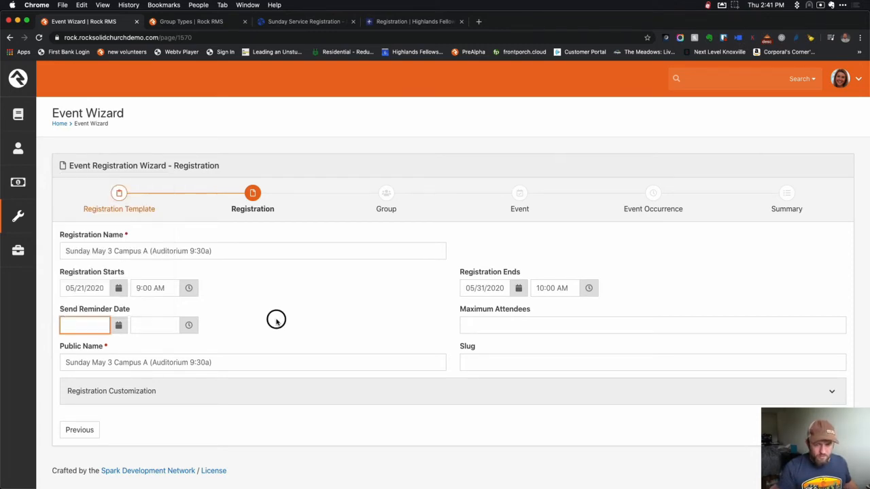
pyautogui.click(484, 322)
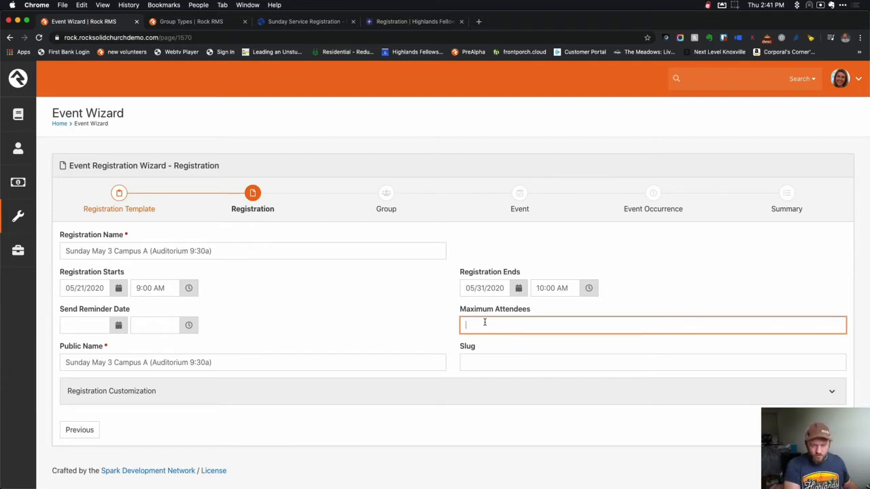
pyautogui.write('220')
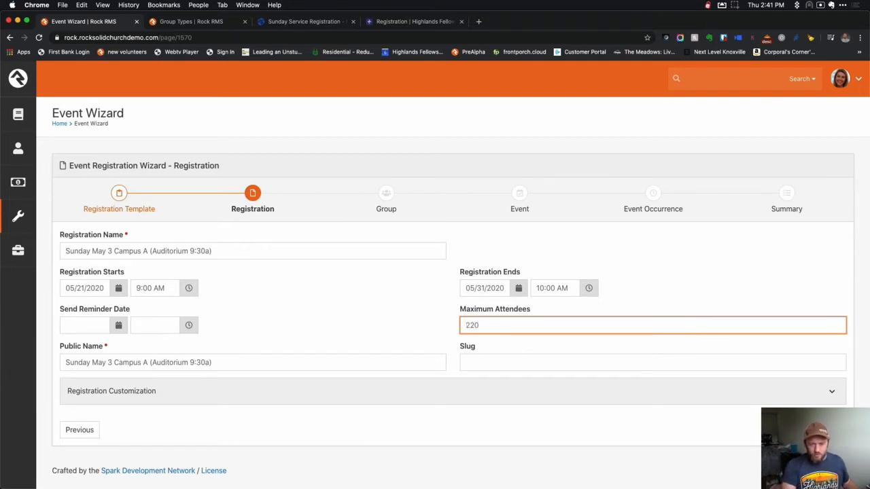
pyautogui.click(380, 332)
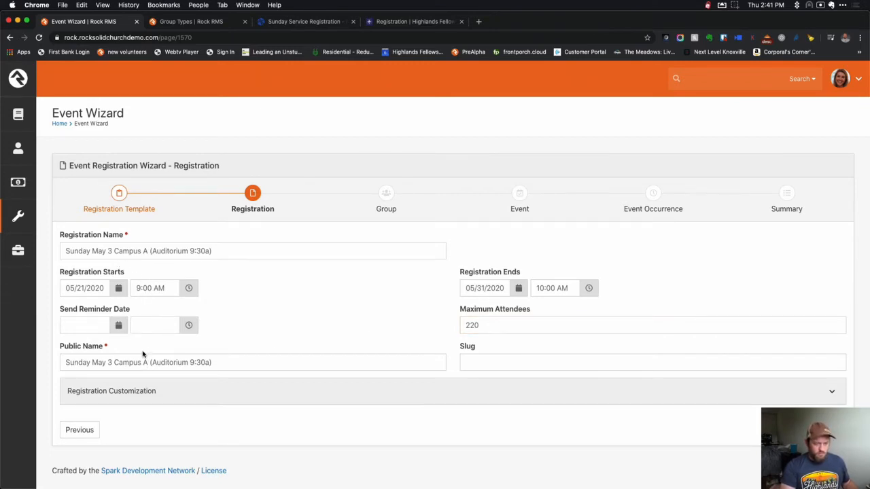
pyautogui.tripleClick(223, 250)
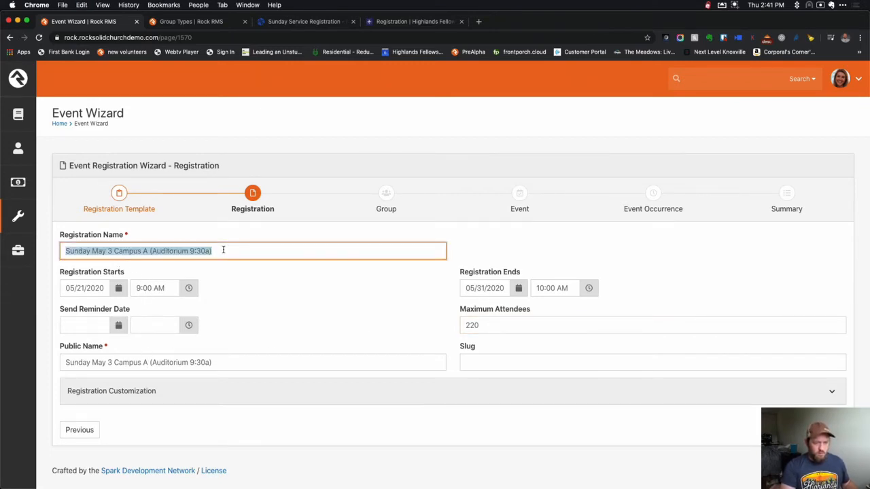
pyautogui.click(343, 329)
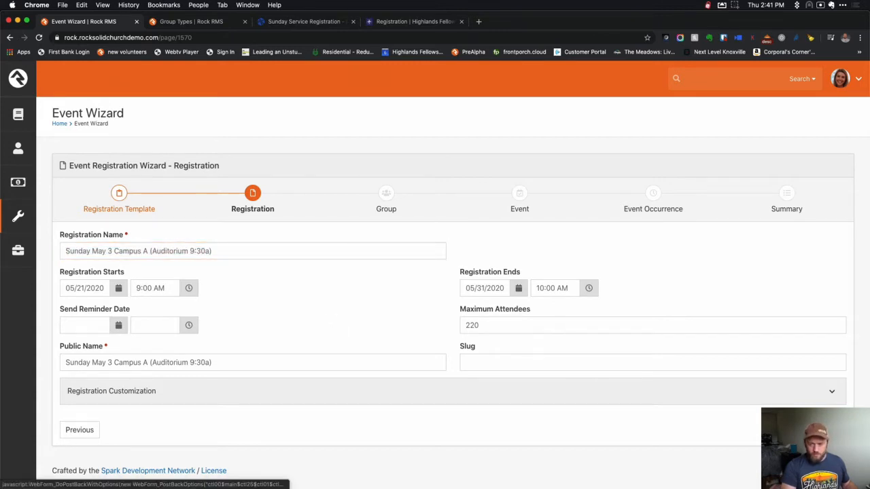
pyautogui.click(832, 430)
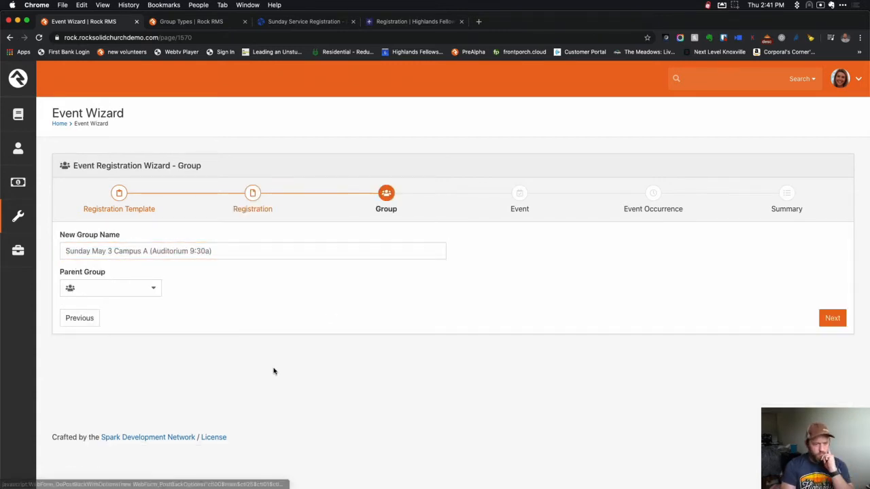
# Open the People > Group Viewer page in a new browser tab and switch to it.
pyautogui.click(152, 291)
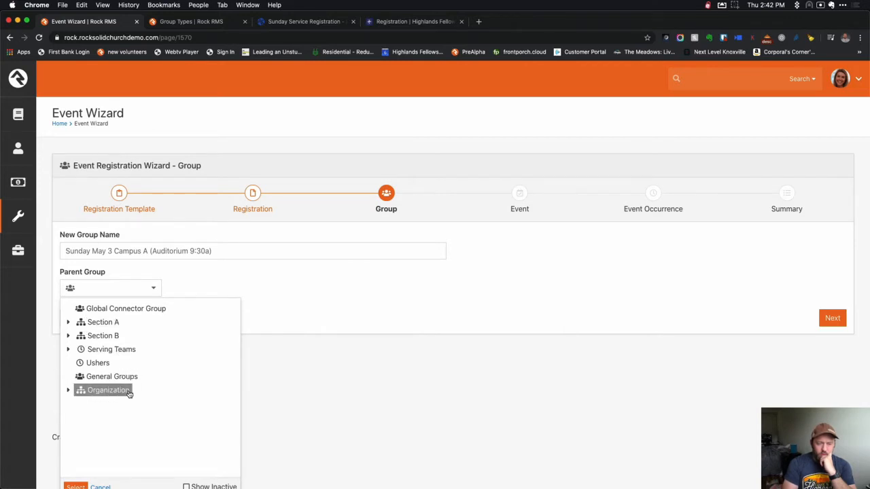
pyautogui.moveTo(18, 147)
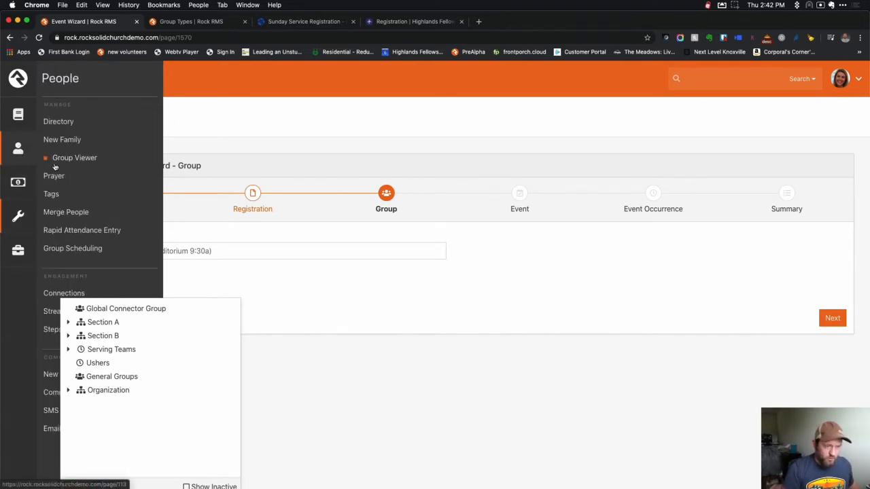
pyautogui.rightClick(63, 163)
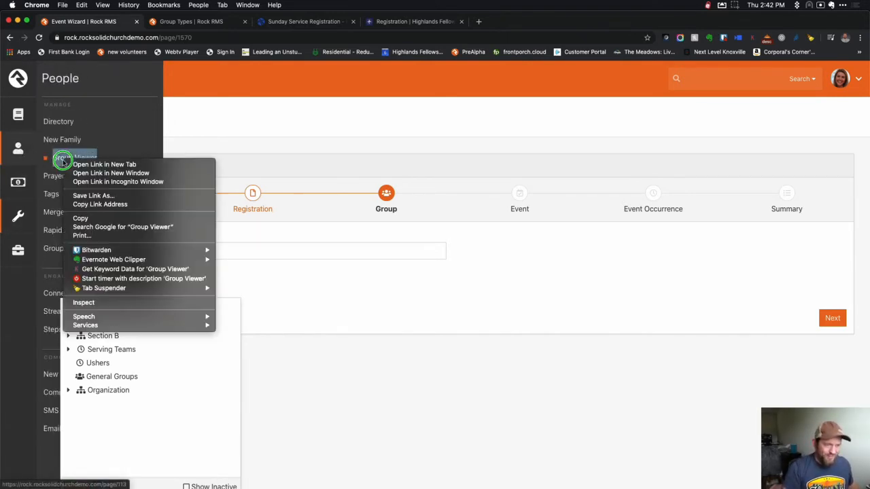
pyautogui.click(75, 165)
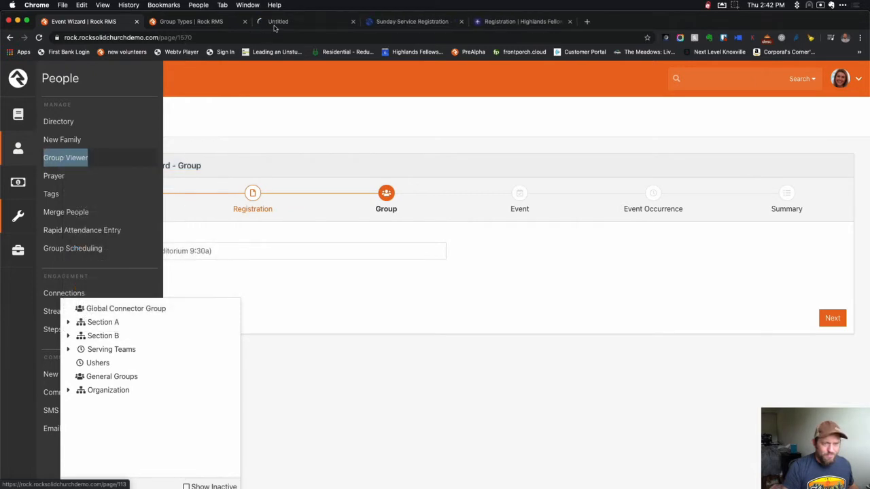
pyautogui.click(278, 22)
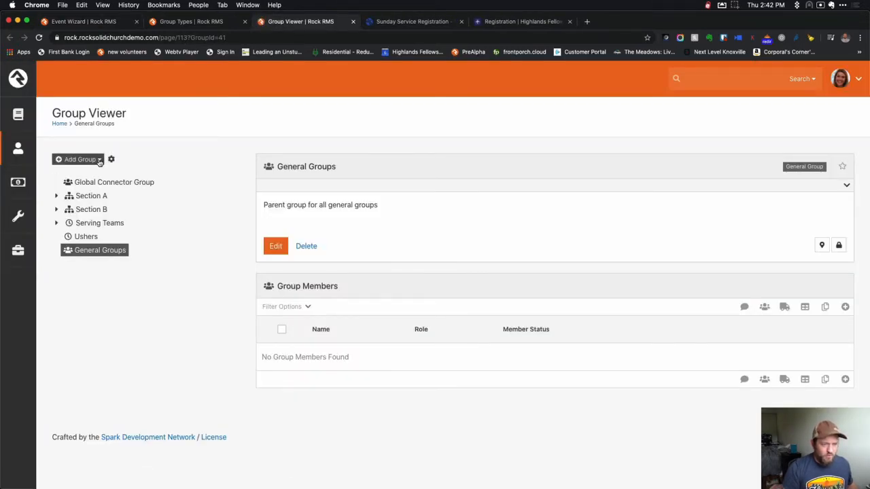
# Add a top-level group 'Service Tickets' of type Events (Membership Required) and save it.
pyautogui.click(100, 160)
pyautogui.click(97, 177)
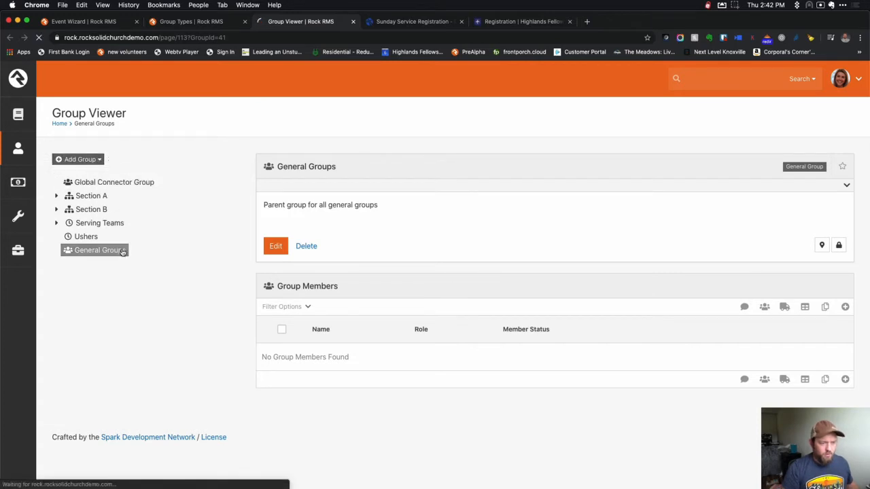
pyautogui.click(288, 204)
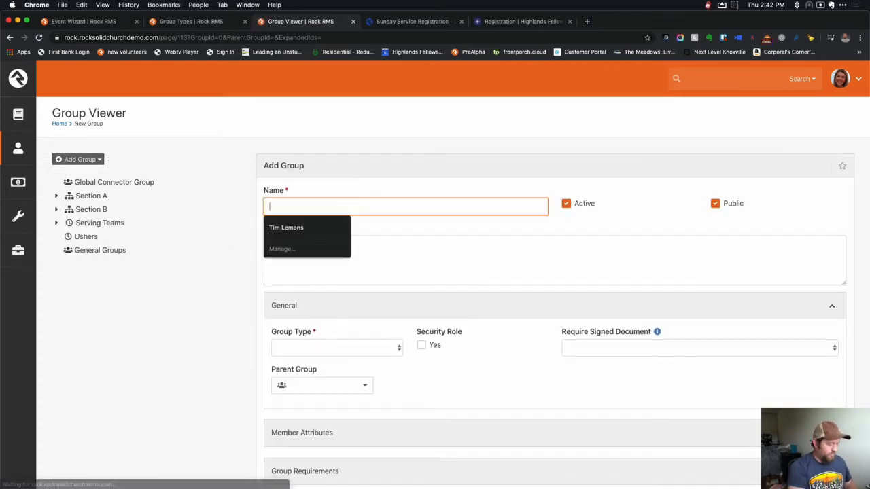
pyautogui.write('Service Ticket')
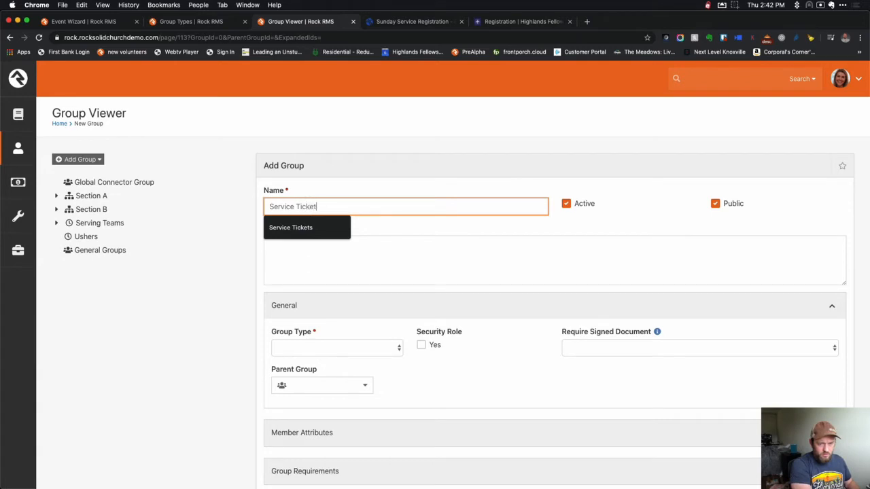
pyautogui.write('s')
pyautogui.click(316, 347)
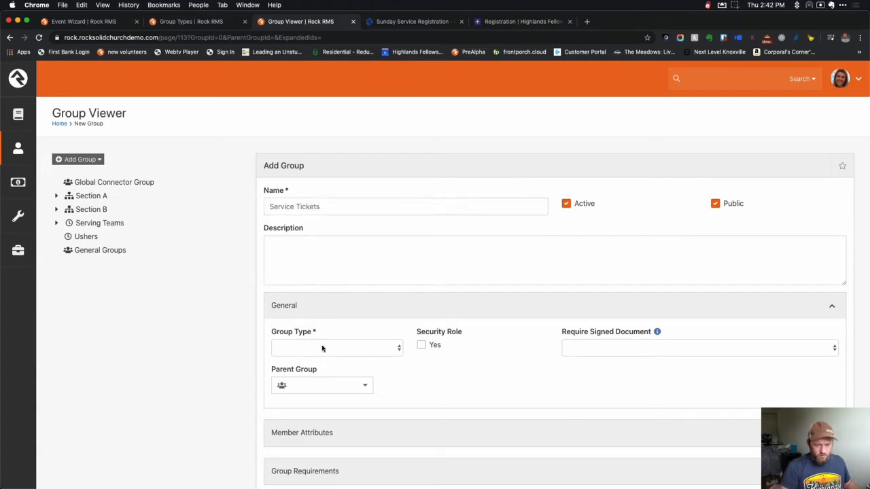
pyautogui.click(325, 362)
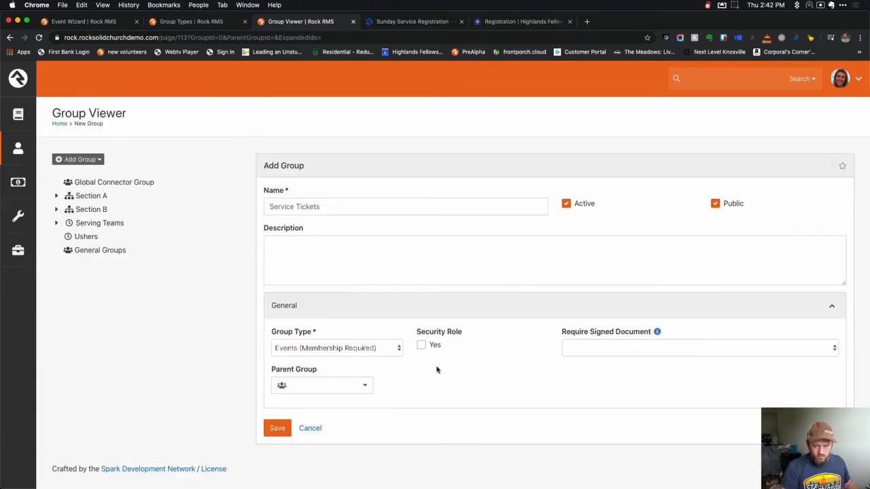
pyautogui.click(275, 429)
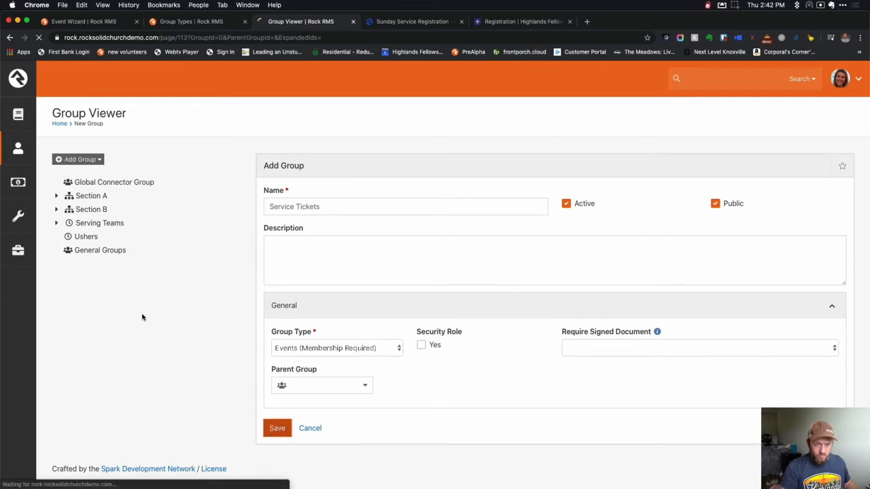
pyautogui.click(184, 23)
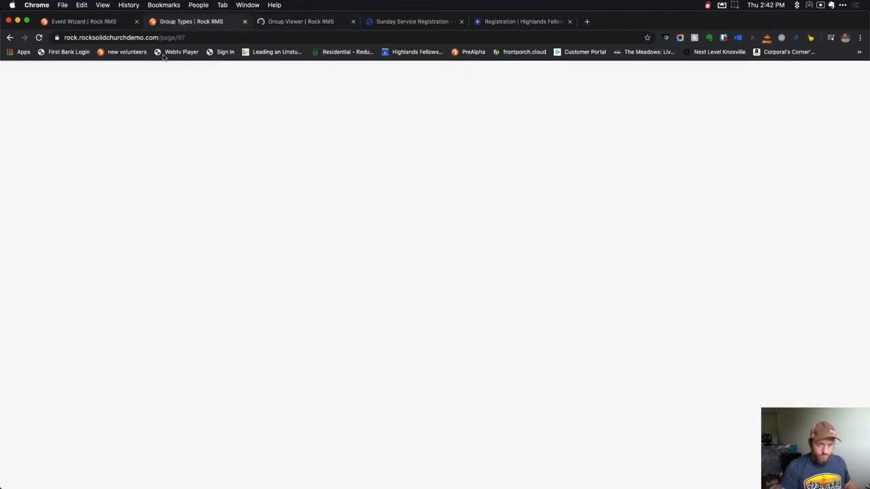
# Back in the wizard's Group step, choose Service Tickets as the parent group.
pyautogui.hotkey('ctrl', 'shift', 'Tab')
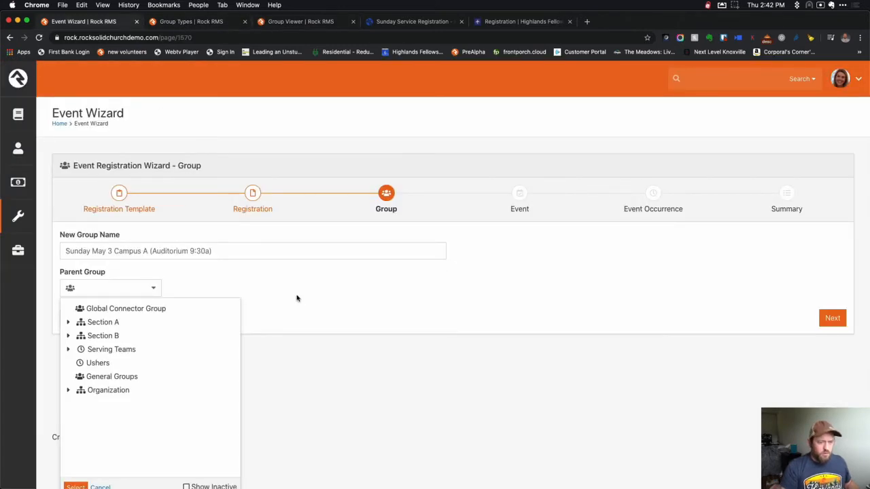
pyautogui.click(150, 289)
pyautogui.click(151, 290)
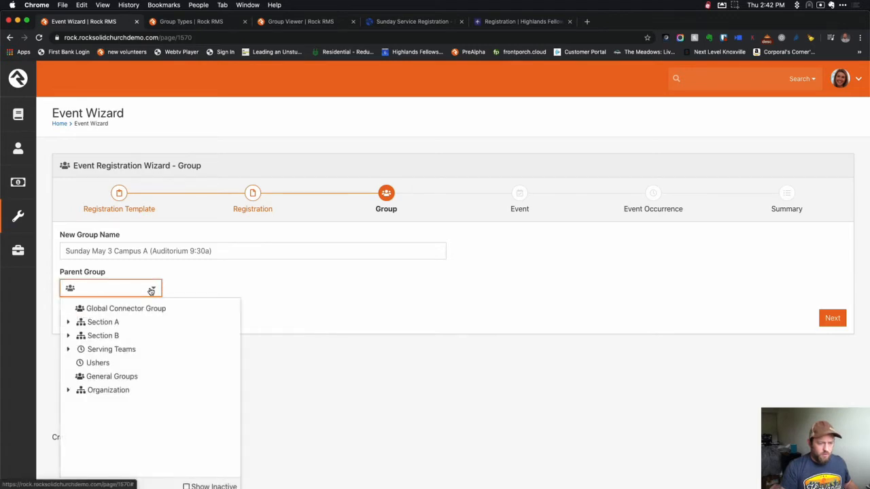
pyautogui.click(152, 289)
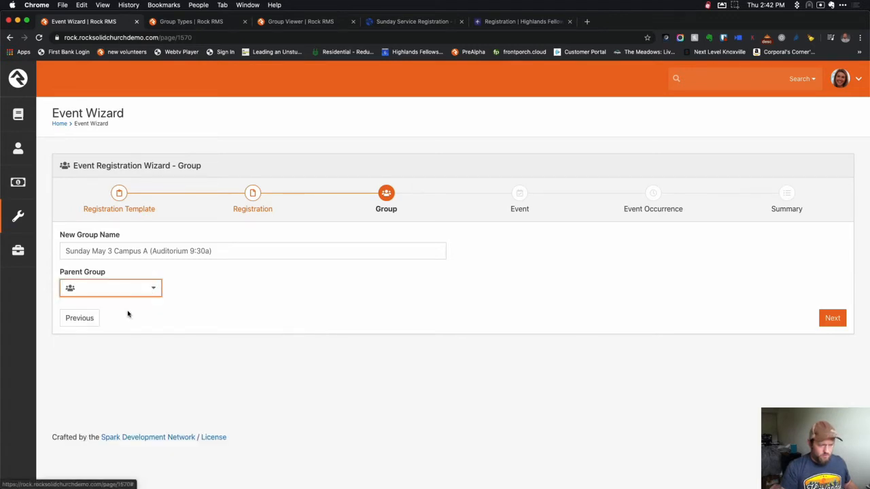
pyautogui.click(74, 317)
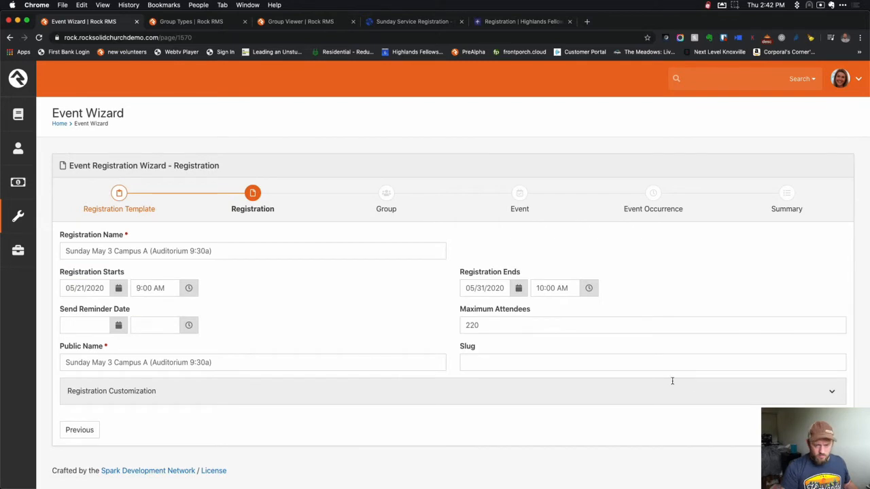
pyautogui.click(832, 430)
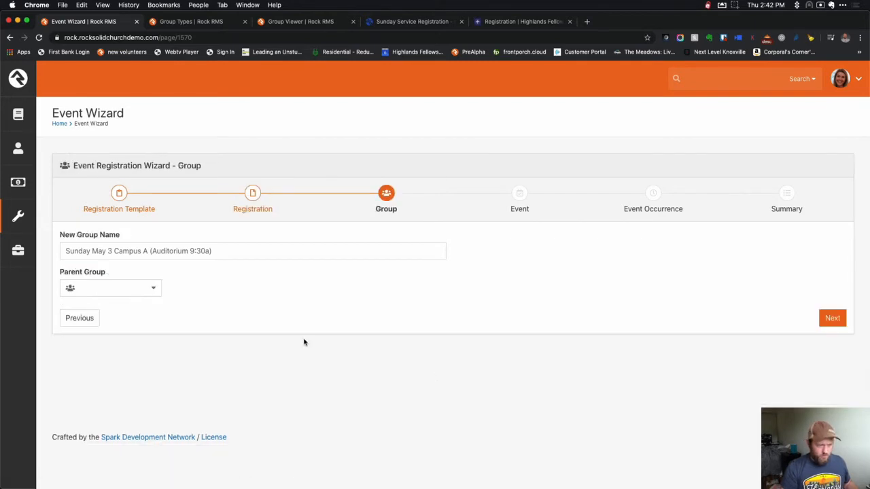
pyautogui.click(154, 289)
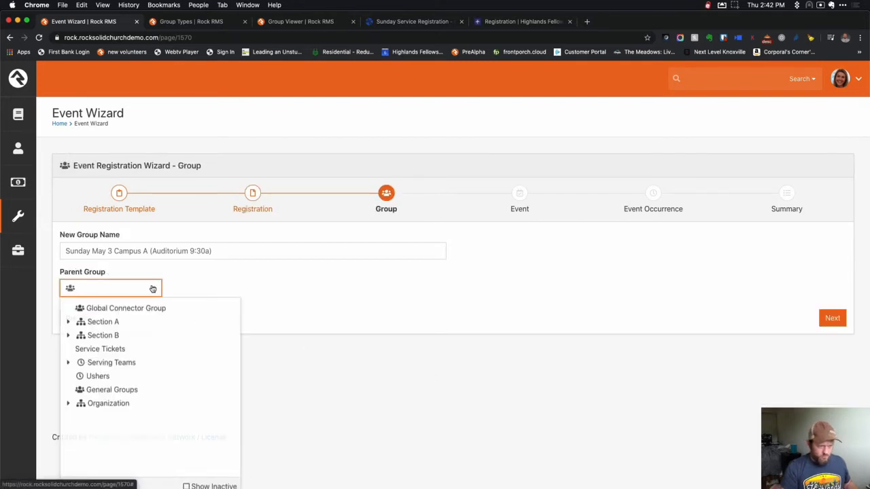
pyautogui.click(114, 349)
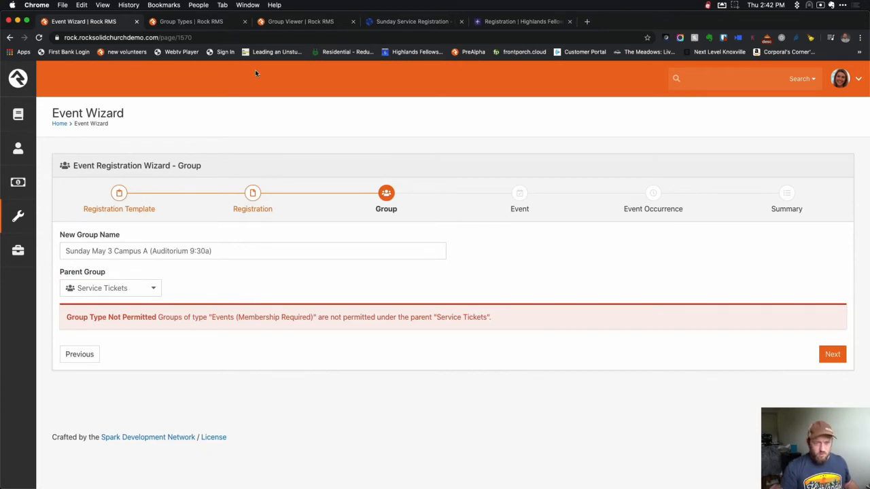
pyautogui.click(191, 22)
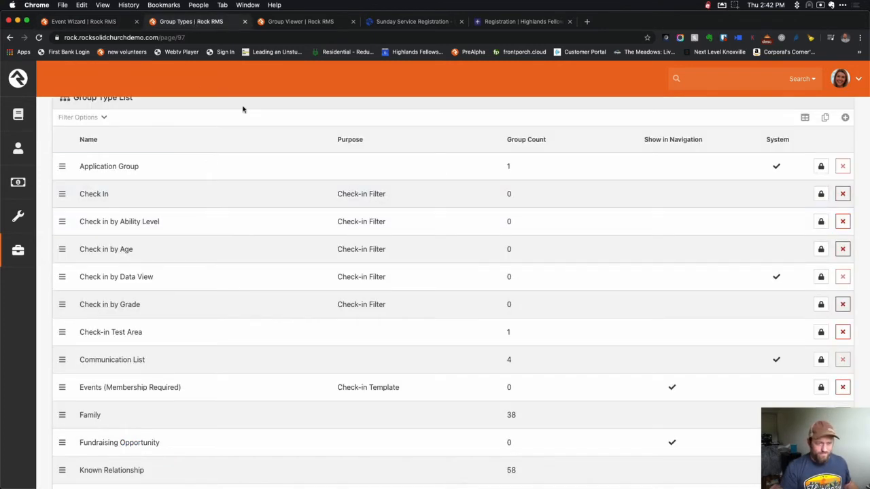
# Open the Events (Membership Required) group type and expand its General settings.
pyautogui.click(84, 22)
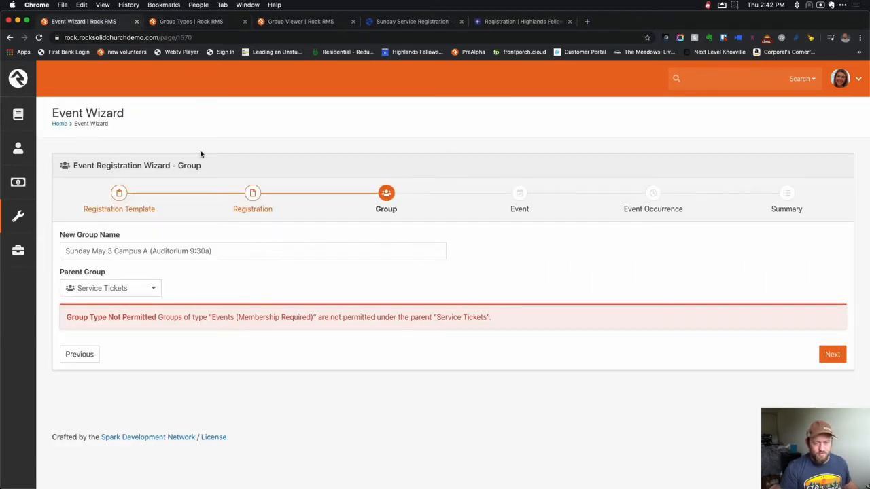
pyautogui.click(201, 24)
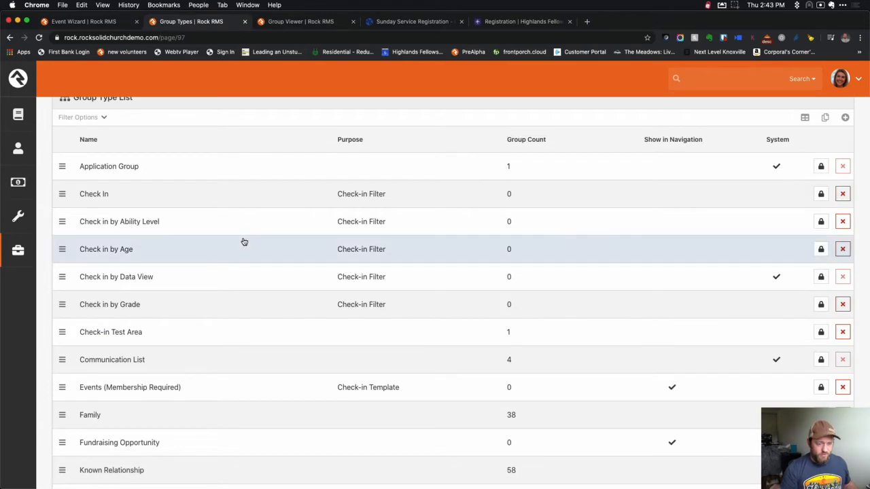
pyautogui.scroll(-2, 161, 260)
pyautogui.click(161, 327)
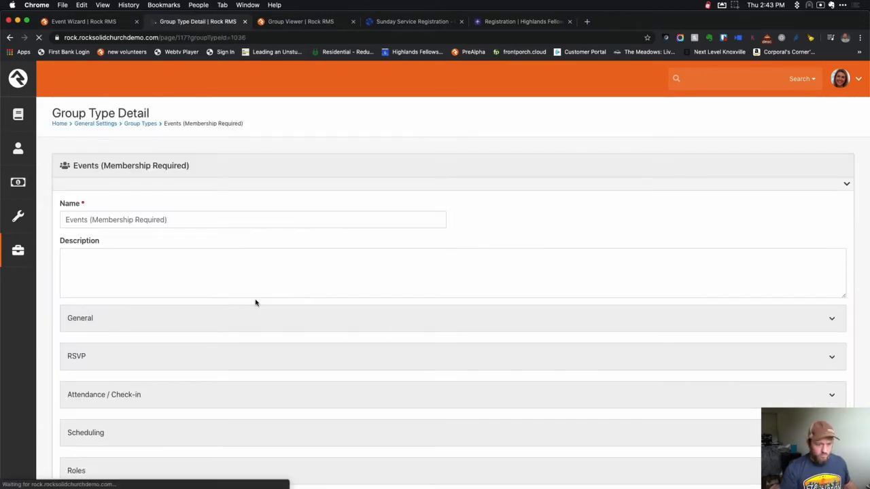
pyautogui.scroll(-4, 256, 303)
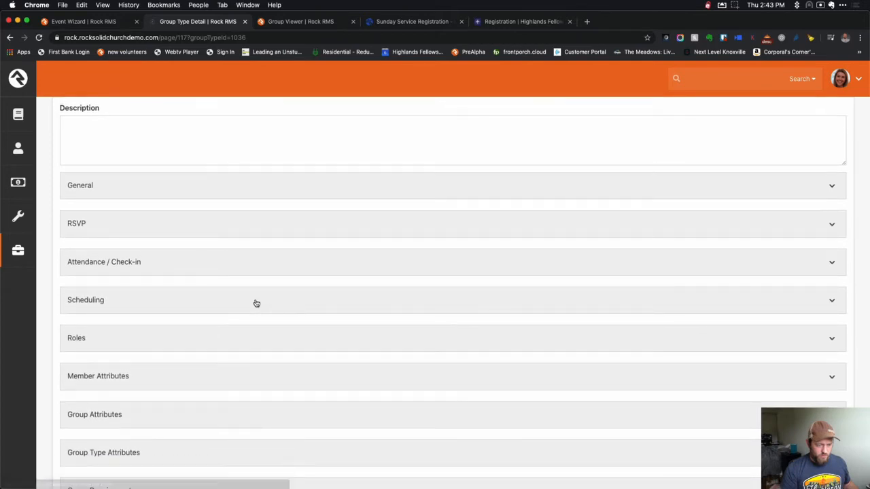
pyautogui.scroll(-2, 254, 305)
pyautogui.scroll(1, 193, 140)
pyautogui.click(194, 138)
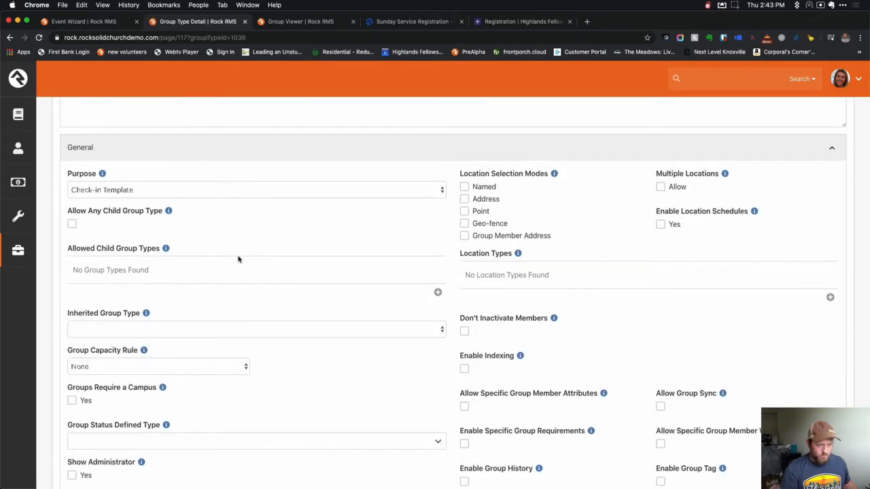
pyautogui.scroll(-1, 239, 258)
# Add Events (Membership Required) as an allowed child group type and save.
pyautogui.click(437, 254)
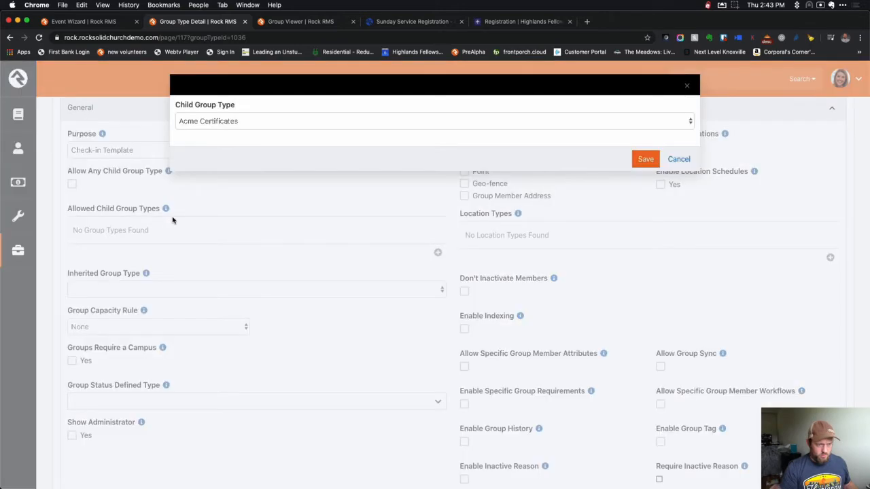
pyautogui.click(229, 123)
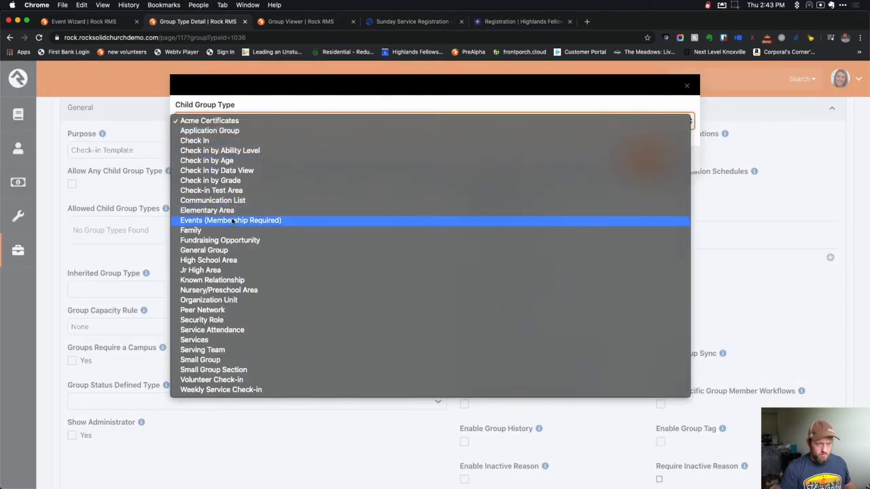
pyautogui.click(233, 220)
pyautogui.click(637, 159)
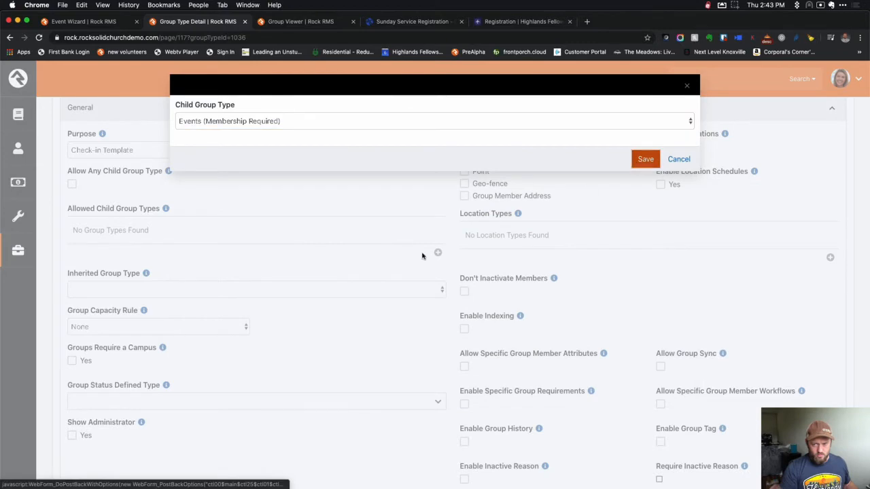
pyautogui.scroll(-10, 295, 342)
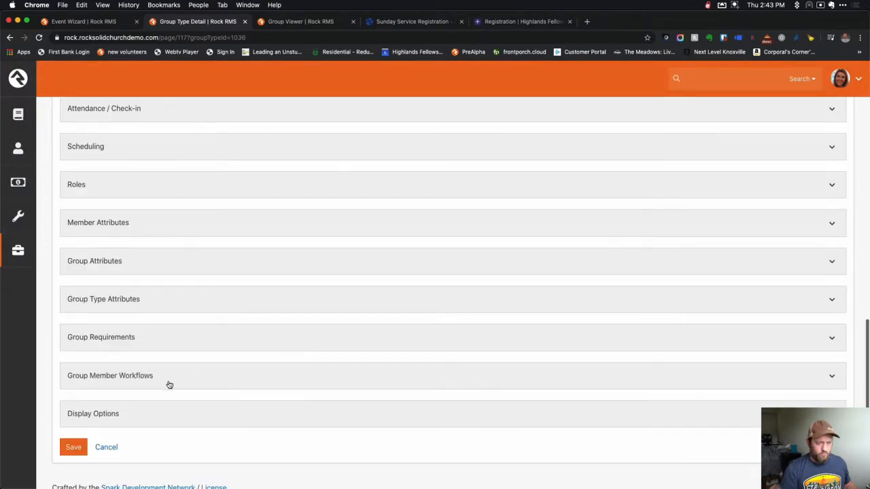
pyautogui.click(73, 448)
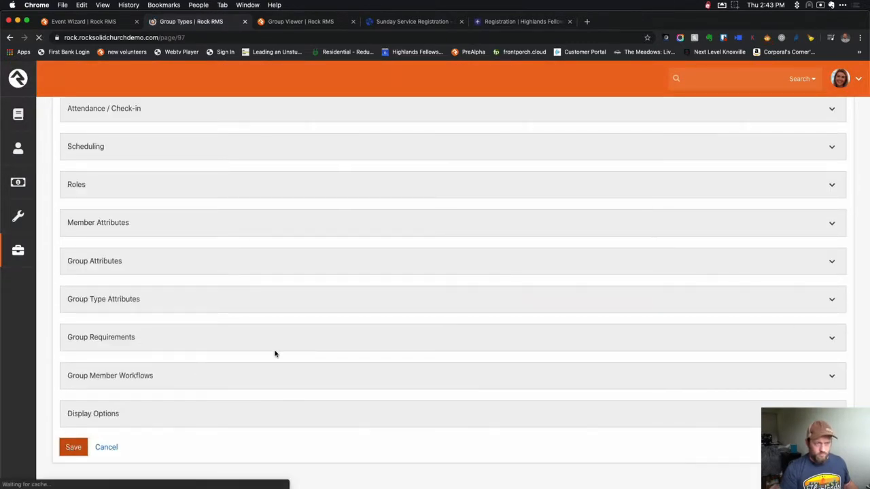
pyautogui.press('super+1')
# Remove Service Tickets as parent, leaving the group parentless, and advance to the Event step.
pyautogui.click(77, 354)
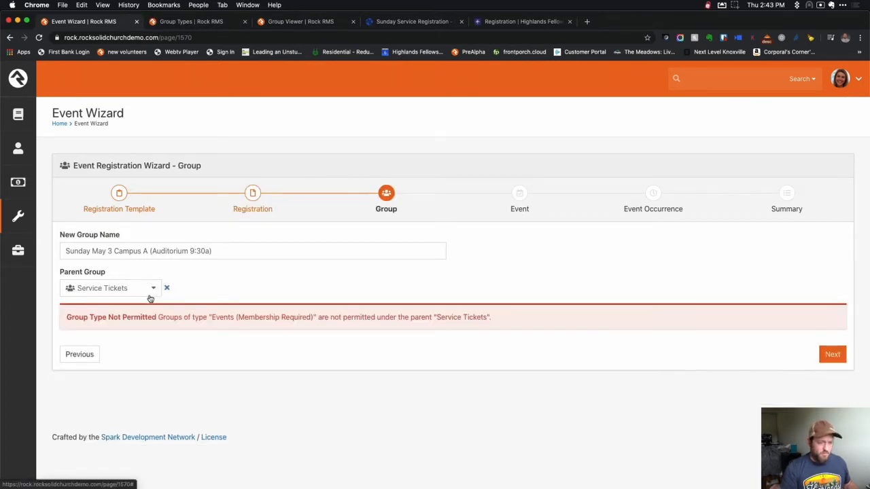
pyautogui.click(154, 290)
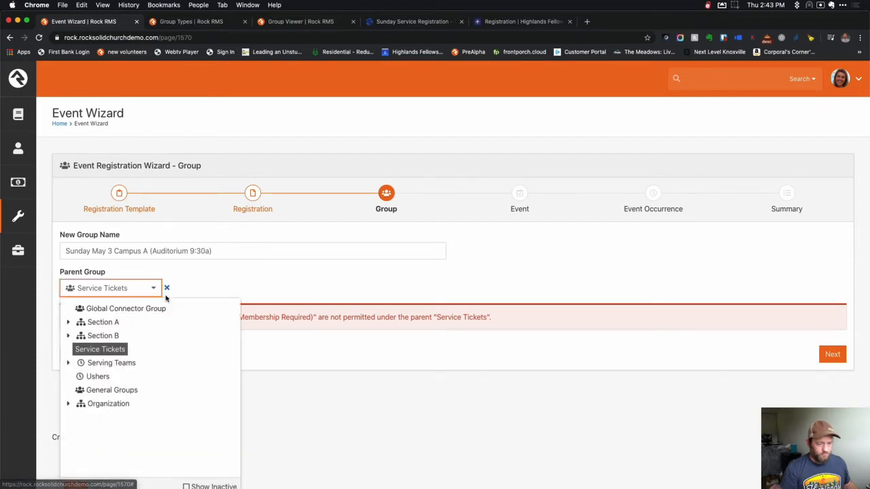
pyautogui.click(167, 288)
pyautogui.click(157, 289)
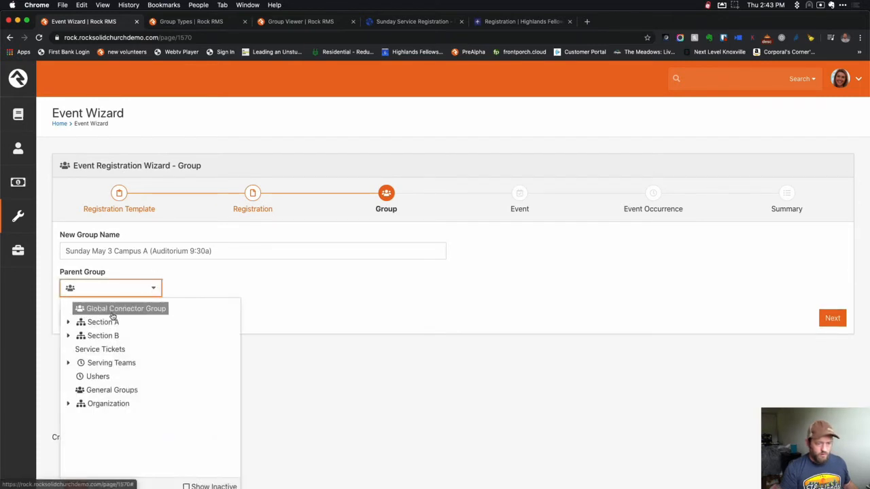
pyautogui.click(150, 288)
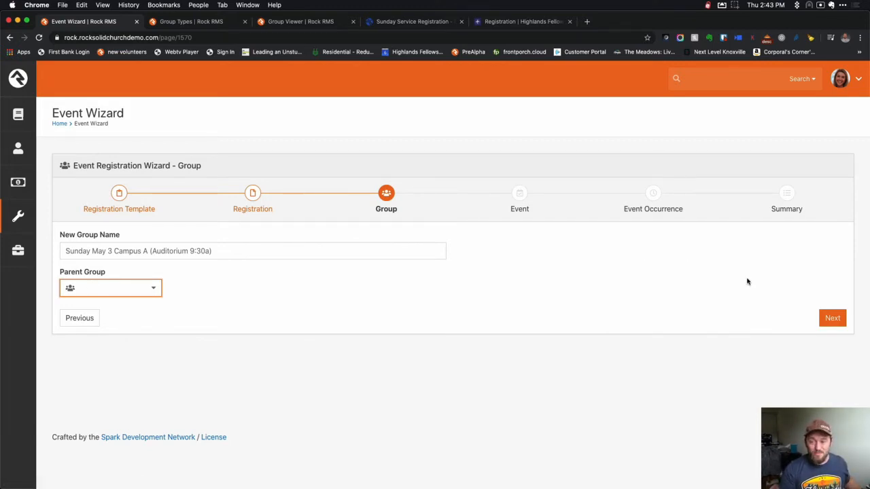
pyautogui.click(831, 320)
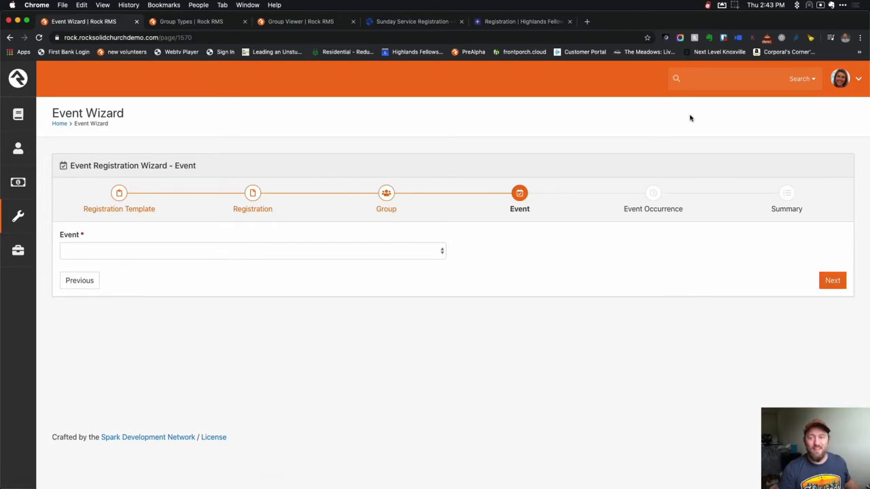
pyautogui.click(736, 7)
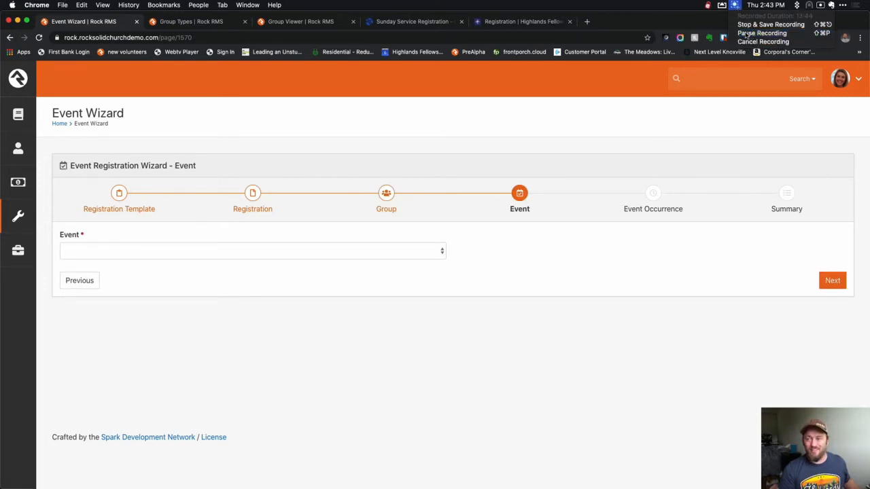
pyautogui.click(748, 32)
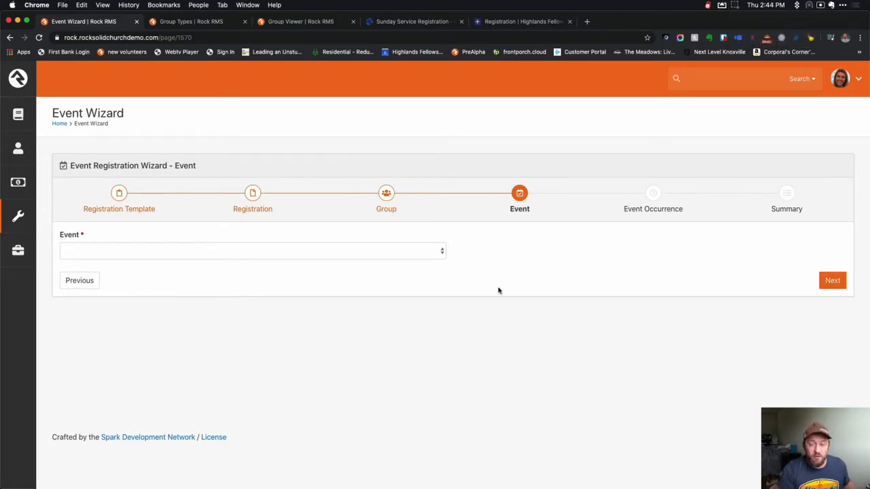
pyautogui.click(335, 255)
pyautogui.click(457, 261)
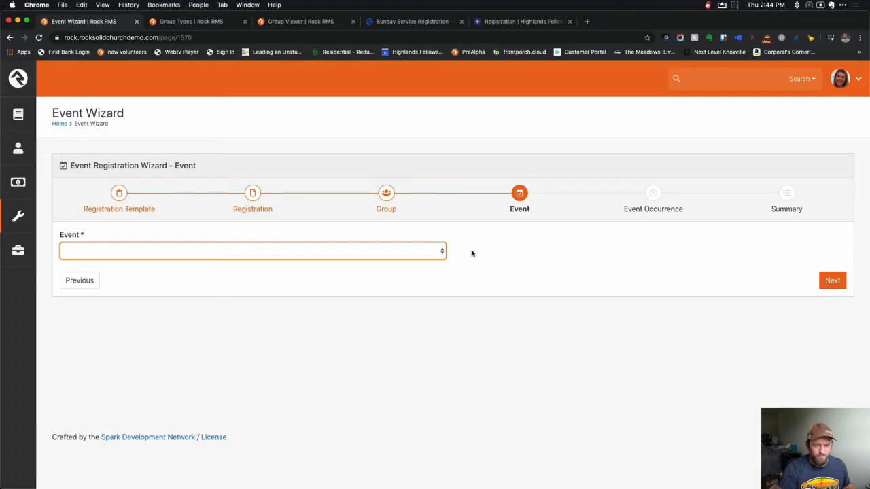
pyautogui.click(443, 253)
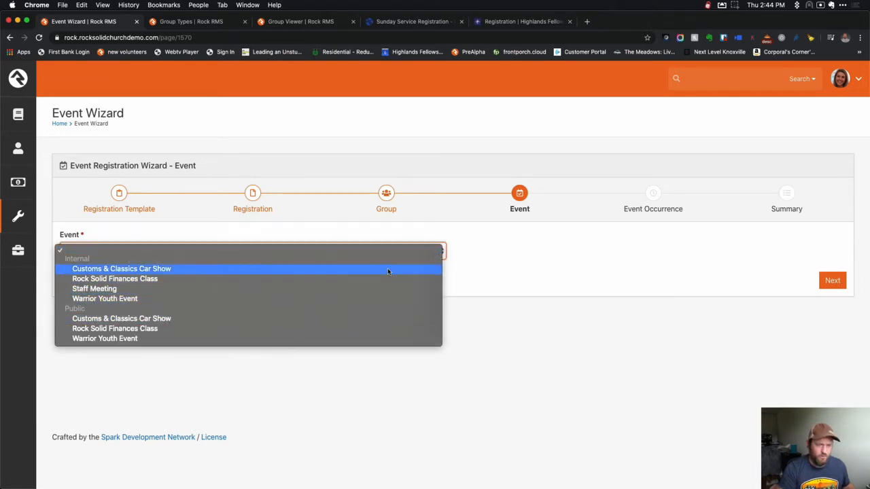
pyautogui.click(639, 299)
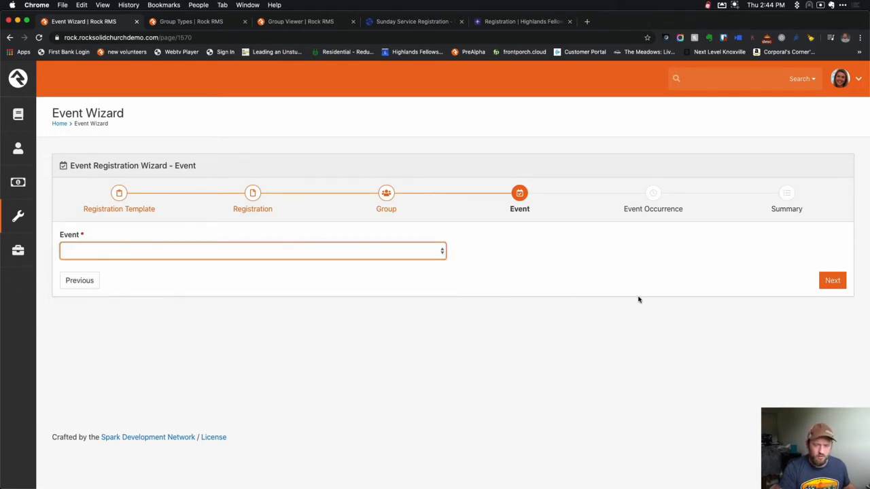
pyautogui.click(734, 482)
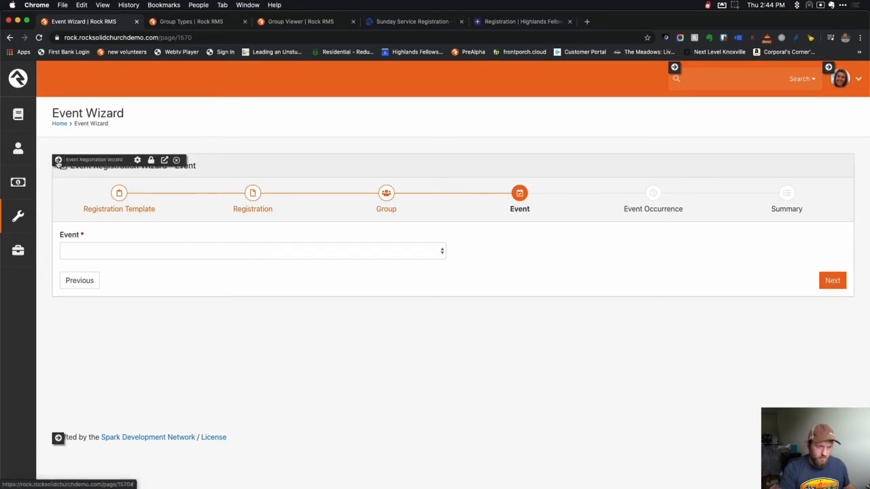
# Set Allow Creating New Calendar Events and Display Link to Event Details Page to Yes, and save.
pyautogui.click(137, 160)
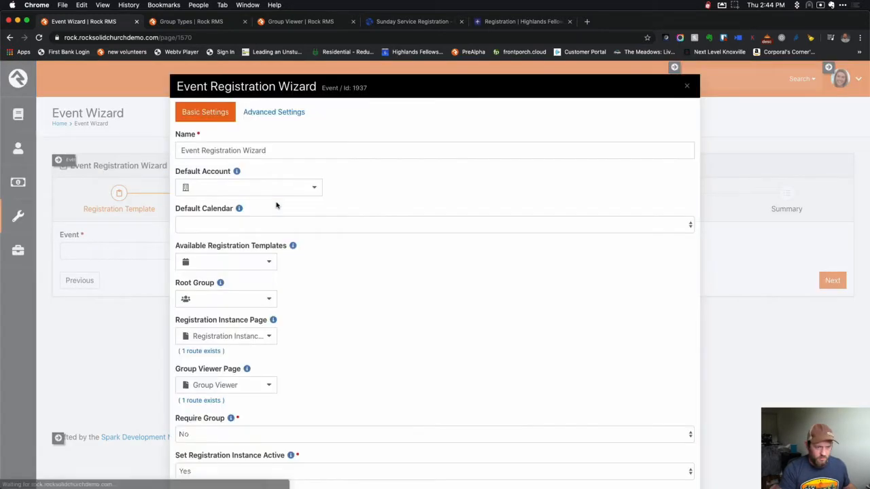
pyautogui.scroll(-6, 397, 343)
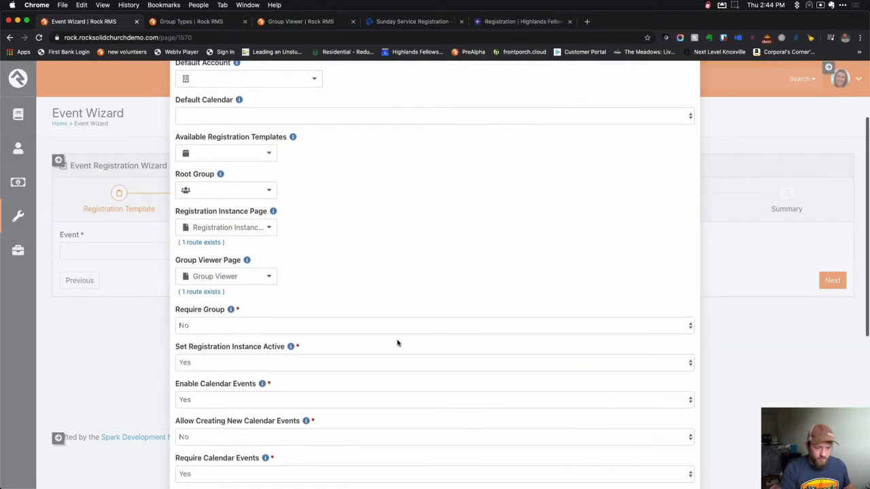
pyautogui.scroll(-1, 398, 343)
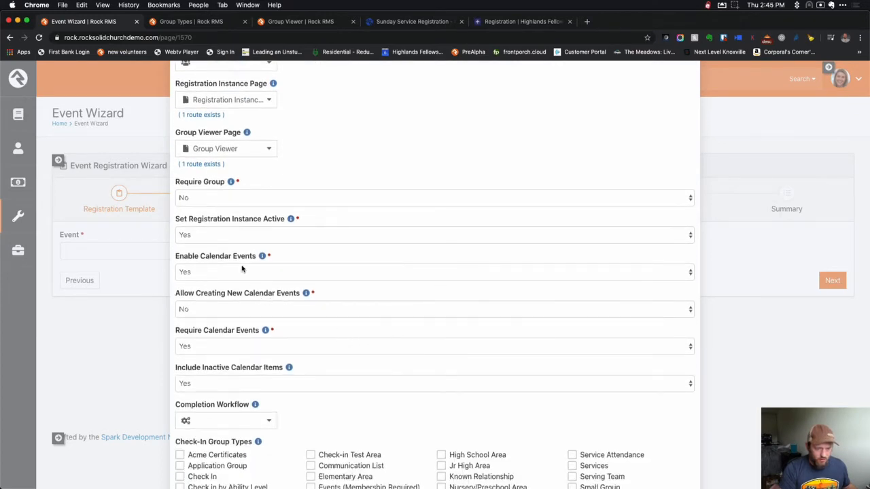
pyautogui.click(266, 313)
pyautogui.click(266, 317)
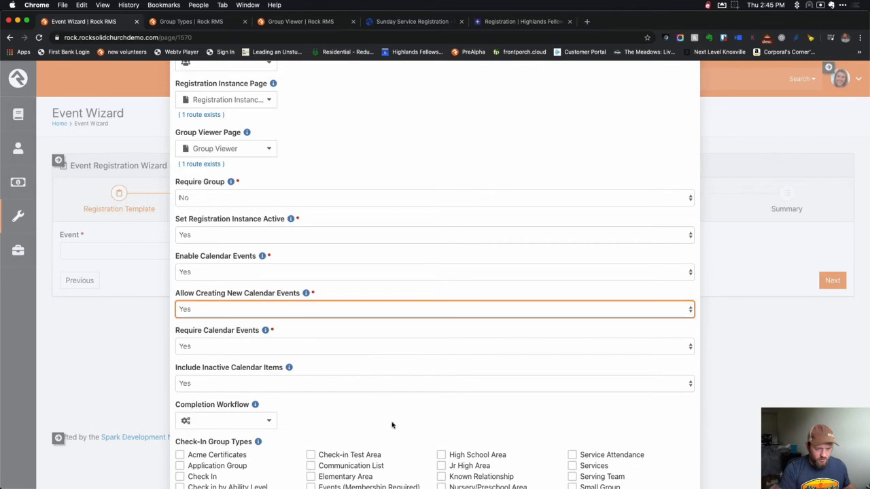
pyautogui.scroll(-5, 401, 438)
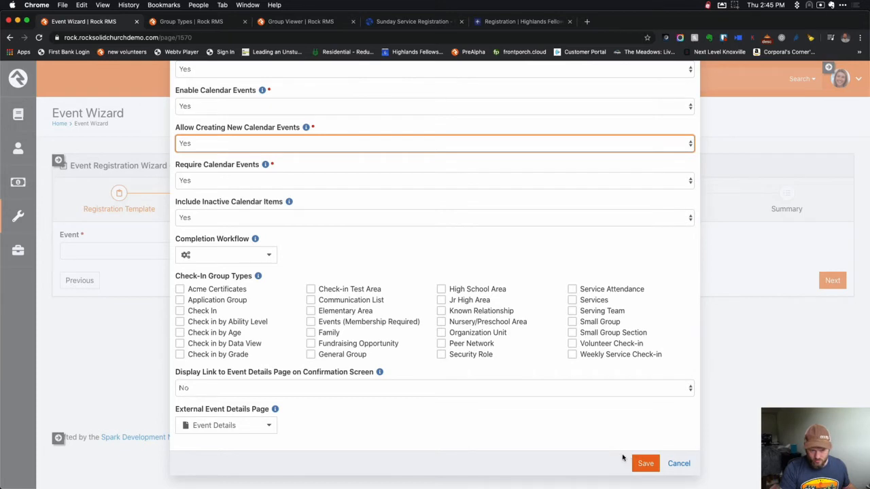
pyautogui.click(460, 386)
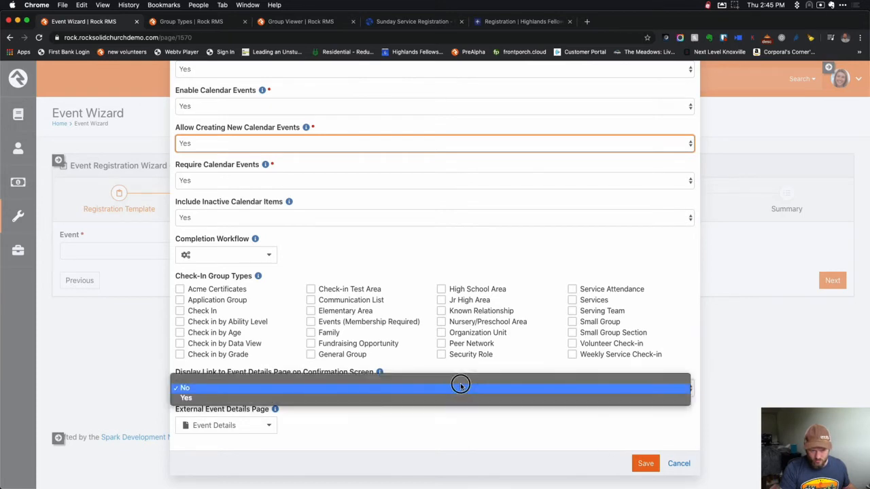
pyautogui.click(460, 397)
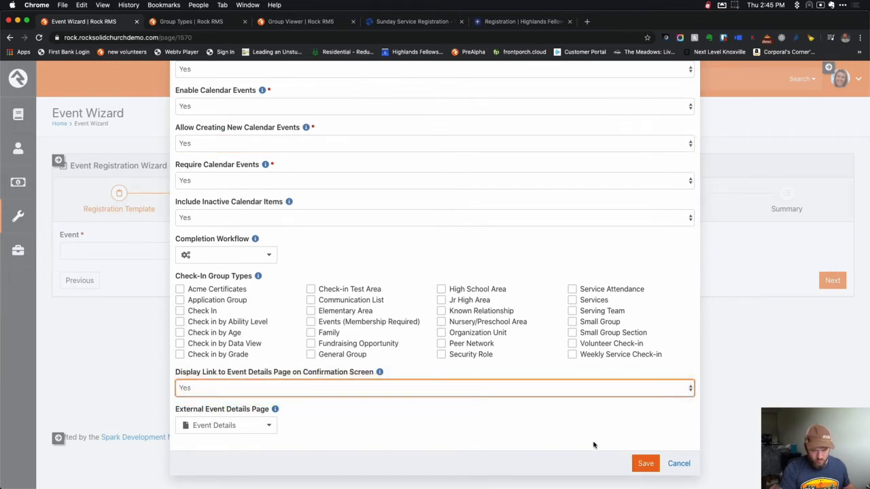
pyautogui.click(650, 462)
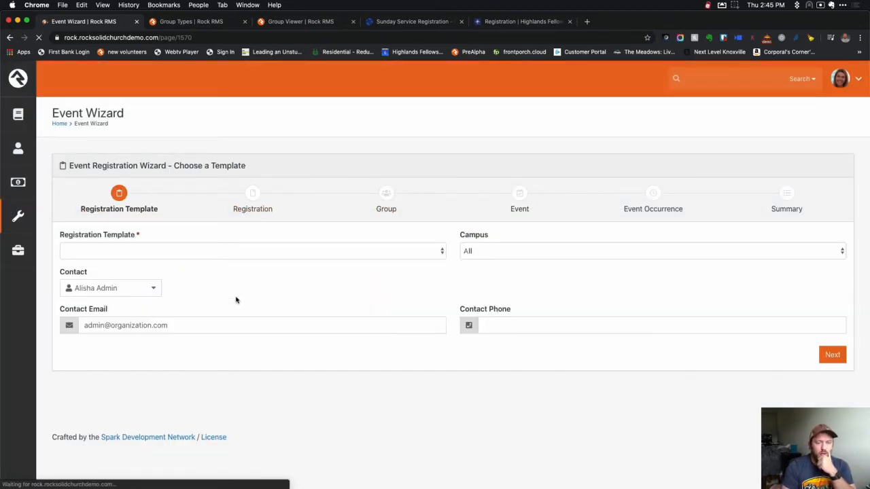
# Switch the Event step from choosing an existing event to the New Event form.
pyautogui.click(143, 251)
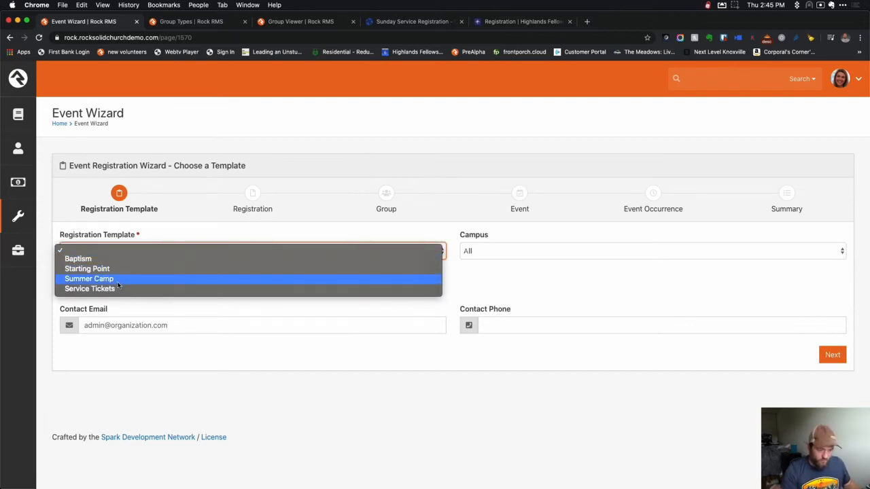
pyautogui.click(736, 7)
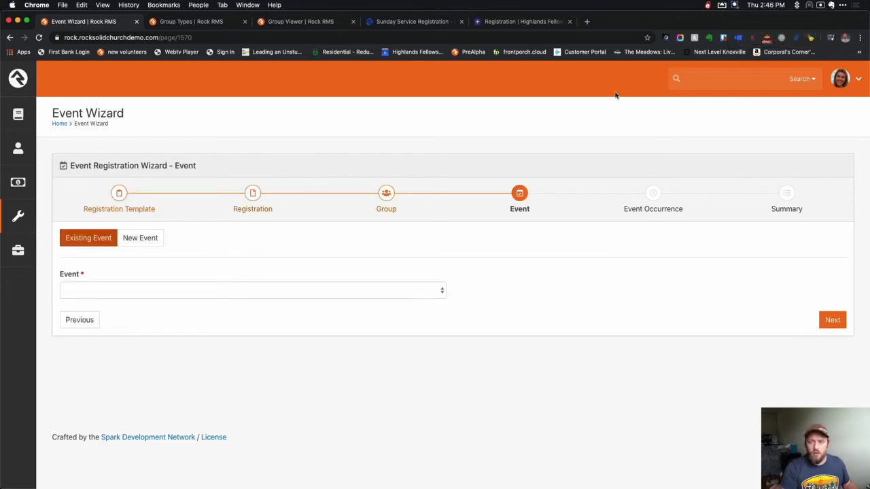
pyautogui.click(120, 293)
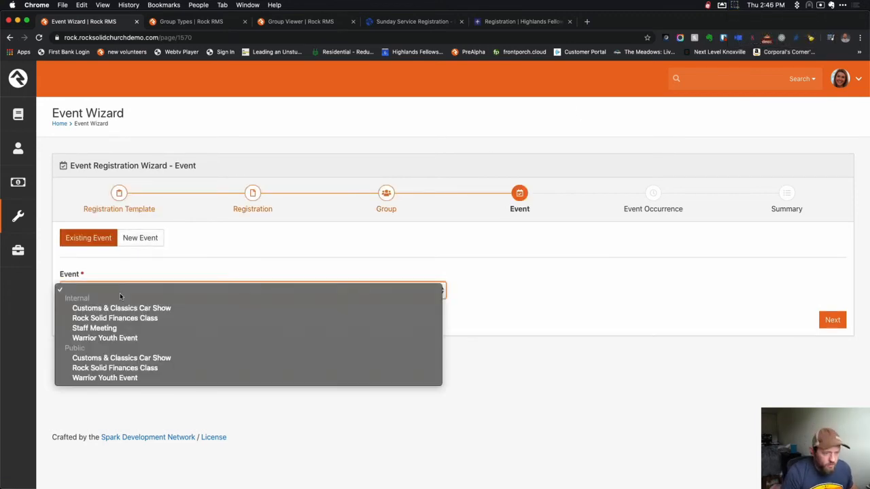
pyautogui.click(175, 253)
pyautogui.click(136, 245)
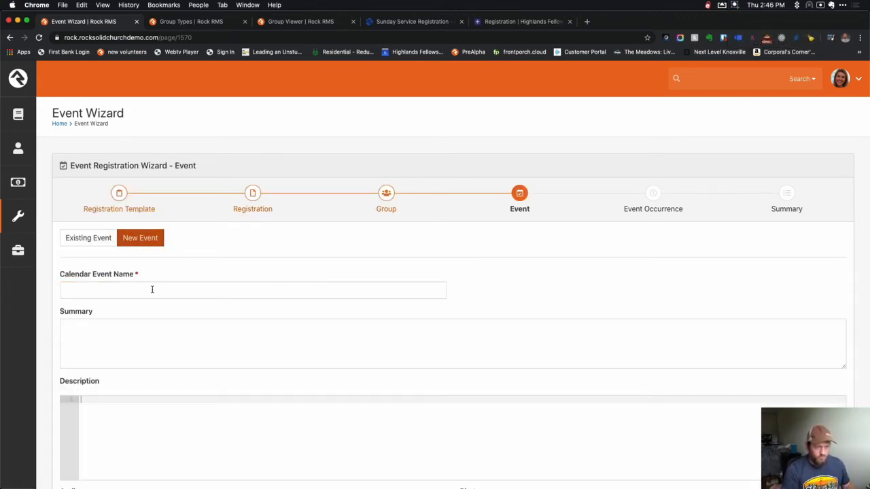
# Name the event 'Sunday May 3 Campus A (Auditorium 9:30a)' on the Public and Internal calendars.
pyautogui.click(152, 290)
pyautogui.write('Sunday May 3 Campus A (Auditorium 9:30a)')
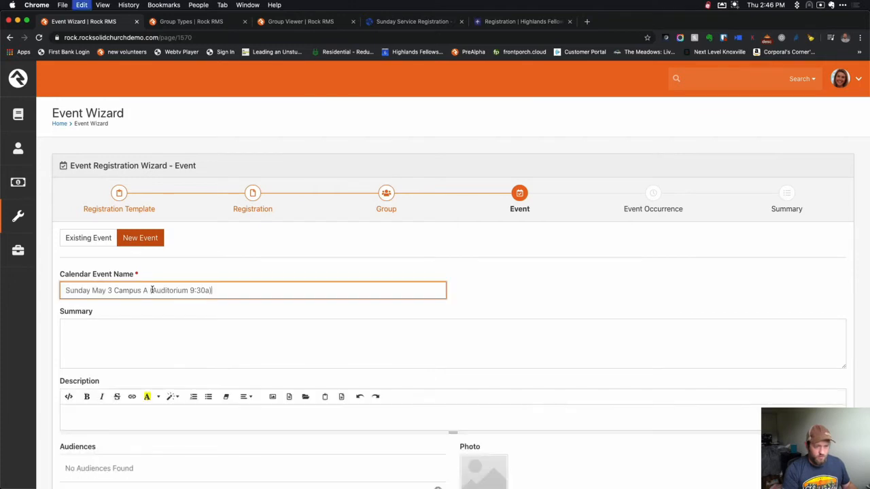
pyautogui.click(521, 289)
pyautogui.scroll(-2, 526, 287)
pyautogui.scroll(-2, 305, 376)
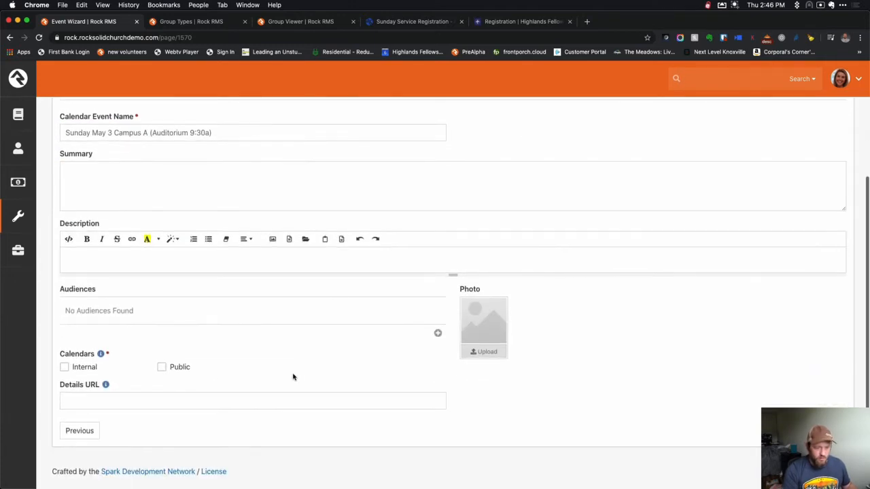
pyautogui.click(162, 368)
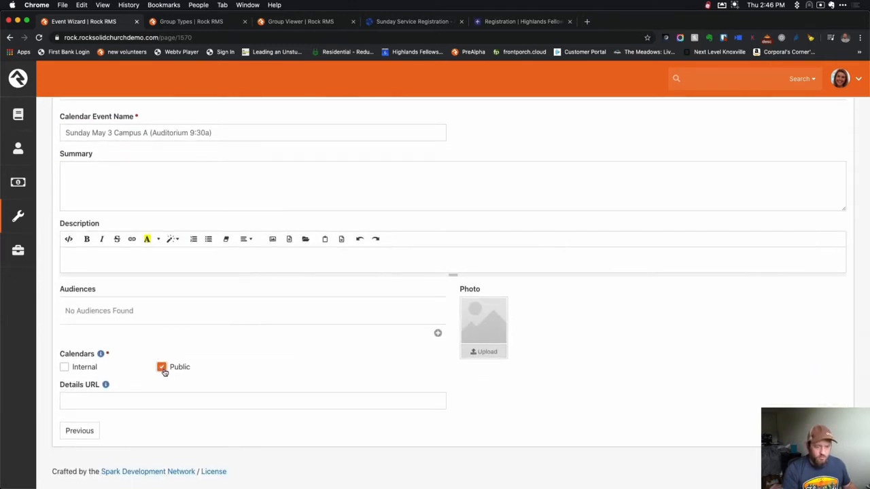
pyautogui.click(78, 368)
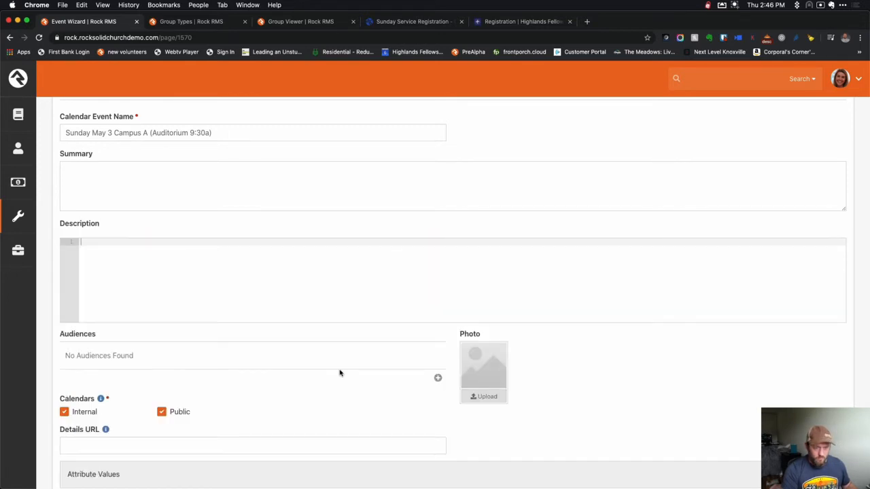
# Fill in lorem ipsum summary and description, expand Attribute Values, and continue to Event Occurrence.
pyautogui.scroll(-2, 339, 373)
pyautogui.scroll(4, 340, 371)
pyautogui.click(147, 332)
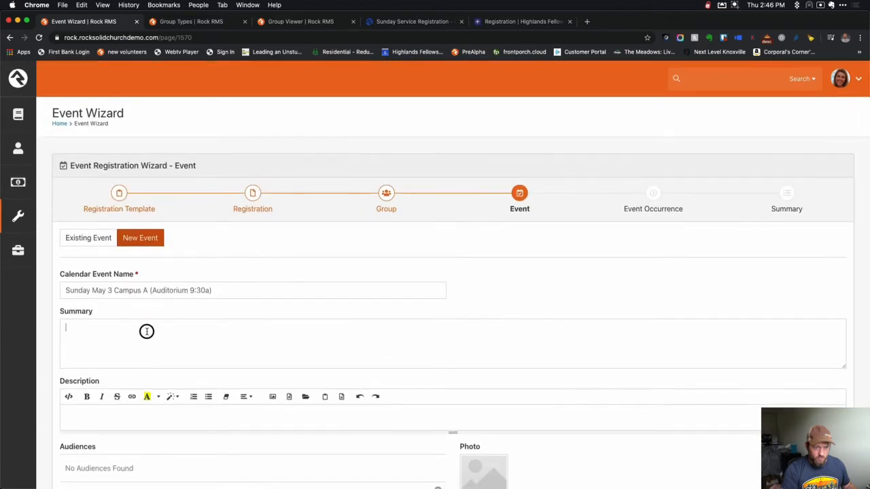
pyautogui.write('x')
pyautogui.write('lorem. Duis dictum eget eros sit amet volutpat.')
pyautogui.scroll(-1, 301, 361)
pyautogui.click(304, 367)
pyautogui.write('xlorem')
pyautogui.scroll(-4, 550, 387)
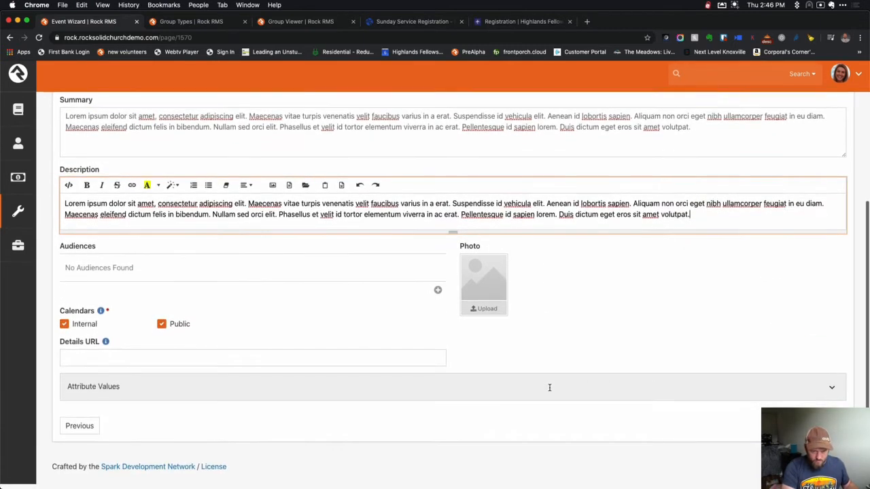
pyautogui.click(641, 403)
pyautogui.scroll(-3, 643, 404)
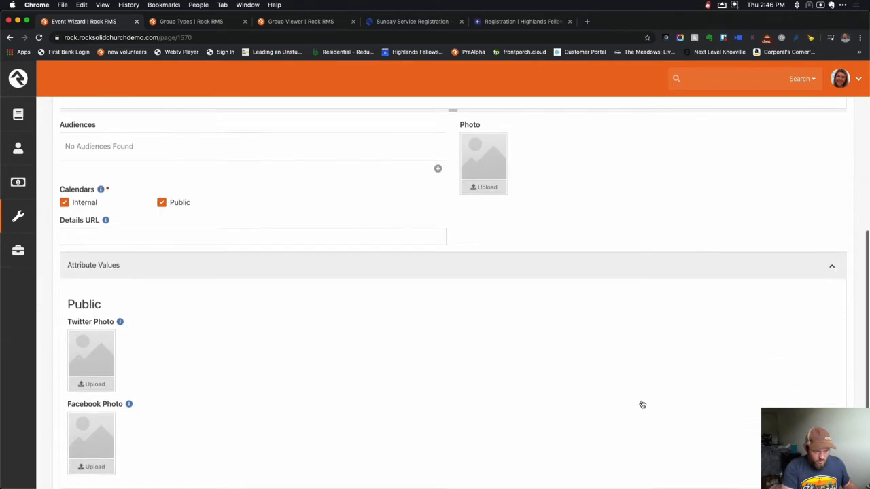
pyautogui.click(832, 431)
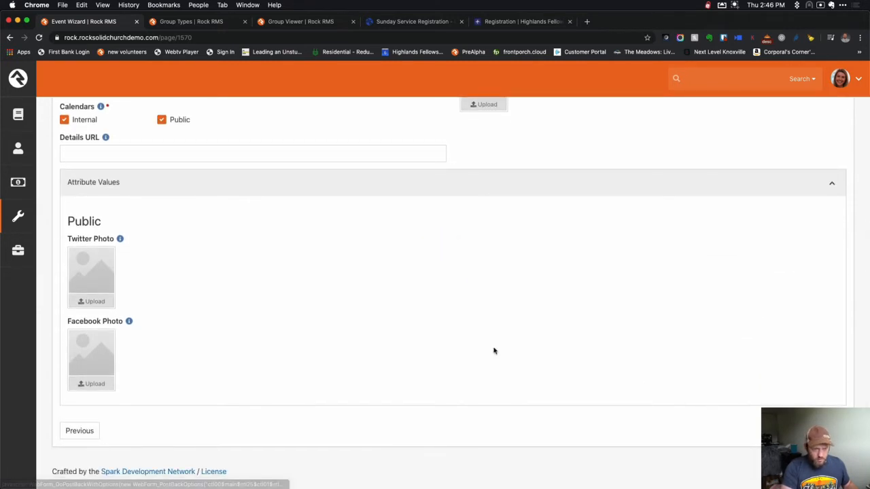
pyautogui.click(190, 250)
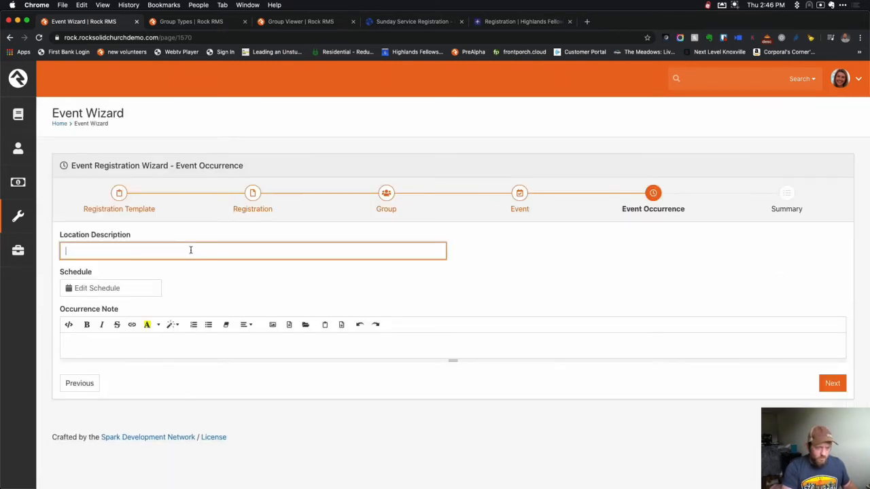
# Set location 'Worship Auditorium' with a one-time 05/31/2020 9:00 AM, 1-hour schedule, and finish.
pyautogui.write('Worship Auditorium')
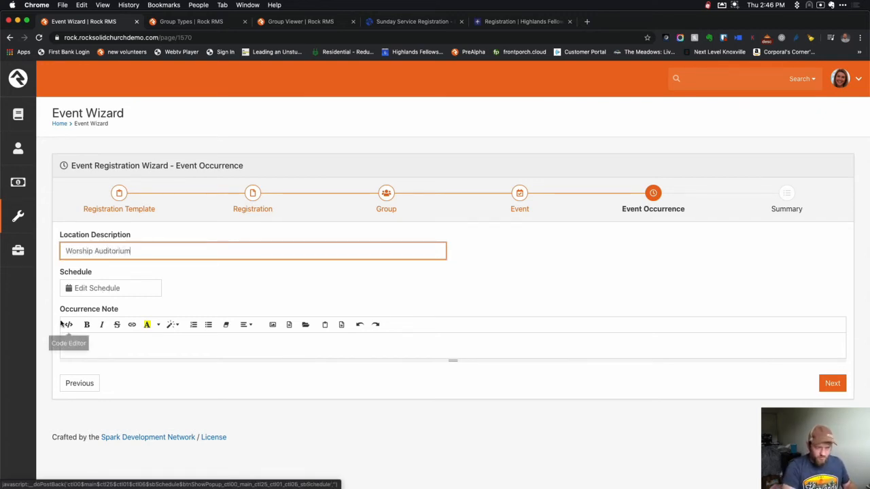
pyautogui.click(87, 293)
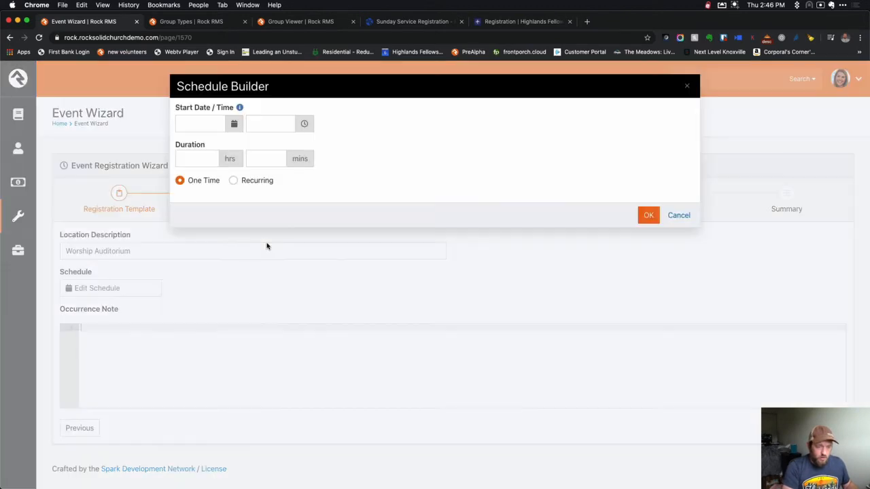
pyautogui.click(233, 123)
pyautogui.click(184, 251)
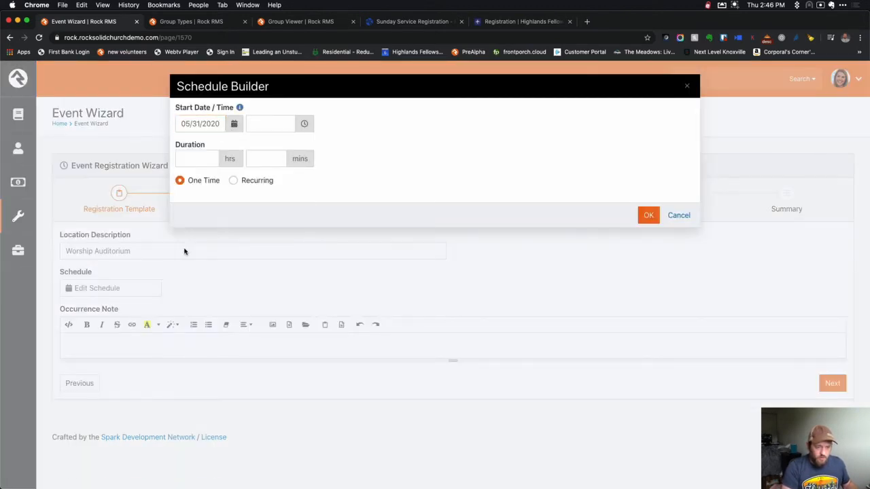
pyautogui.click(263, 124)
pyautogui.write('9:00 am')
pyautogui.press('Tab')
pyautogui.write('1')
pyautogui.press('Tab')
pyautogui.click(647, 215)
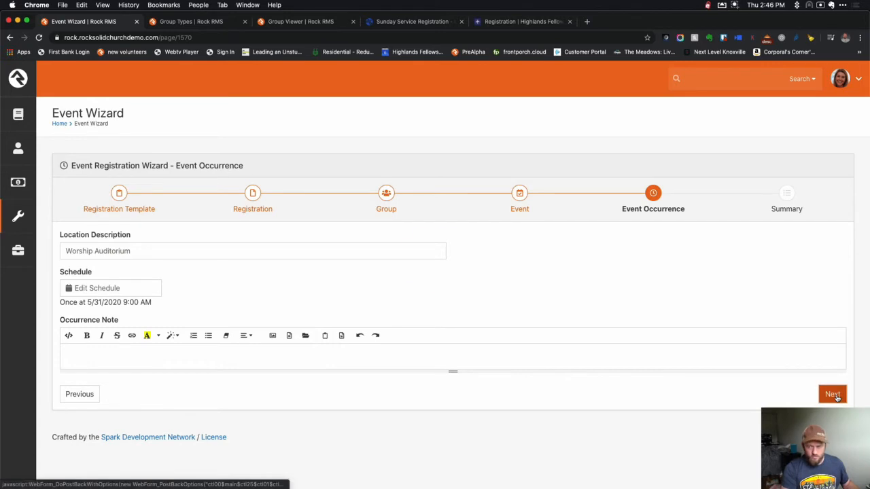
pyautogui.click(833, 395)
pyautogui.click(829, 318)
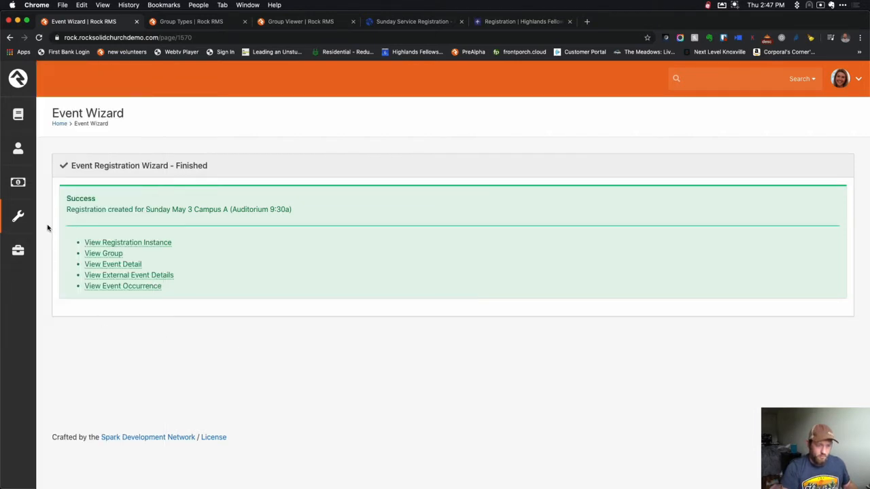
# Restart the Event Wizard using the Service Tickets registration template.
pyautogui.moveTo(30, 223)
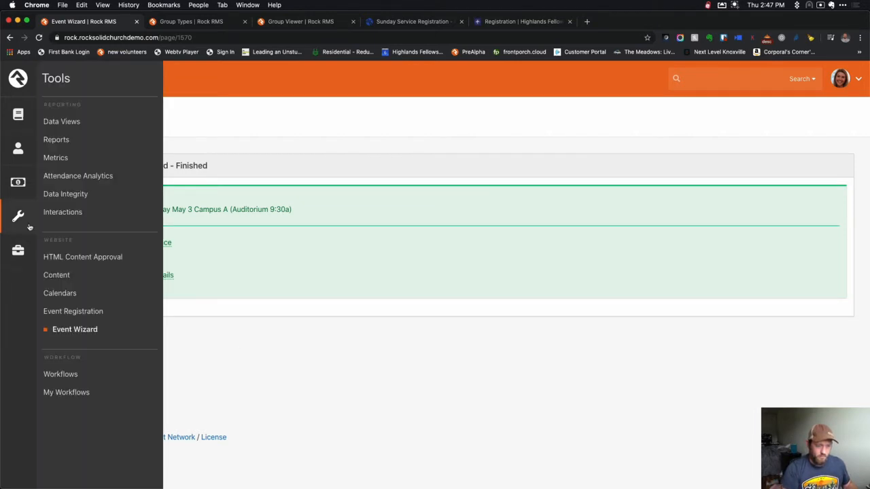
pyautogui.click(71, 332)
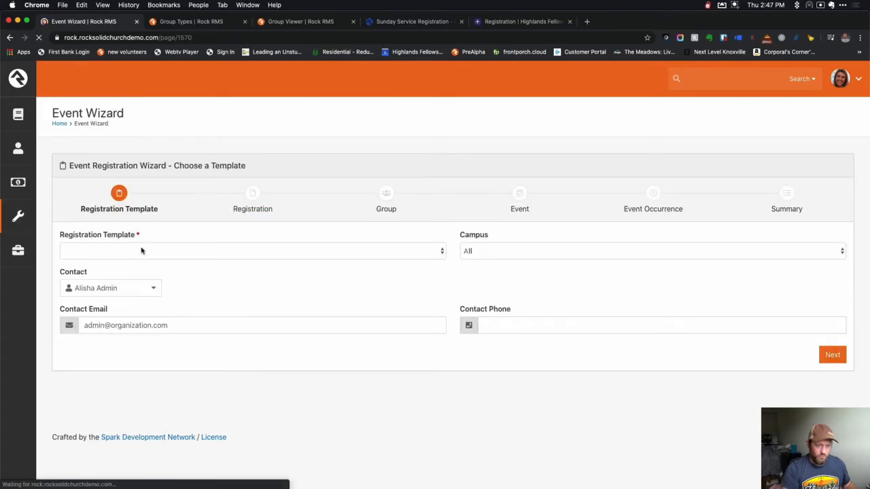
pyautogui.click(142, 250)
pyautogui.click(129, 289)
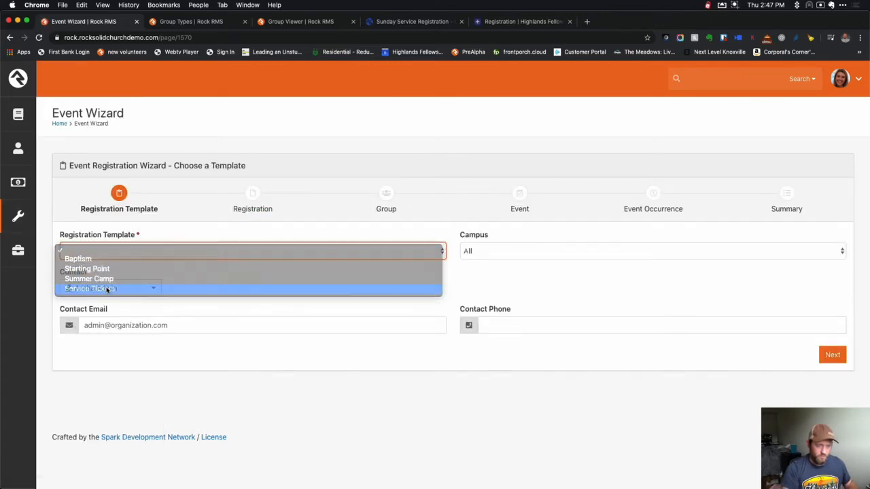
# Set the campus to Main Campus and advance to the Registration step.
pyautogui.click(531, 250)
pyautogui.click(531, 248)
pyautogui.click(523, 254)
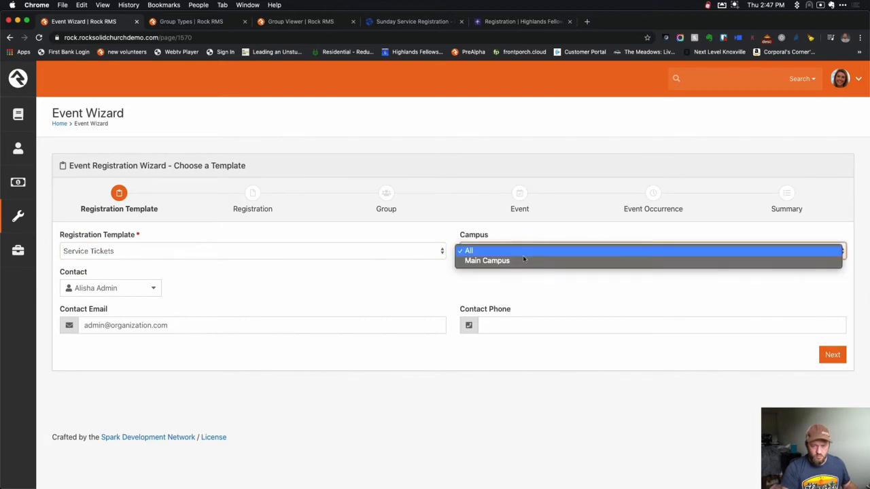
pyautogui.click(521, 260)
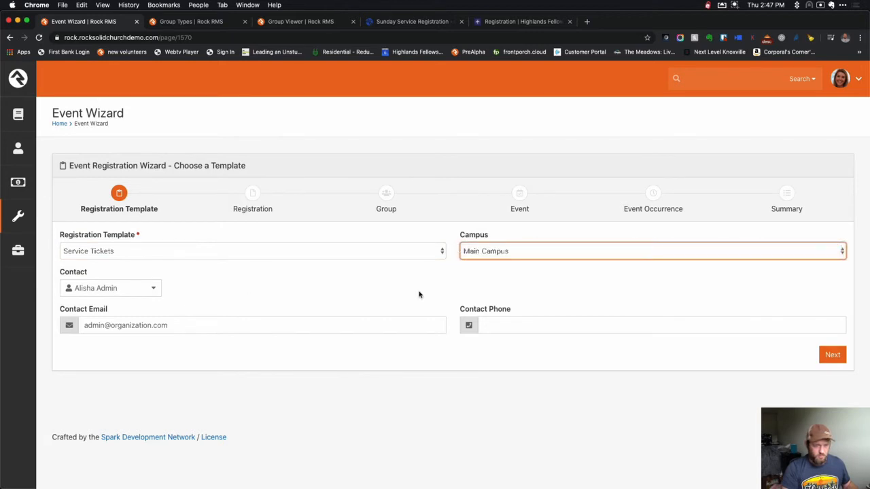
pyautogui.click(831, 353)
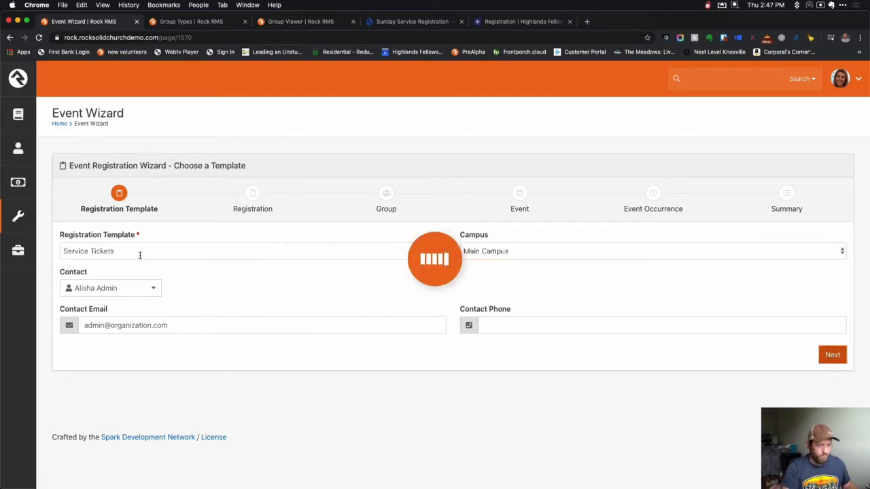
pyautogui.click(117, 253)
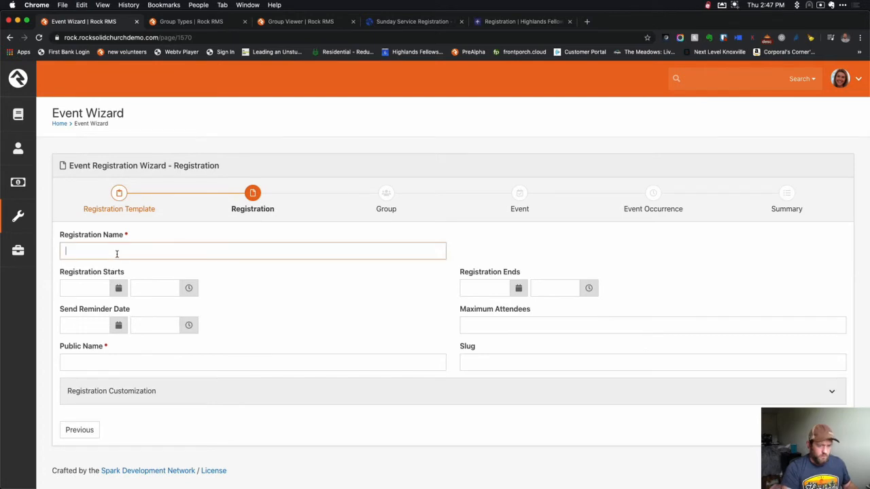
# Name the registration 'Sunday May 3 Campus A (Country Venue 9:30a)'.
pyautogui.write('Sunday May 3 Campus A (Auditorium 9:30a)')
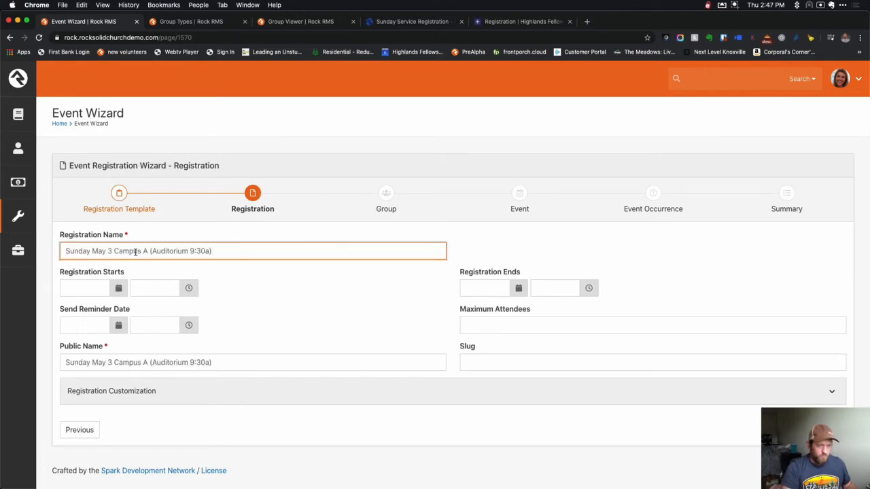
pyautogui.hotkey('shift', 'alt', 'Right')
pyautogui.write('Country Venue')
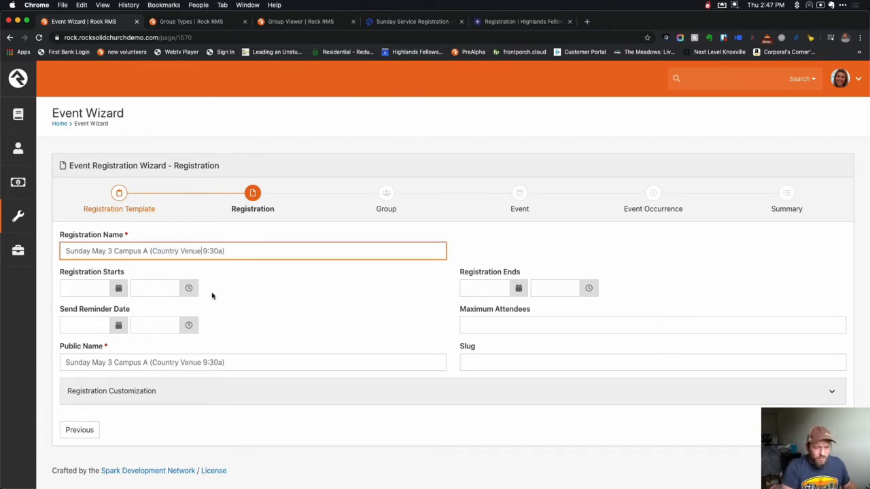
# Run registration from 05/21/2020 9:00 AM to 05/31/2020 9:30 AM.
pyautogui.click(116, 290)
pyautogui.click(132, 223)
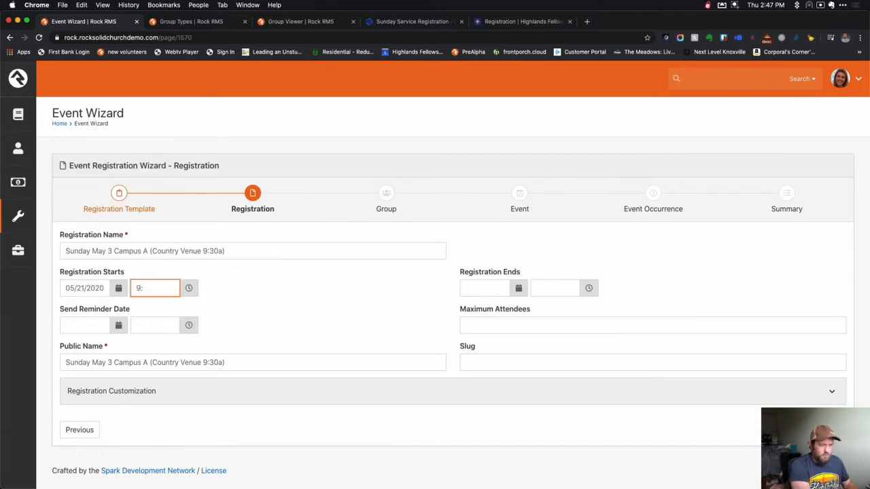
pyautogui.write('9a')
pyautogui.press('Tab')
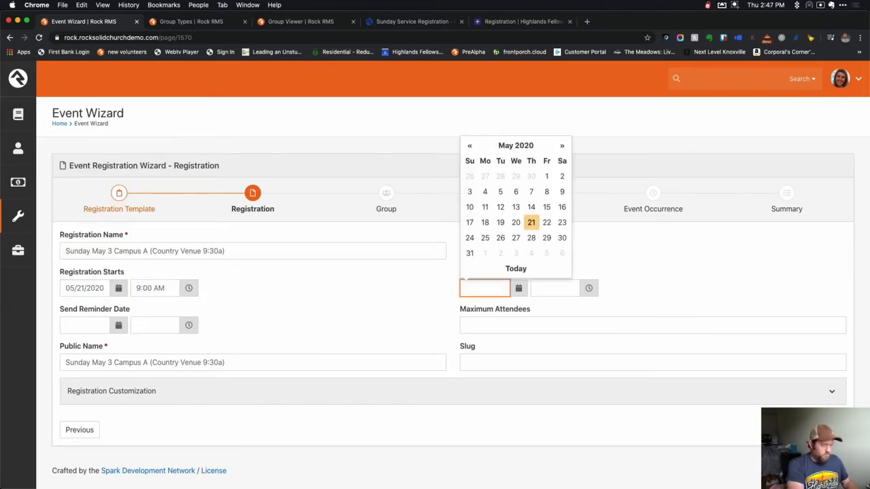
pyautogui.click(470, 253)
pyautogui.click(549, 285)
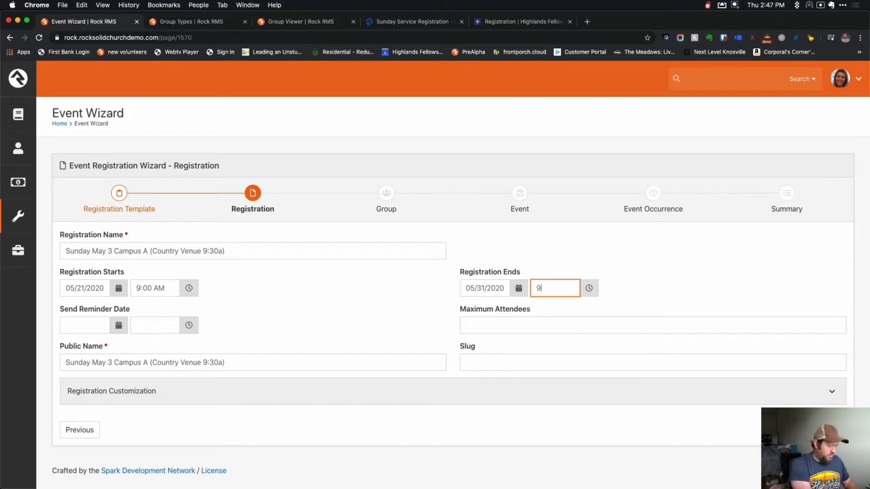
pyautogui.press('Tab')
# Cap the registration at 220 attendees and advance to the Group step.
pyautogui.click(379, 311)
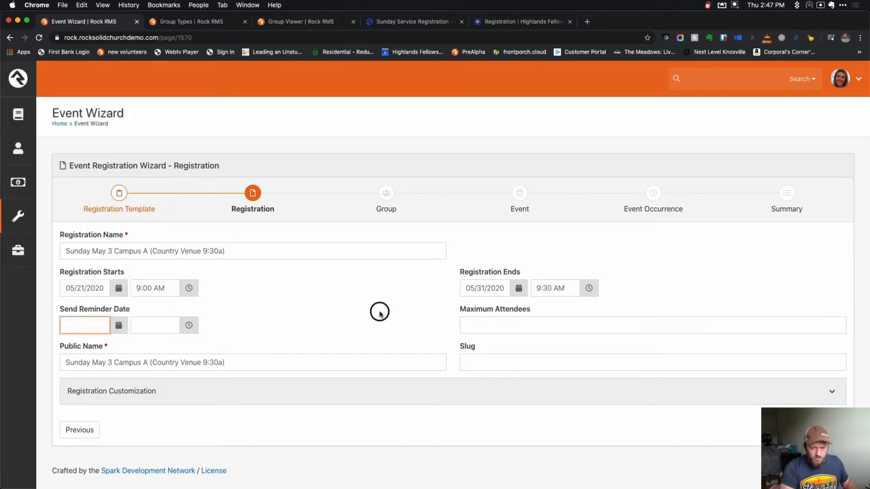
pyautogui.click(506, 320)
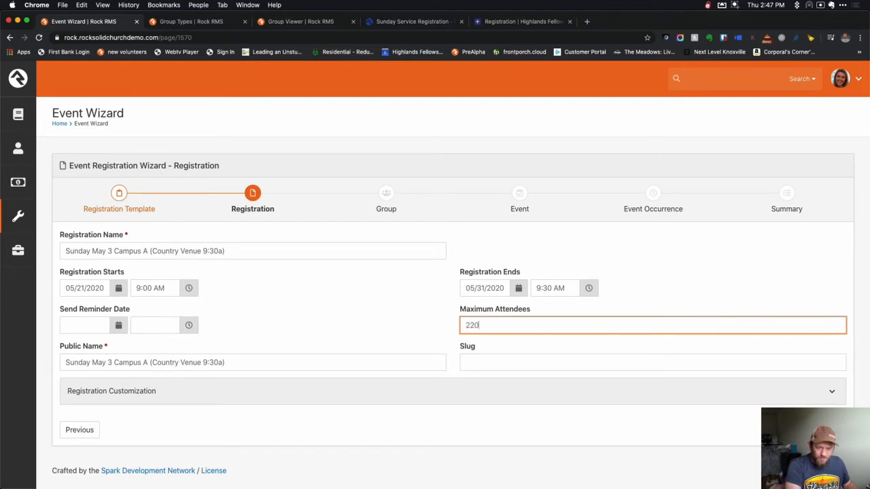
pyautogui.click(414, 332)
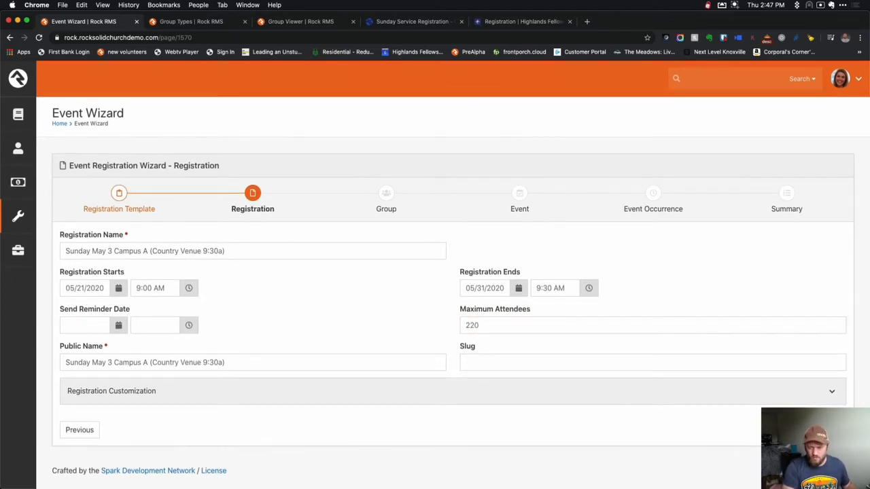
pyautogui.click(832, 429)
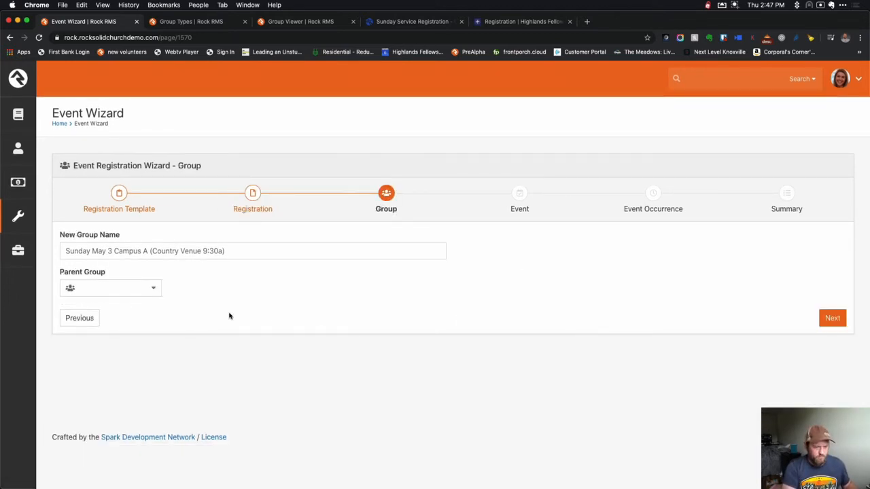
# Pass the Group step and choose to create a new calendar event.
pyautogui.click(831, 318)
pyautogui.click(145, 242)
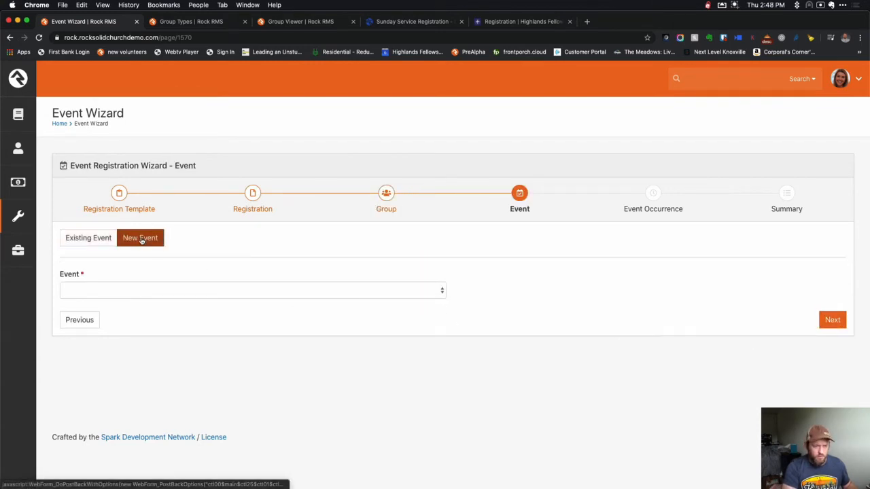
pyautogui.click(247, 286)
pyautogui.click(98, 243)
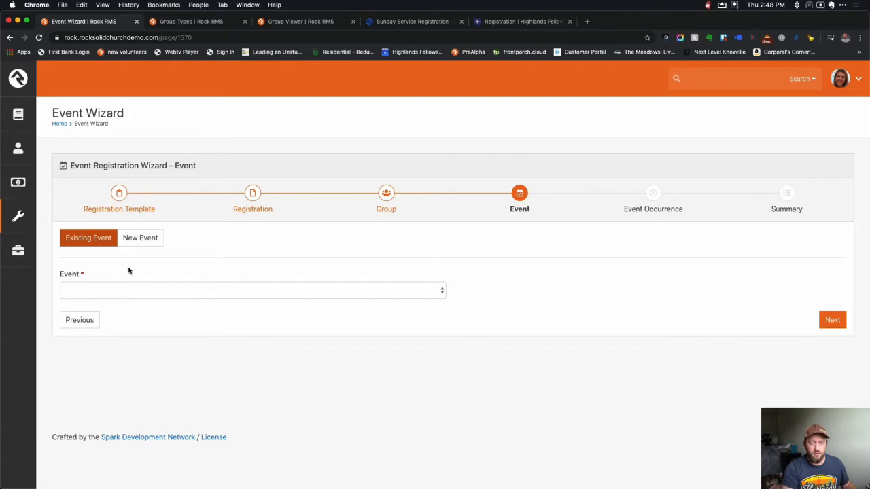
pyautogui.click(146, 241)
pyautogui.click(148, 243)
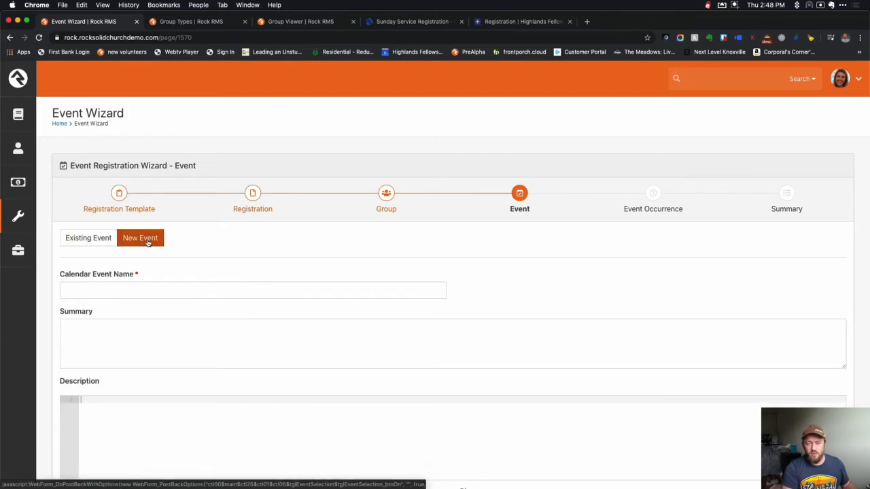
# Name the calendar event 'Sunday May 3 Campus A (Country Venue 9:30a)'.
pyautogui.click(167, 288)
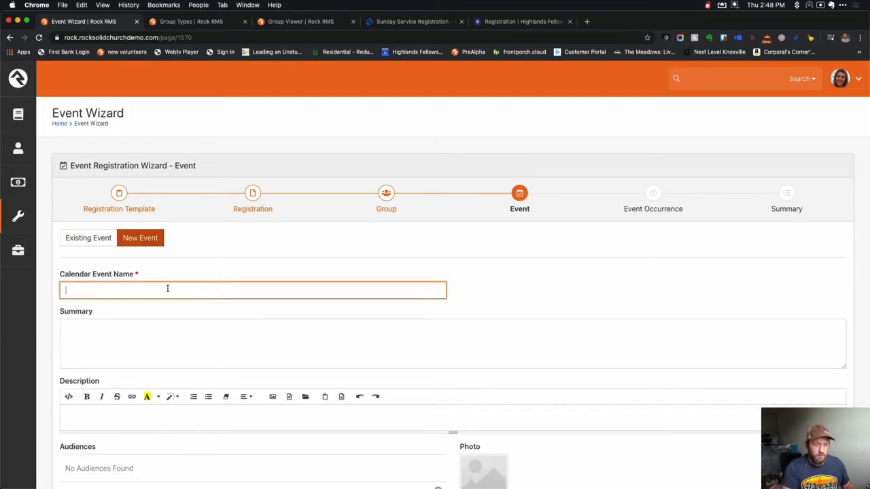
pyautogui.write('Sunday May 3 Campus A (Auditorium 9:30a)')
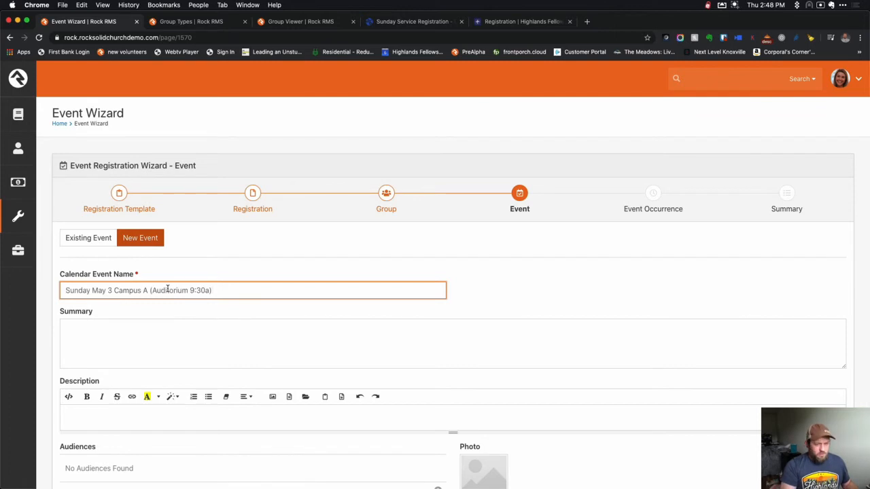
pyautogui.doubleClick(162, 290)
pyautogui.write('Country V')
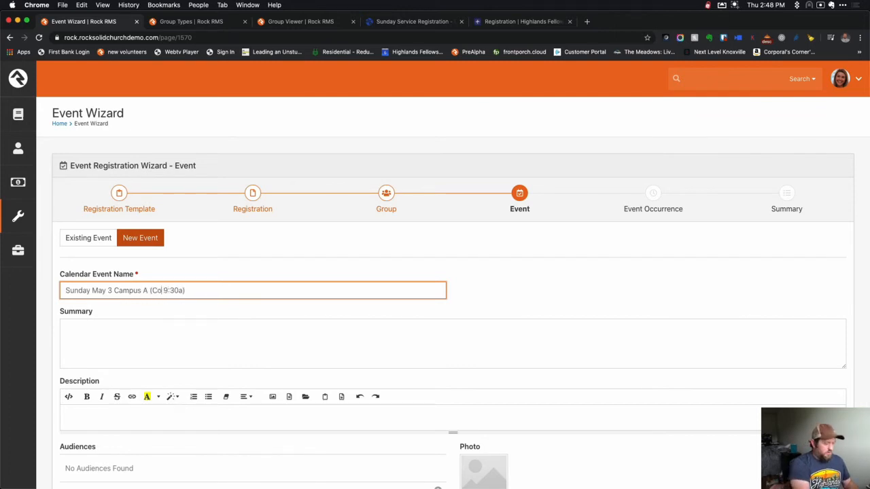
pyautogui.write('enue')
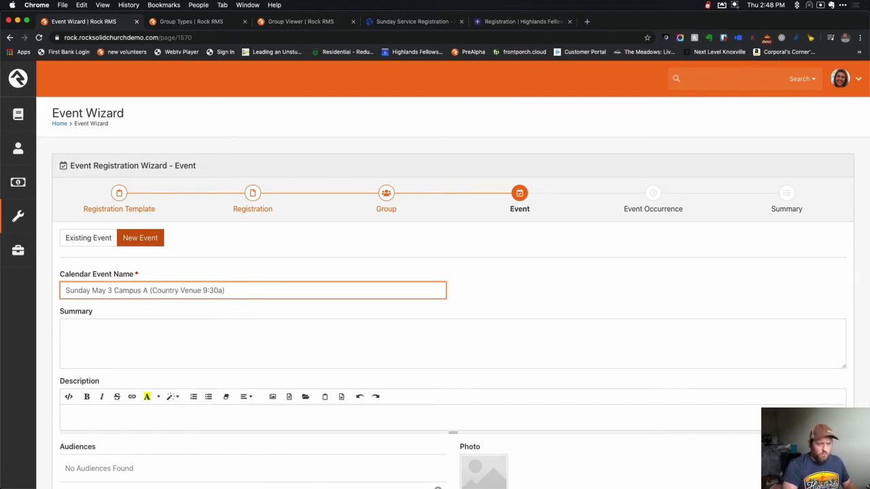
# Fill the event Summary and Description with lorem ipsum placeholder text.
pyautogui.click(299, 338)
pyautogui.write('xlre')
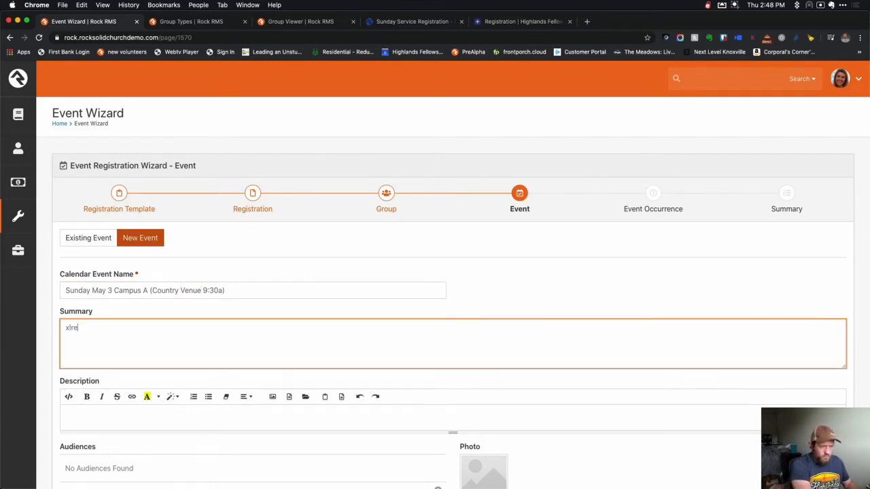
pyautogui.write('lor')
pyautogui.press('Tab')
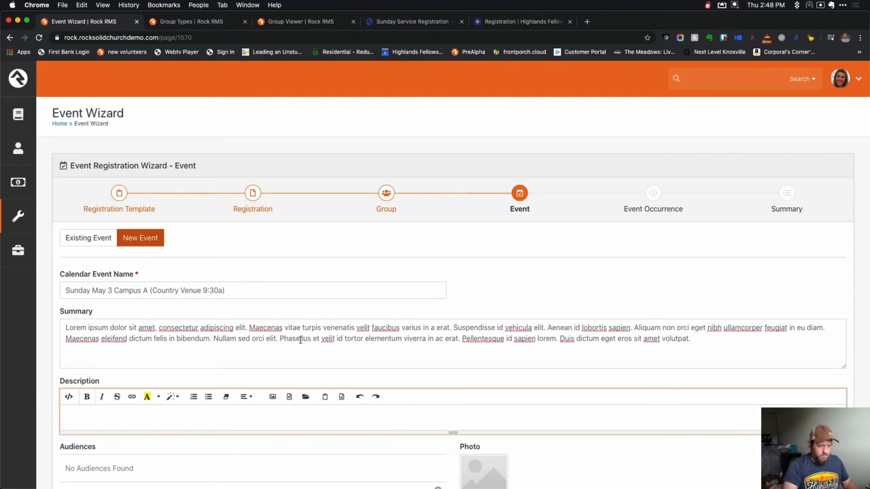
pyautogui.write('xlorem')
# Add the event to the Internal and Public calendars and proceed to Event Occurrence.
pyautogui.scroll(-3, 342, 358)
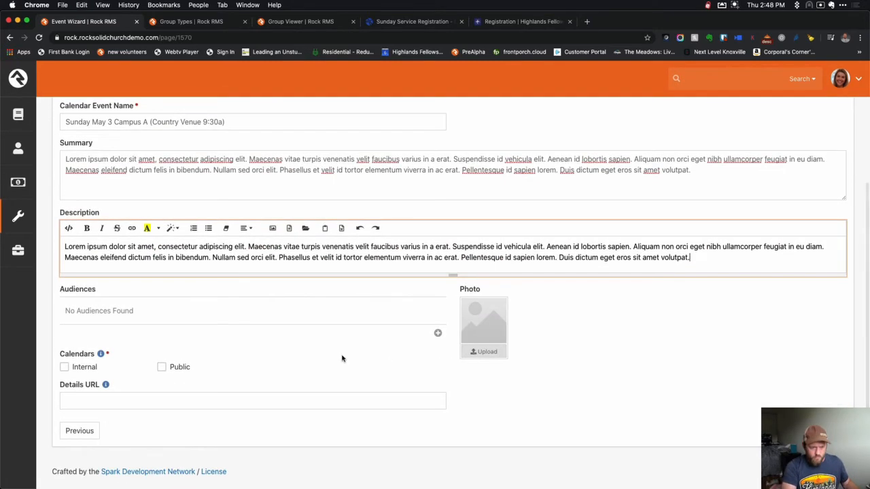
pyautogui.click(161, 368)
pyautogui.click(85, 368)
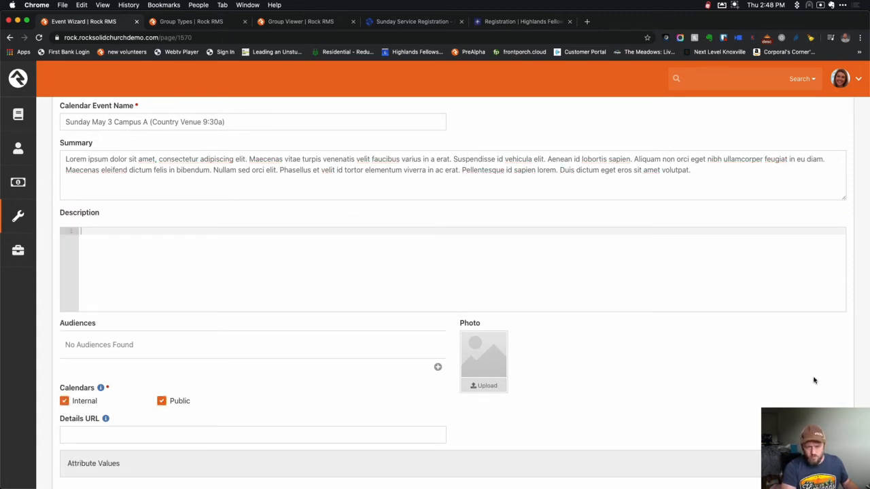
pyautogui.scroll(-2, 815, 380)
pyautogui.click(830, 431)
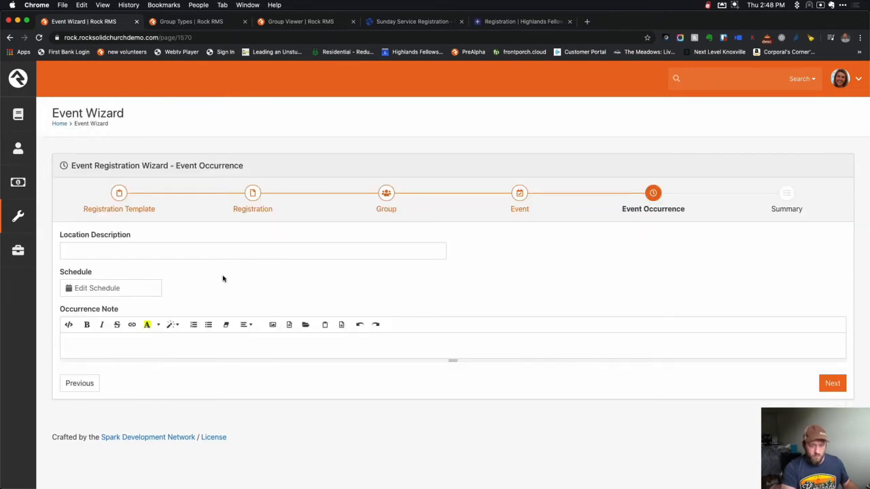
# Set the occurrence location to Country Venue with a one-time schedule on May 31, 9:00 AM.
pyautogui.click(210, 251)
pyautogui.write('Country Venue')
pyautogui.click(107, 288)
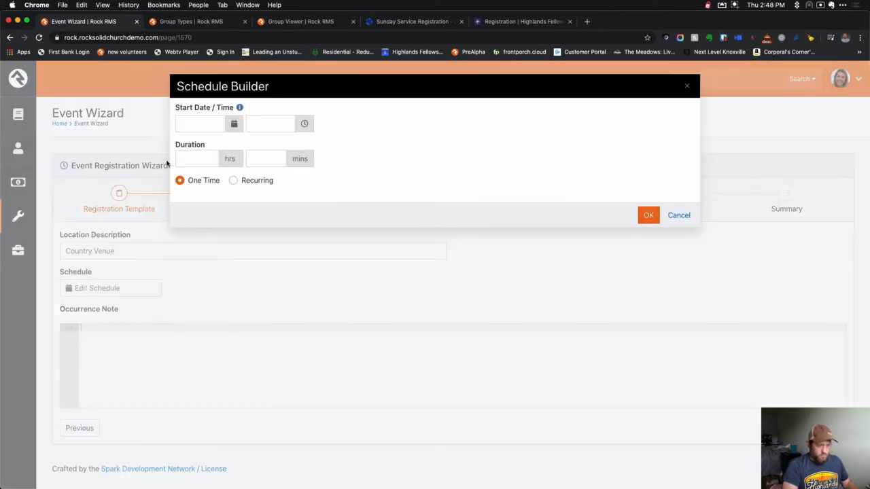
pyautogui.click(234, 124)
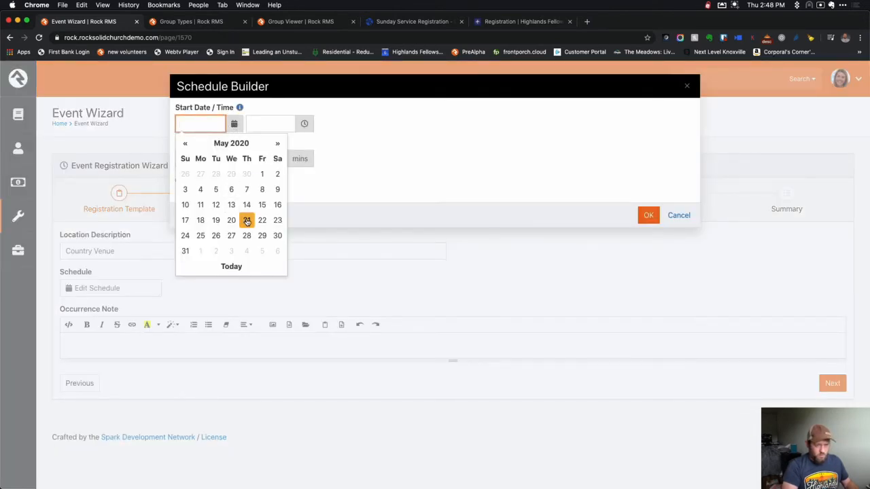
pyautogui.click(185, 251)
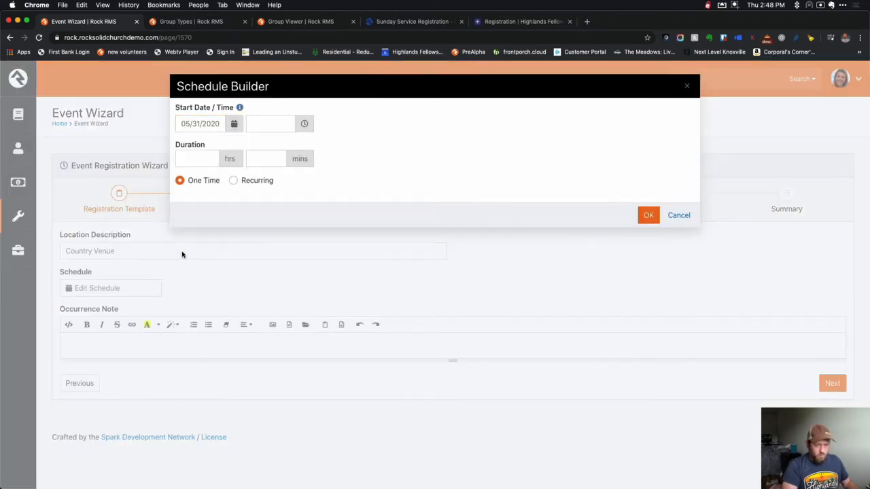
pyautogui.click(265, 125)
pyautogui.write('9')
pyautogui.press('Tab')
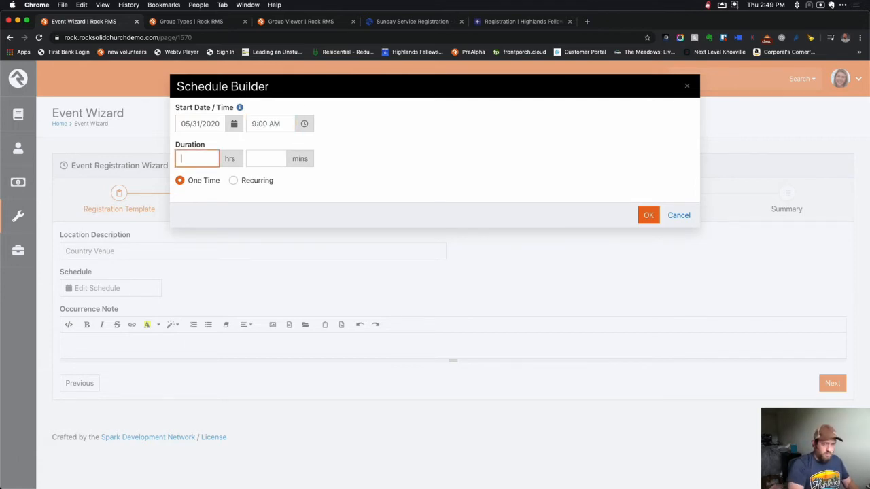
pyautogui.press('Tab')
pyautogui.click(646, 214)
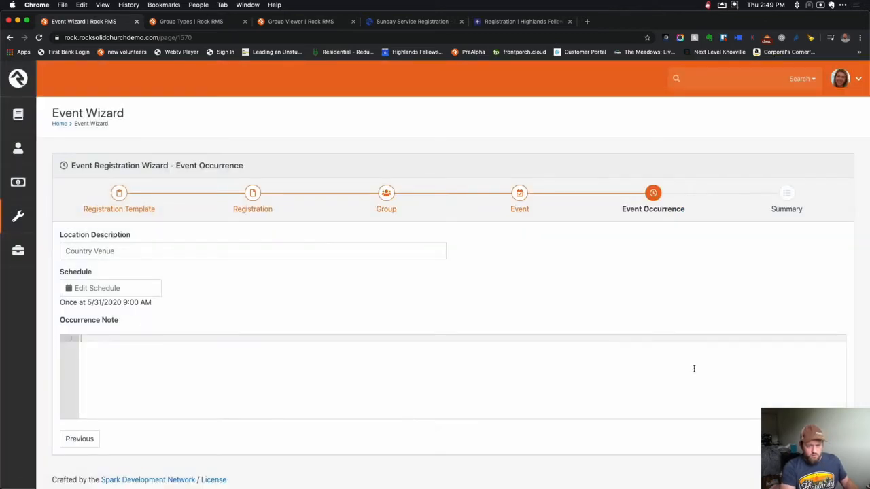
# Finish the wizard to create the registration, group and event, then return home.
pyautogui.click(832, 394)
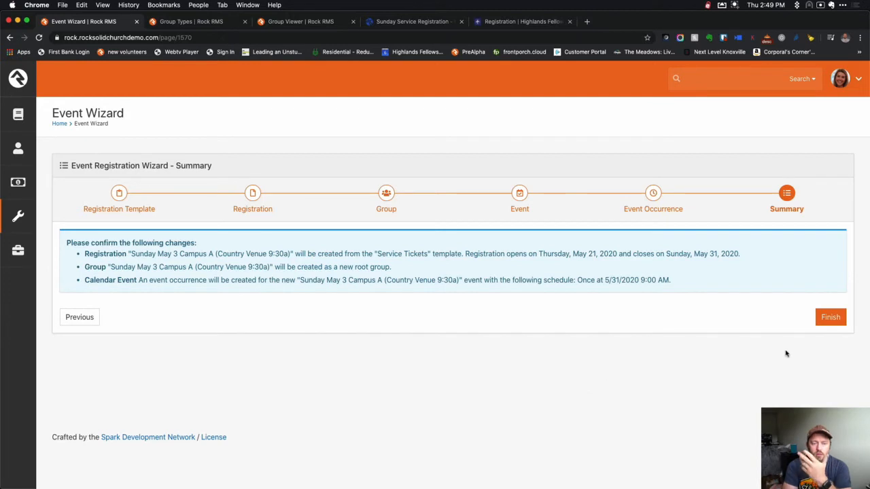
pyautogui.click(832, 318)
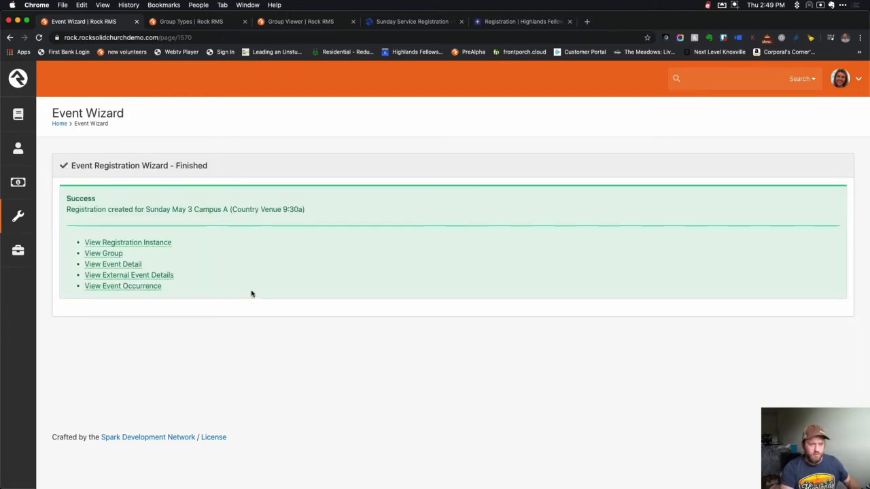
pyautogui.click(23, 114)
pyautogui.click(21, 85)
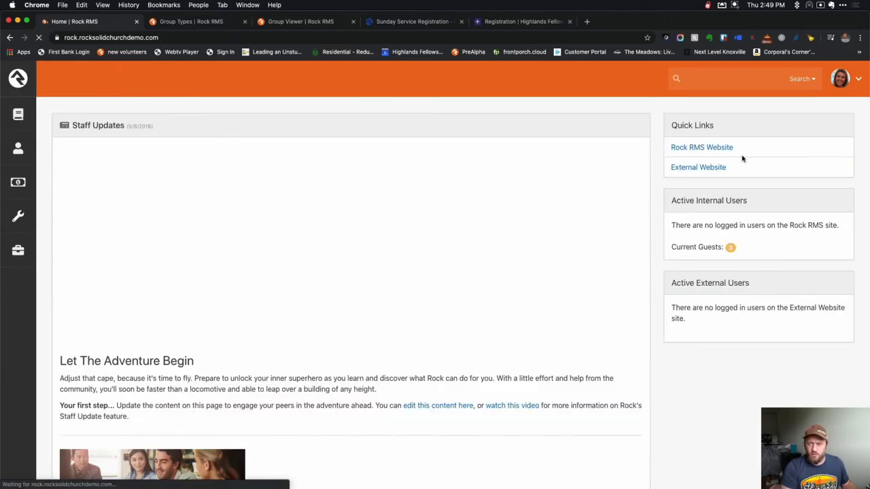
# Open the External Website in a new tab and go to its Calendar page.
pyautogui.rightClick(709, 170)
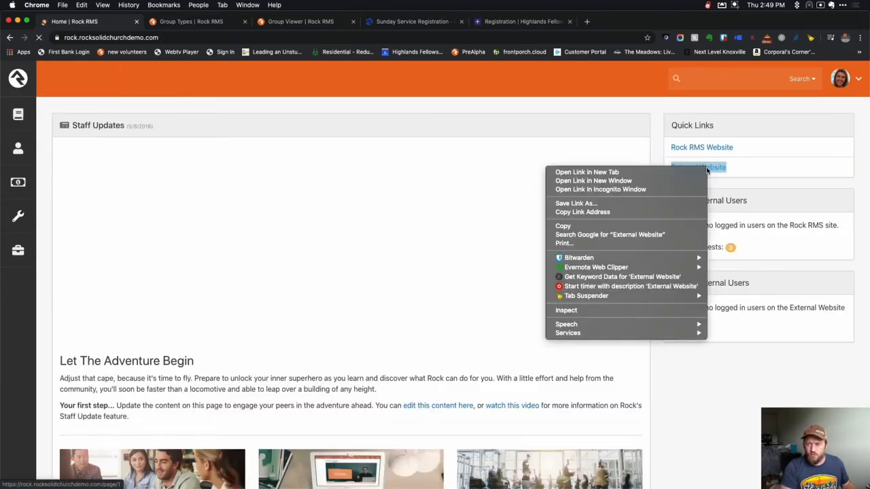
pyautogui.click(686, 170)
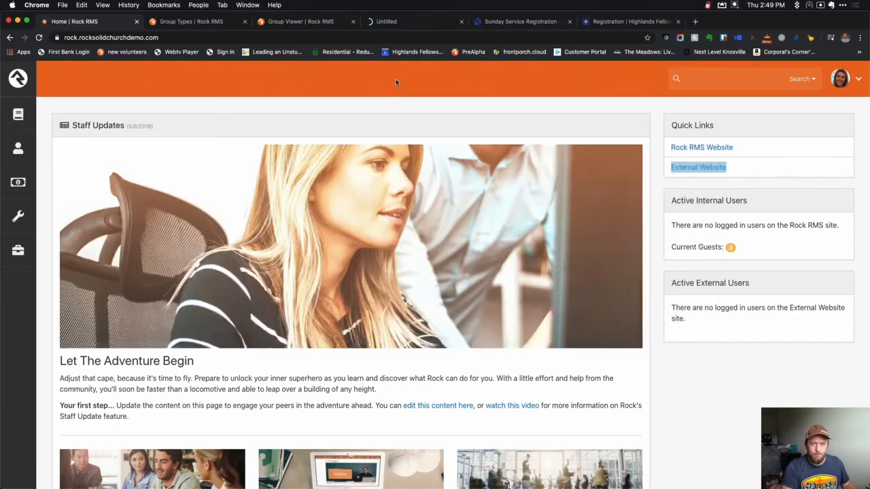
pyautogui.click(401, 21)
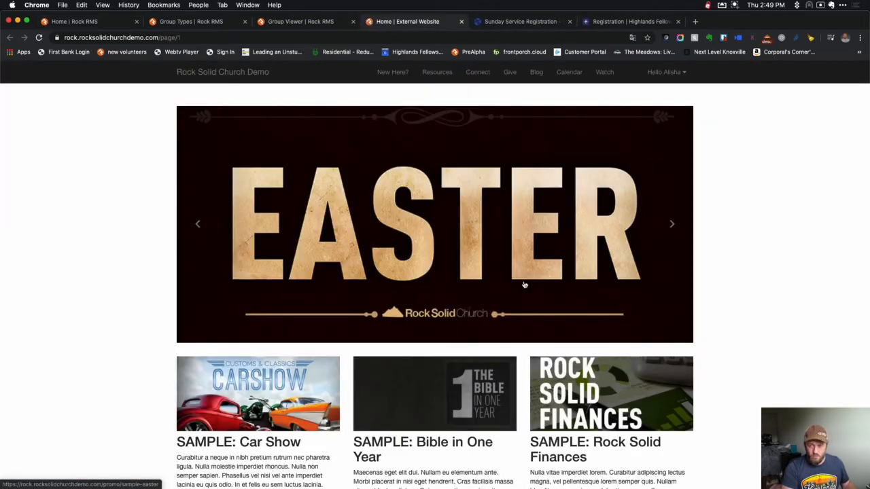
pyautogui.click(568, 72)
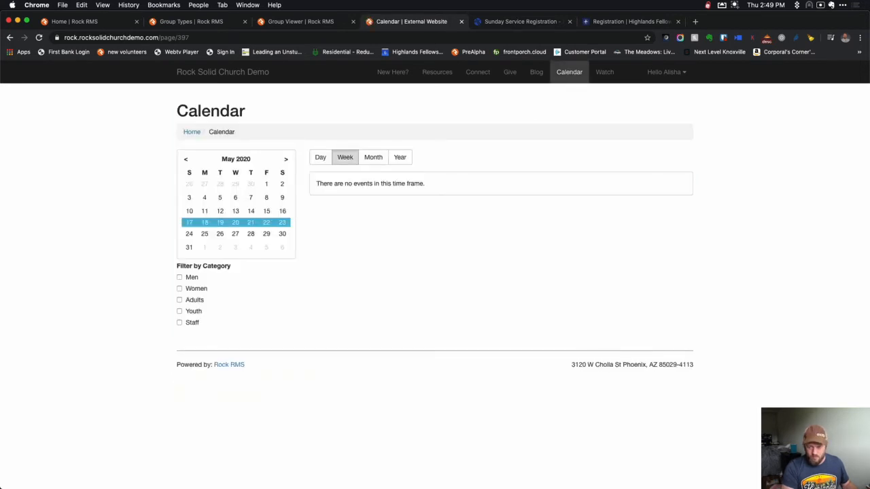
# Add a 'Reserve Your Seats' child page under Calendar and open it.
pyautogui.click(774, 481)
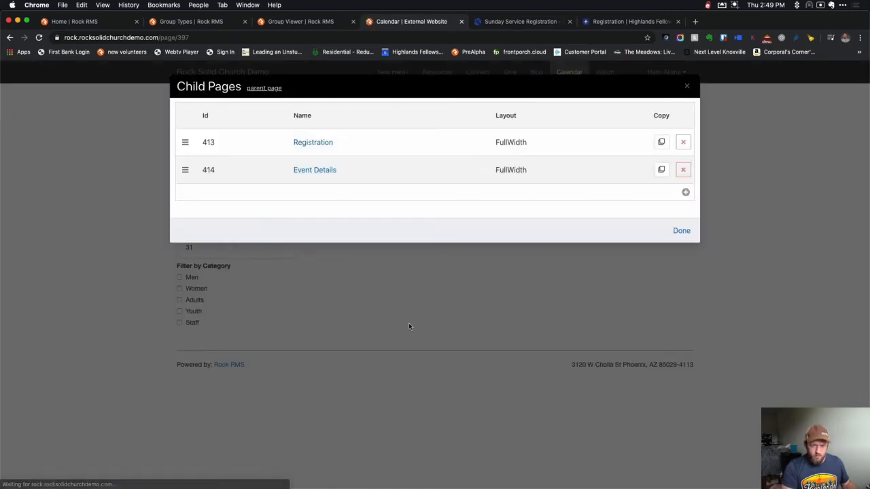
pyautogui.click(686, 193)
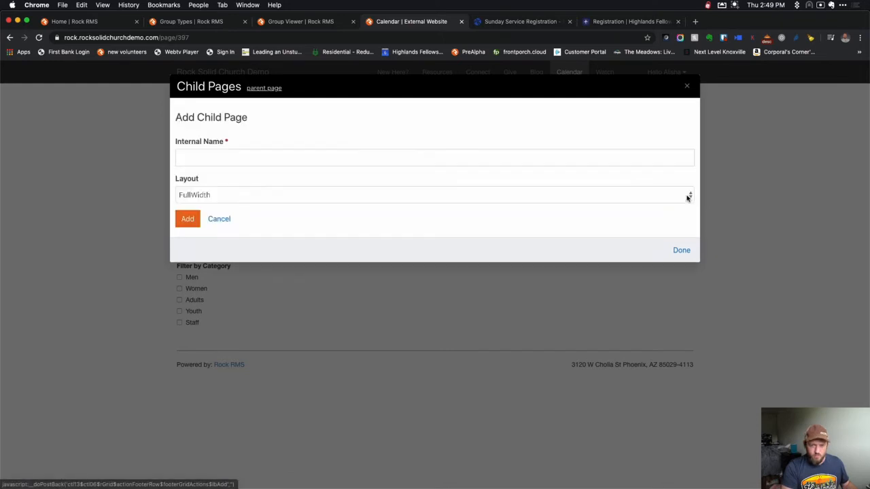
pyautogui.click(277, 158)
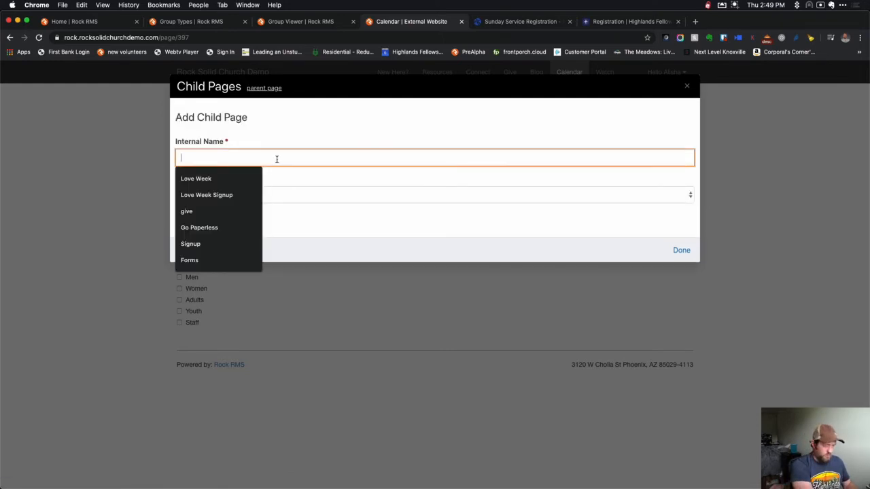
pyautogui.write('Reserve Your Seats')
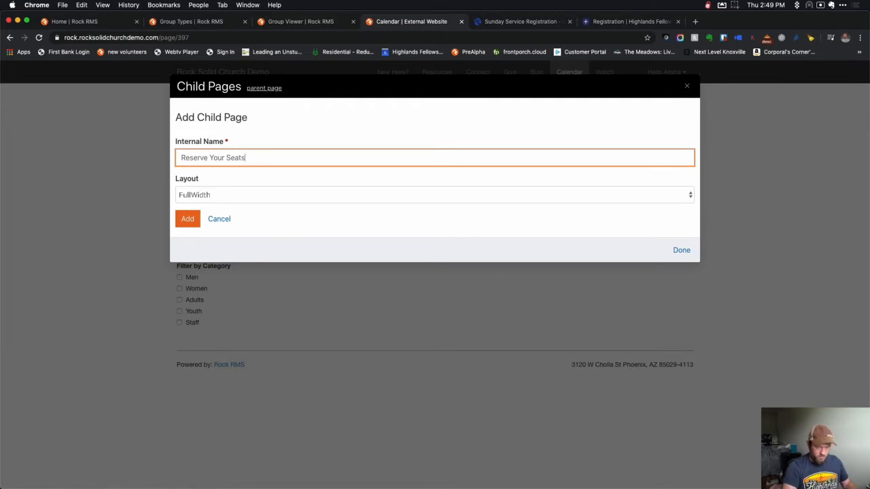
pyautogui.click(188, 219)
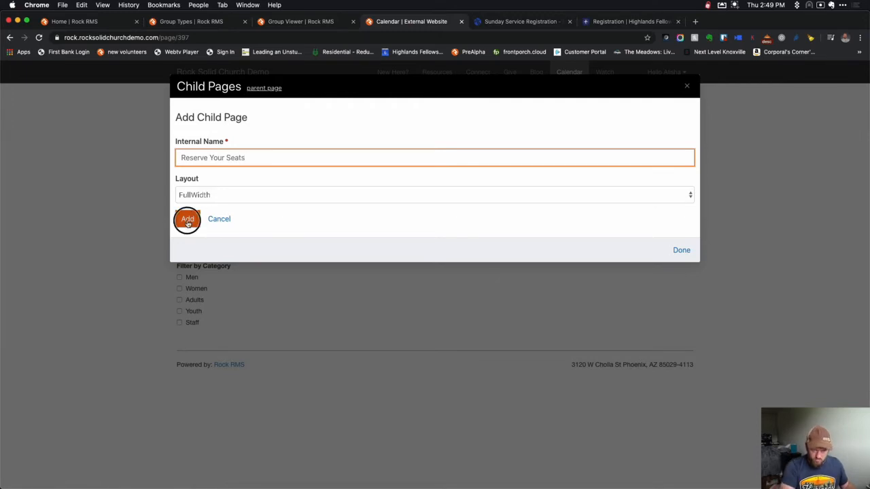
pyautogui.click(353, 198)
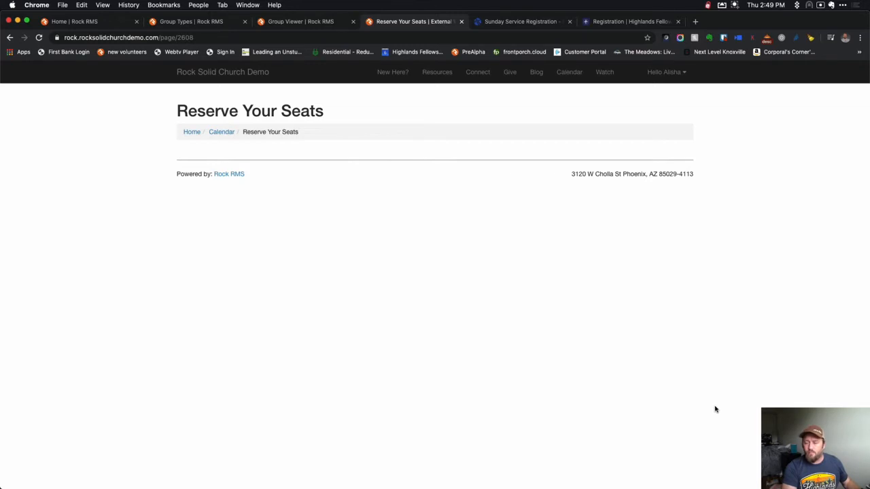
# Add an HTML Content block named 'ticket info' to the Main zone and reload the page.
pyautogui.click(734, 482)
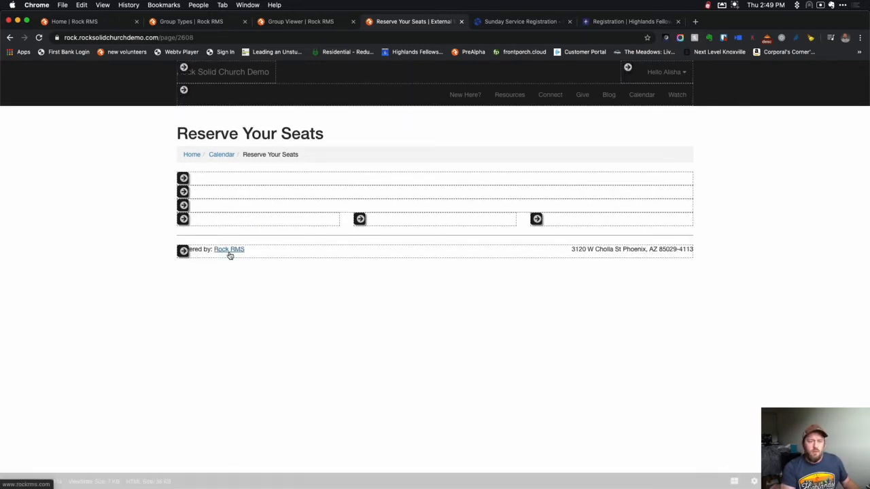
pyautogui.moveTo(185, 192)
pyautogui.click(218, 193)
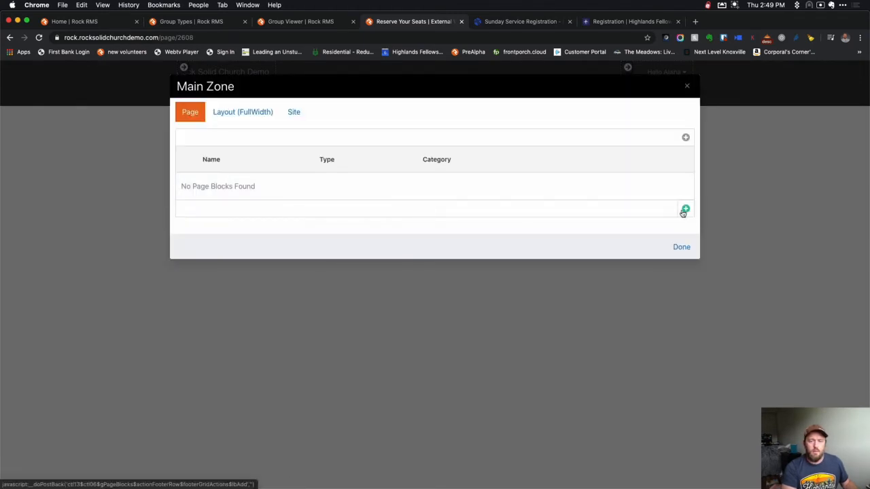
pyautogui.click(686, 209)
pyautogui.click(292, 175)
pyautogui.write('ticket')
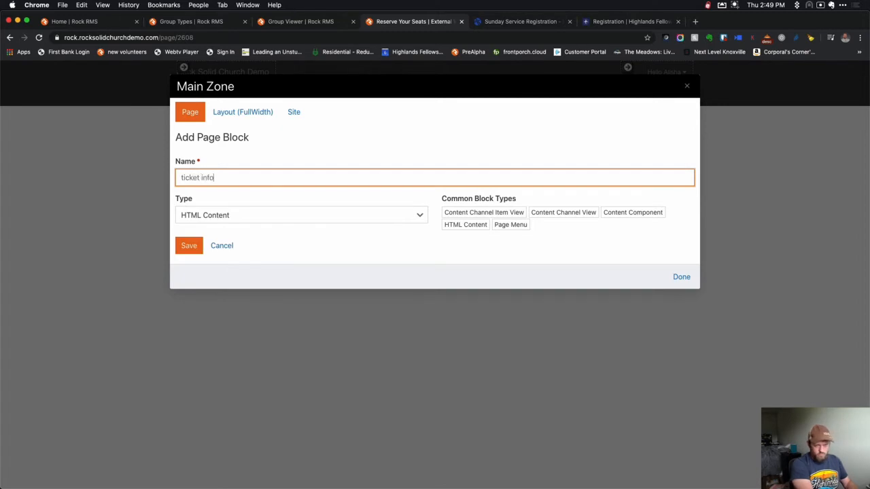
pyautogui.write(' info')
pyautogui.click(189, 246)
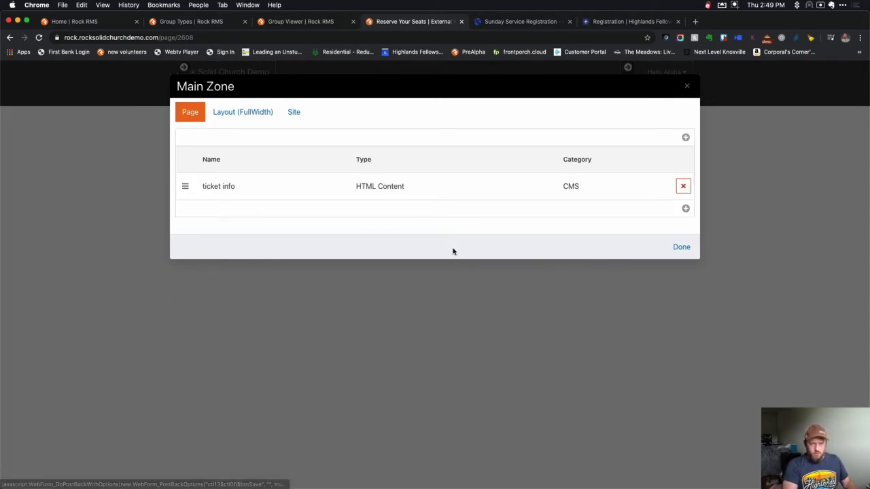
pyautogui.click(679, 247)
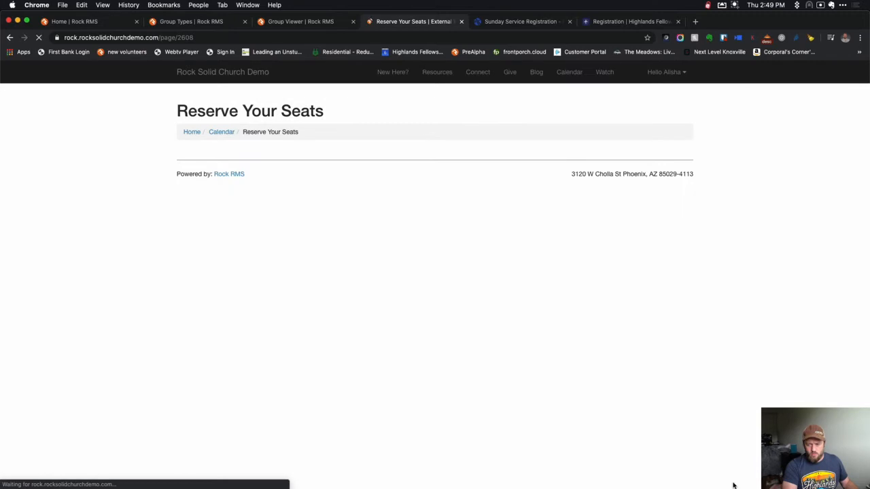
pyautogui.click(734, 477)
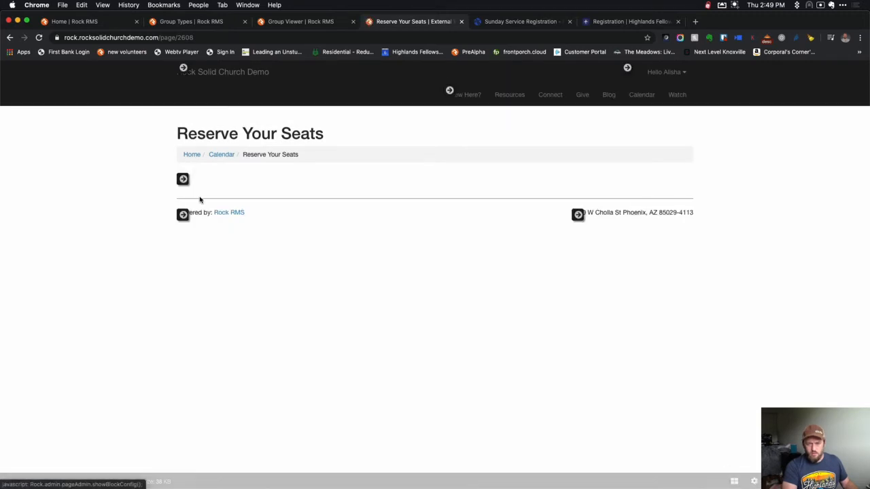
# Paste the Lava code from CodeRunner into the ticket info block's HTML editor.
pyautogui.click(224, 182)
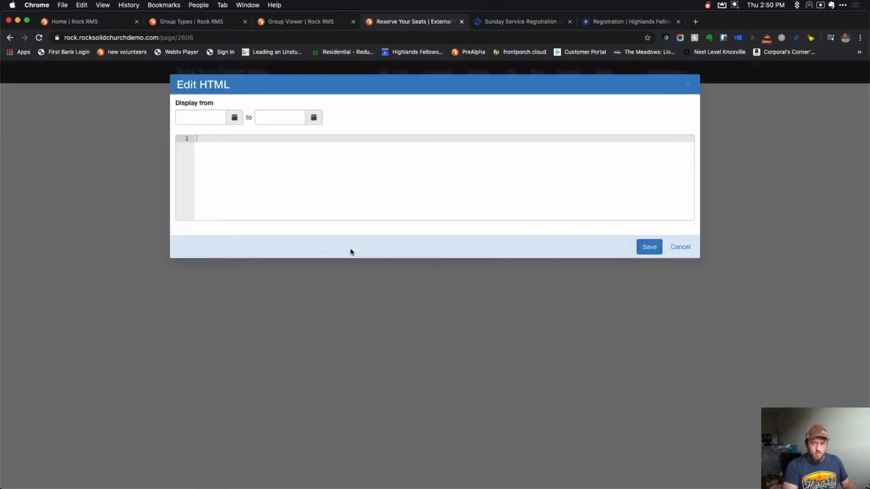
pyautogui.press('super+Tab')
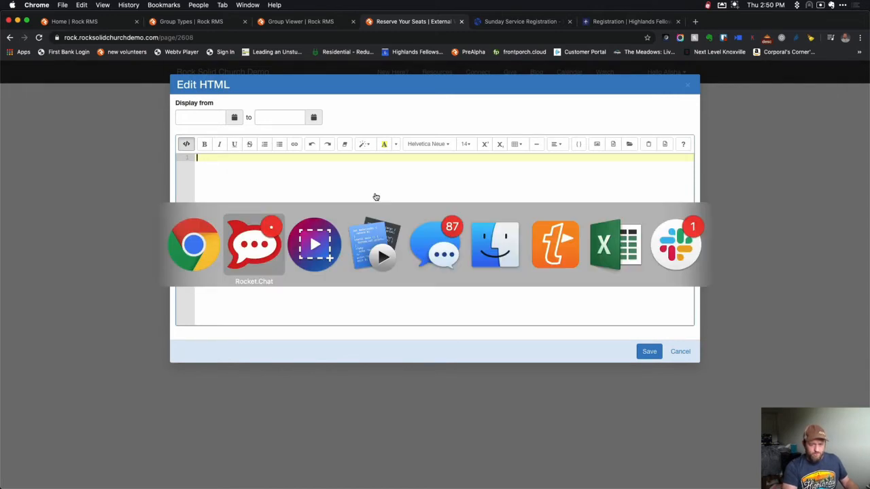
pyautogui.press('super+Tab')
pyautogui.press('super+Tab')
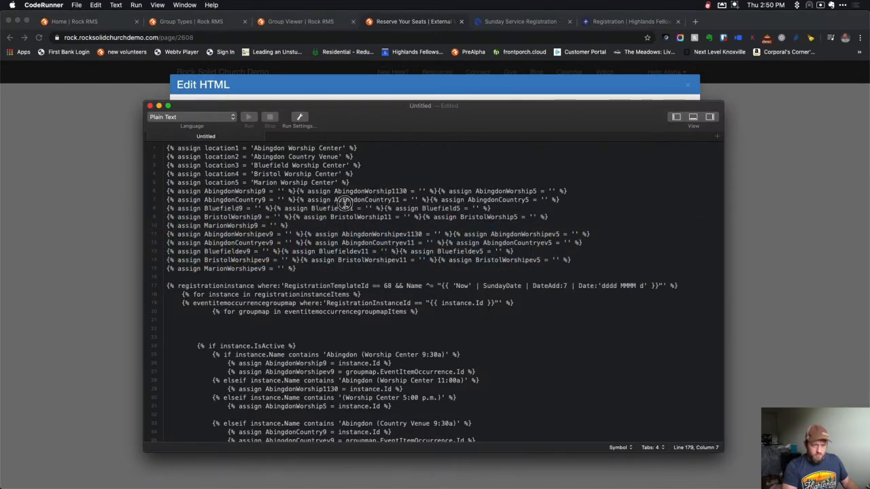
pyautogui.press('super+a')
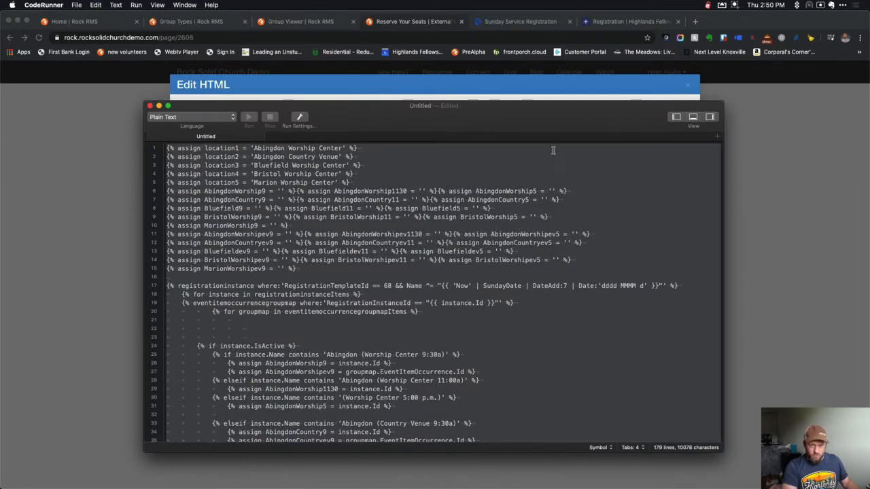
pyautogui.click(521, 82)
pyautogui.click(425, 212)
pyautogui.press('super+v')
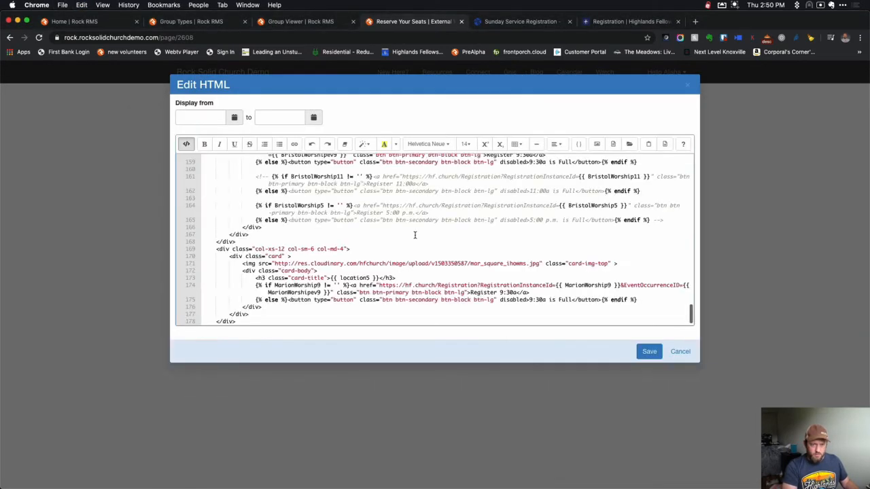
# Replace 'Abingdon' with 'Campus A' in the first two location names.
pyautogui.scroll(15, 413, 221)
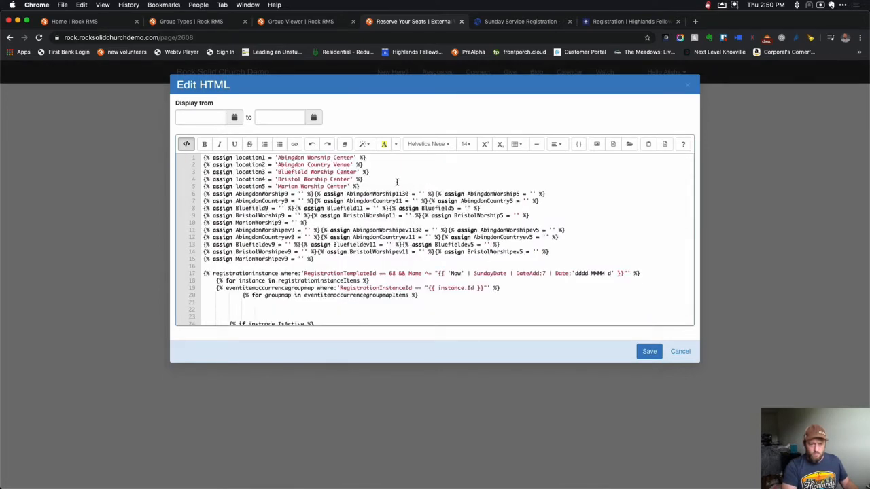
pyautogui.doubleClick(290, 157)
pyautogui.write('Camp')
pyautogui.write('us A')
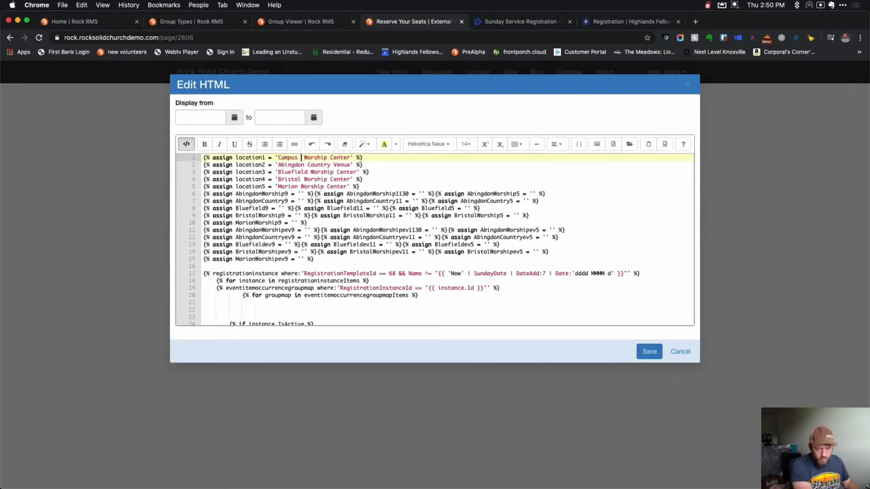
pyautogui.doubleClick(287, 164)
pyautogui.write('Campus')
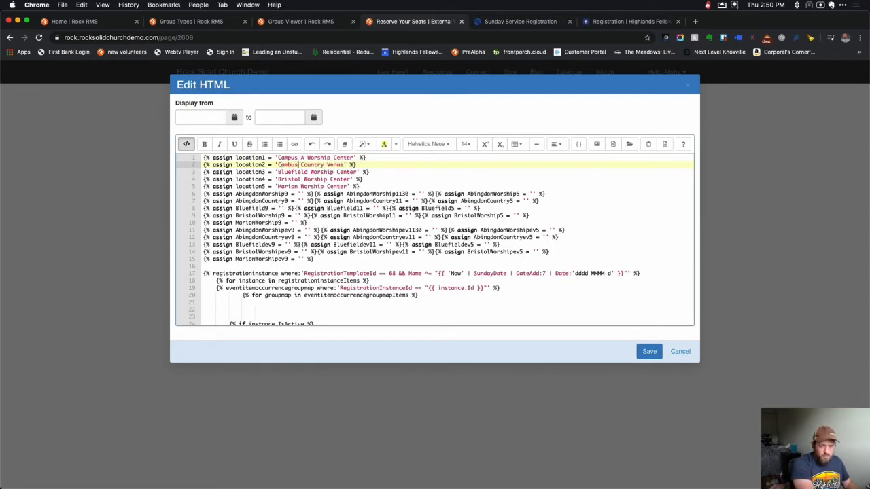
pyautogui.write(' A')
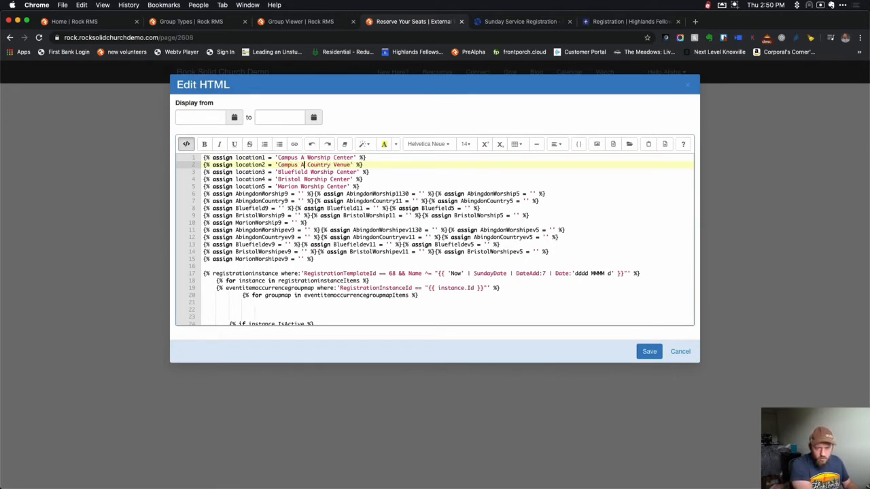
pyautogui.click(369, 186)
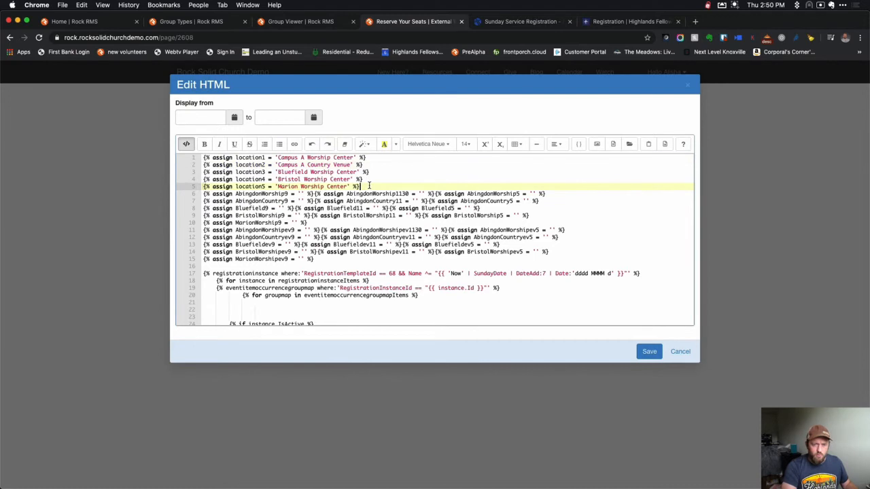
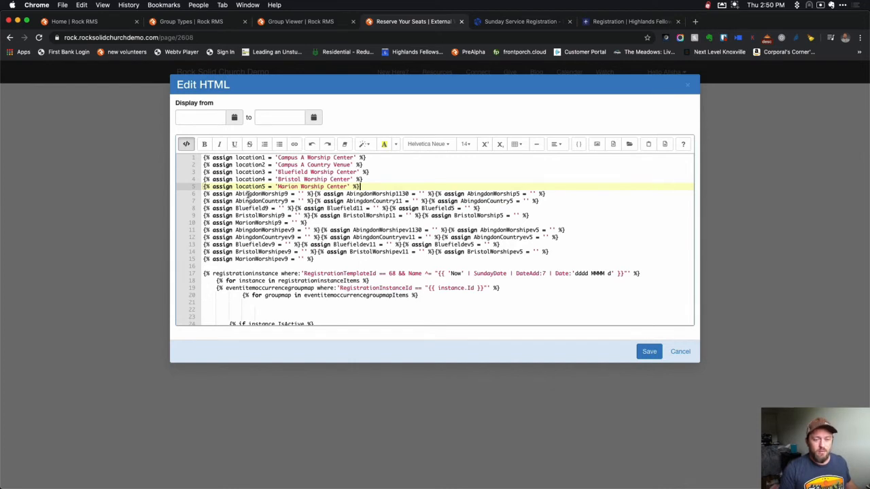
# Rename AbingdonWorship9 to CampusA9 in both its blank initialisation and its assignment.
pyautogui.doubleClick(249, 195)
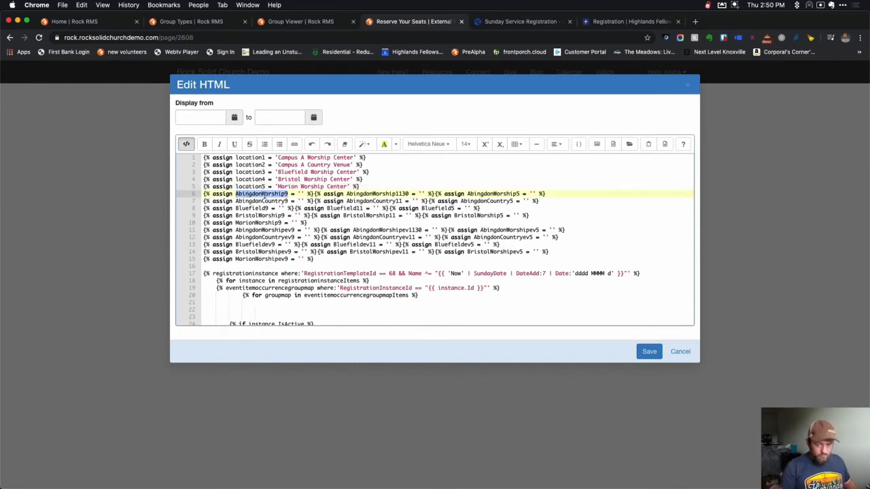
pyautogui.click(440, 180)
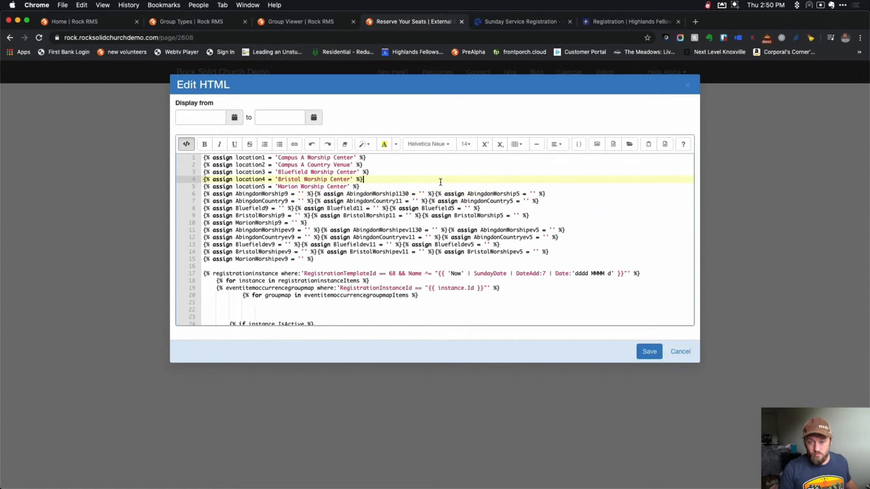
pyautogui.press('super+f')
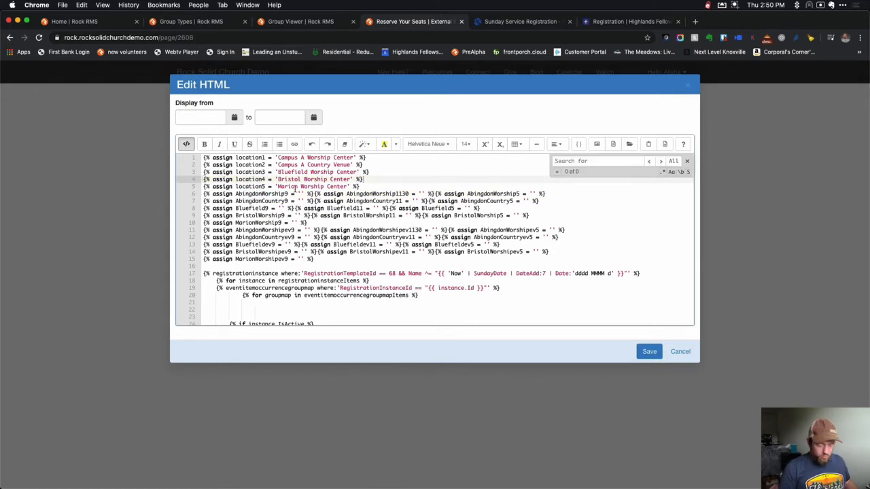
pyautogui.write('AbingdonW')
pyautogui.write('ro')
pyautogui.write('orship')
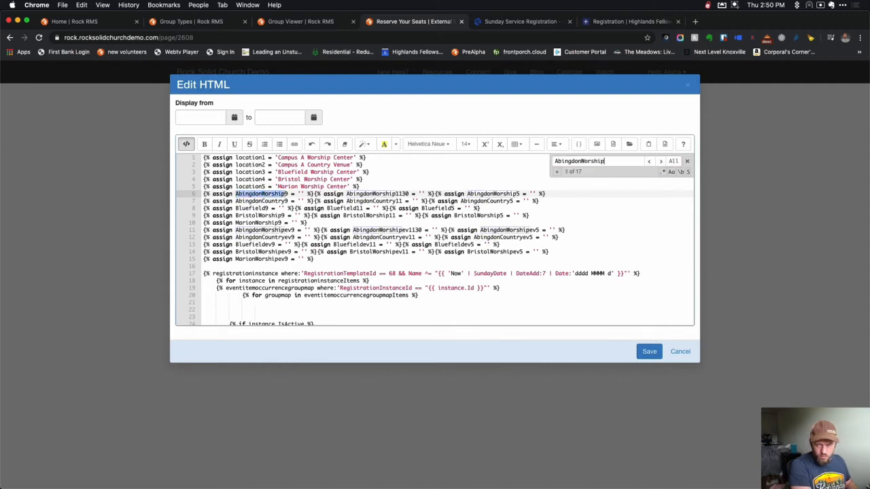
pyautogui.write('9')
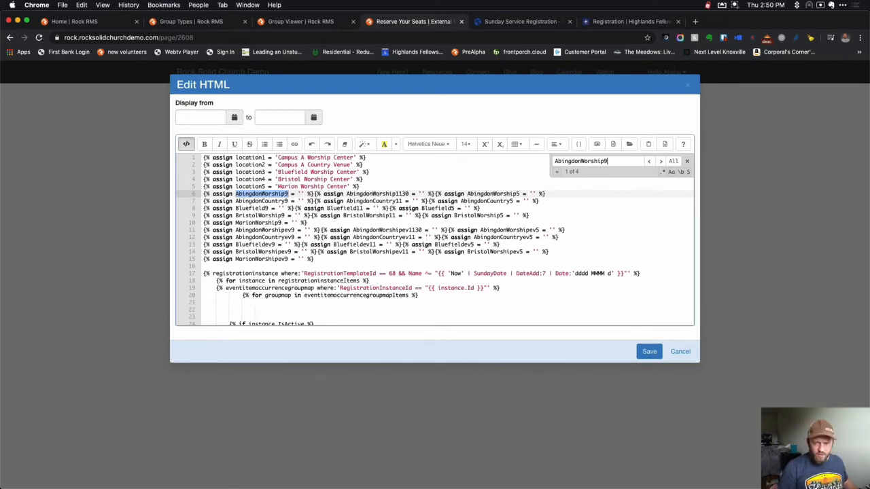
pyautogui.press('Escape')
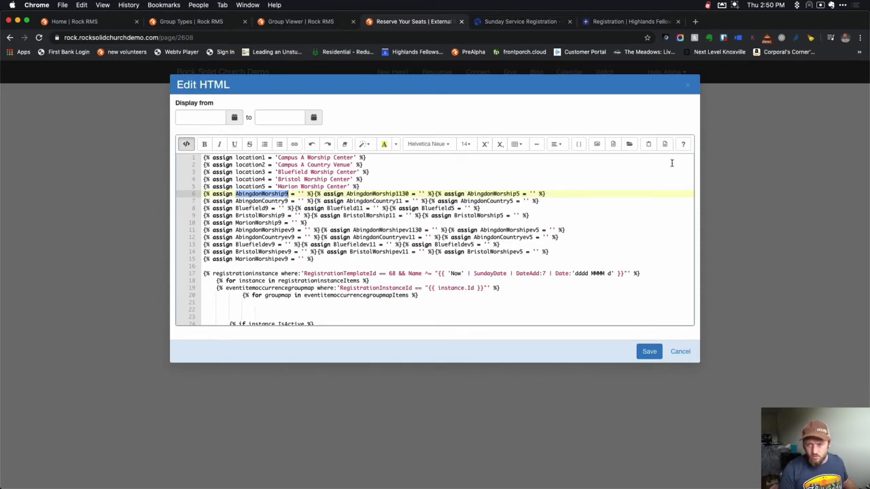
pyautogui.scroll(-10, 520, 284)
pyautogui.scroll(6, 520, 284)
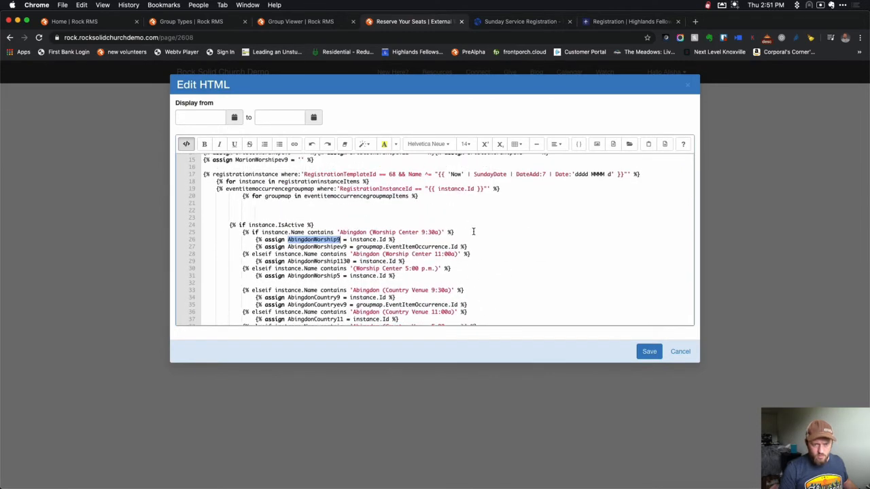
pyautogui.scroll(5, 473, 232)
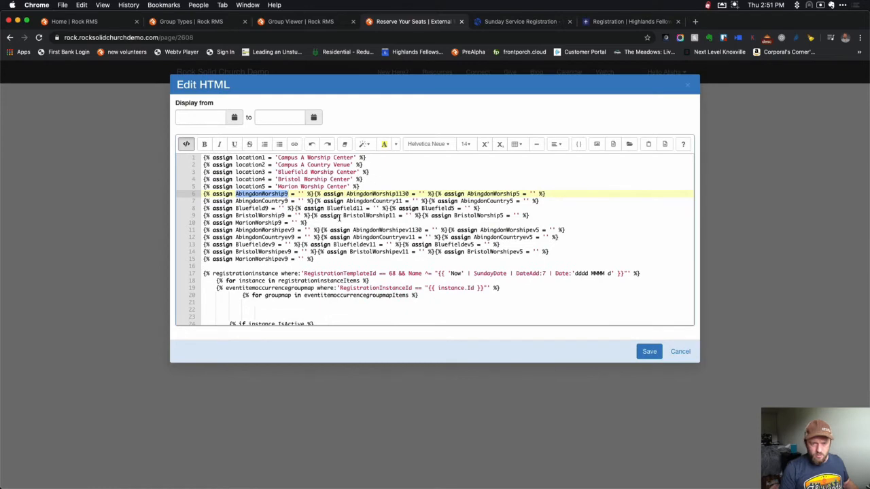
pyautogui.scroll(-8, 339, 217)
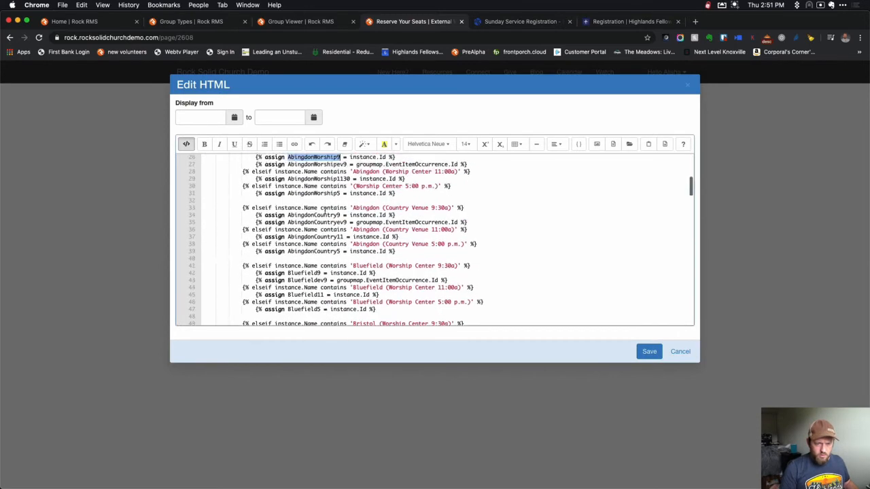
pyautogui.scroll(1, 325, 211)
pyautogui.press('BackSpace')
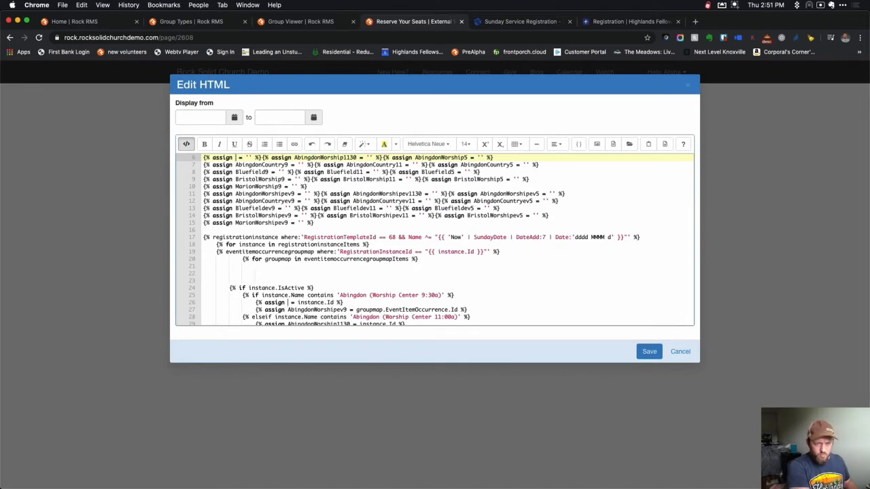
pyautogui.write('CampusA')
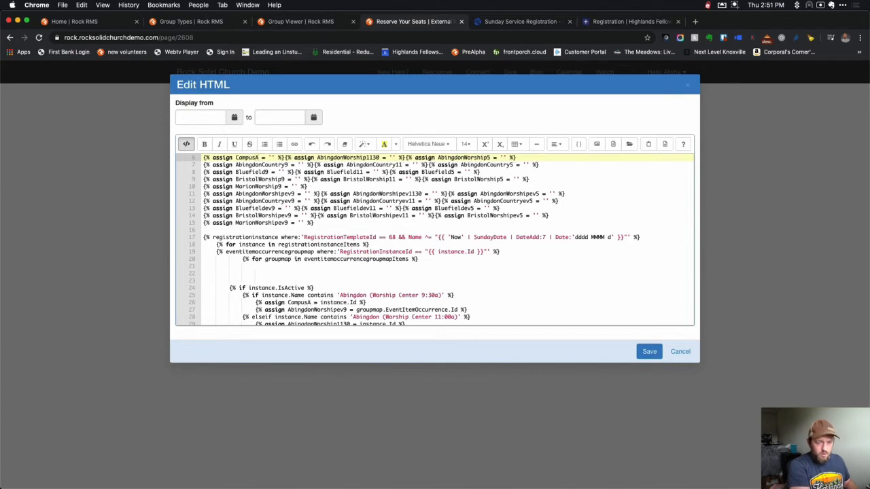
pyautogui.write('9')
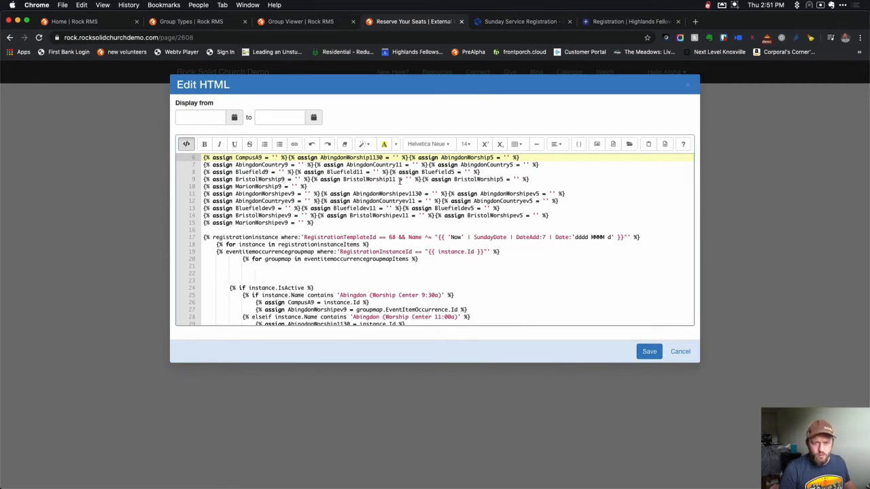
pyautogui.click(347, 166)
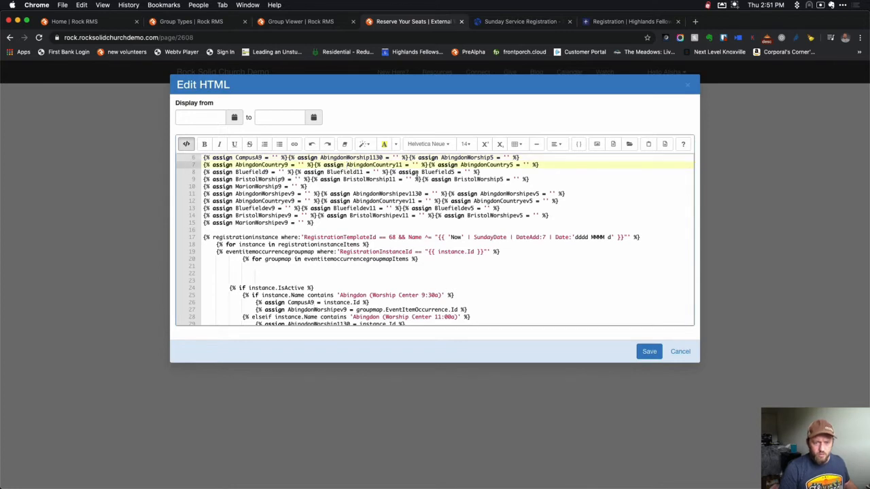
pyautogui.doubleClick(347, 165)
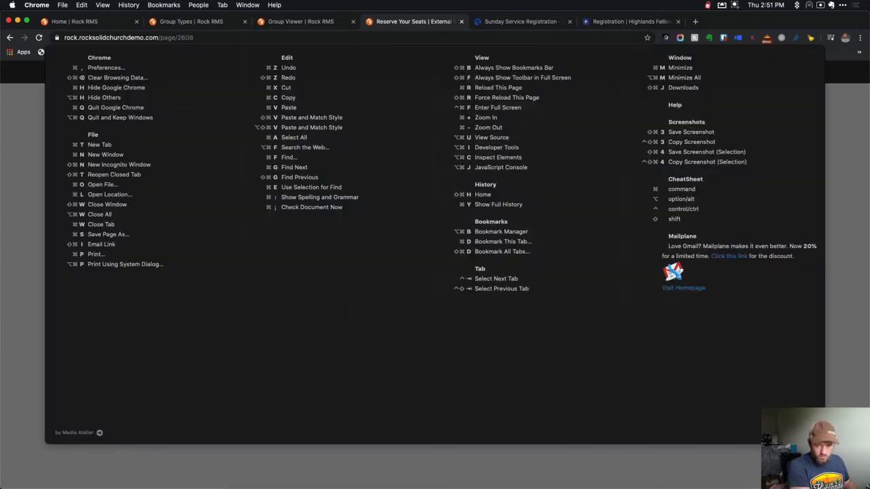
# Replace both occurrences of AbingdonCountry11 with CampusACountry9 in the Lava code.
pyautogui.press('super+f')
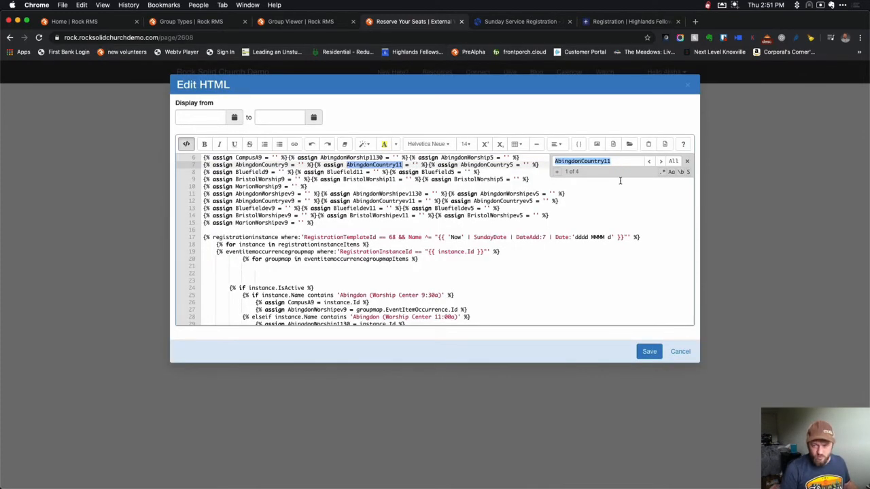
pyautogui.press('Escape')
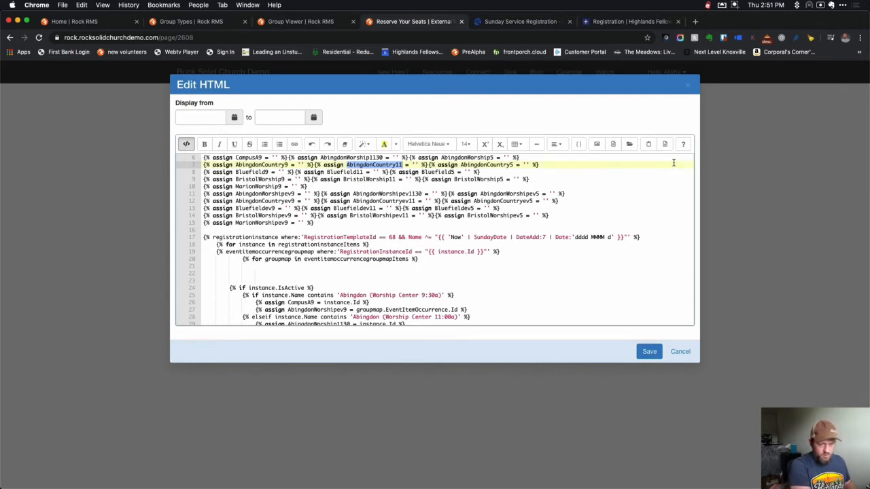
pyautogui.write('A')
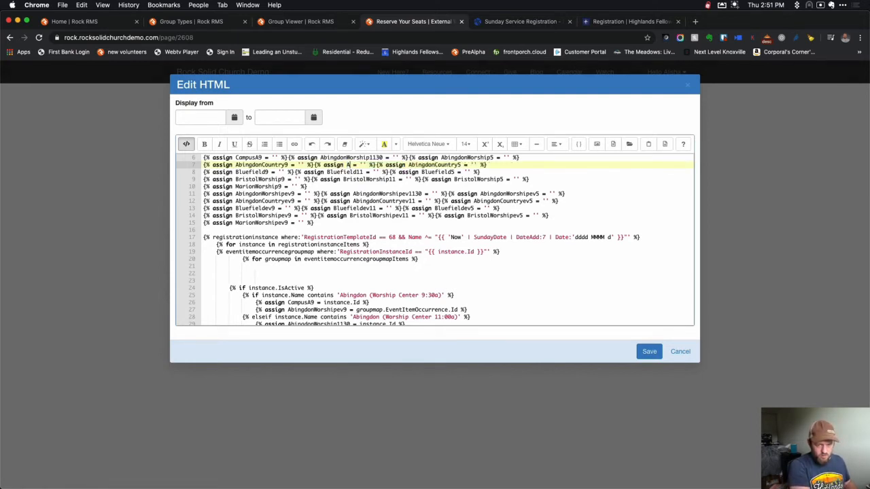
pyautogui.press('BackSpace')
pyautogui.write('CampusA')
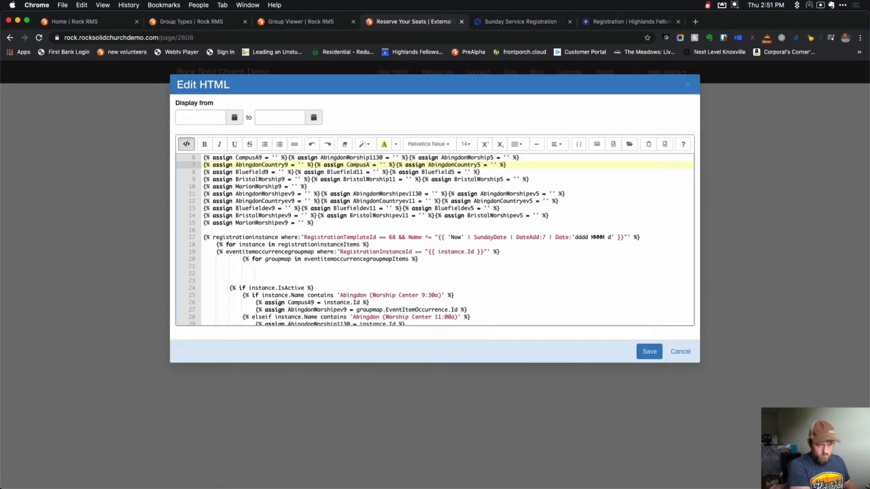
pyautogui.write('Country')
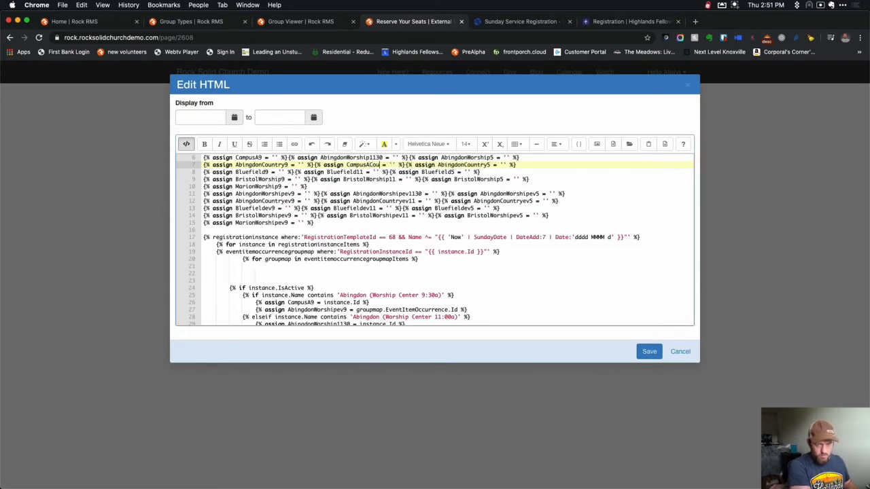
pyautogui.write('9')
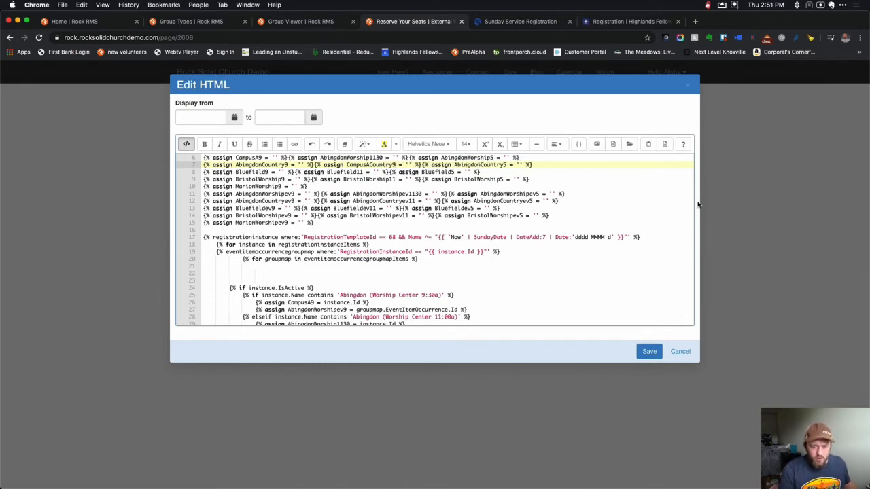
pyautogui.scroll(-10, 534, 237)
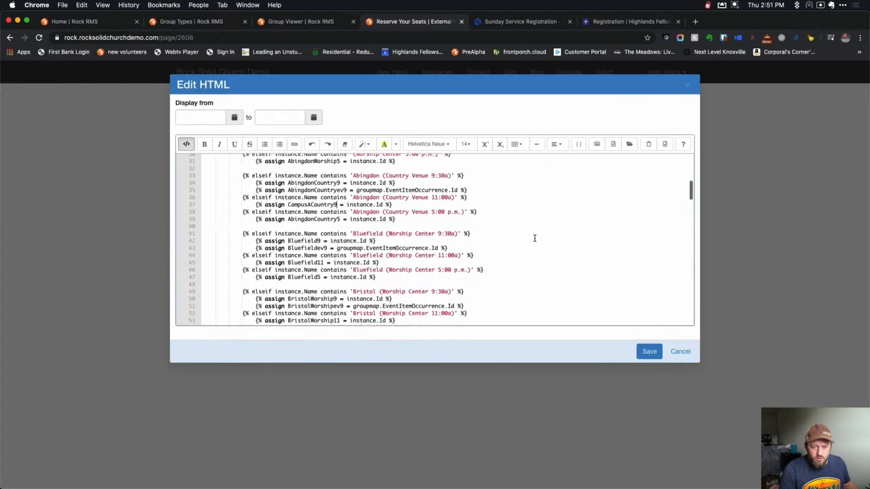
pyautogui.scroll(-5, 535, 237)
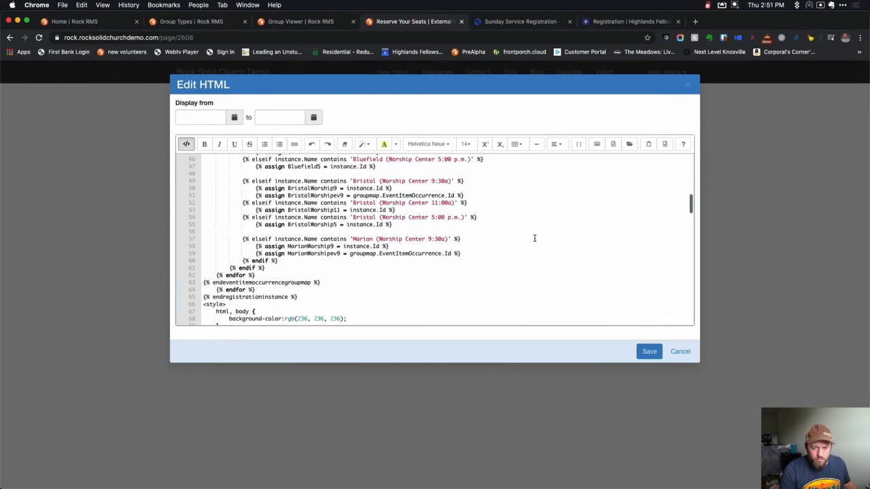
pyautogui.scroll(-2, 534, 237)
pyautogui.scroll(15, 534, 237)
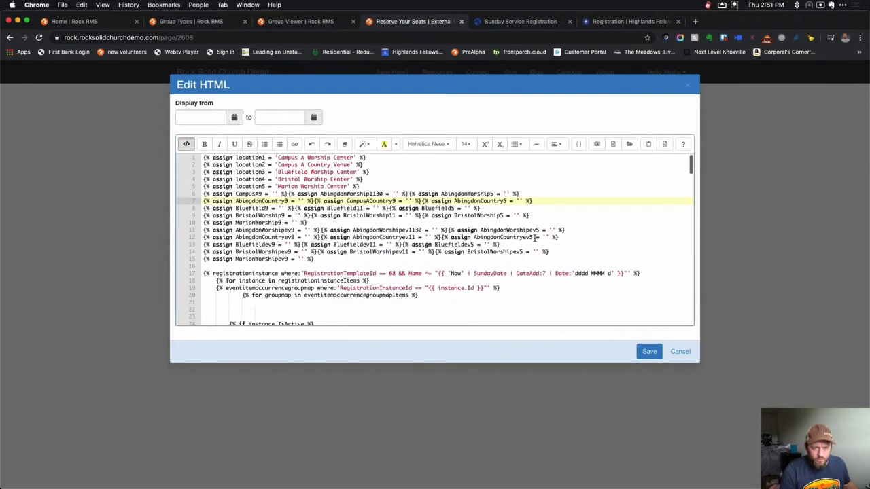
pyautogui.click(295, 230)
pyautogui.click(293, 230)
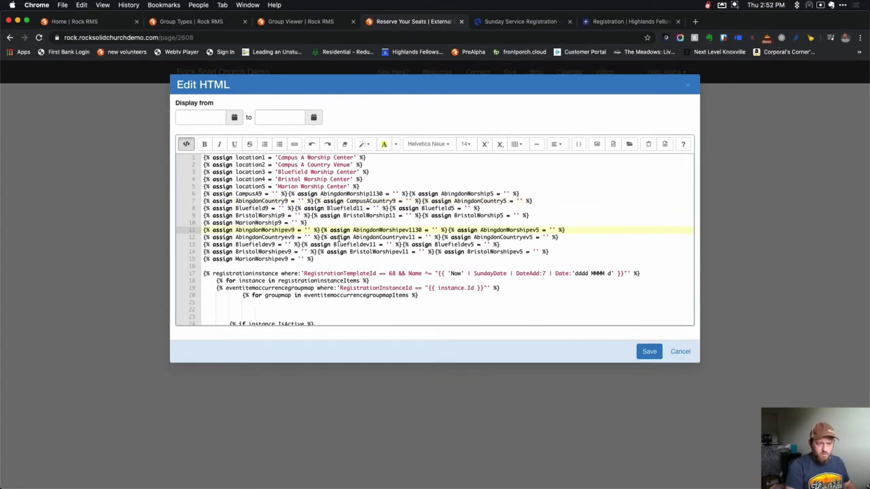
# Rename every AbingdonWorshipev9 occurrence to CampusA9ev.
pyautogui.doubleClick(236, 229)
pyautogui.press('super+f')
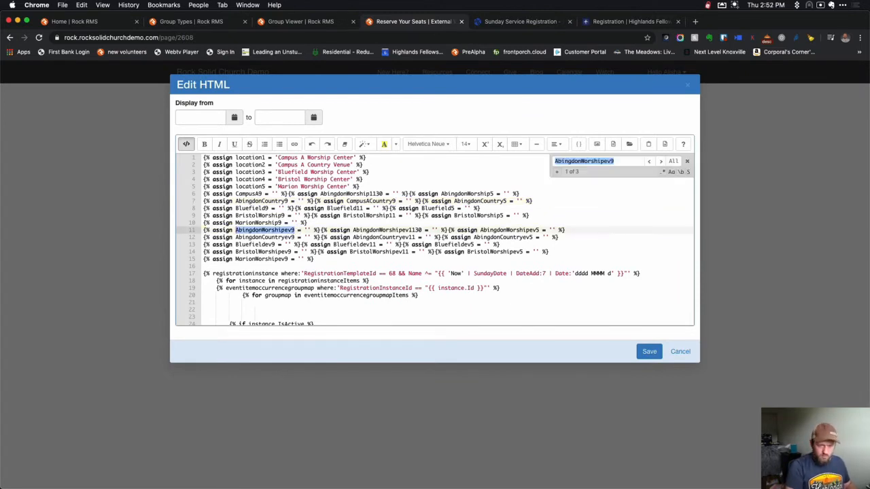
pyautogui.click(687, 161)
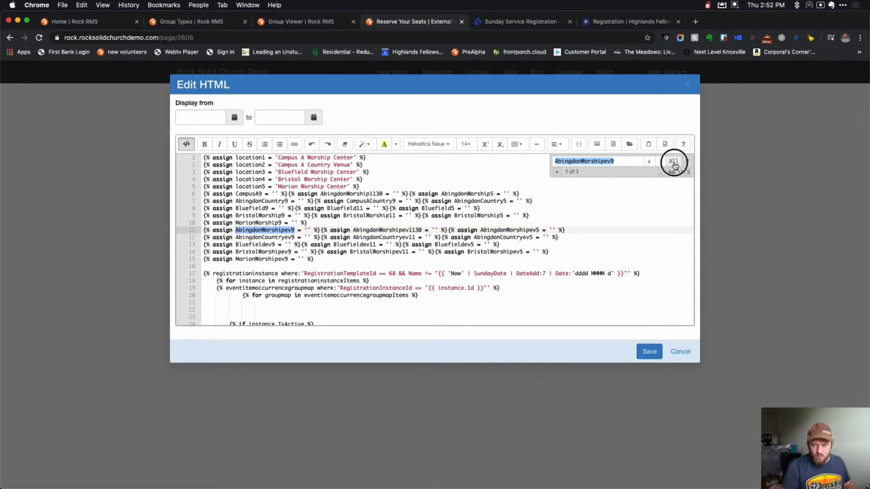
pyautogui.write('CampusA')
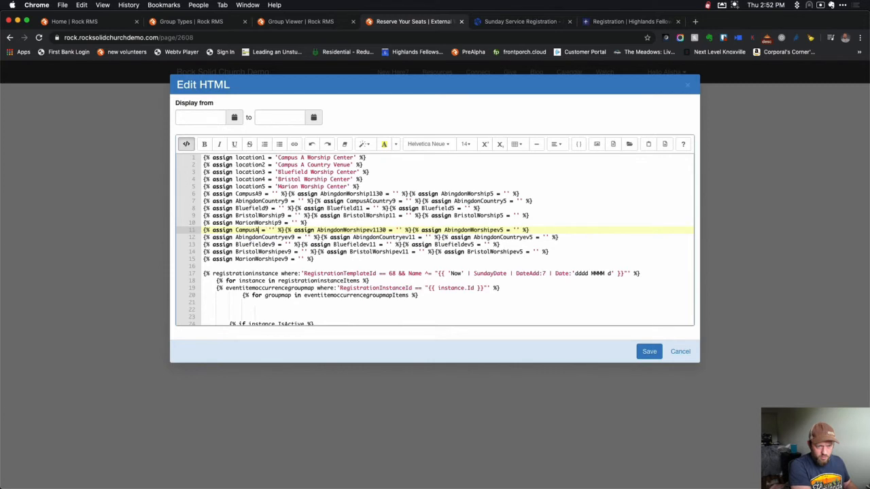
pyautogui.write('9ev')
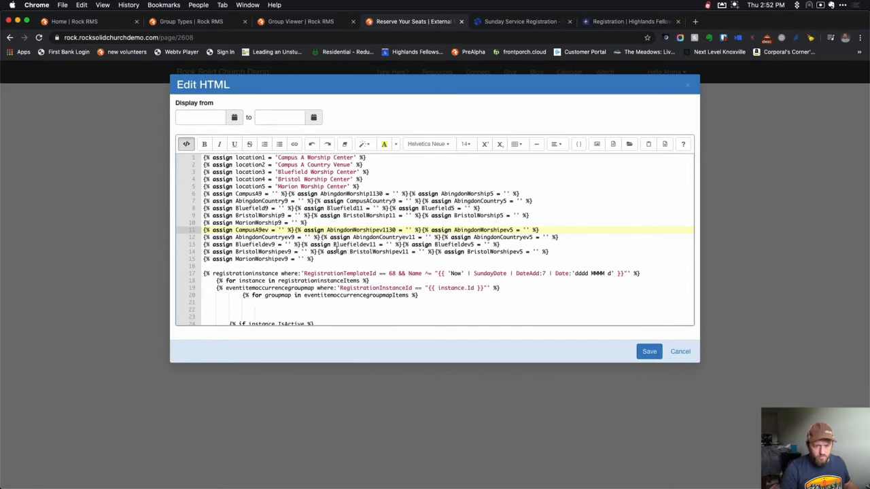
# Rename AbingdonCountryev9 on line 12 to CampusACountry9ev, then return to the Rock home dashboard.
pyautogui.click(297, 237)
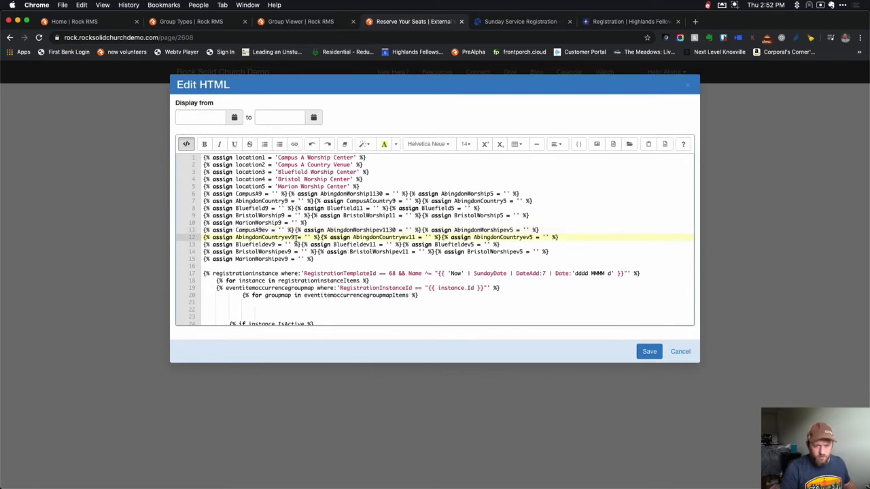
pyautogui.moveTo(296, 237); pyautogui.dragTo(236, 238)
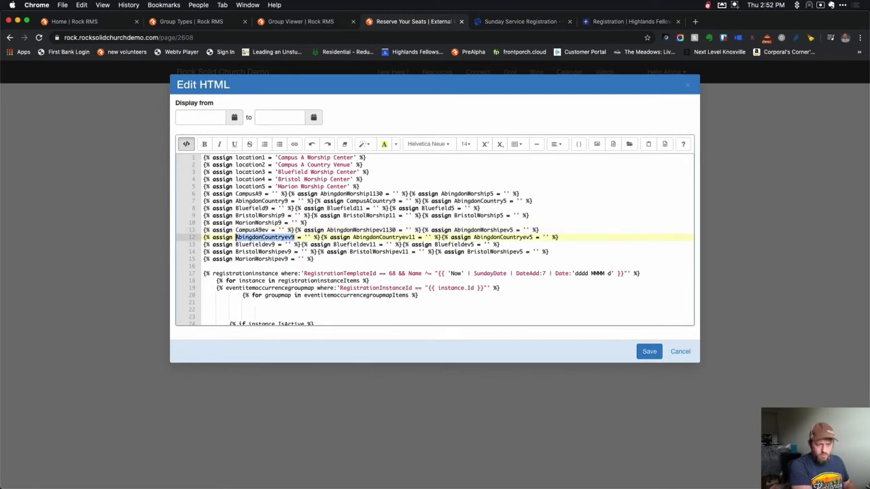
pyautogui.press('super+f')
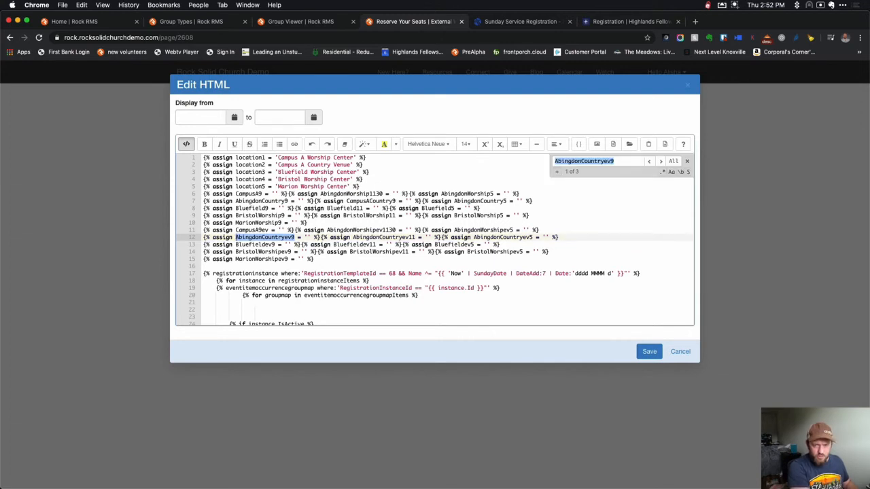
pyautogui.write('Campus')
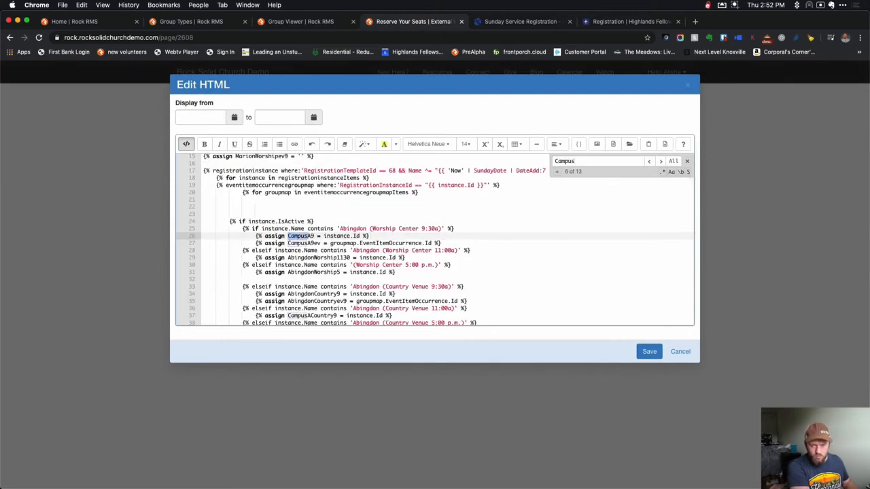
pyautogui.press('super+a')
pyautogui.write('Abingdon')
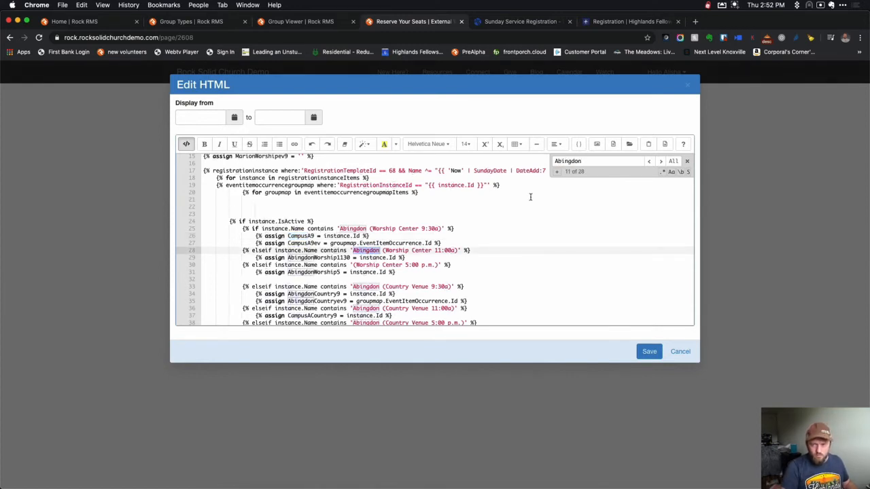
pyautogui.scroll(5, 419, 243)
pyautogui.click(293, 237)
pyautogui.moveTo(295, 237); pyautogui.dragTo(236, 237)
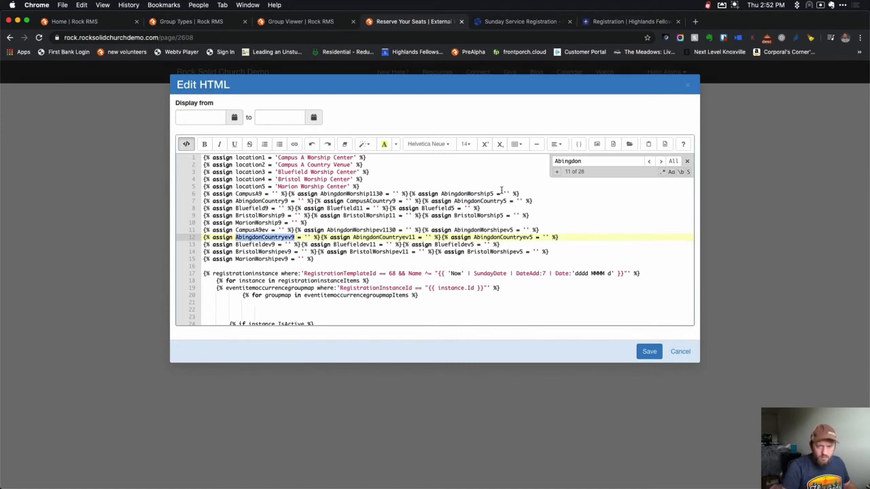
pyautogui.press('super+f')
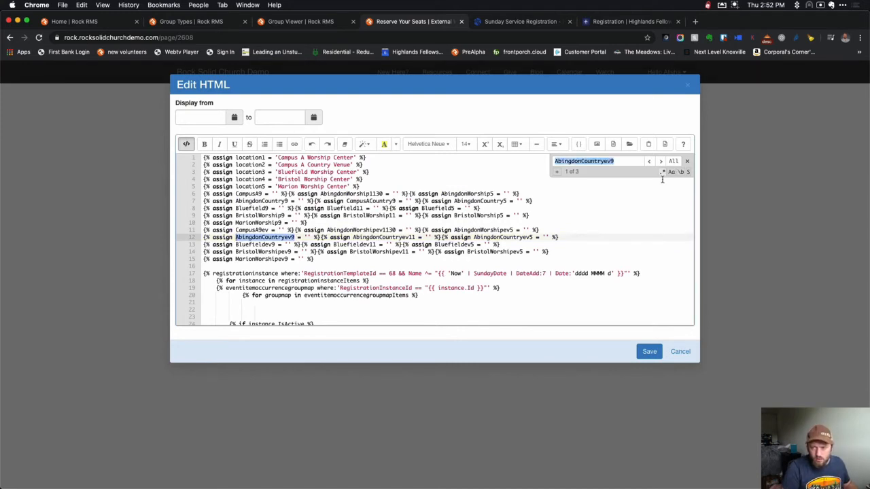
pyautogui.click(686, 162)
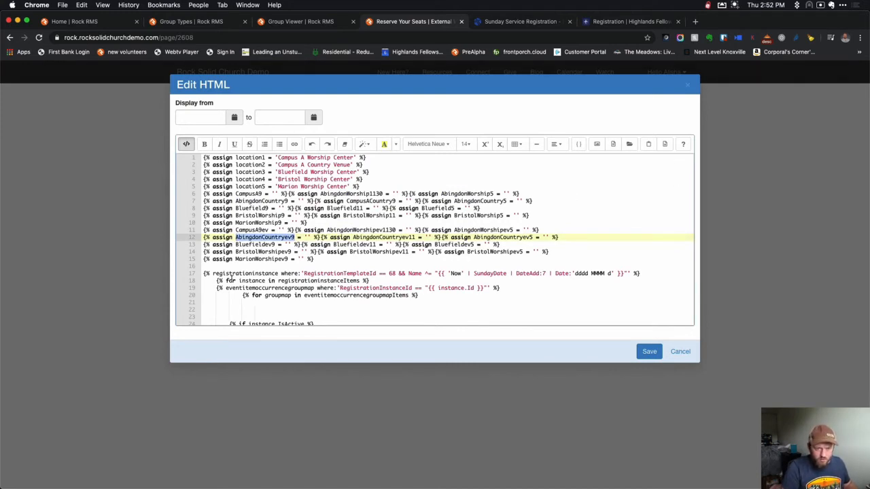
pyautogui.write('CampusA')
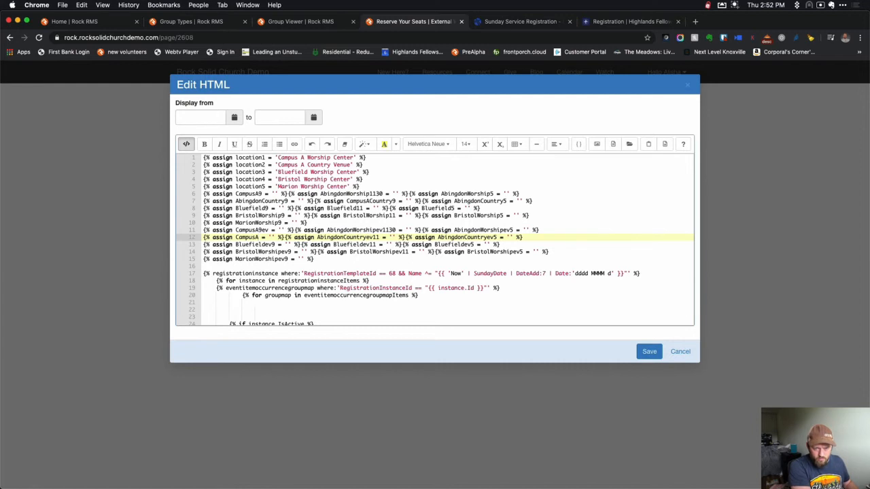
pyautogui.write('Country9')
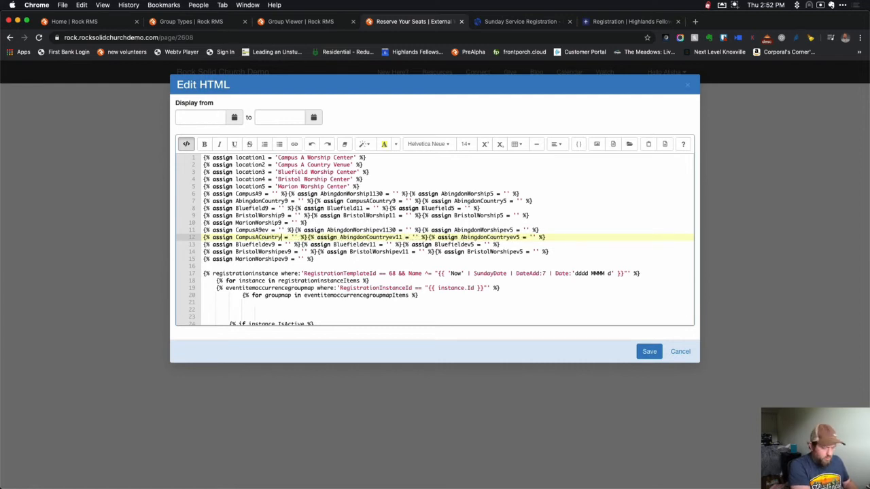
pyautogui.write('ev')
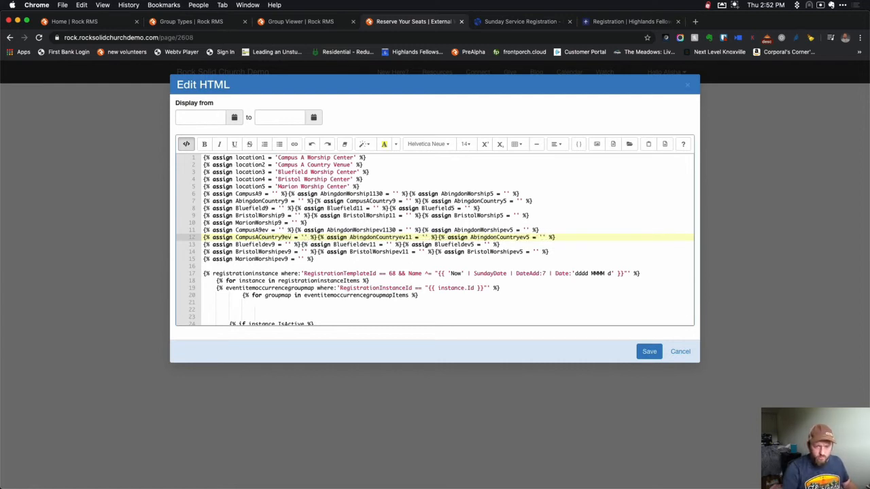
pyautogui.click(431, 251)
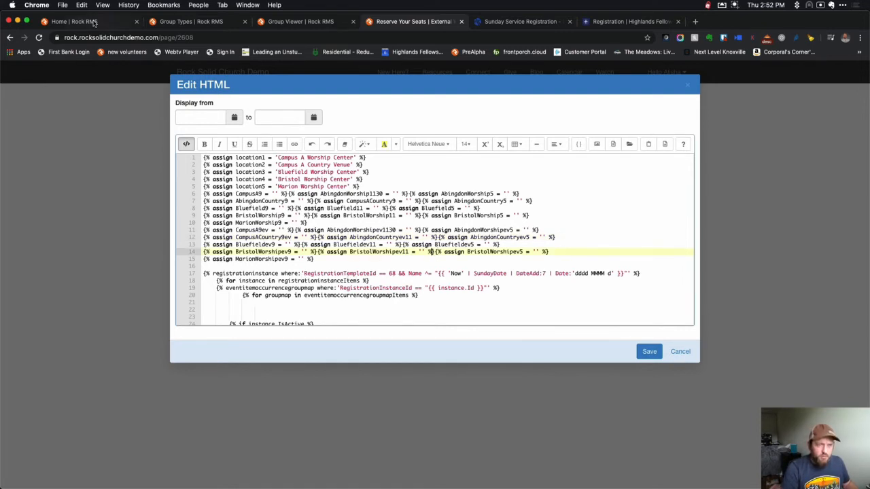
pyautogui.click(197, 23)
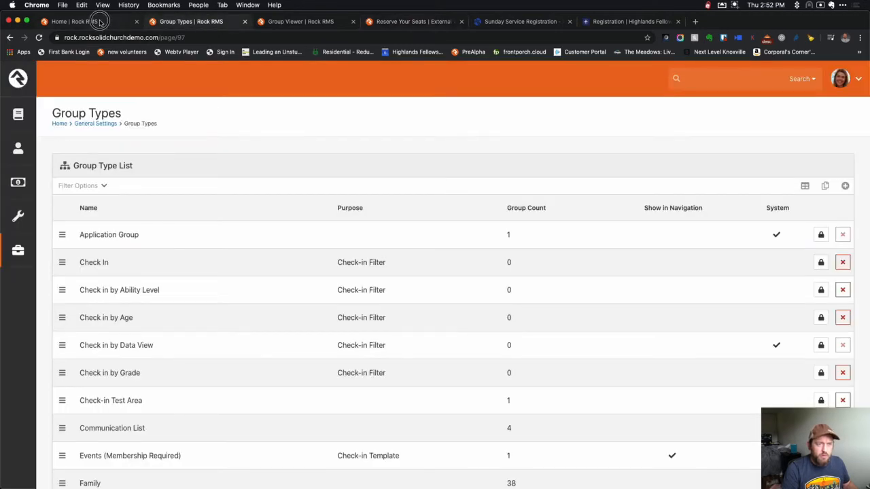
pyautogui.click(102, 22)
# Open the Service Tickets registration template under Event Registration > General.
pyautogui.click(29, 214)
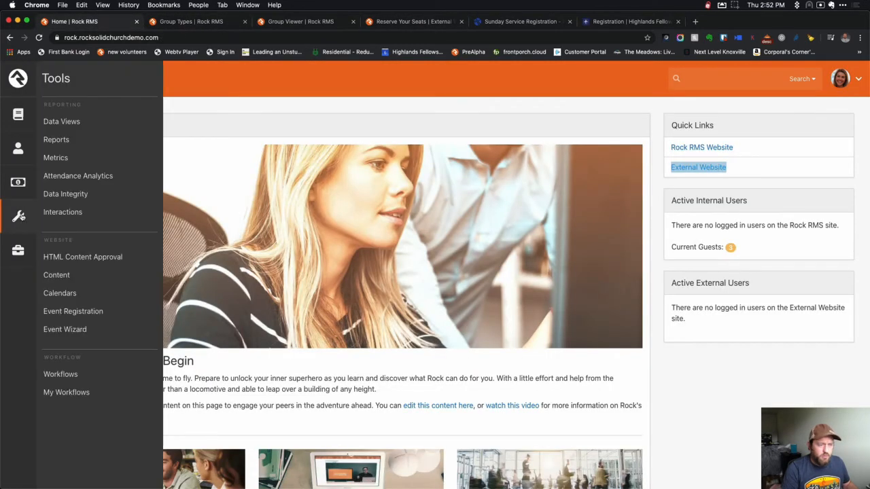
pyautogui.click(72, 307)
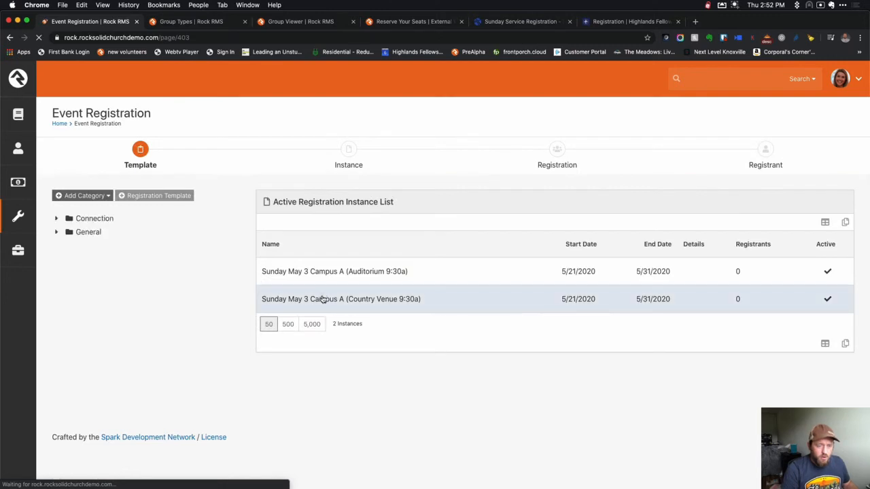
pyautogui.click(66, 233)
pyautogui.click(100, 246)
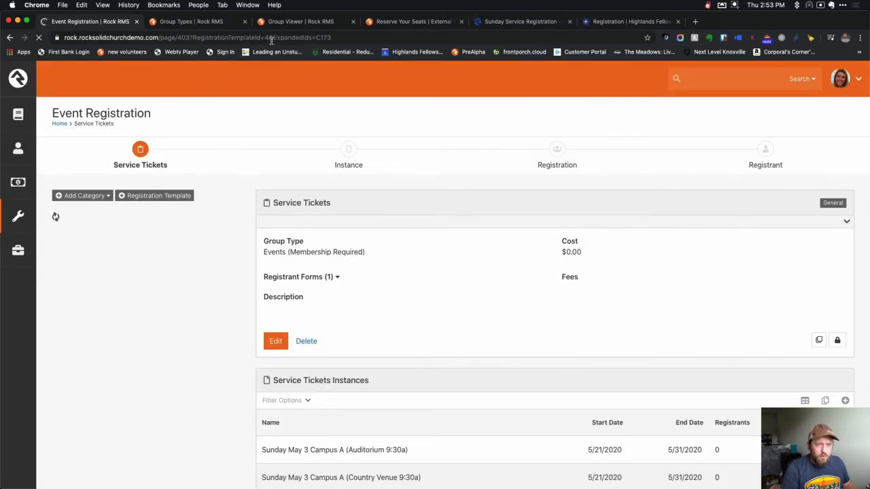
# Set line 17 of the Reserve Your Seats Lava to RegistrationTemplateId == 4, then view its instances.
pyautogui.click(393, 22)
pyautogui.doubleClick(392, 274)
pyautogui.write('4')
pyautogui.click(450, 259)
pyautogui.scroll(-5, 379, 247)
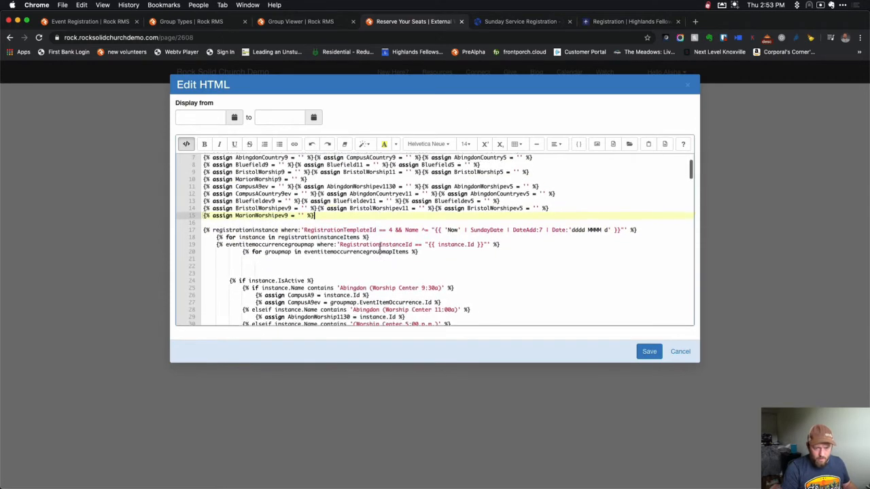
pyautogui.scroll(-1, 380, 246)
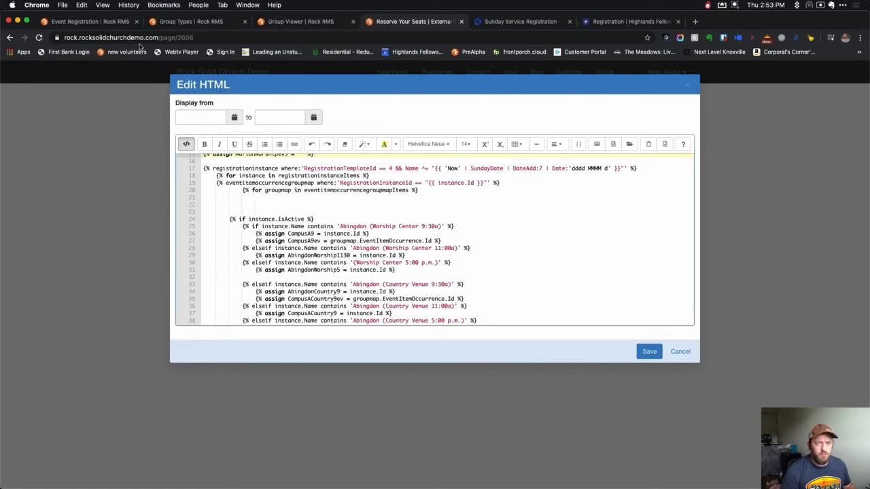
pyautogui.click(100, 22)
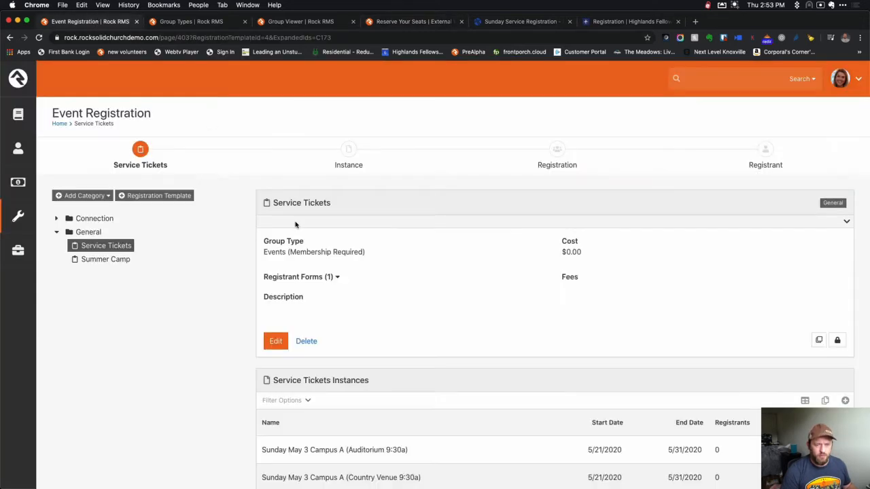
pyautogui.scroll(-3, 391, 292)
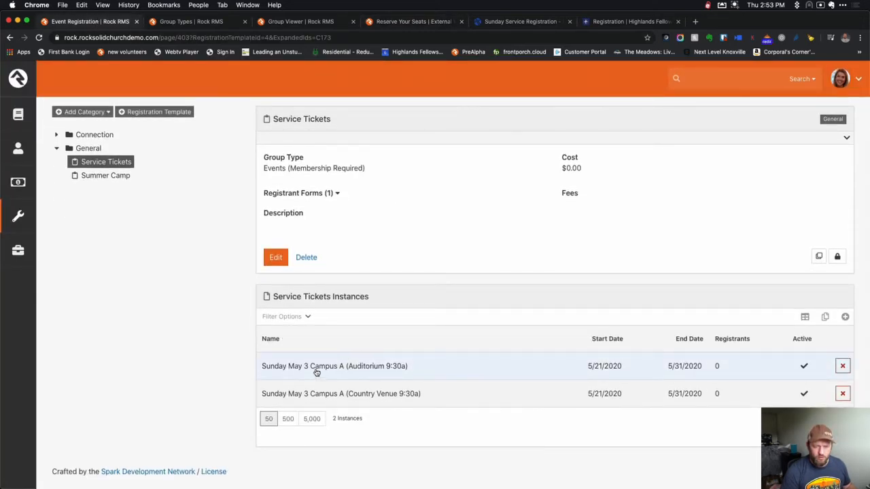
# Replace Abingdon (Worship Center 9:30a) on line 25 with 'Campus A (Auditorium 9:30a)'.
pyautogui.click(354, 371)
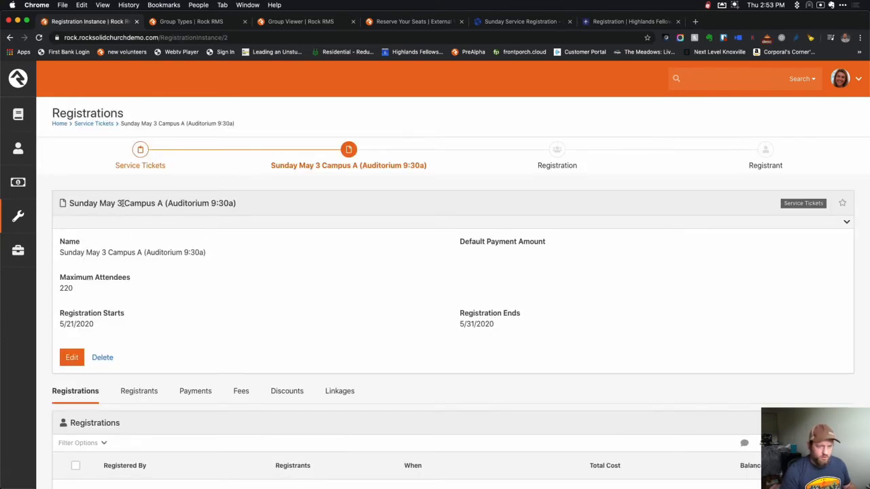
pyautogui.moveTo(125, 203); pyautogui.dragTo(239, 202)
pyautogui.press('super+c')
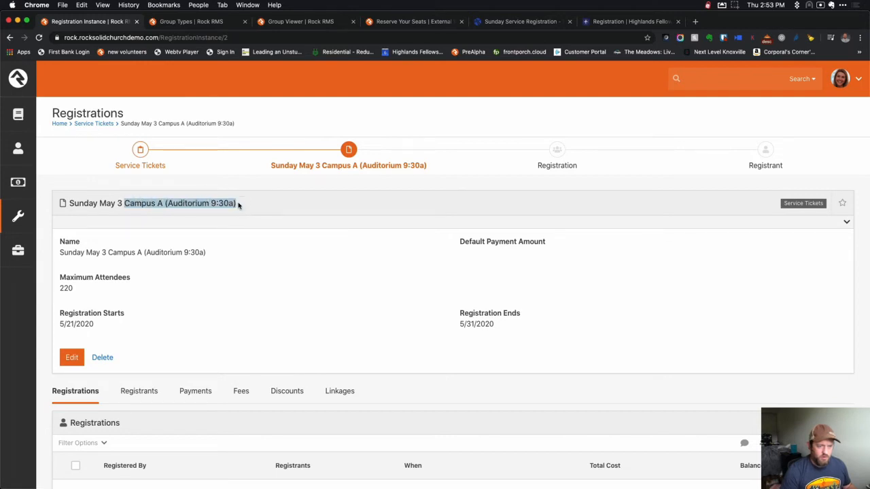
pyautogui.click(420, 21)
pyautogui.moveTo(340, 226); pyautogui.dragTo(442, 230)
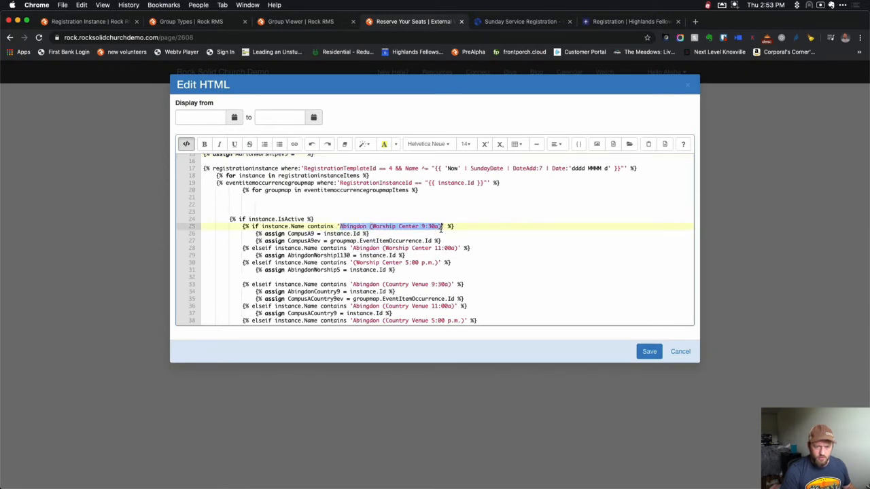
pyautogui.press('super+v')
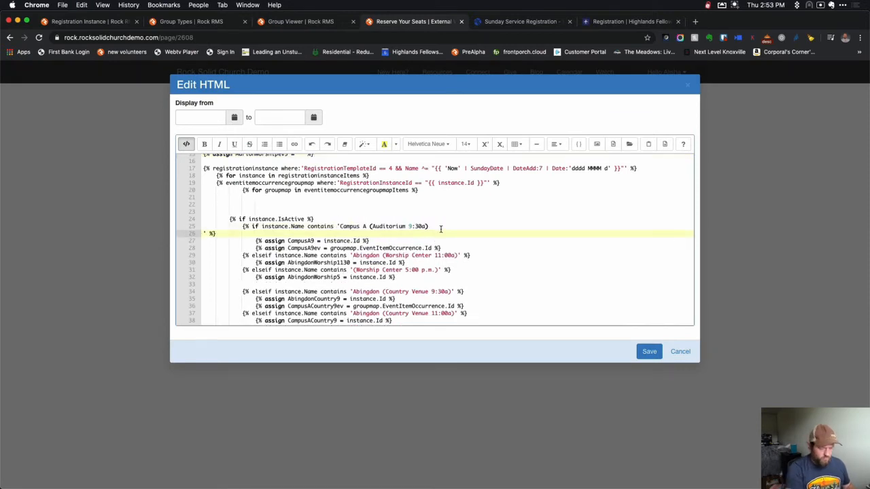
pyautogui.press('BackSpace')
pyautogui.scroll(-2, 399, 294)
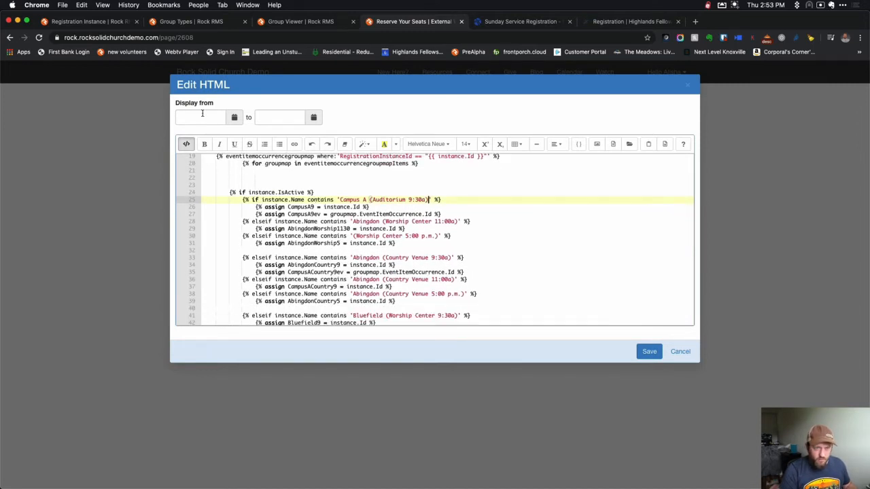
# Replace Abingdon (Country Venue 9:30a) on line 33 with 'Campus A (Country Venue 9:30a)' and save.
pyautogui.click(95, 23)
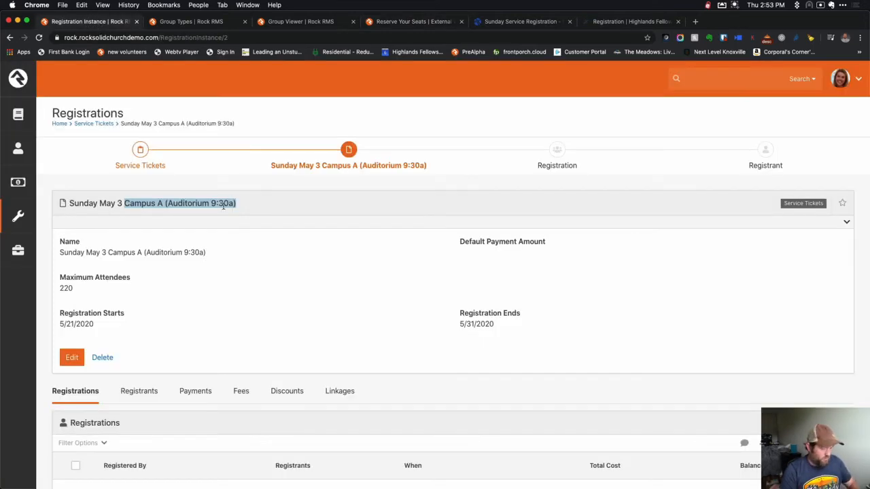
pyautogui.press('super+Left')
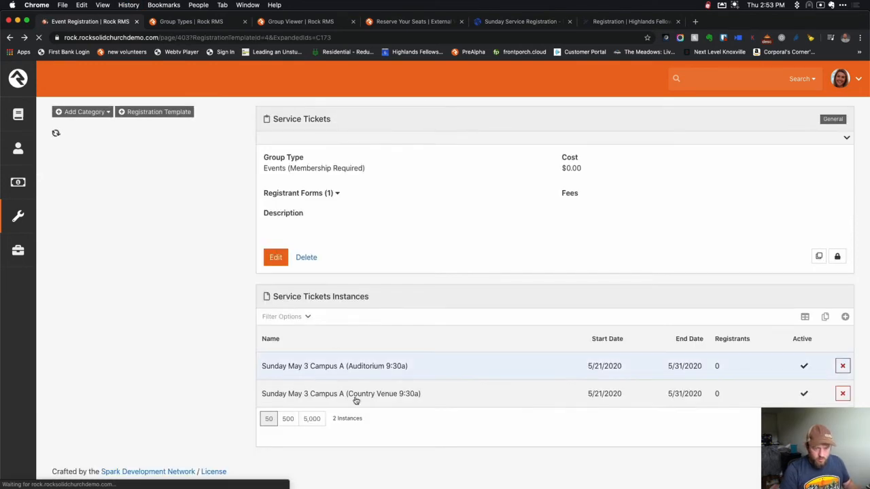
pyautogui.moveTo(437, 396); pyautogui.dragTo(313, 398)
pyautogui.press('super+c')
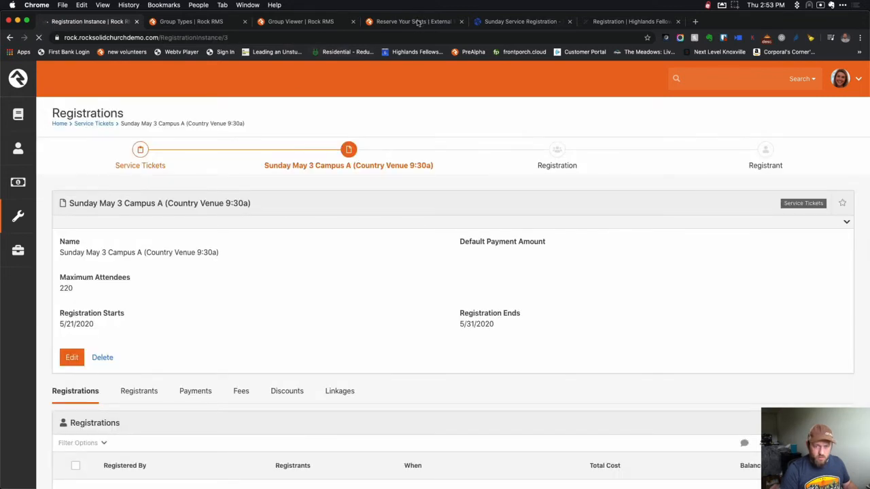
pyautogui.click(414, 21)
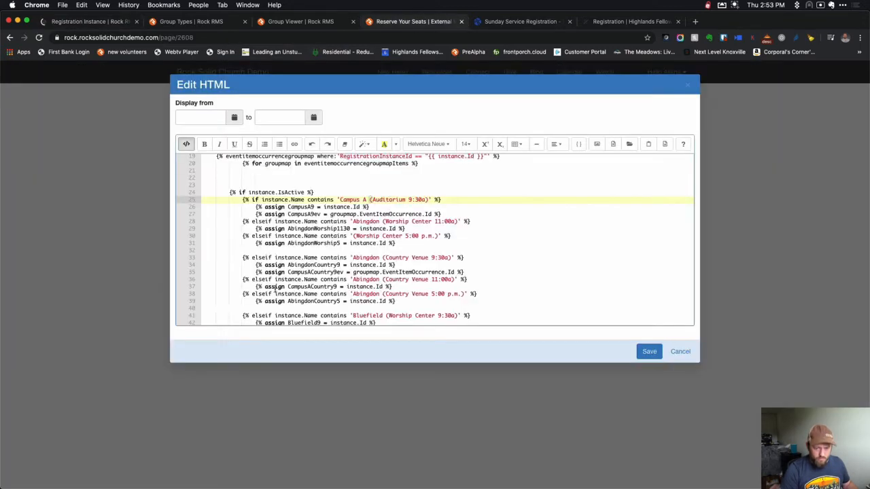
pyautogui.moveTo(451, 259); pyautogui.dragTo(352, 258)
pyautogui.press('super+v')
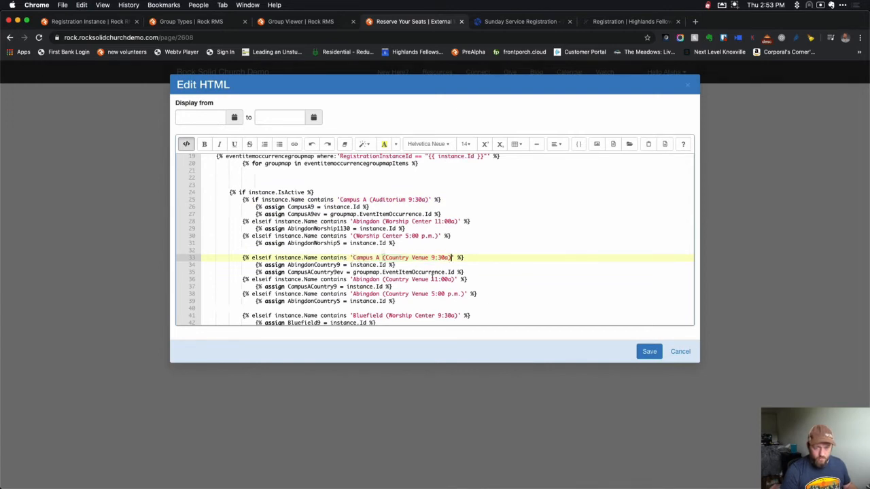
pyautogui.scroll(-10, 432, 278)
pyautogui.scroll(-10, 432, 277)
pyautogui.scroll(-5, 431, 277)
pyautogui.scroll(4, 432, 277)
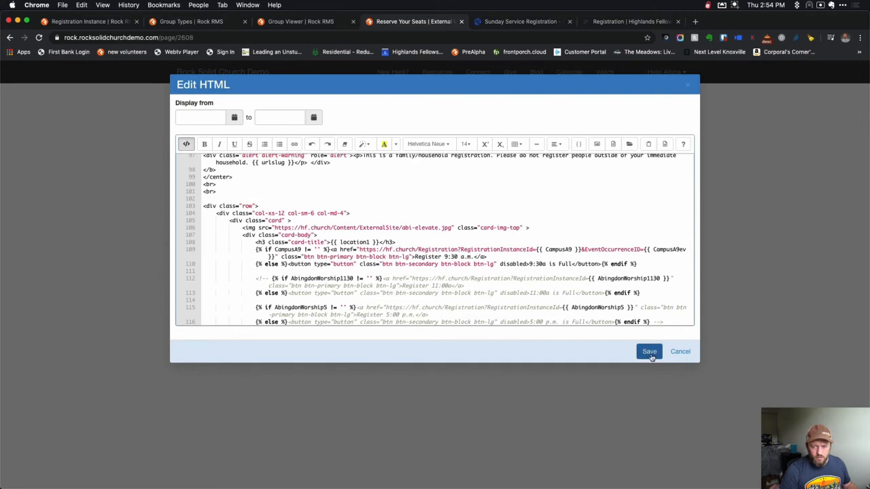
pyautogui.click(649, 352)
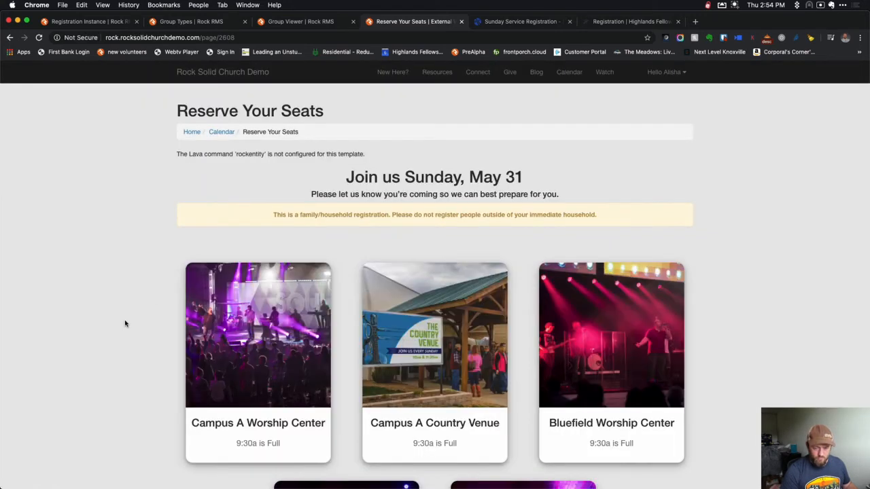
pyautogui.scroll(-3, 125, 323)
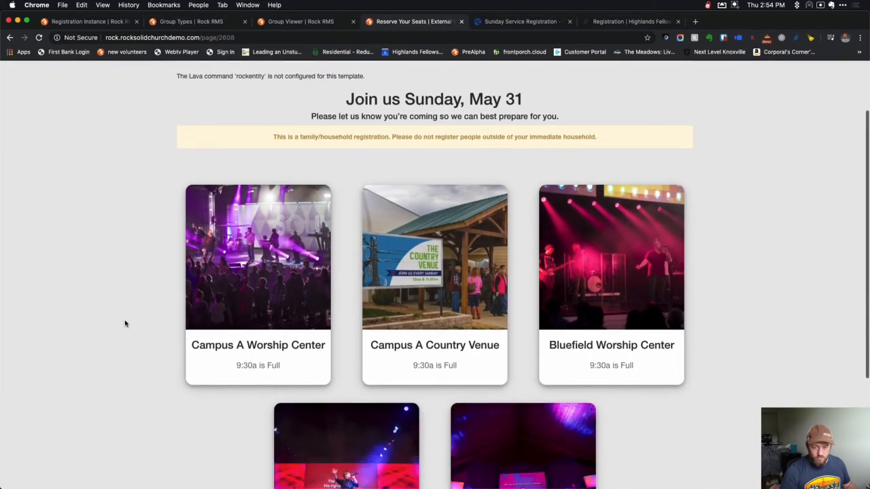
pyautogui.scroll(3, 252, 126)
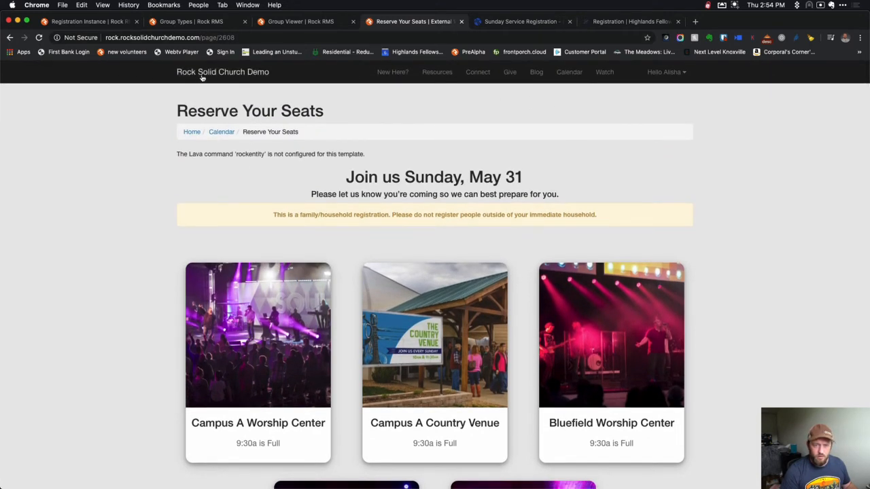
pyautogui.click(569, 73)
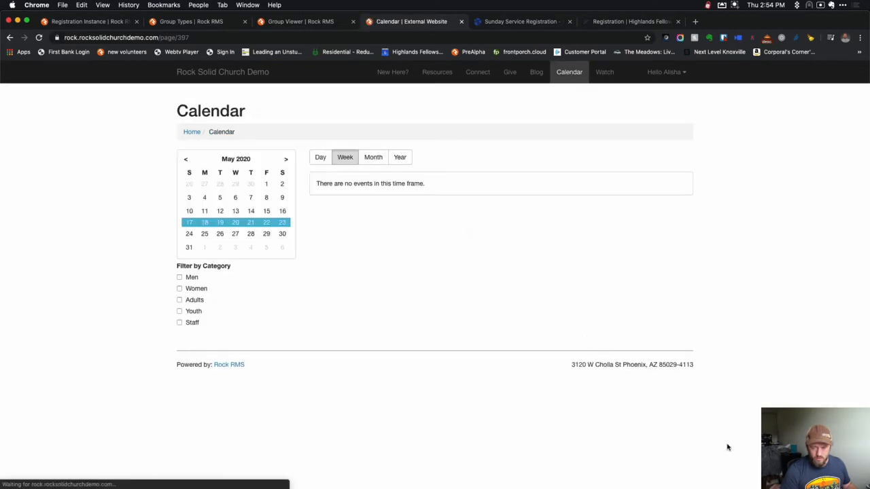
pyautogui.click(755, 481)
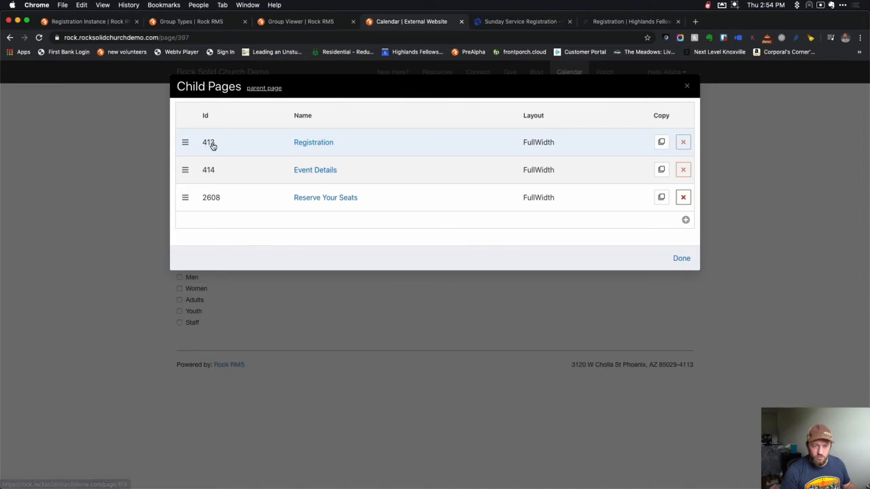
pyautogui.click(306, 147)
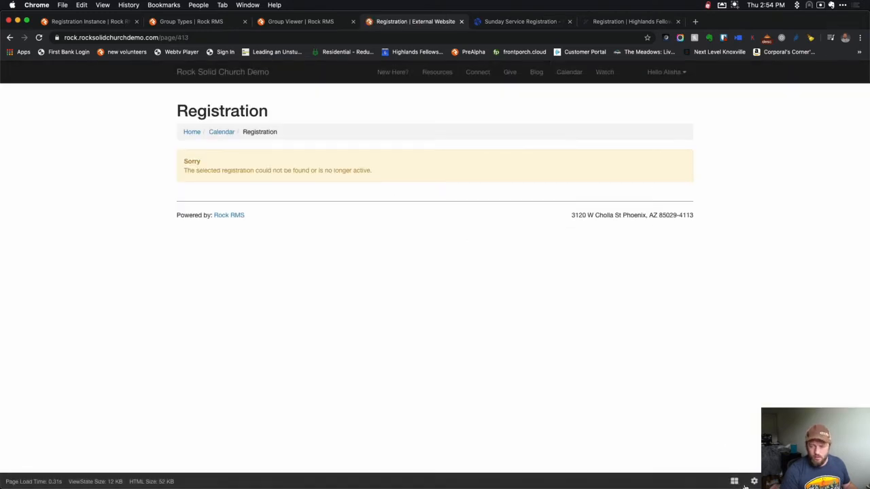
pyautogui.click(750, 480)
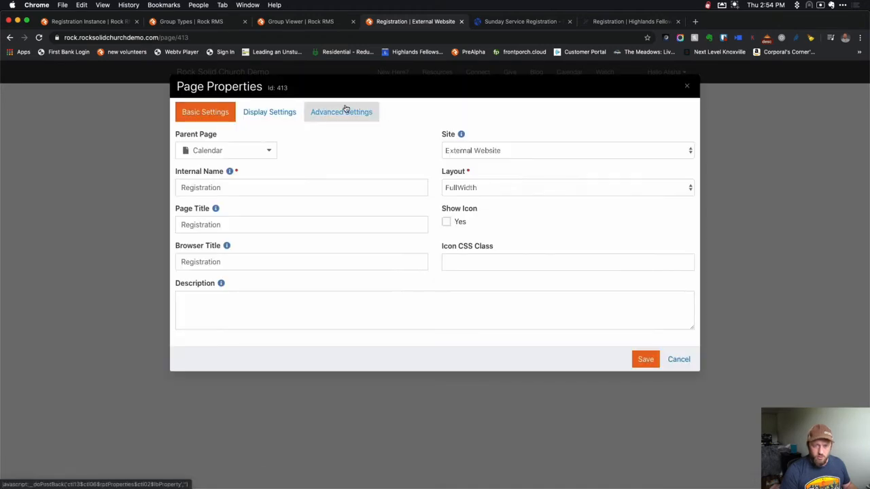
pyautogui.click(344, 112)
pyautogui.moveTo(485, 189); pyautogui.dragTo(482, 188)
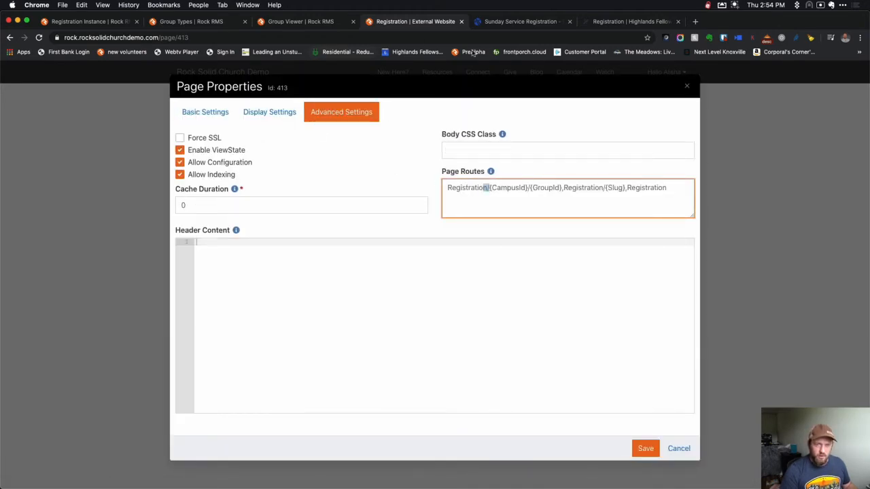
pyautogui.click(687, 86)
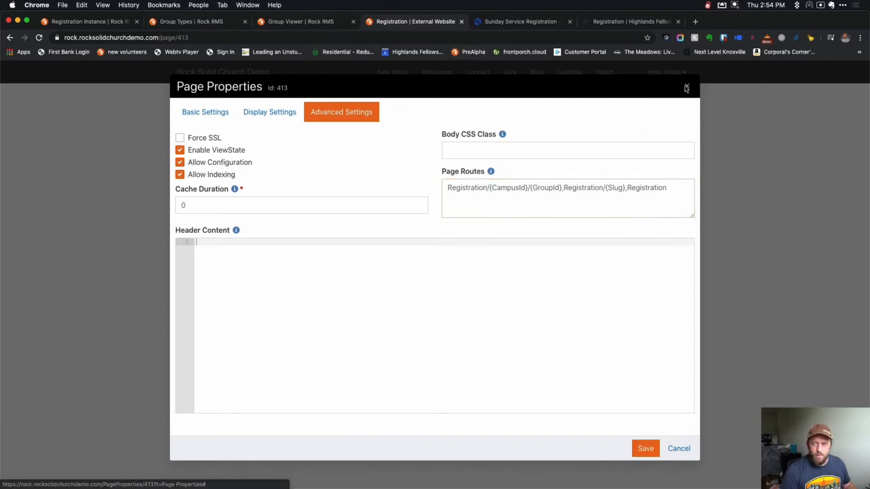
pyautogui.click(224, 134)
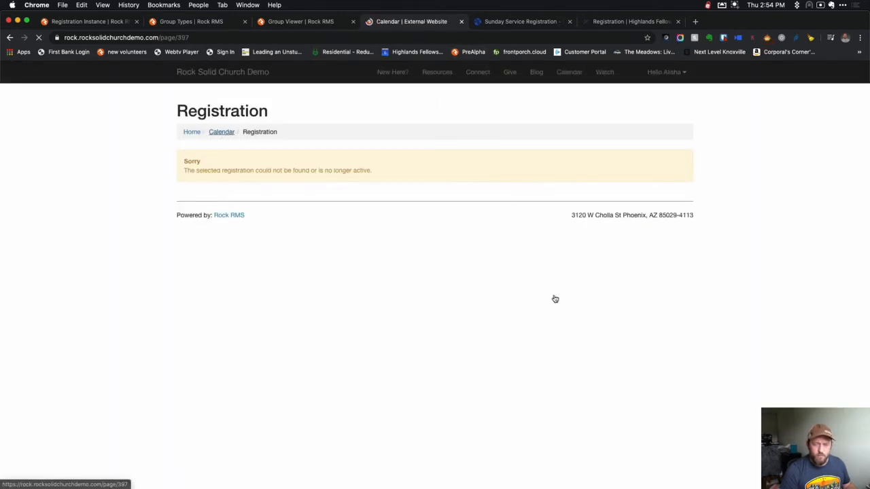
pyautogui.click(734, 482)
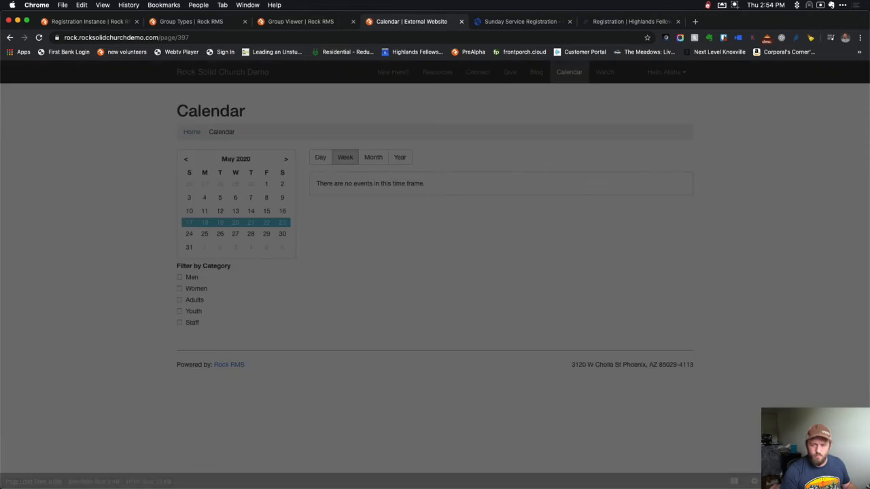
pyautogui.click(340, 197)
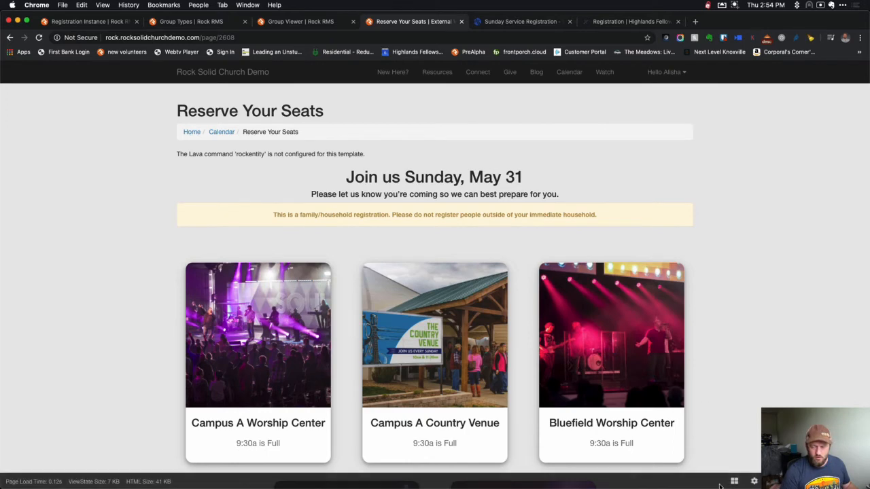
pyautogui.click(733, 484)
# Open the ticket info block's HTML editor and scroll into the Lava code.
pyautogui.moveTo(184, 181)
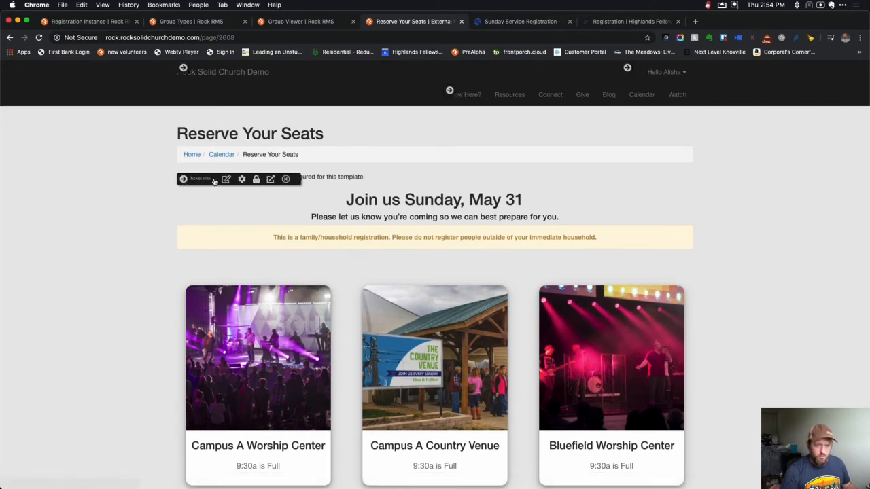
pyautogui.click(224, 179)
pyautogui.click(467, 196)
pyautogui.scroll(-10, 468, 199)
pyautogui.scroll(-15, 468, 200)
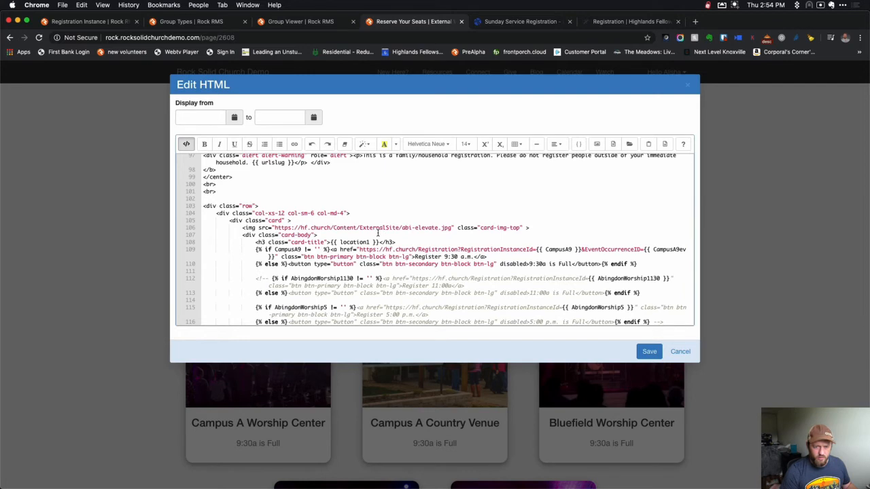
pyautogui.click(408, 208)
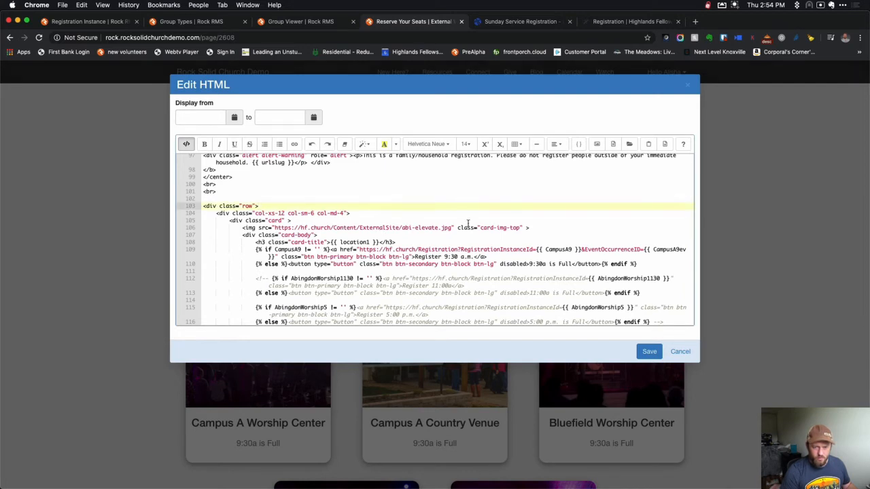
pyautogui.press('cmd+f')
pyautogui.write('htt')
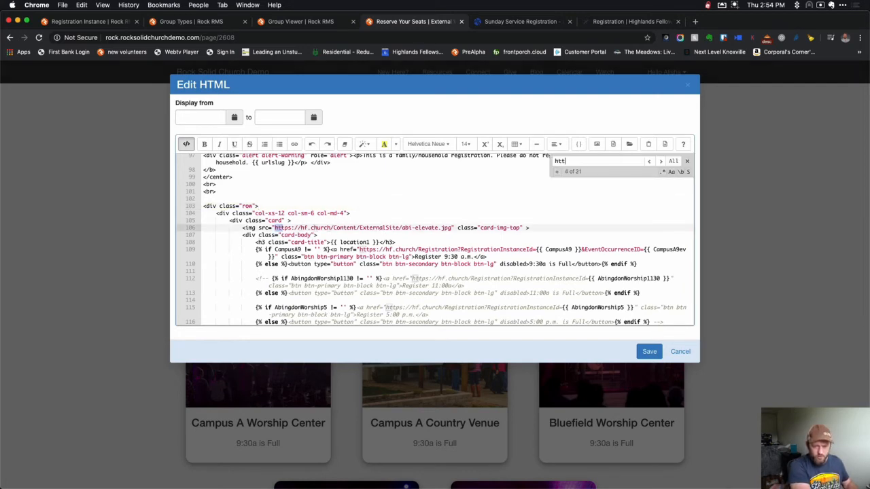
pyautogui.write('ps://hf.churc')
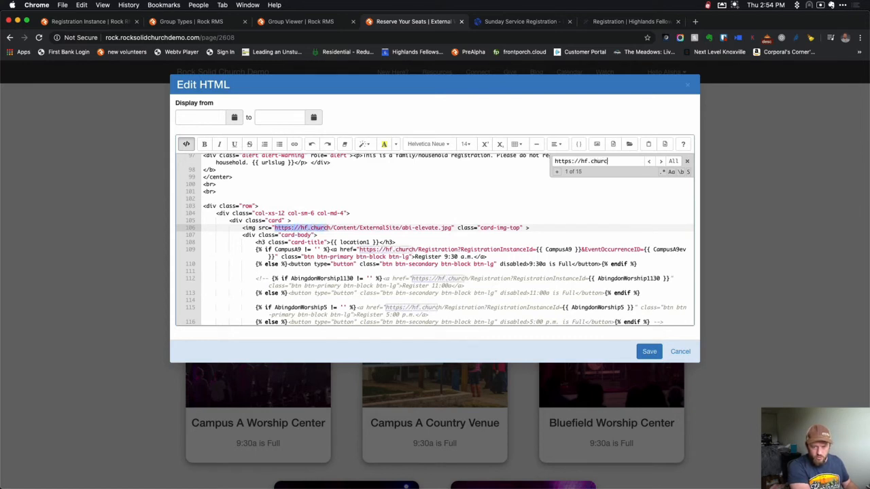
pyautogui.write('h/Registr')
pyautogui.write('ation')
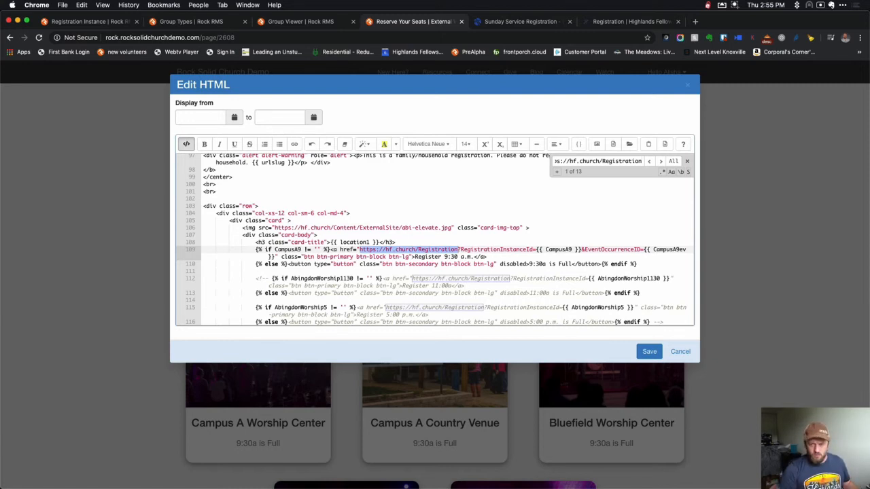
pyautogui.click(673, 161)
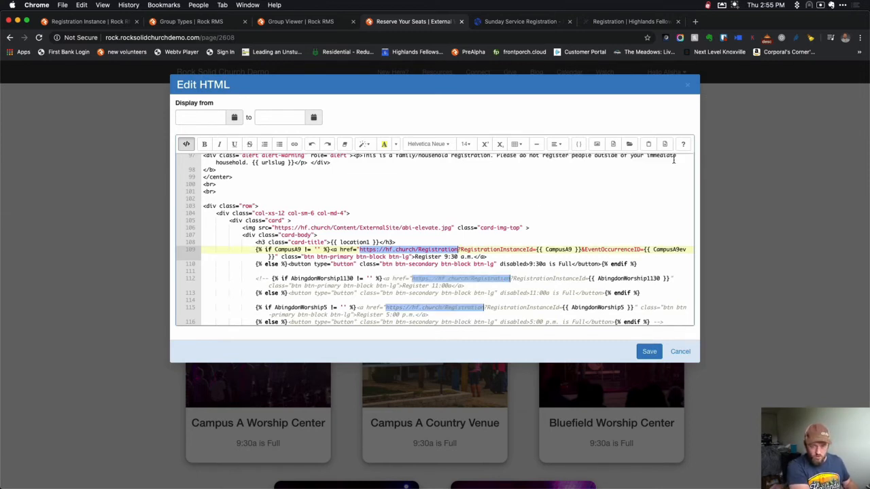
pyautogui.write('http')
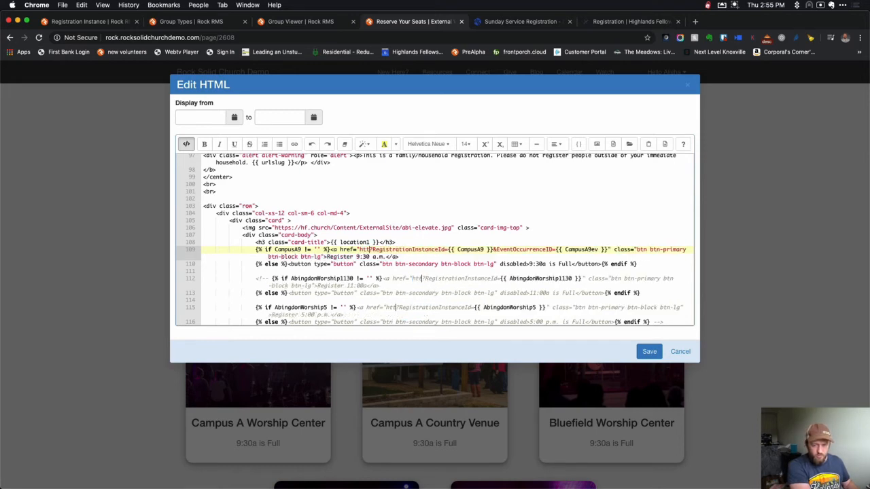
pyautogui.write('s://')
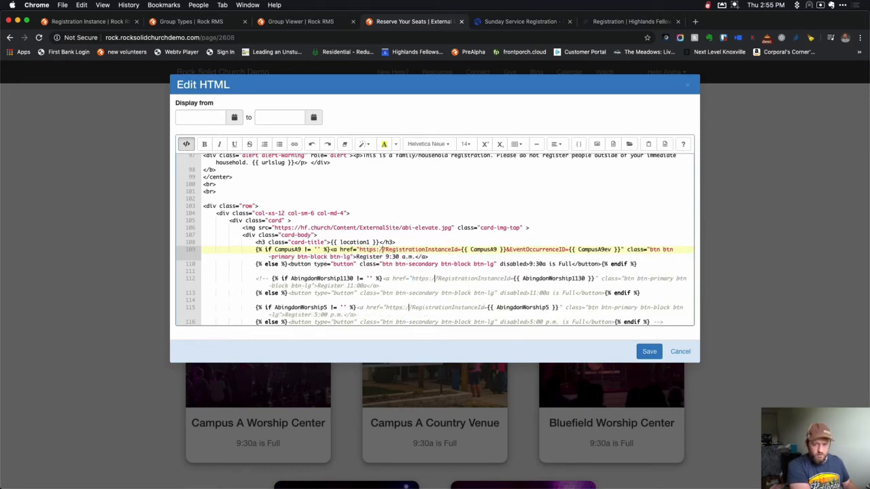
pyautogui.write('rock.roc')
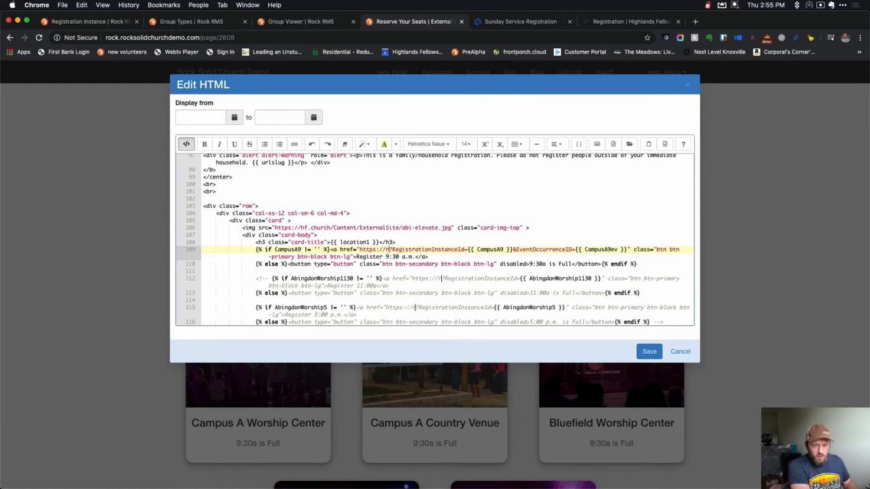
pyautogui.write('ksolidchurchdemo.com/Registration')
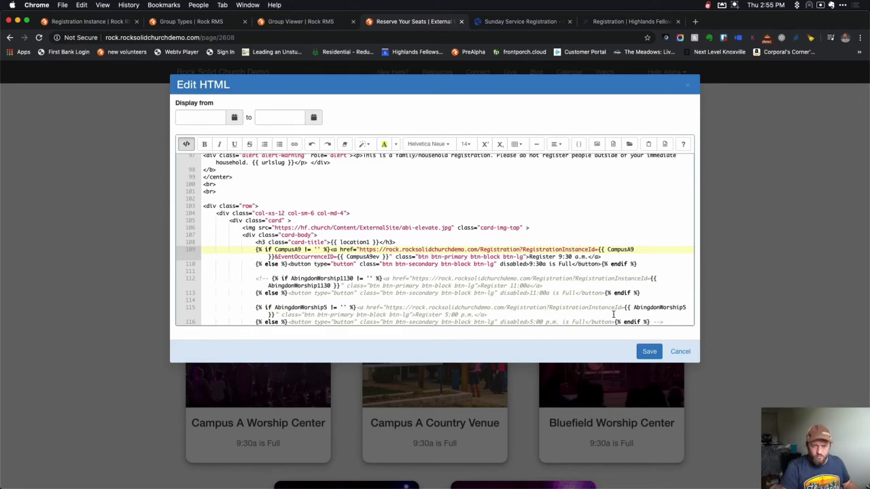
pyautogui.click(649, 351)
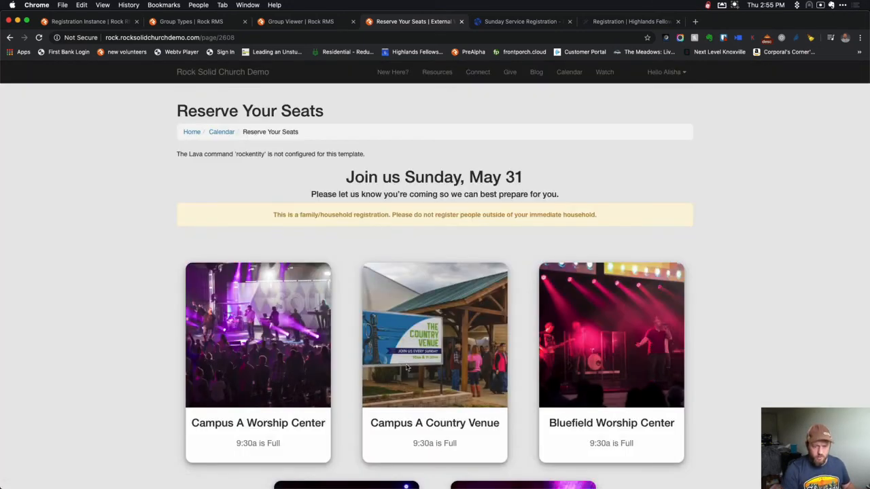
pyautogui.scroll(-5, 92, 331)
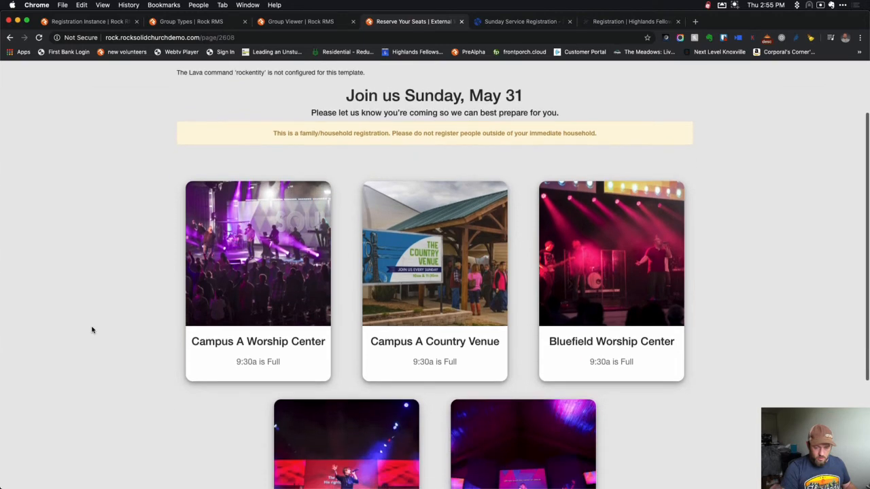
pyautogui.scroll(3, 92, 330)
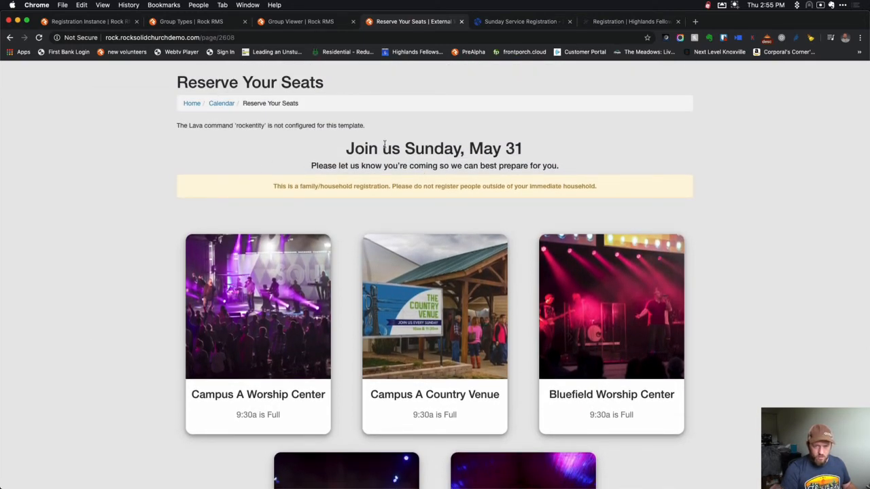
# Enable the RockEntity Lava command in the ticket info block settings, save, and reload the page.
pyautogui.moveTo(180, 127); pyautogui.dragTo(365, 128)
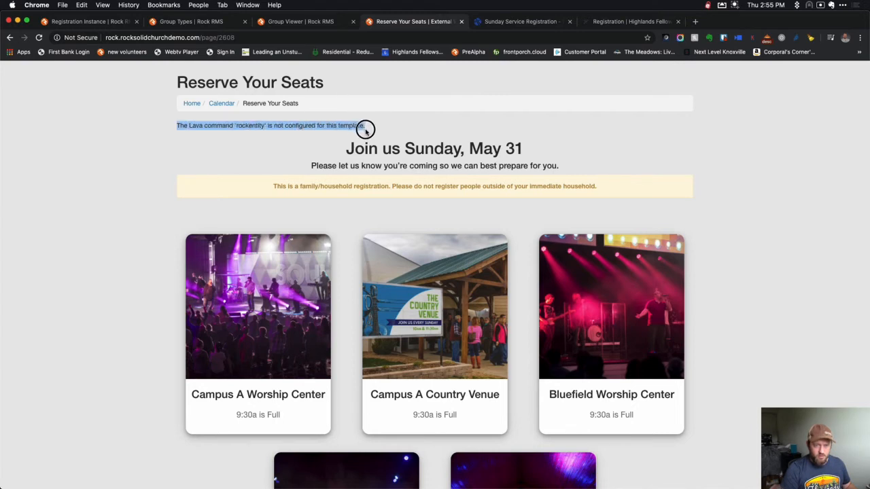
pyautogui.click(730, 469)
pyautogui.click(734, 480)
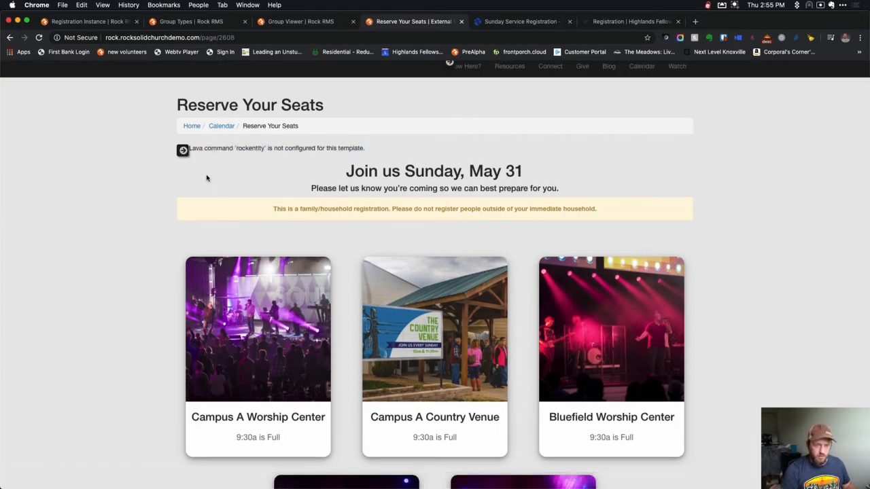
pyautogui.moveTo(186, 158)
pyautogui.click(244, 152)
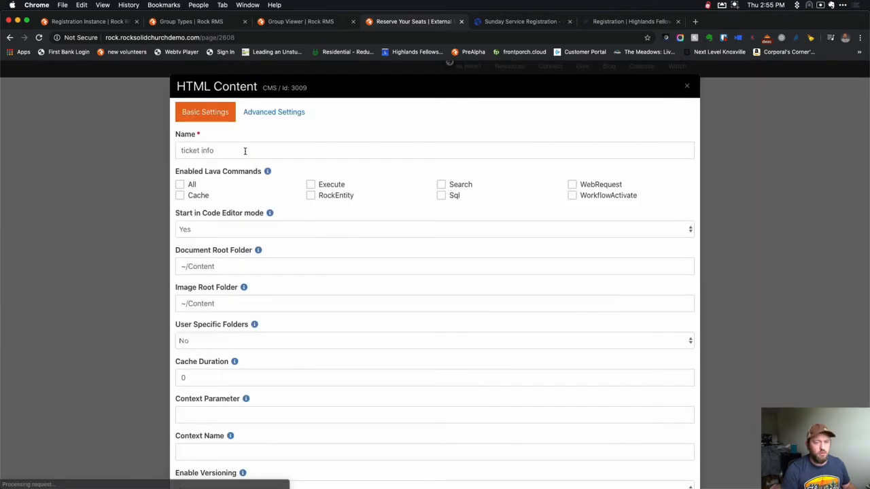
pyautogui.click(339, 196)
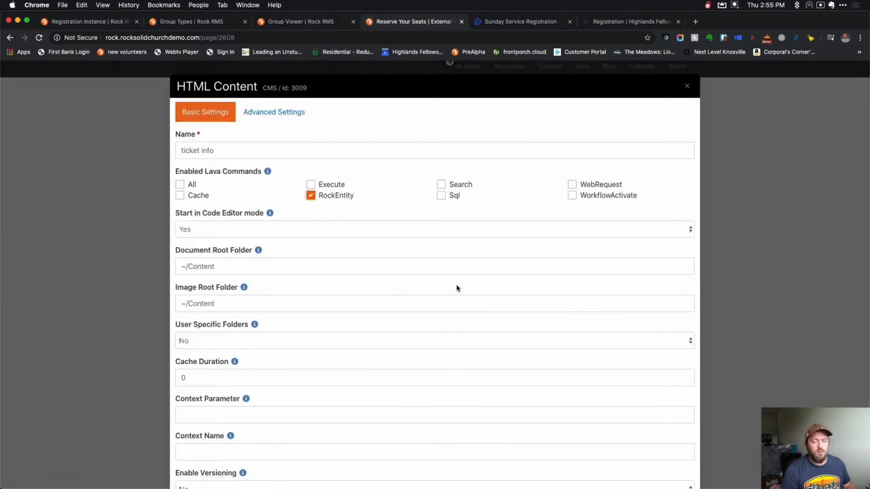
pyautogui.scroll(-2, 457, 288)
pyautogui.scroll(-4, 456, 288)
pyautogui.click(644, 463)
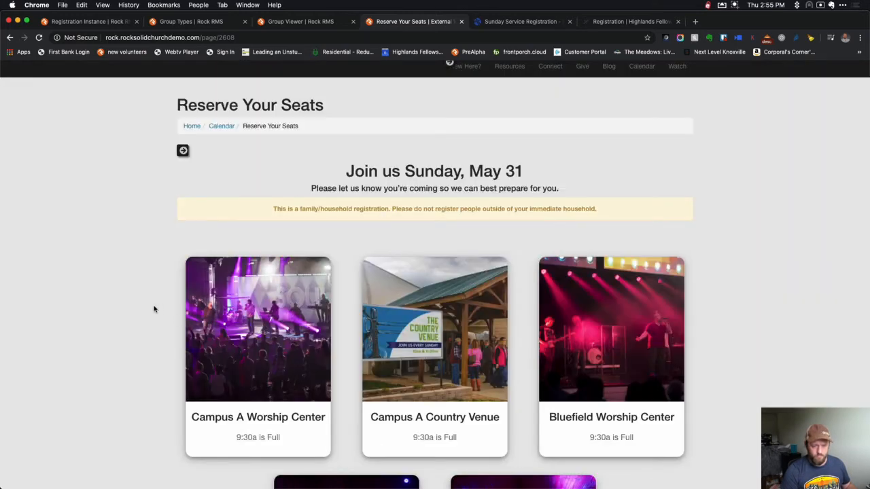
pyautogui.press('super+r')
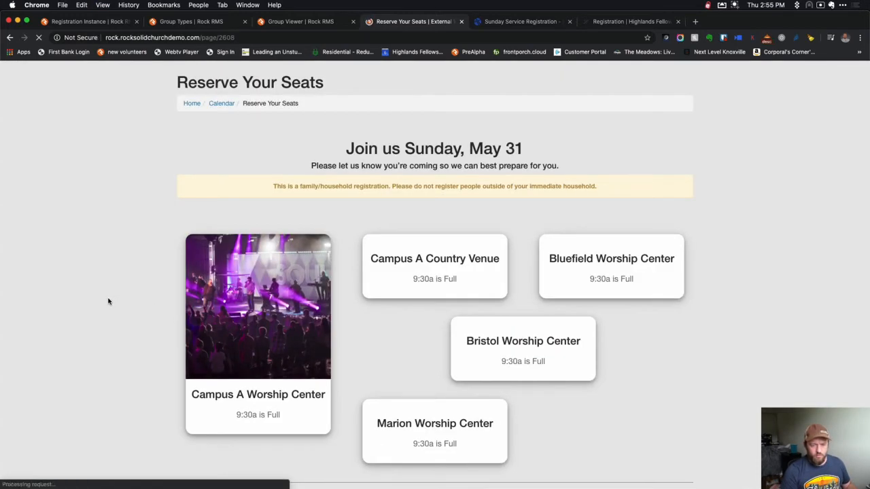
# Show the Reserve Your Seats page's block toolbars from the admin footer.
pyautogui.scroll(-4, 314, 273)
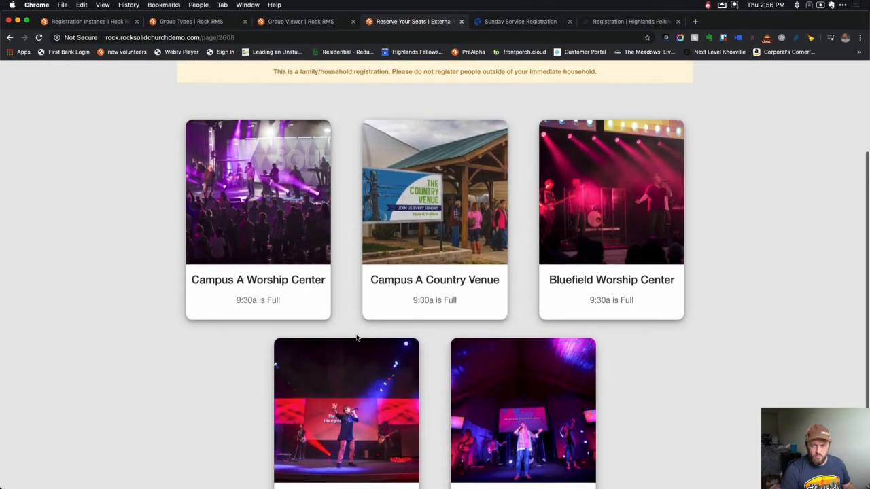
pyautogui.scroll(5, 355, 335)
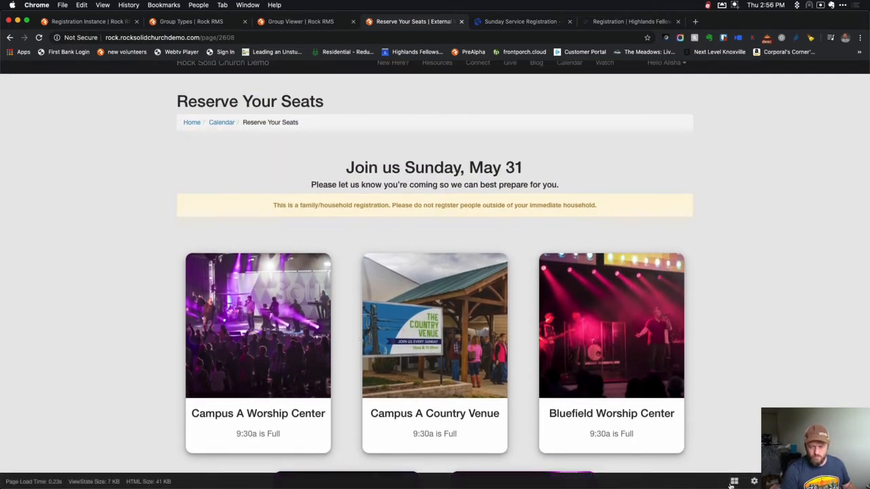
pyautogui.click(727, 479)
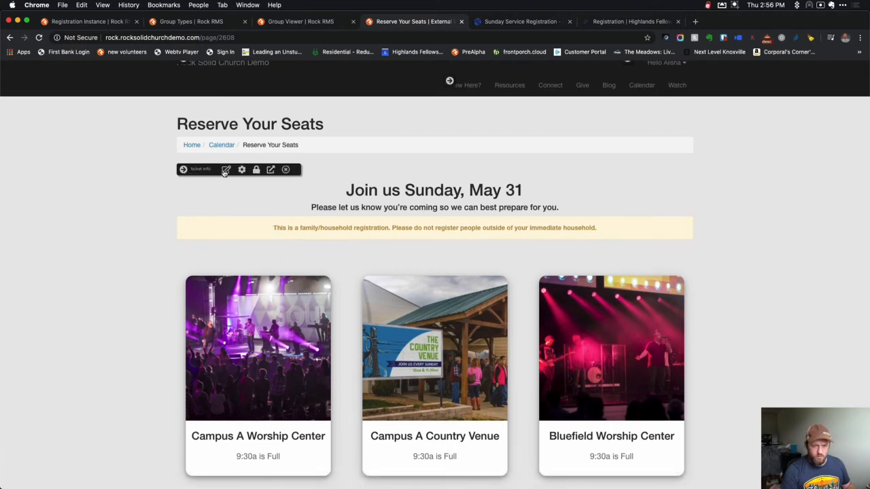
pyautogui.scroll(-1, 217, 238)
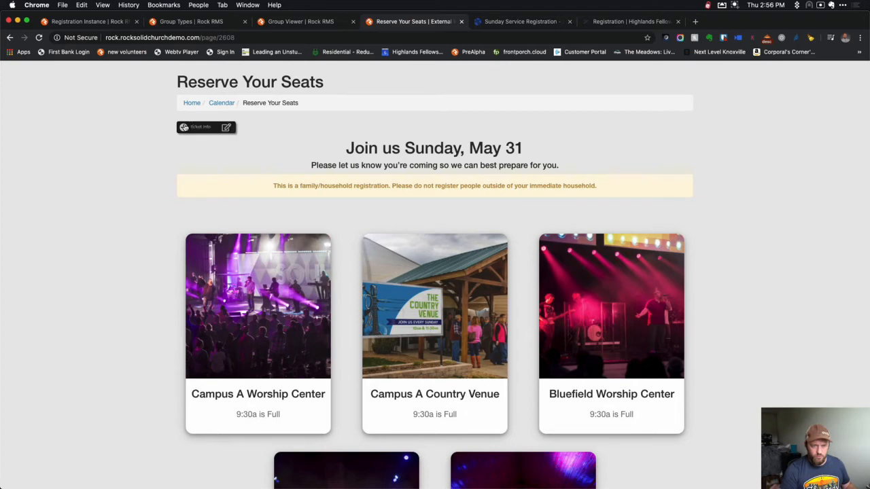
# Read through the ticket info block's Lava in Edit HTML, then return to the Service Tickets template.
pyautogui.click(224, 127)
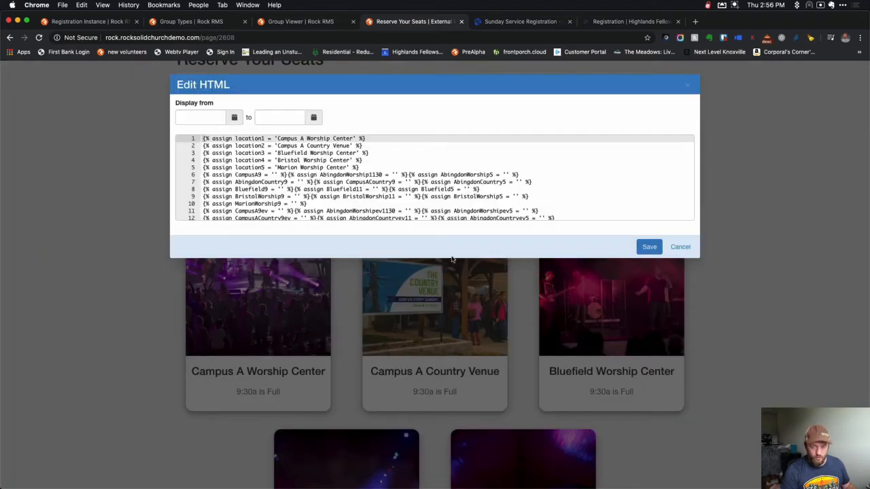
pyautogui.scroll(-10, 501, 203)
pyautogui.scroll(-10, 502, 202)
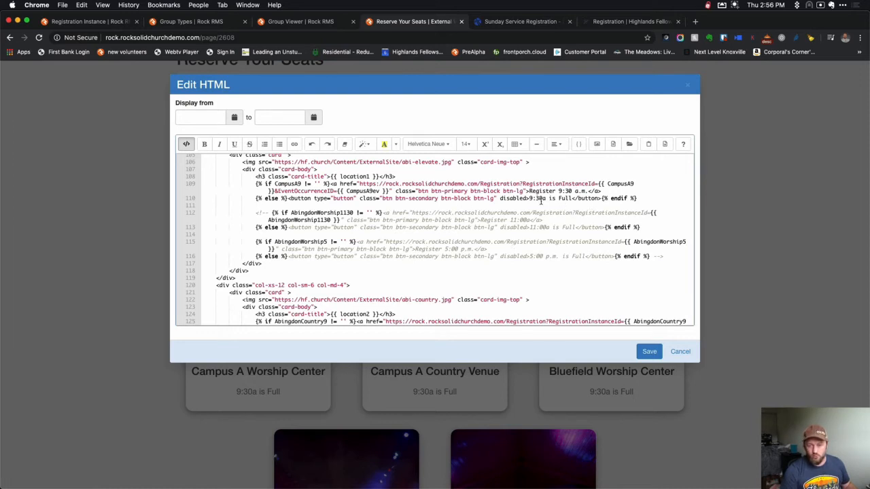
pyautogui.scroll(5, 314, 197)
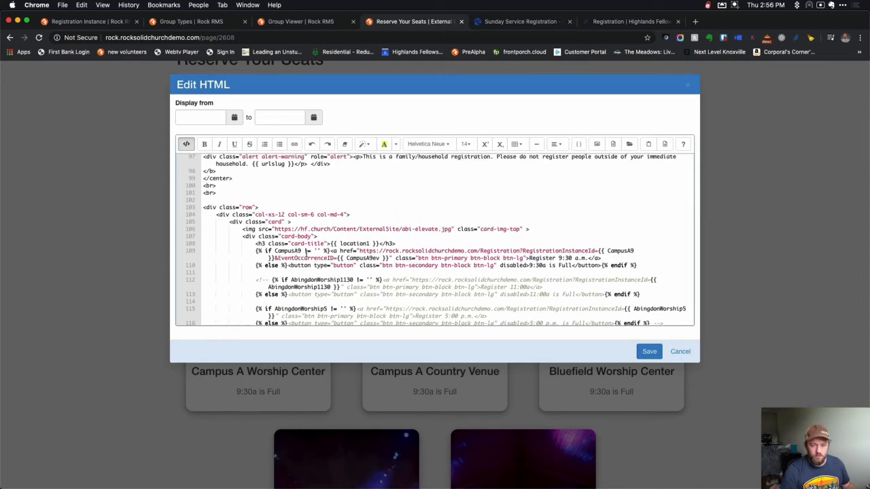
pyautogui.scroll(15, 338, 232)
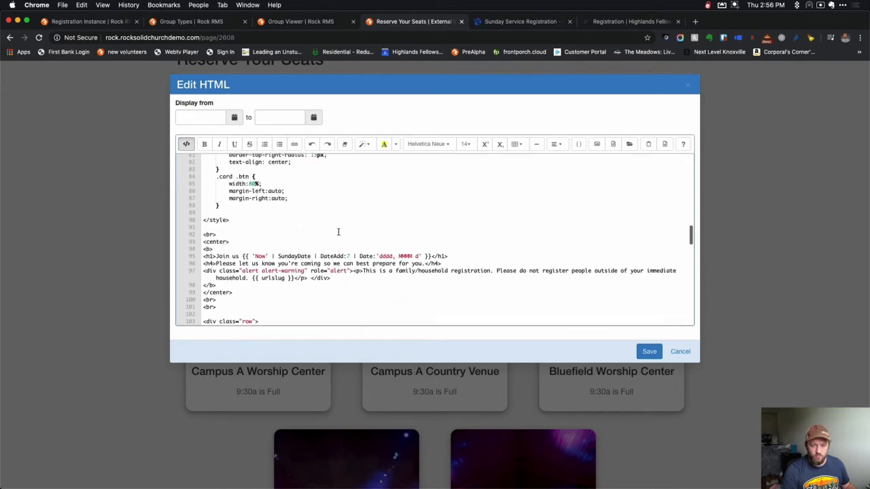
pyautogui.scroll(3, 338, 231)
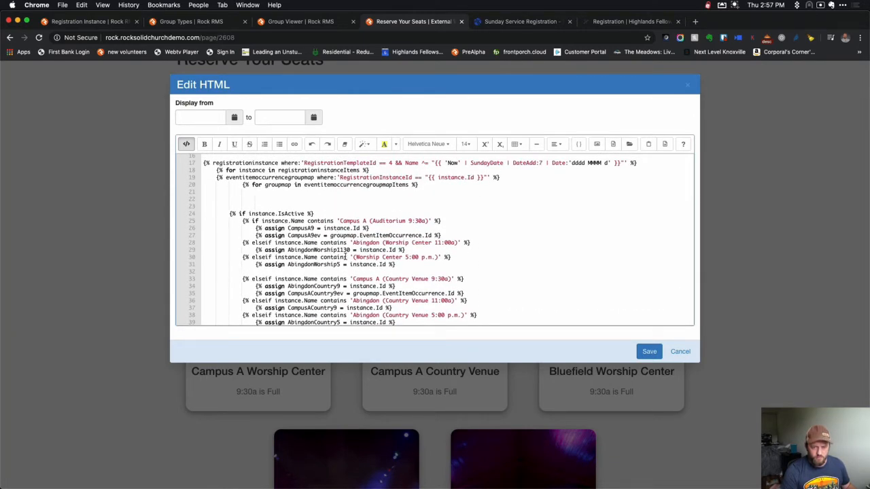
pyautogui.scroll(1, 409, 214)
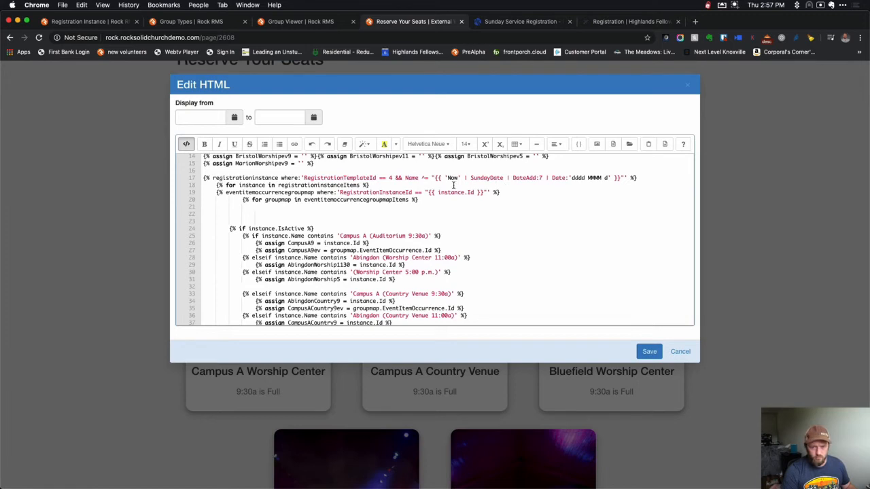
pyautogui.click(734, 8)
pyautogui.click(751, 28)
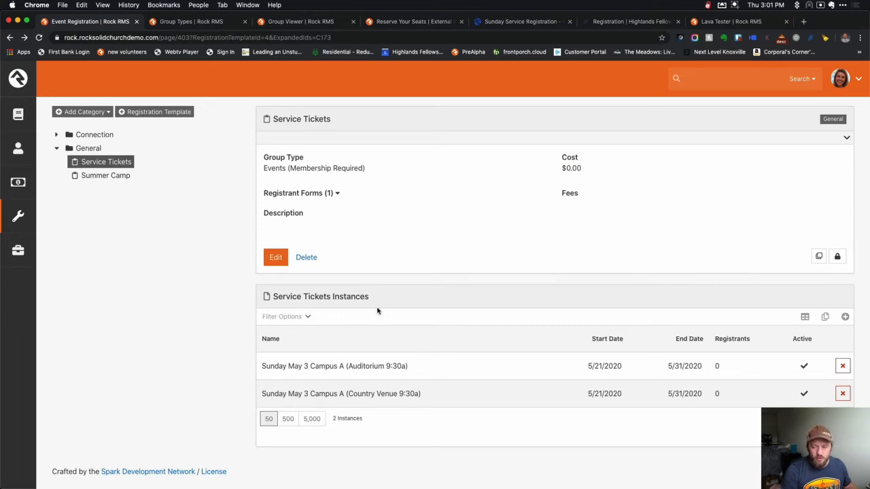
# Open the Campus A Auditorium 9:30a instance and compare it with the Lava's instance-name match.
pyautogui.click(306, 368)
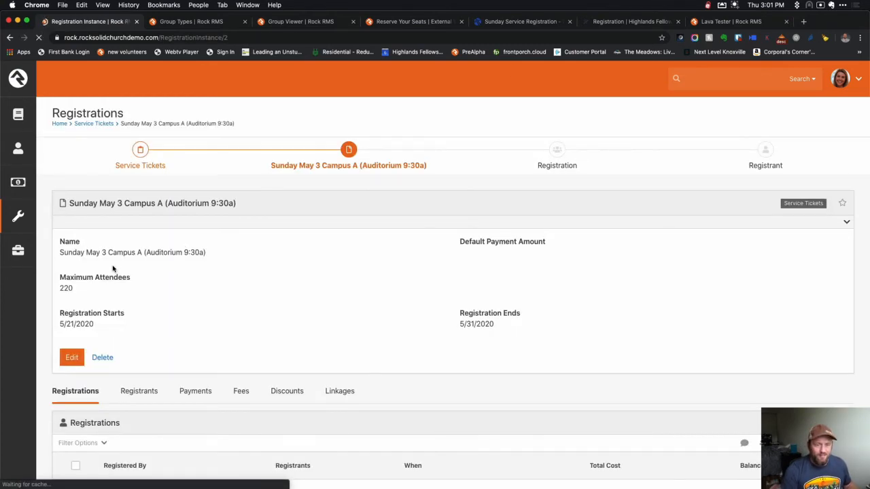
pyautogui.click(394, 22)
pyautogui.scroll(-2, 463, 282)
pyautogui.click(431, 199)
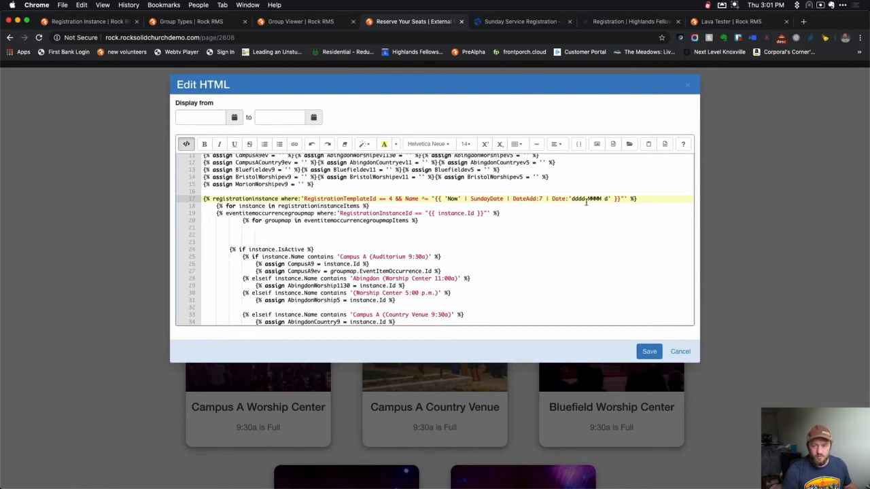
# Change the instance name's date from May 3 to May 31 and save.
pyautogui.click(108, 21)
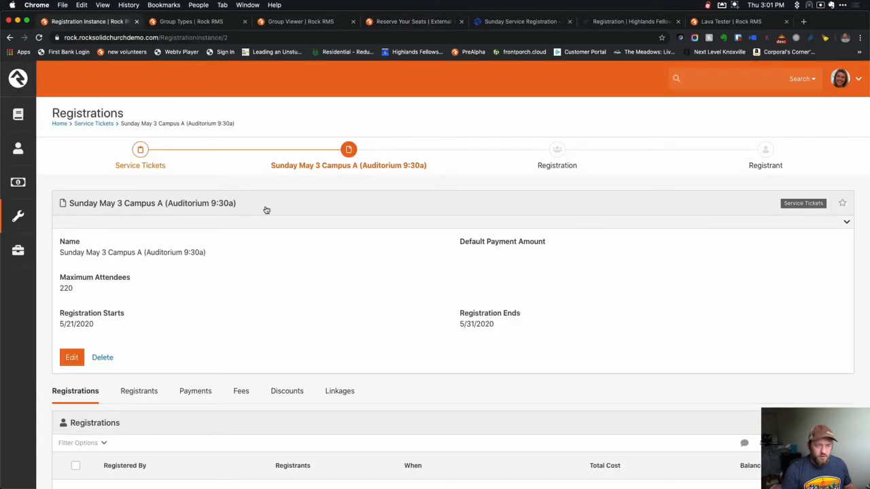
pyautogui.click(77, 357)
pyautogui.click(112, 245)
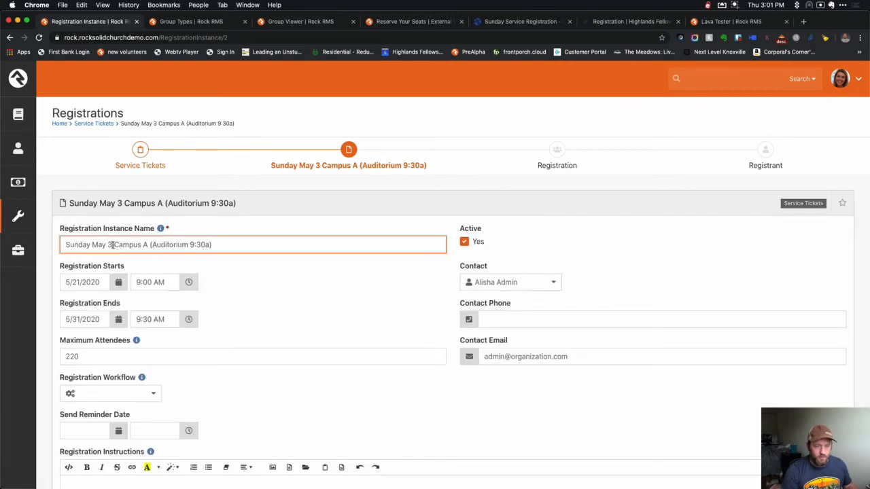
pyautogui.press('BackSpace')
pyautogui.write('1')
pyautogui.scroll(-10, 242, 299)
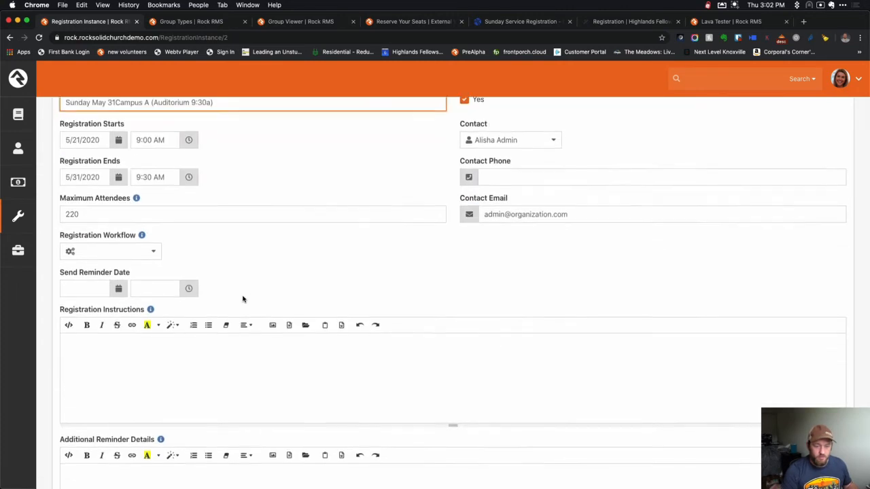
pyautogui.click(73, 432)
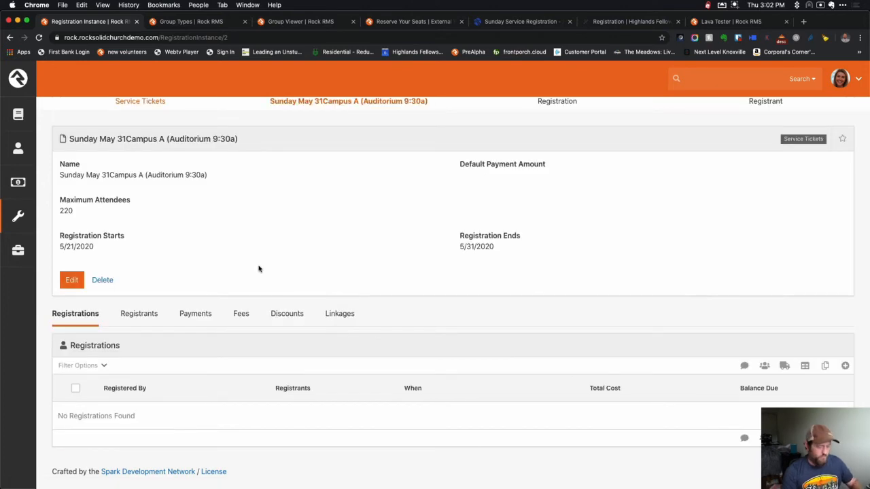
# Correct the name to 'Sunday May 31 Campus A (Auditorium 9:30a)', save, and view Sunday Service Registration.
pyautogui.click(72, 280)
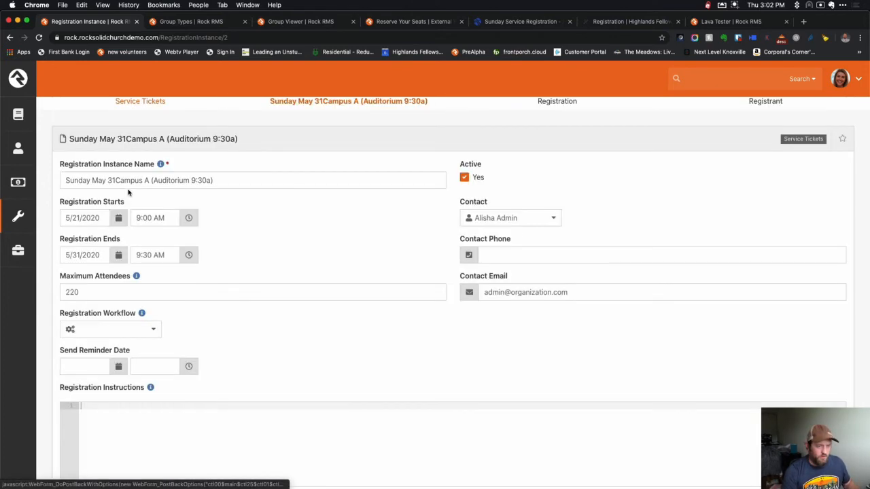
pyautogui.click(116, 180)
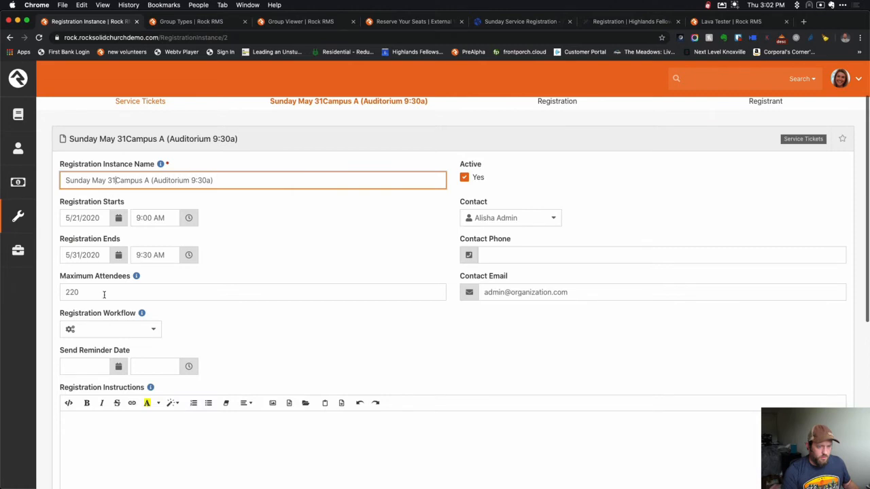
pyautogui.scroll(-6, 119, 228)
pyautogui.scroll(7, 169, 264)
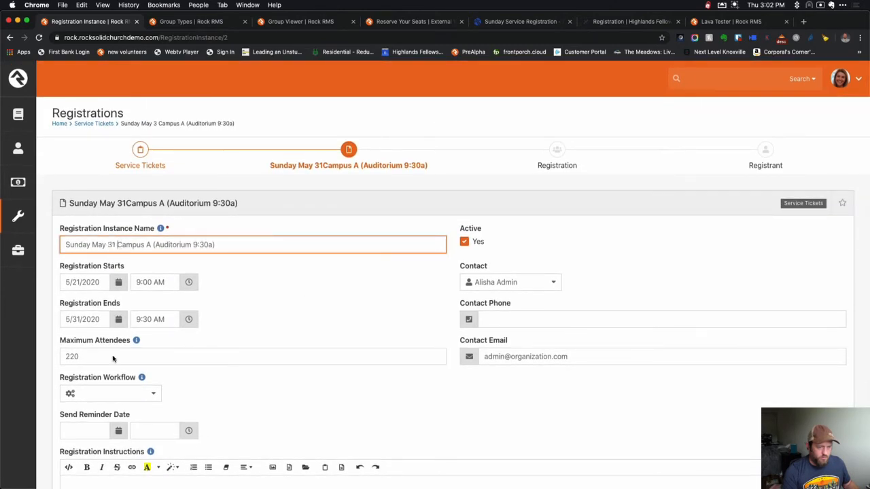
pyautogui.scroll(-6, 114, 374)
pyautogui.click(75, 431)
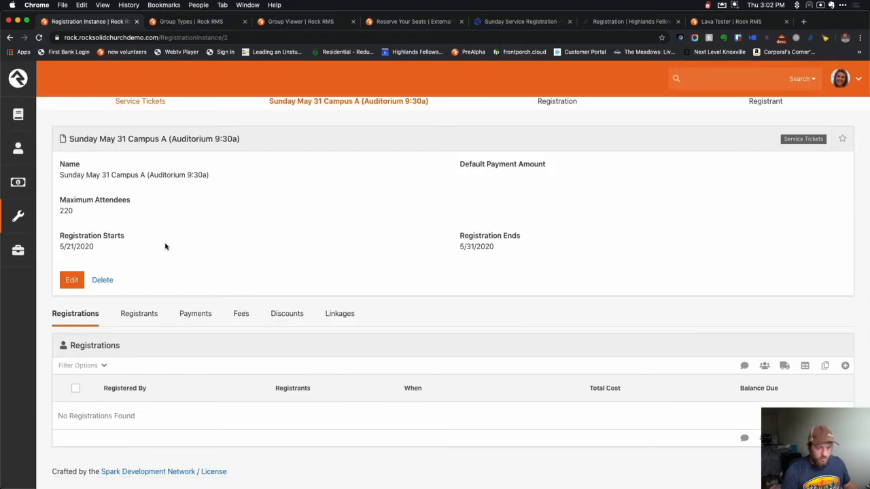
pyautogui.click(510, 21)
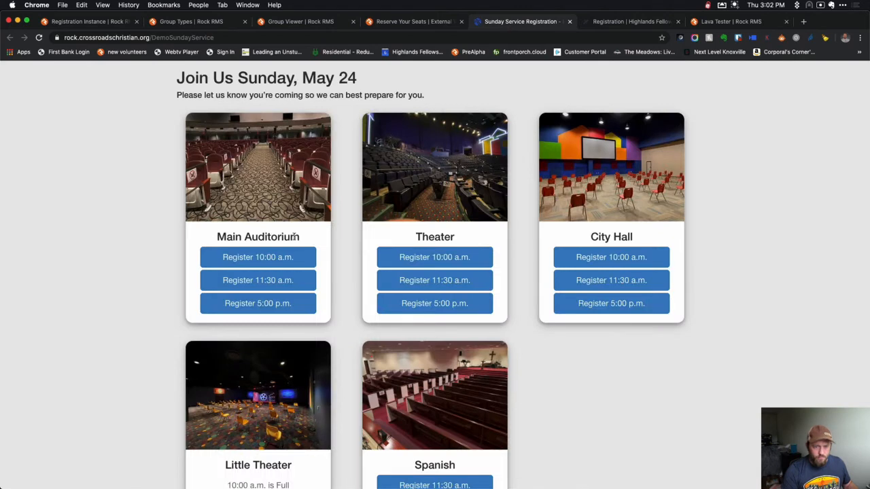
# Delete {{ CampusA9 }} from line 102, save, and open Campus A's Register 9:30 a.m. form.
pyautogui.click(406, 21)
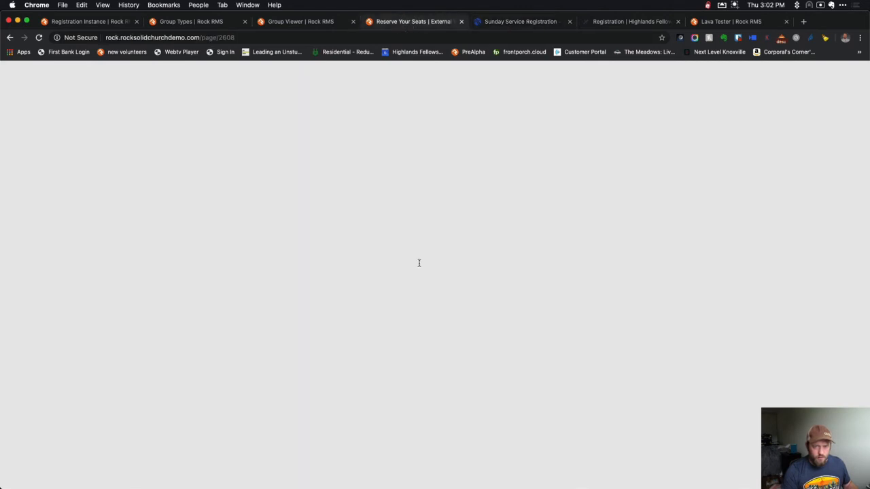
pyautogui.scroll(-15, 310, 243)
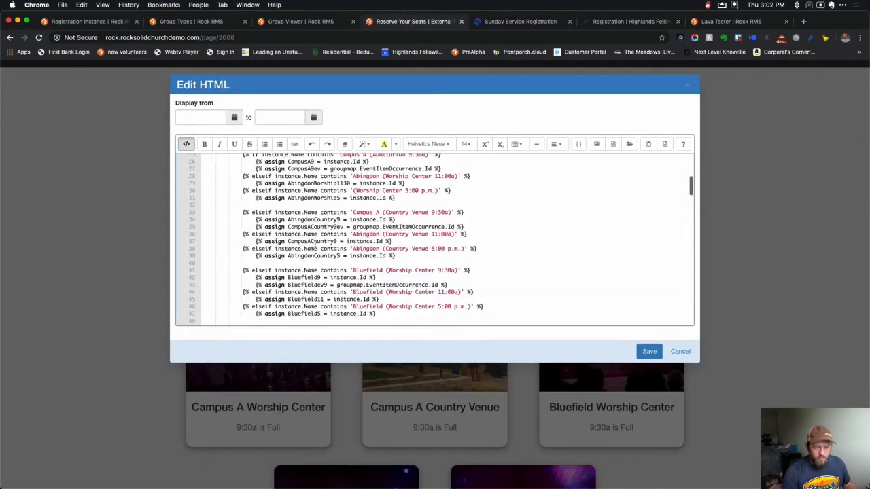
pyautogui.moveTo(269, 206); pyautogui.dragTo(203, 206)
pyautogui.press('BackSpace')
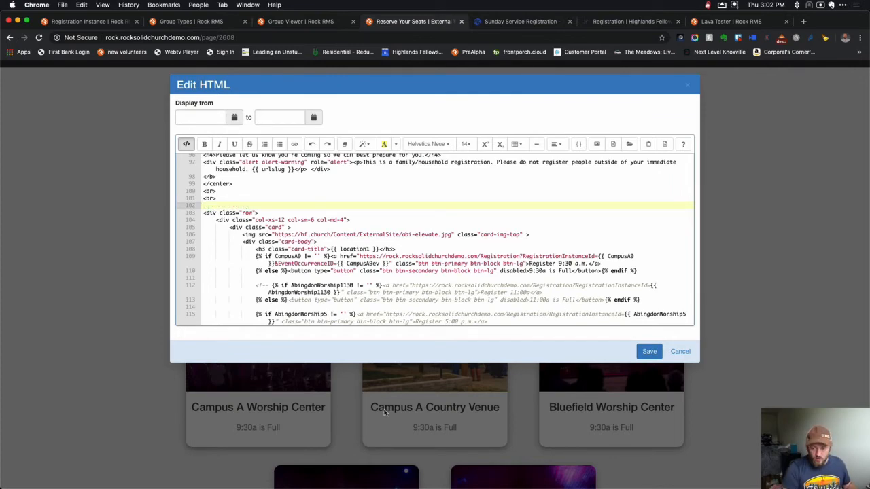
pyautogui.click(647, 352)
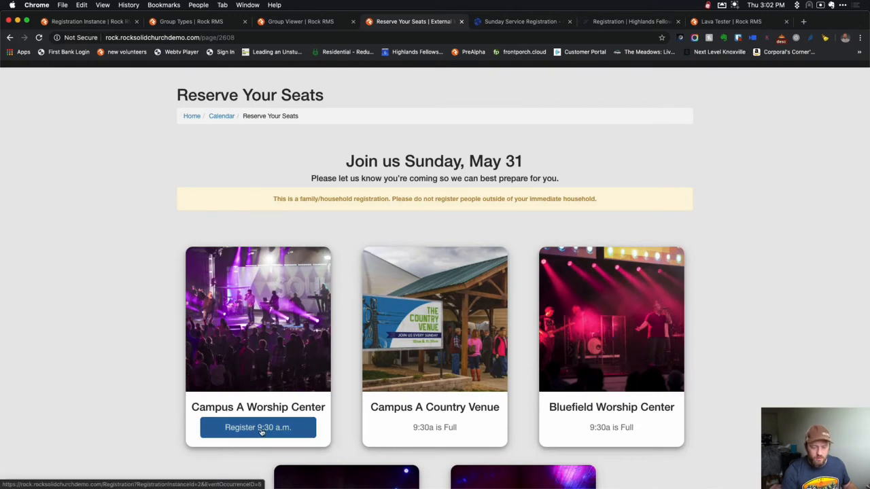
pyautogui.click(261, 432)
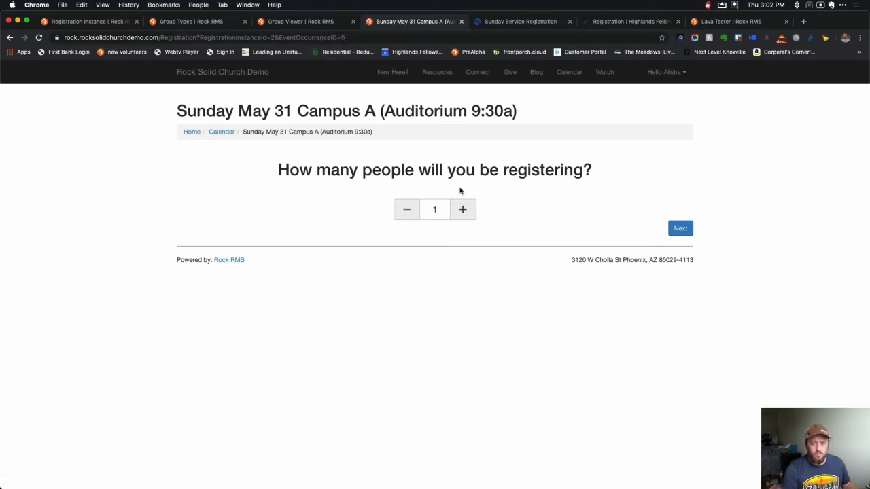
# Start a two-person registration, then back out to the number-of-people step.
pyautogui.click(465, 210)
pyautogui.click(686, 233)
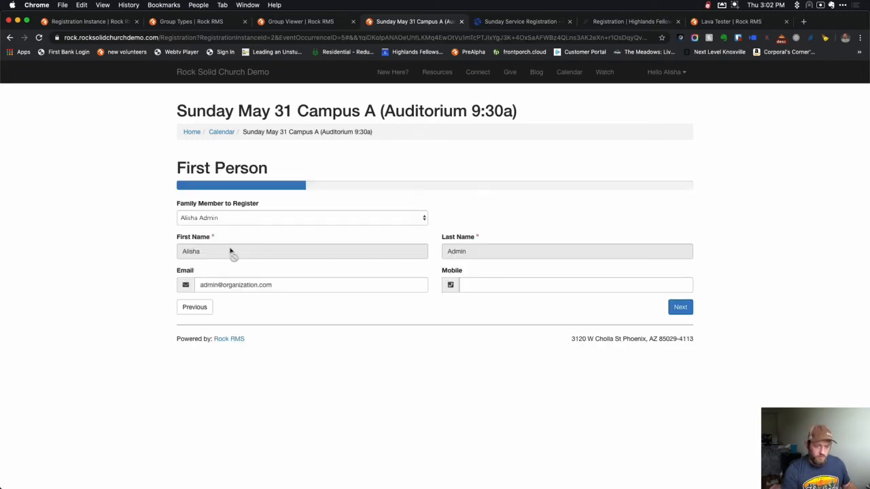
pyautogui.click(680, 307)
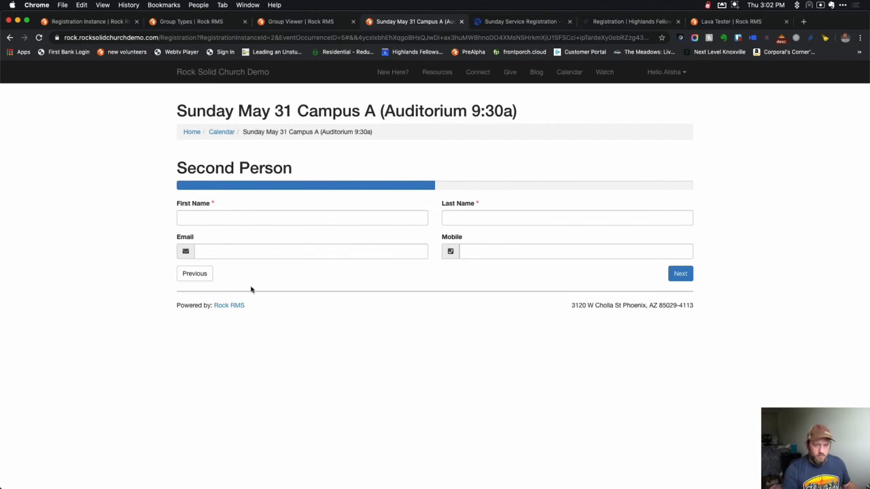
pyautogui.click(195, 275)
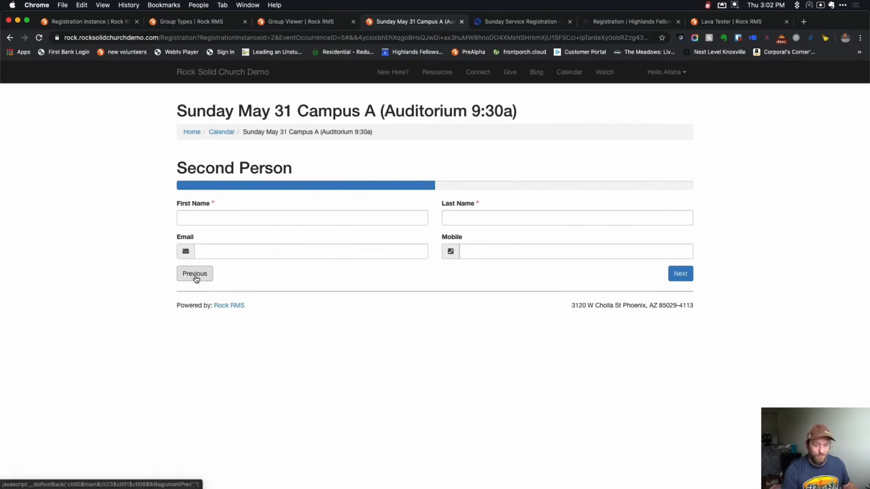
pyautogui.click(203, 306)
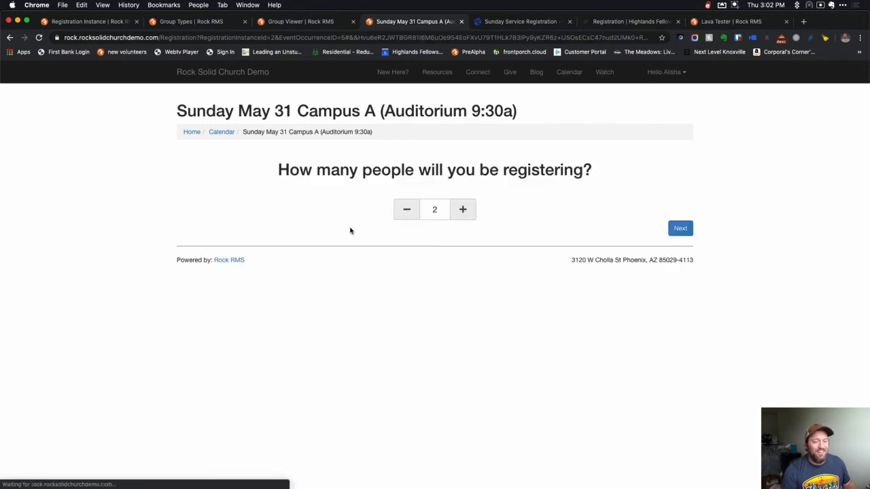
# Submit a one-person registration for Sunday May 31 Campus A (Auditorium 9:30a) and return to the Registration Instance page.
pyautogui.click(408, 210)
pyautogui.click(674, 229)
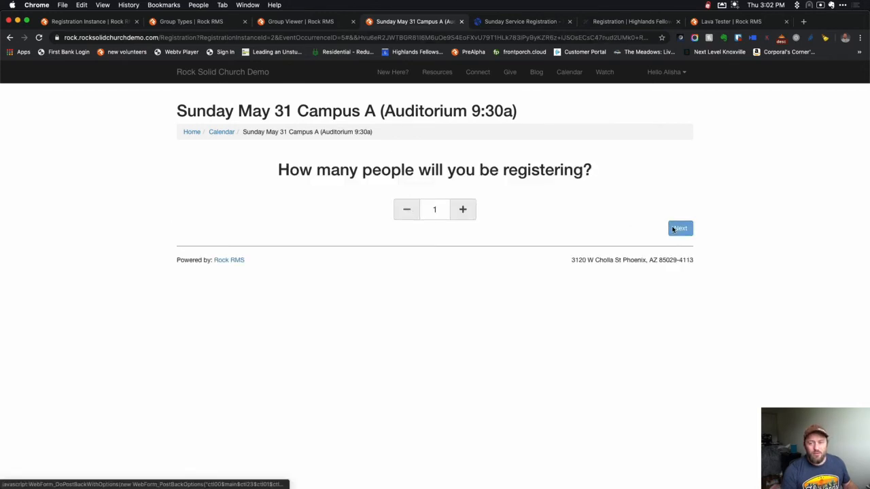
pyautogui.click(681, 307)
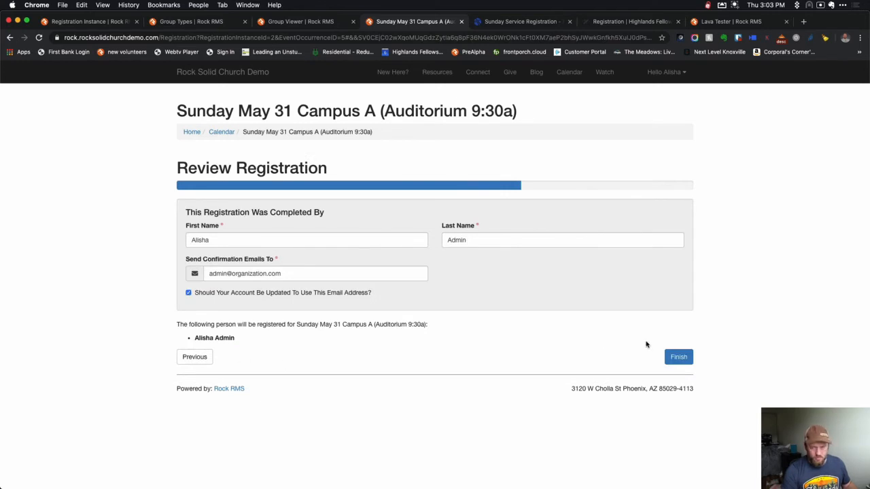
pyautogui.click(679, 356)
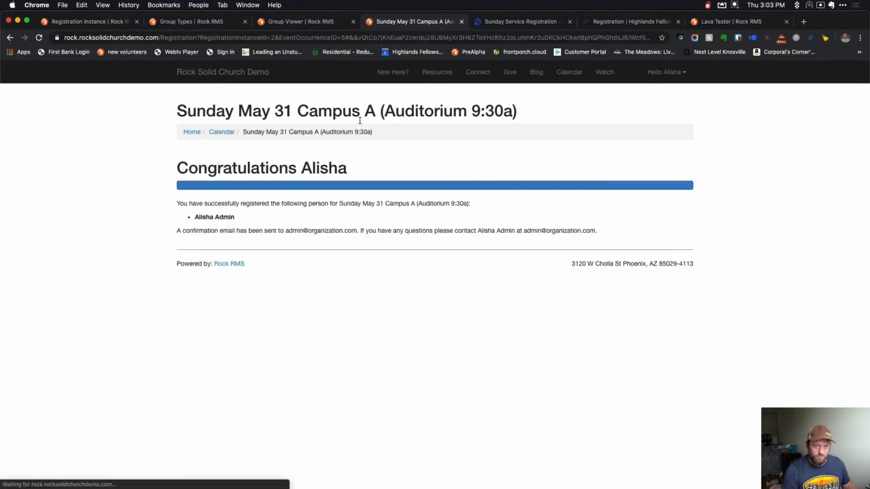
pyautogui.click(94, 21)
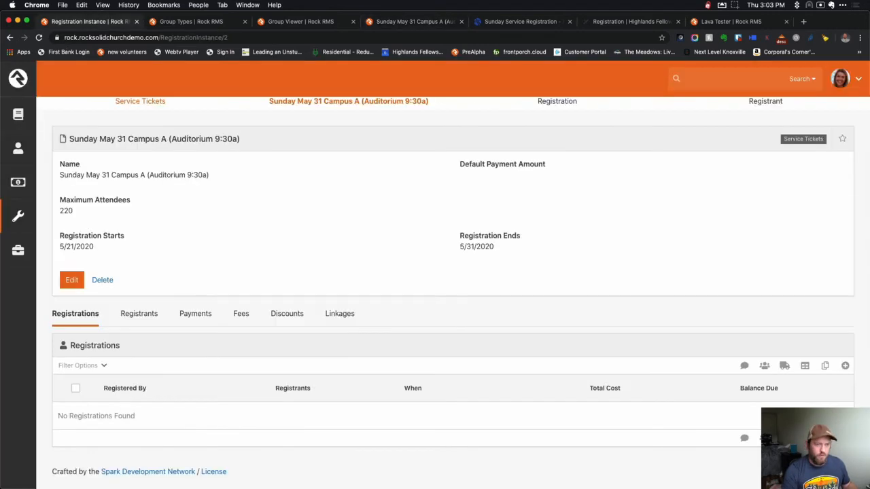
# Confirm the new registrant in the Sunday May 3 Campus A (Auditorium 9:30a) group in Group Viewer, then show Sunday Service Registration.
pyautogui.click(30, 149)
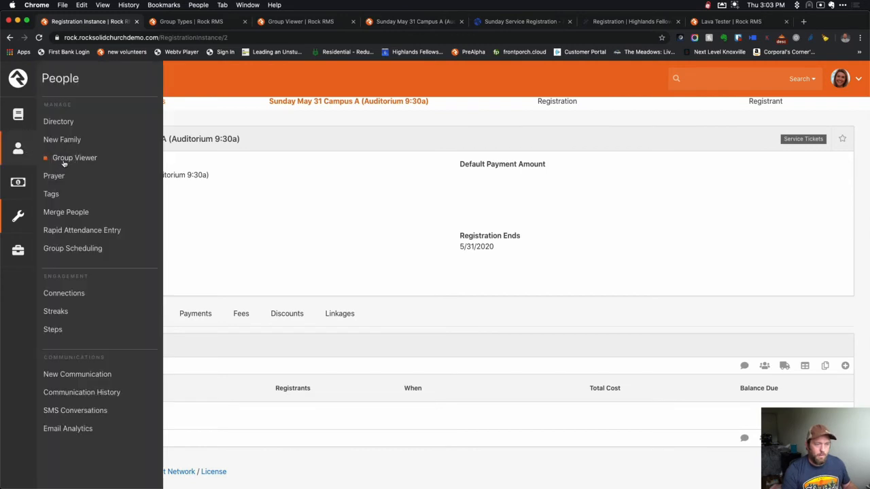
pyautogui.click(64, 163)
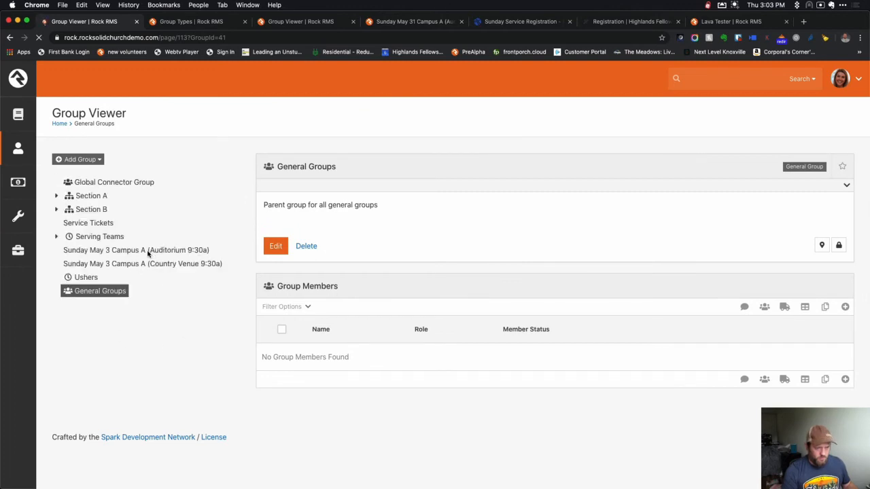
pyautogui.click(148, 252)
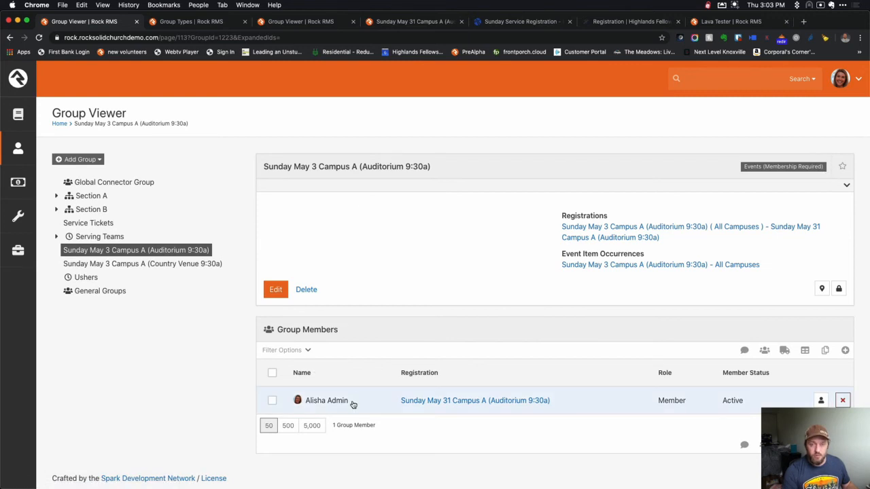
pyautogui.click(497, 22)
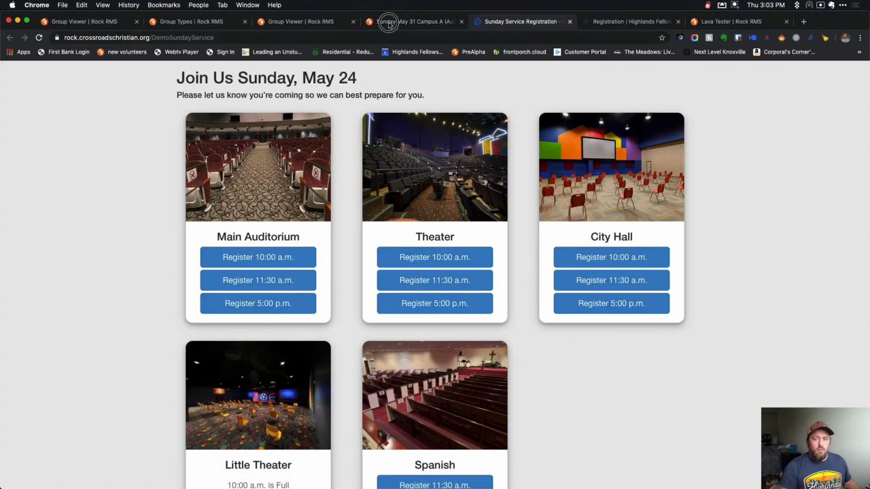
# Return the Sunday May 31 tab to Reserve Your Seats and open the ticket info block's HTML editor.
pyautogui.click(389, 23)
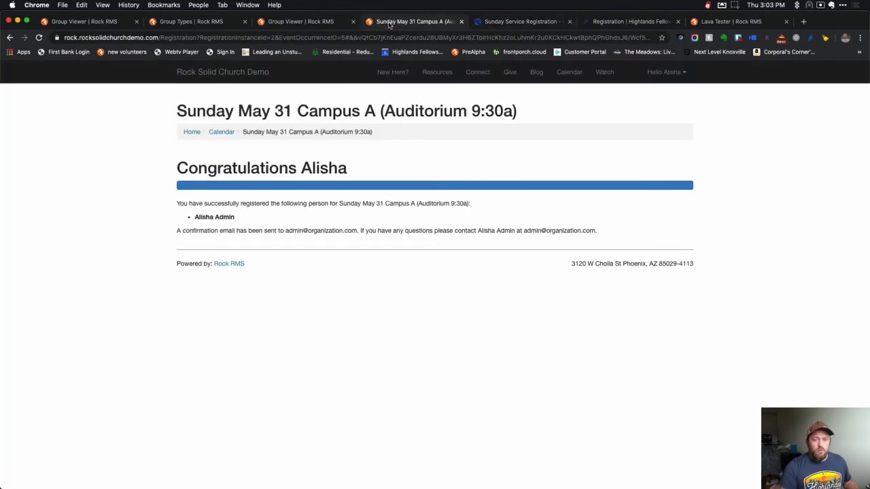
pyautogui.rightClick(9, 37)
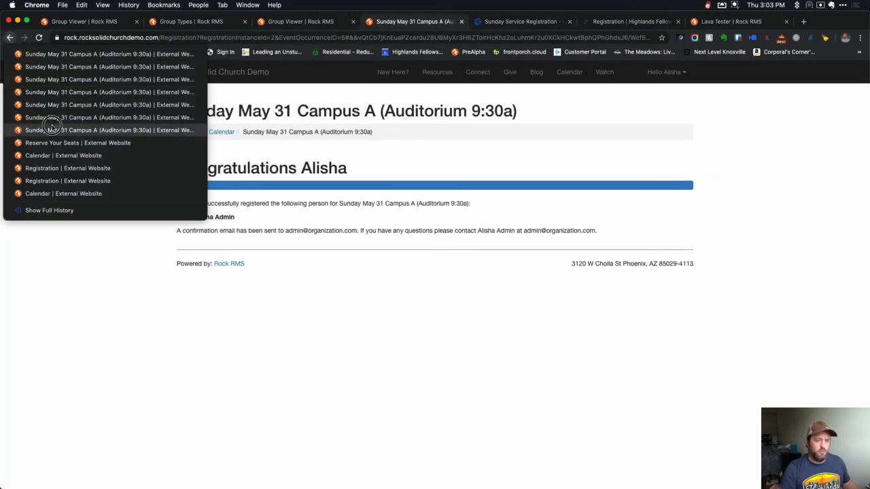
pyautogui.click(52, 142)
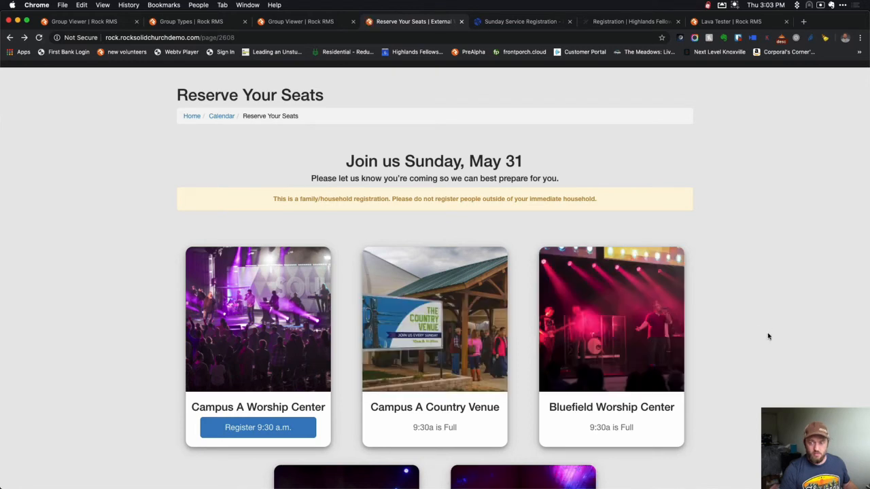
pyautogui.scroll(-2, 709, 367)
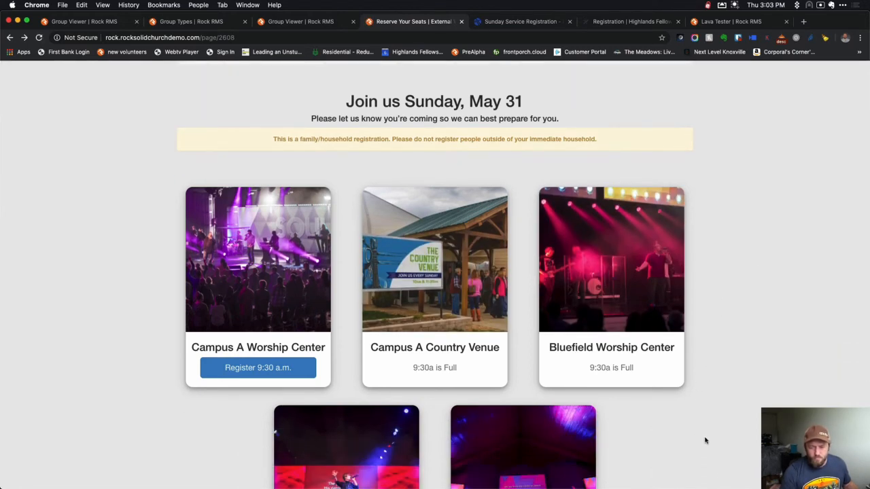
pyautogui.click(734, 481)
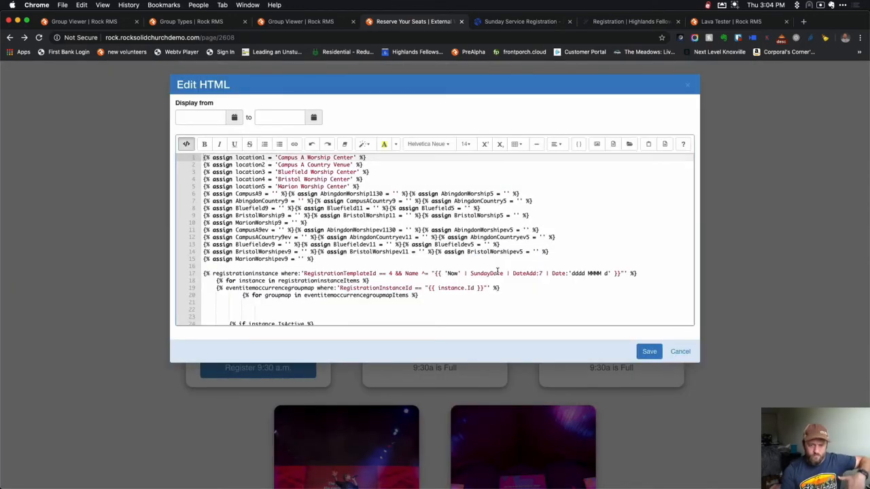
pyautogui.click(263, 215)
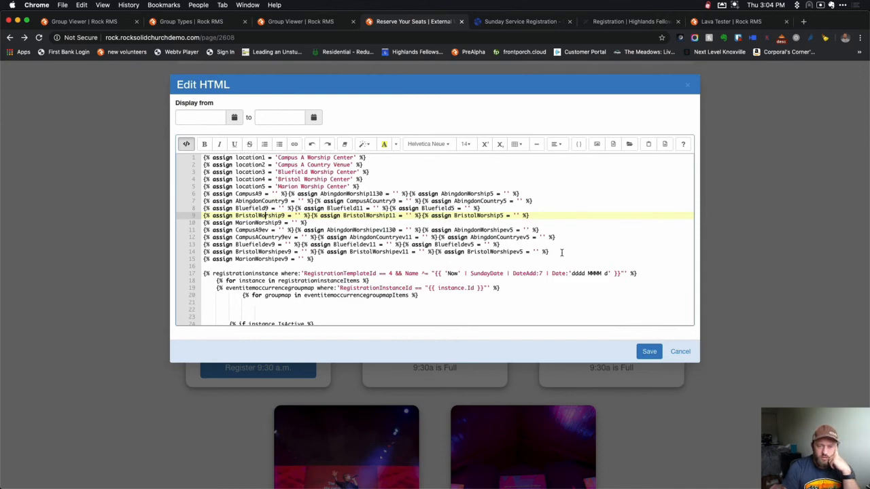
pyautogui.click(681, 352)
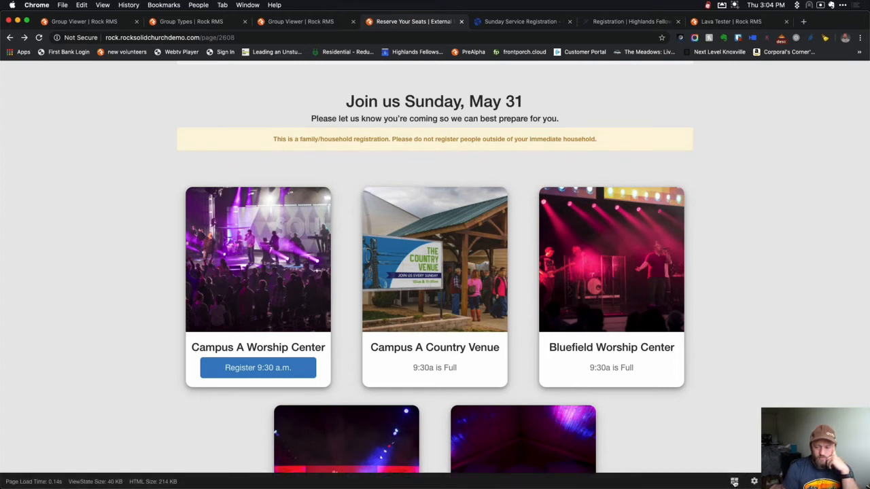
pyautogui.moveTo(190, 82)
pyautogui.click(225, 81)
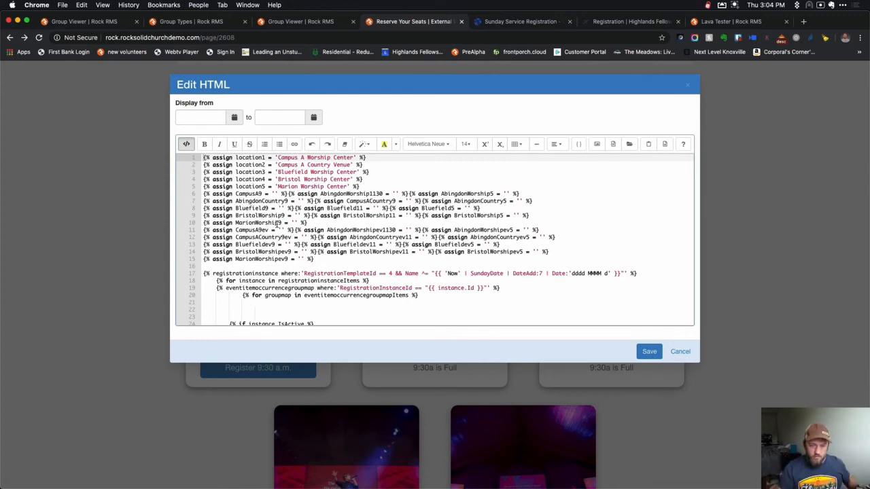
pyautogui.scroll(-5, 277, 224)
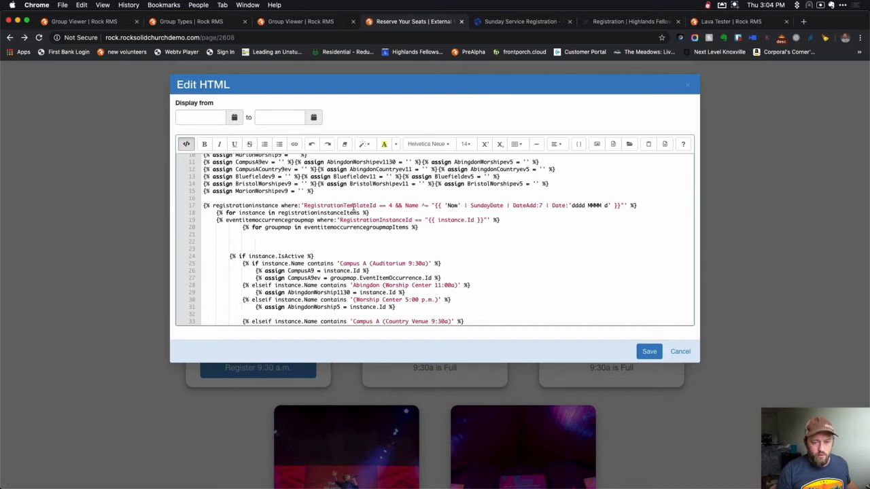
pyautogui.doubleClick(424, 206)
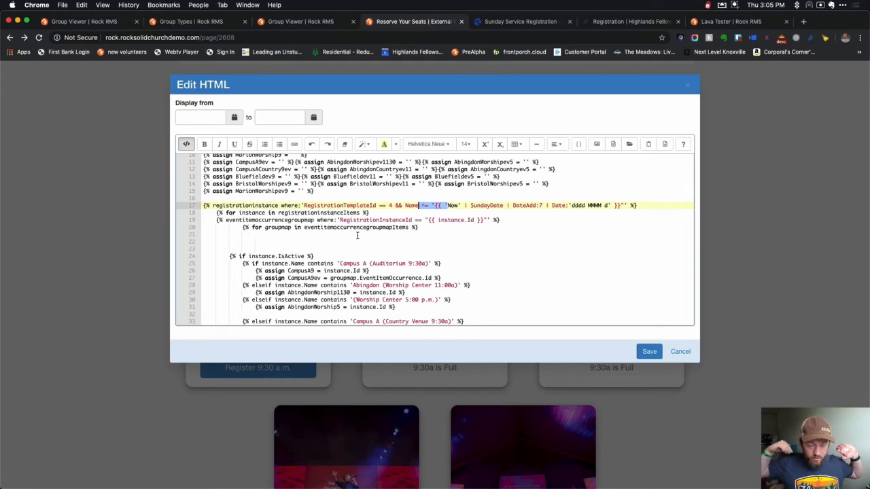
pyautogui.moveTo(242, 228); pyautogui.dragTo(406, 250)
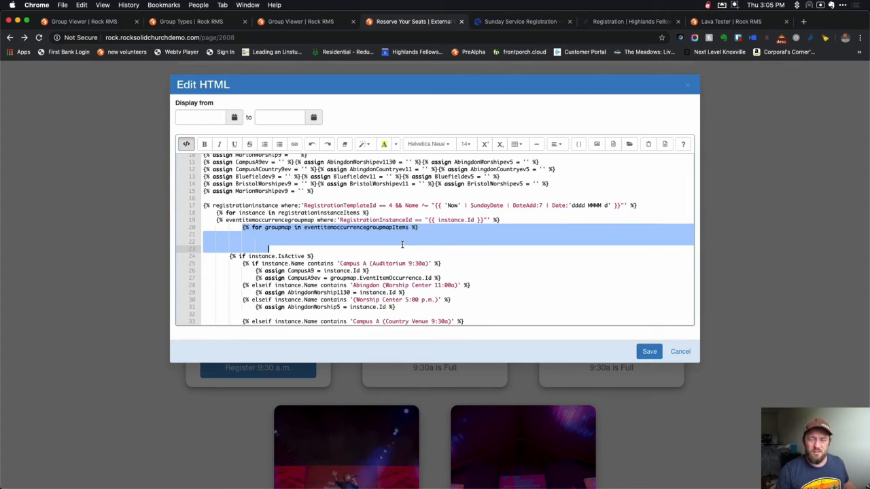
pyautogui.click(305, 243)
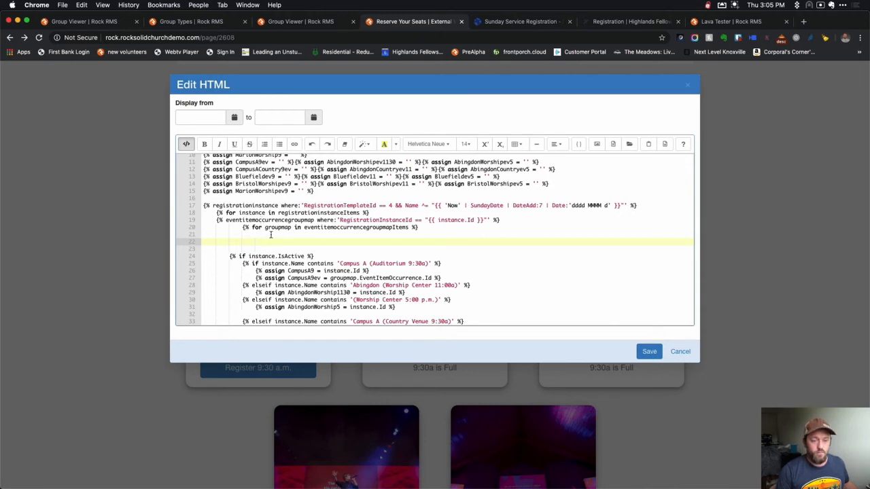
pyautogui.scroll(-2, 337, 249)
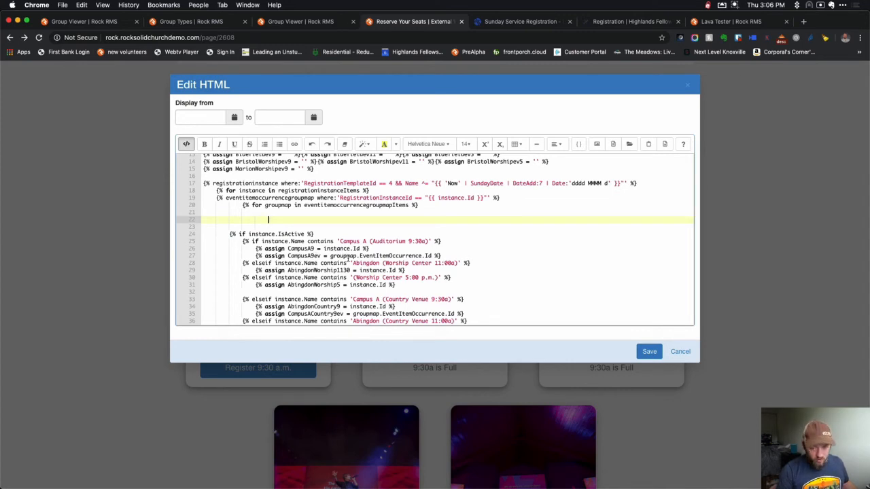
# Review the style section's CSS rules down to the closing style tag, then cancel the HTML editor without saving.
pyautogui.scroll(-3, 340, 258)
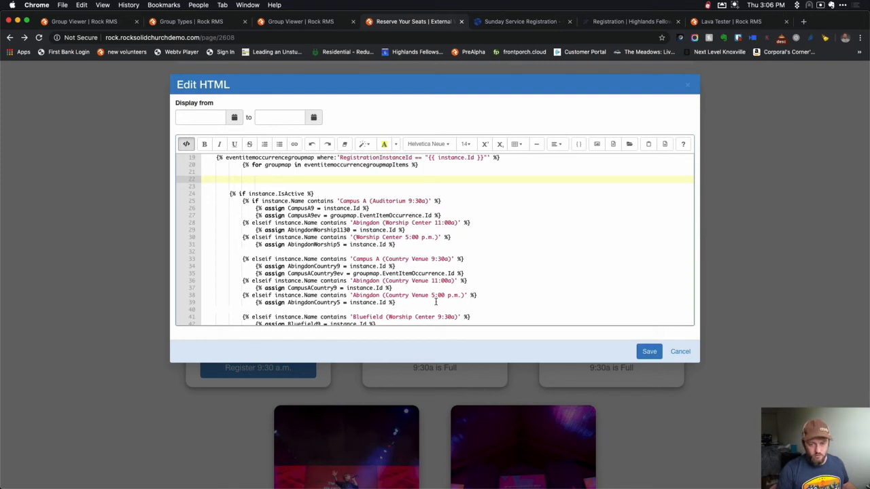
pyautogui.scroll(-5, 414, 281)
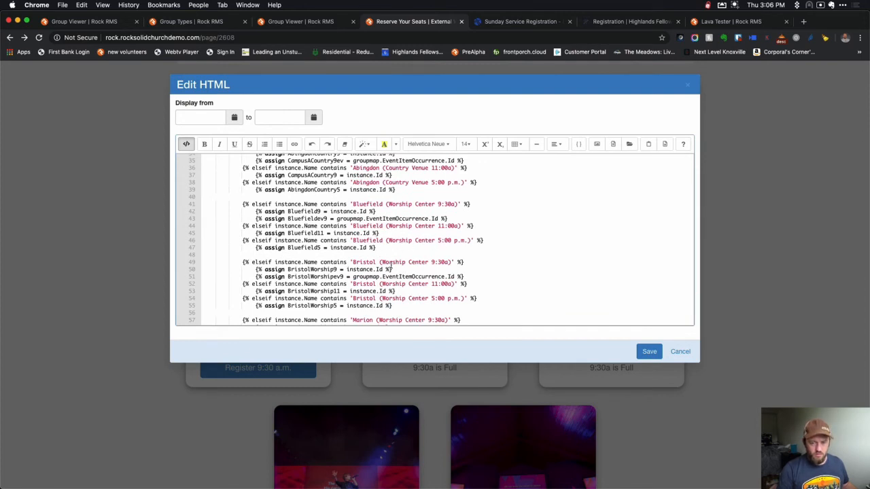
pyautogui.scroll(-3, 436, 299)
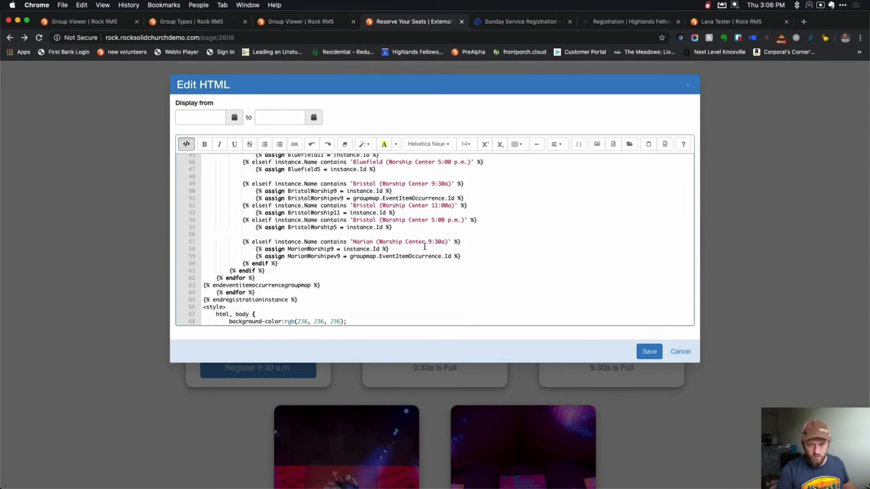
pyautogui.scroll(-2, 396, 252)
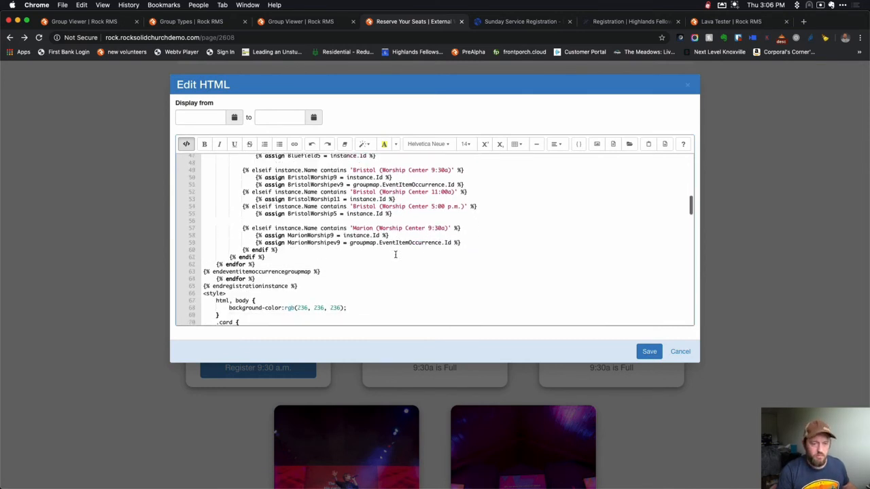
pyautogui.scroll(-4, 344, 276)
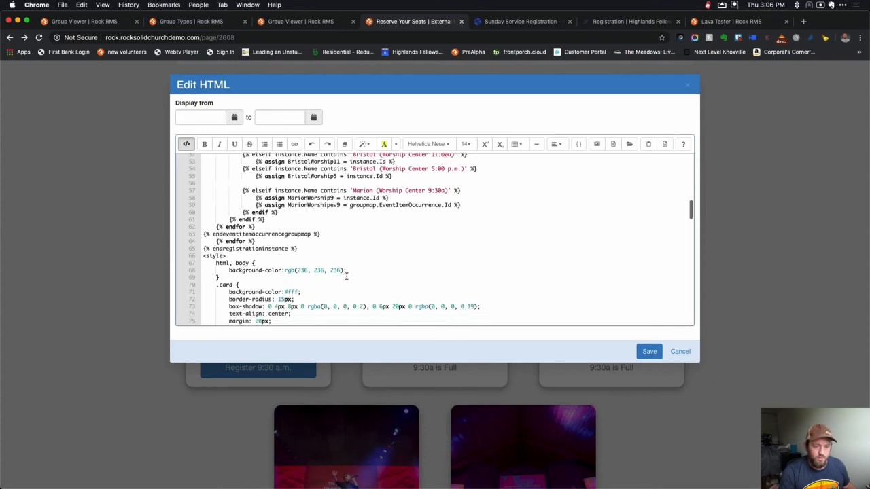
pyautogui.moveTo(205, 192); pyautogui.dragTo(270, 308)
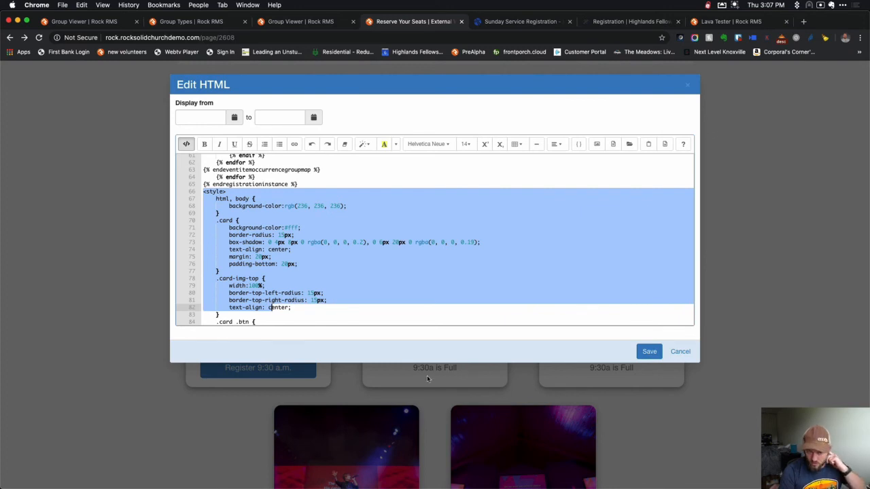
pyautogui.scroll(-5, 275, 279)
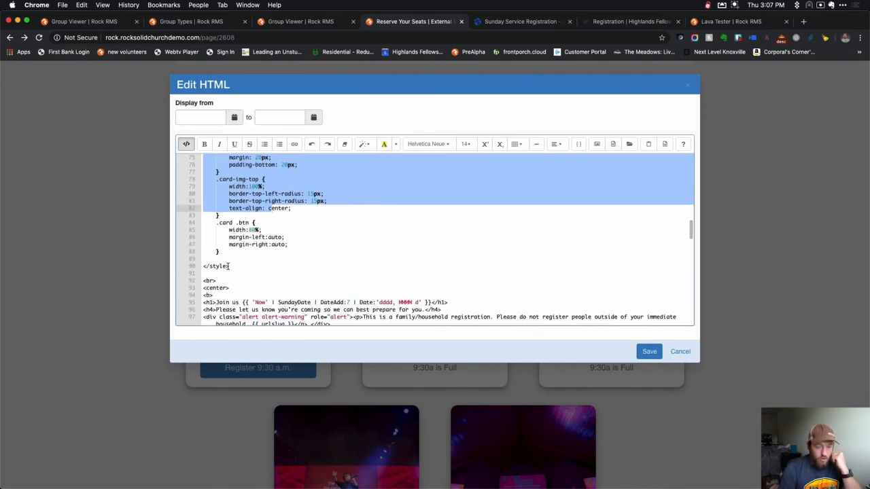
pyautogui.moveTo(203, 266); pyautogui.dragTo(229, 265)
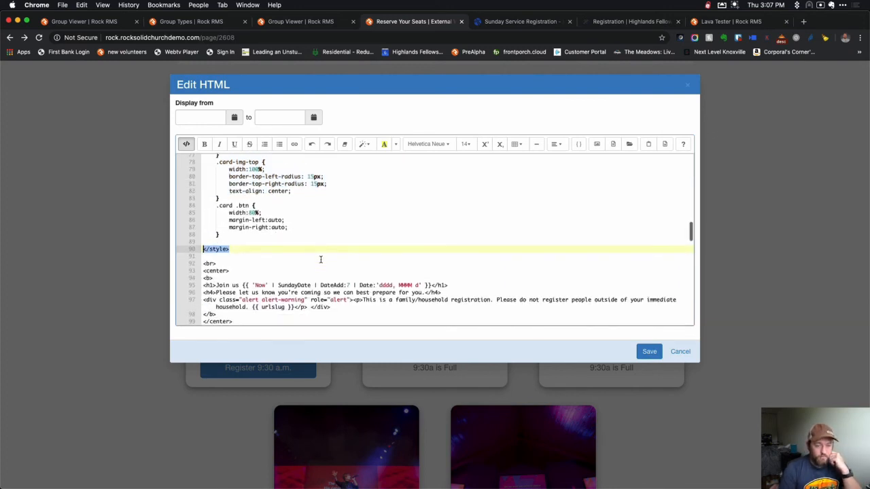
pyautogui.scroll(-4, 320, 259)
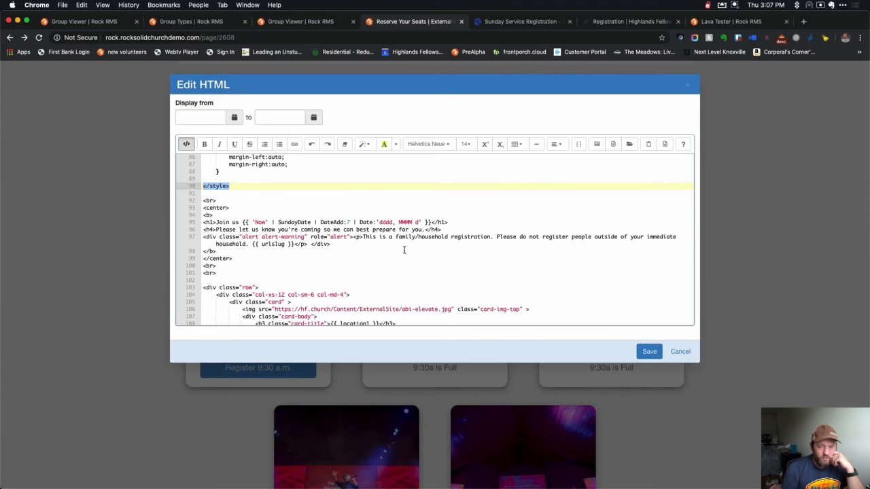
pyautogui.click(682, 352)
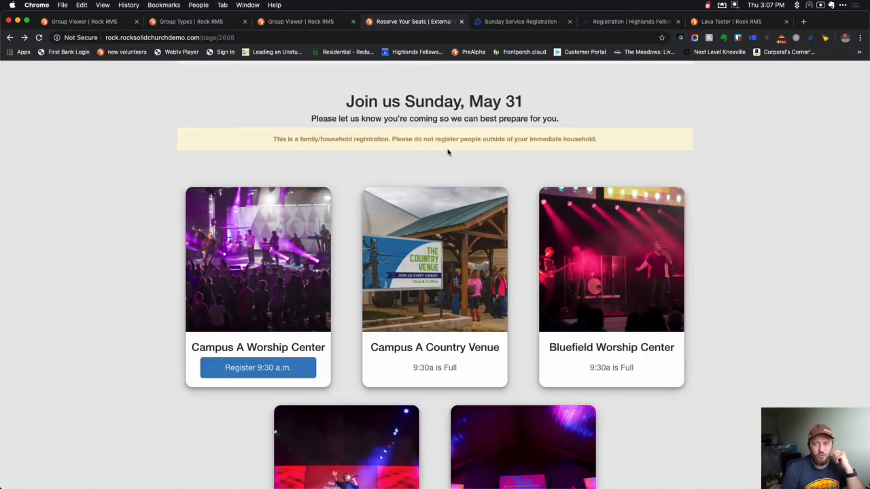
# Reopen the Reserve Your Seats block's HTML editor and browse the 'Join us' heading and Campus A card code.
pyautogui.moveTo(734, 481)
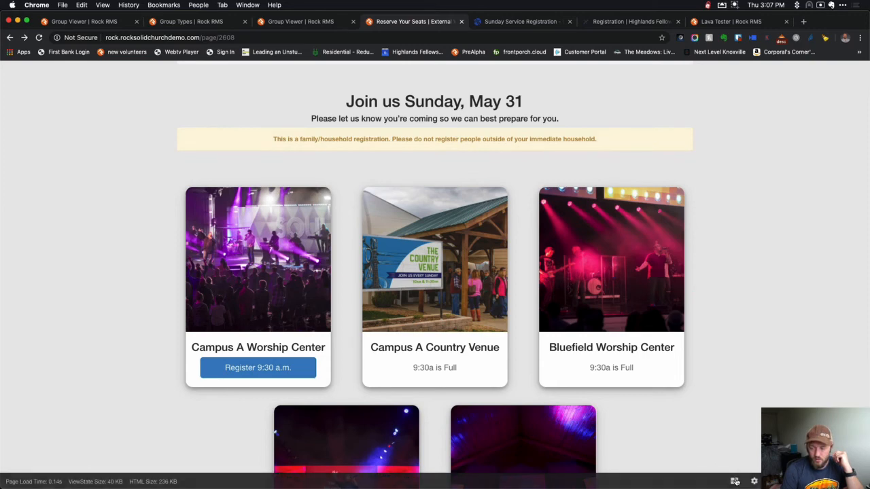
pyautogui.moveTo(185, 80)
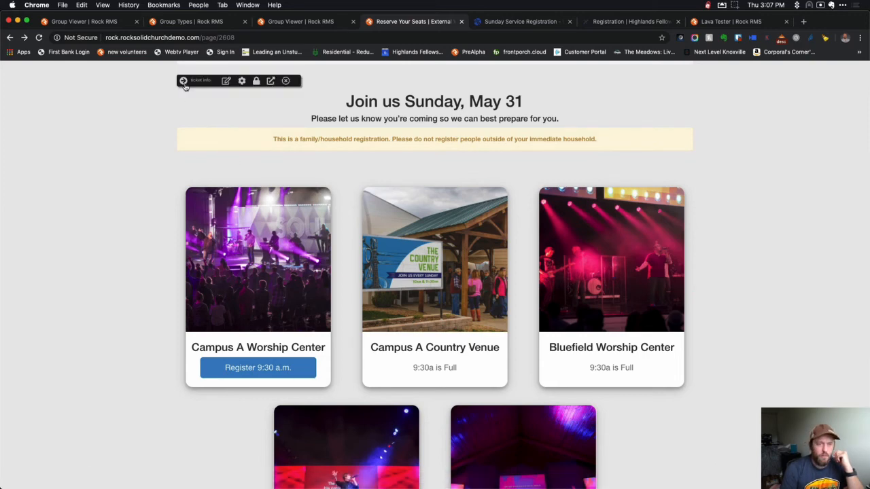
pyautogui.click(226, 81)
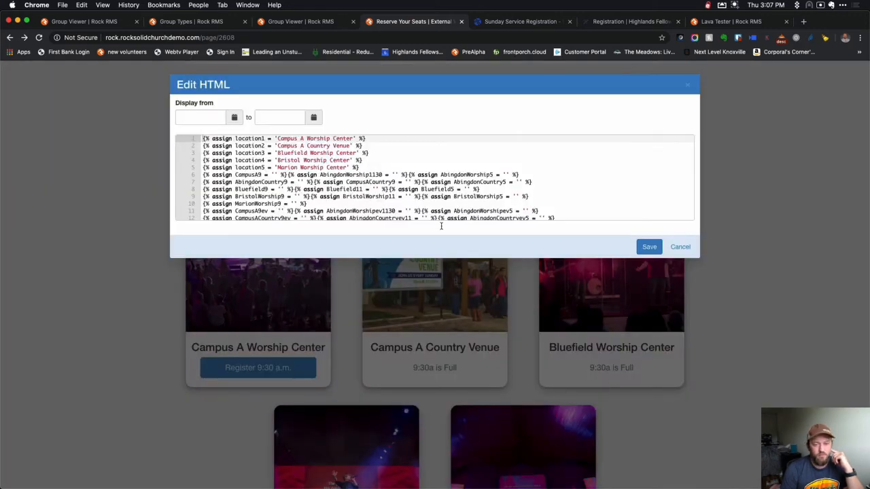
pyautogui.scroll(-6, 360, 262)
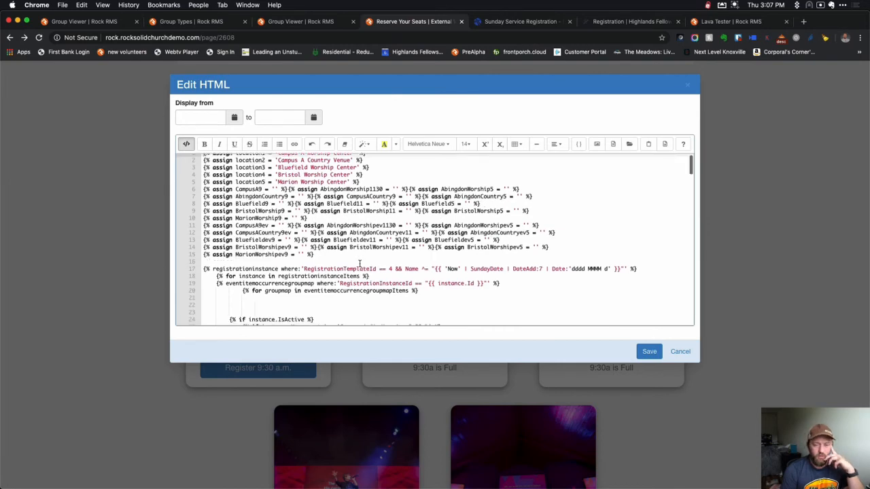
pyautogui.scroll(-10, 360, 262)
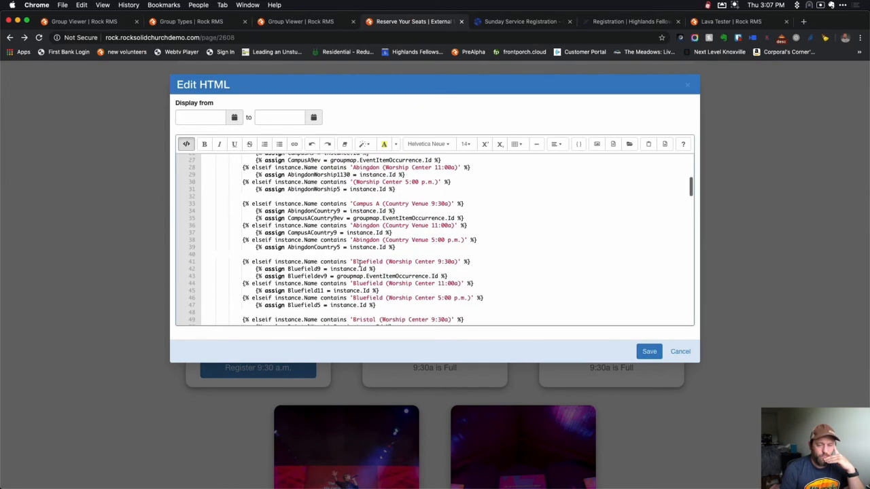
pyautogui.scroll(-12, 359, 264)
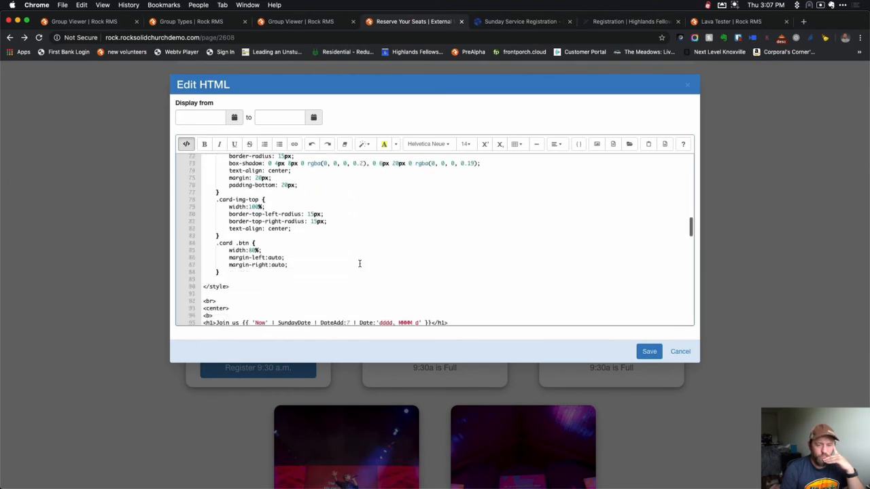
pyautogui.scroll(-3, 359, 264)
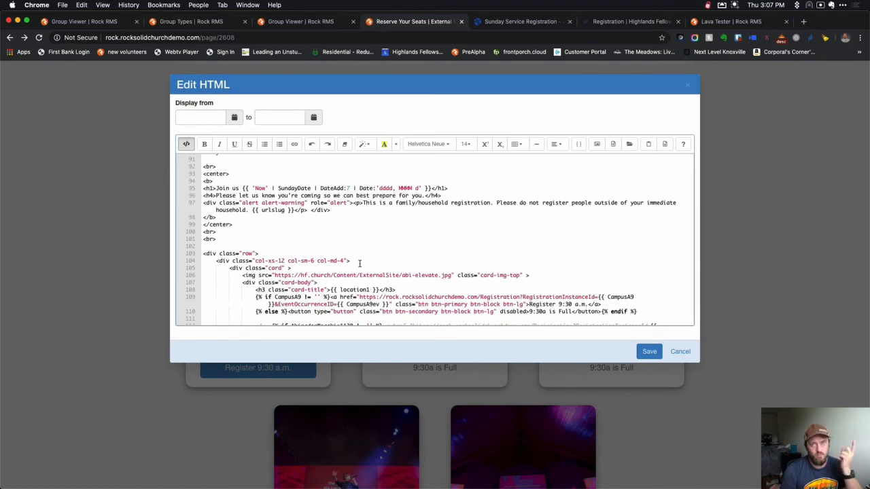
pyautogui.scroll(-3, 389, 257)
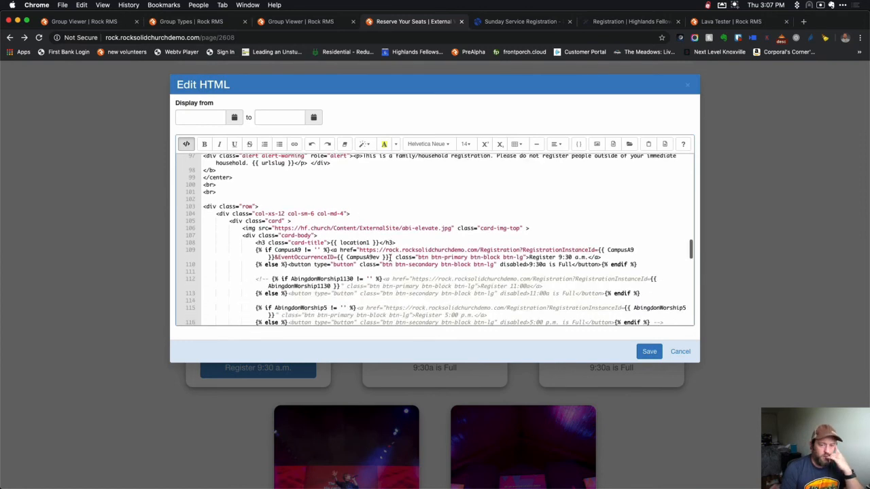
pyautogui.scroll(3, 390, 259)
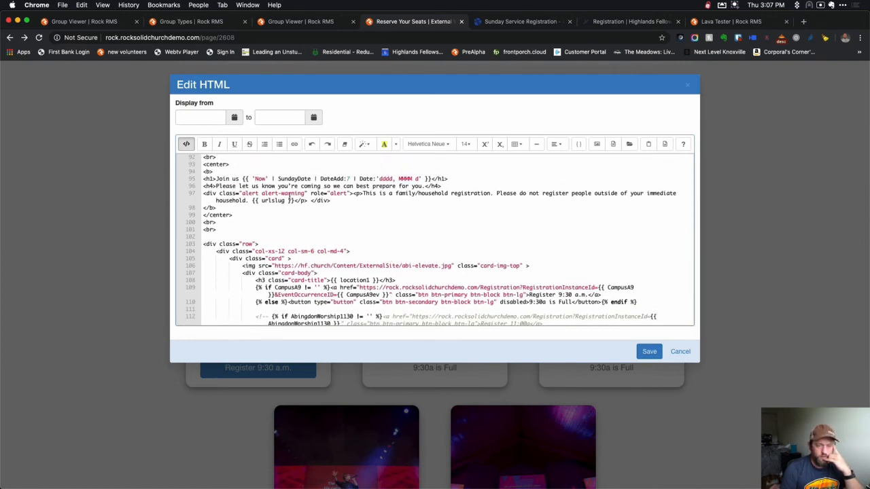
# Delete the {{ urlslug }} output from the household notice on line 97.
pyautogui.moveTo(297, 201); pyautogui.dragTo(251, 204)
pyautogui.press('BackSpace')
pyautogui.press('BackSpace')
pyautogui.scroll(-3, 323, 226)
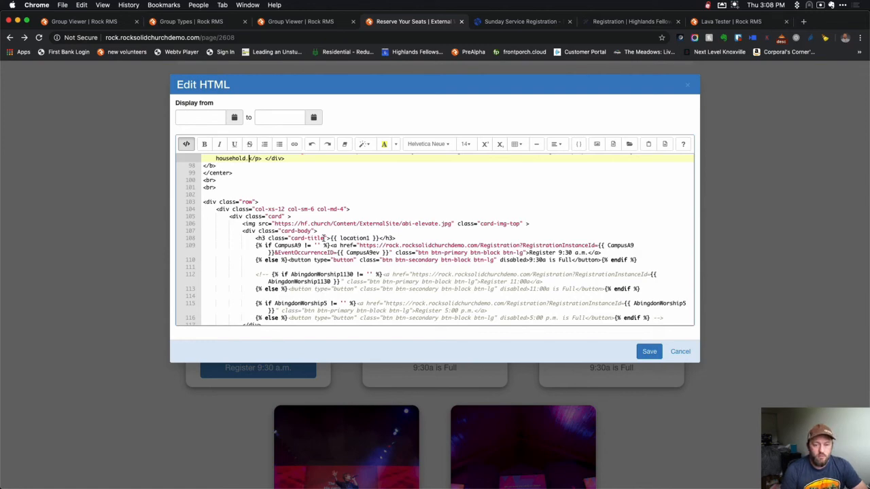
pyautogui.scroll(15, 370, 233)
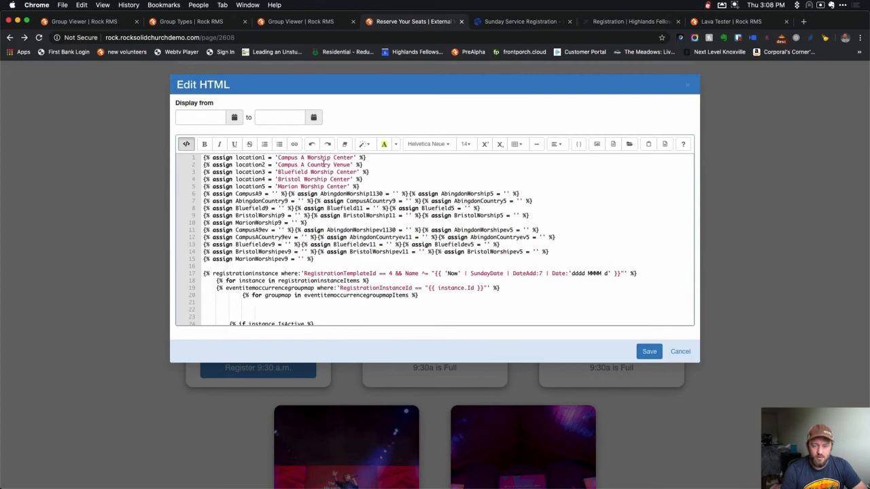
pyautogui.scroll(-9, 327, 230)
pyautogui.scroll(-8, 327, 230)
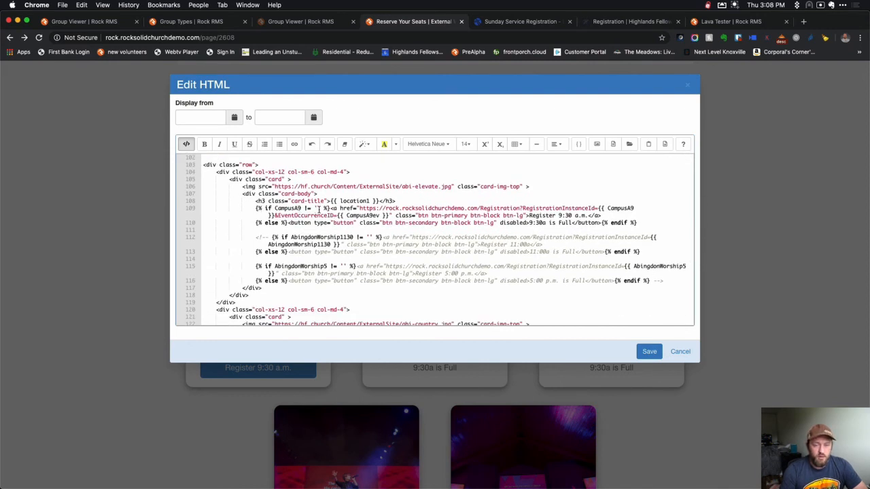
pyautogui.scroll(10, 320, 211)
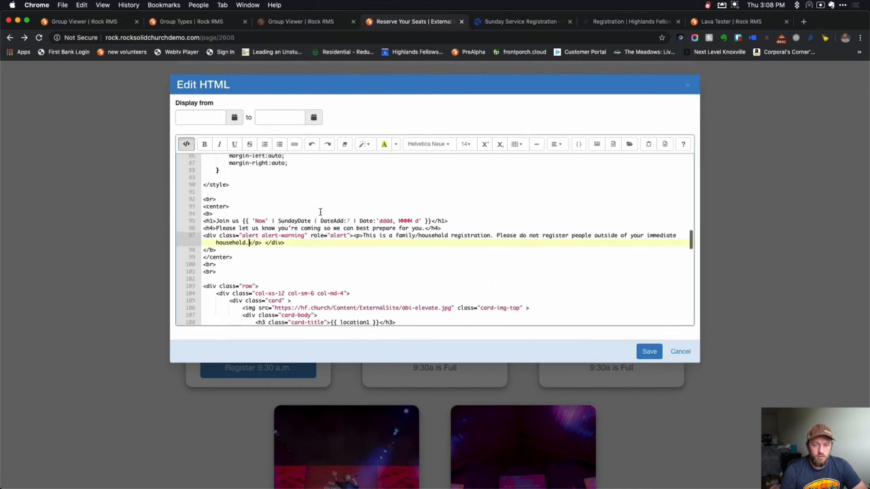
pyautogui.scroll(-10, 320, 213)
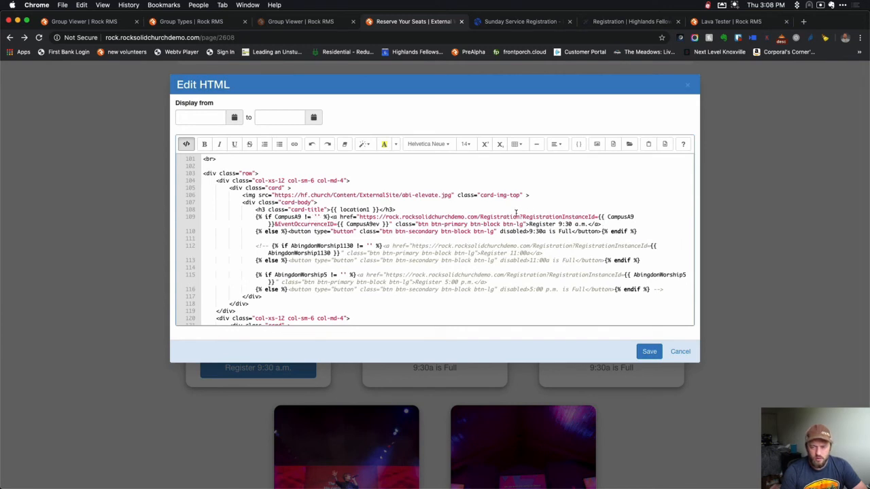
# Edit the CampusA9 condition and change the Campus A button label to 'Register 9:00 a.m.'.
pyautogui.click(635, 217)
pyautogui.press('BackSpace')
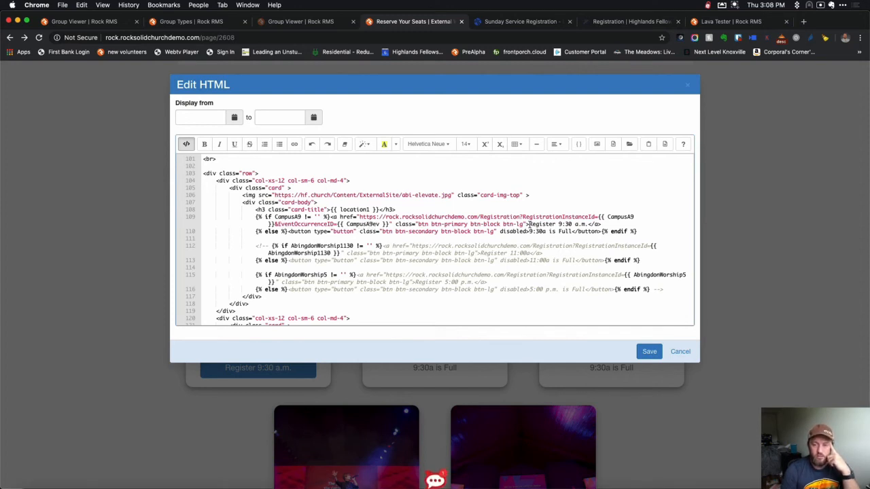
pyautogui.click(565, 224)
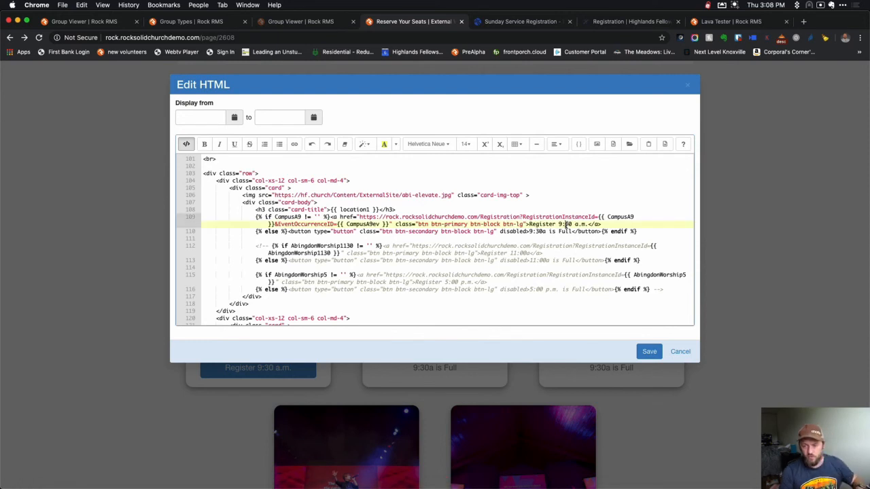
pyautogui.moveTo(567, 225); pyautogui.dragTo(569, 224)
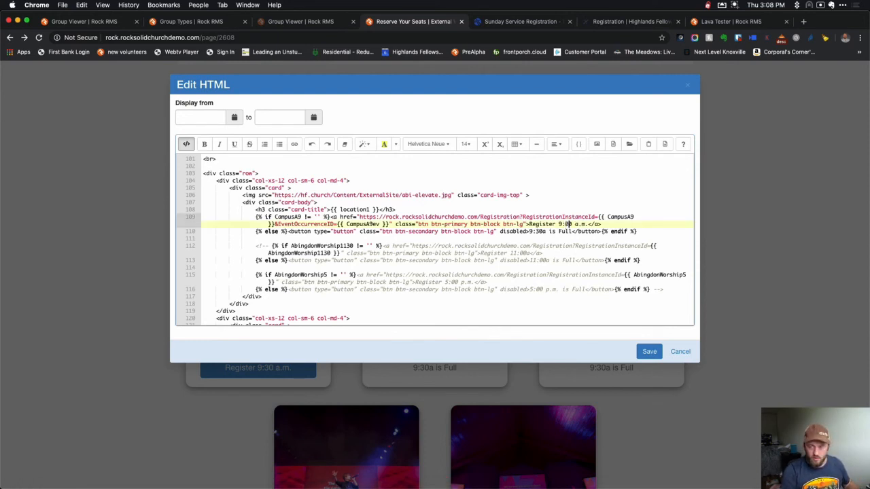
pyautogui.write('0')
pyautogui.click(539, 231)
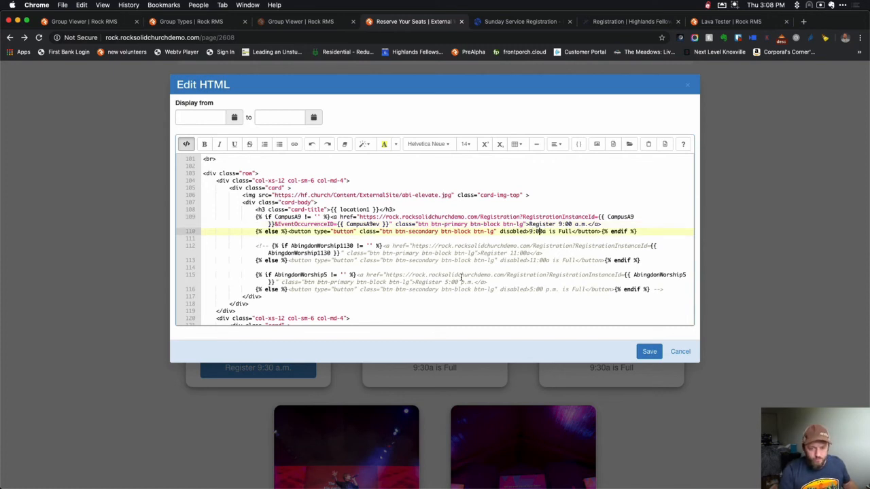
# Review the edited code and save the Reserve Your Seats block.
pyautogui.scroll(-5, 461, 279)
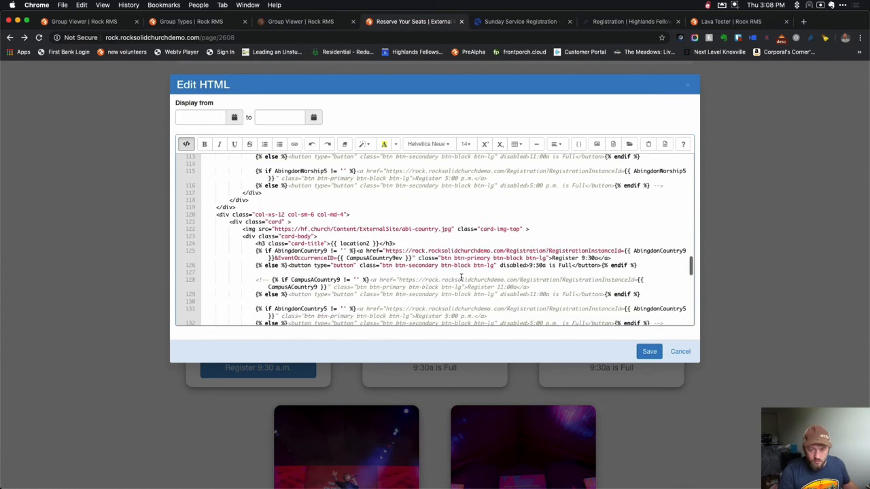
pyautogui.scroll(2, 311, 188)
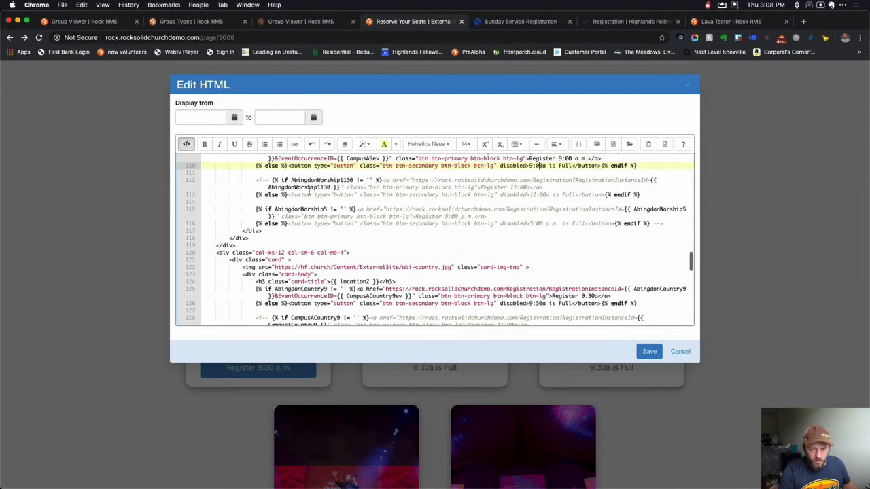
pyautogui.scroll(-3, 406, 294)
pyautogui.scroll(-6, 406, 294)
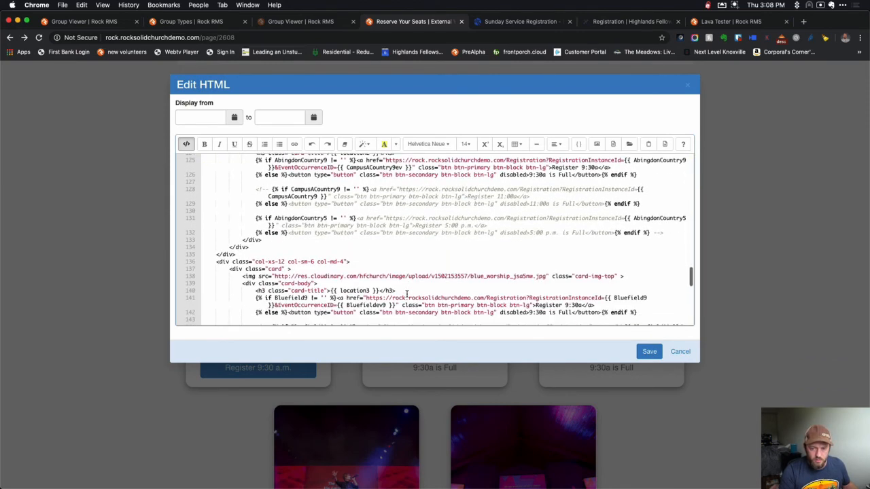
pyautogui.scroll(3, 407, 293)
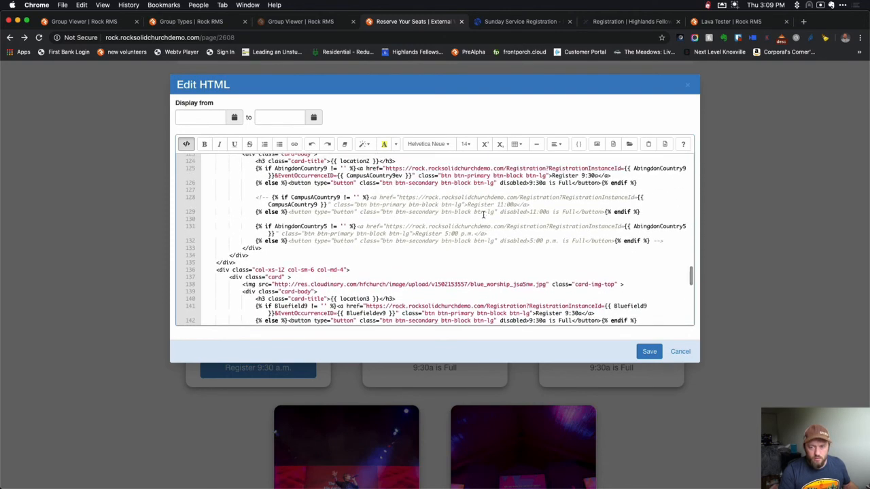
pyautogui.scroll(-10, 502, 272)
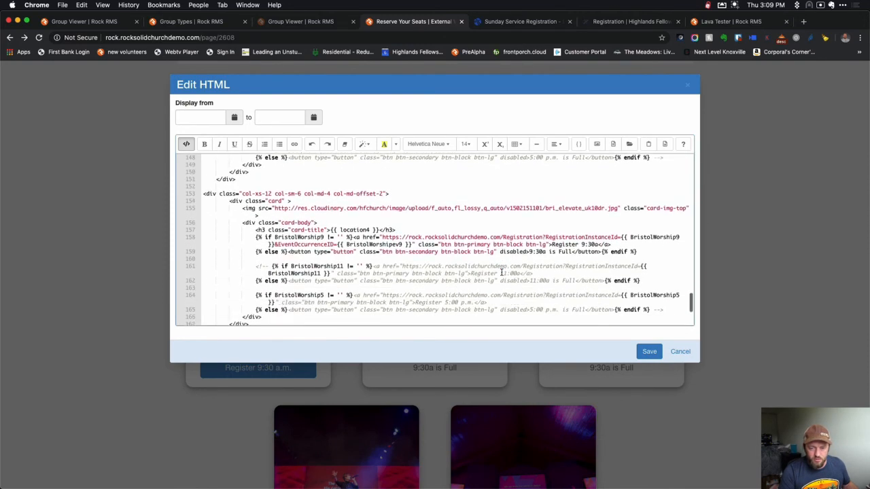
pyautogui.click(649, 352)
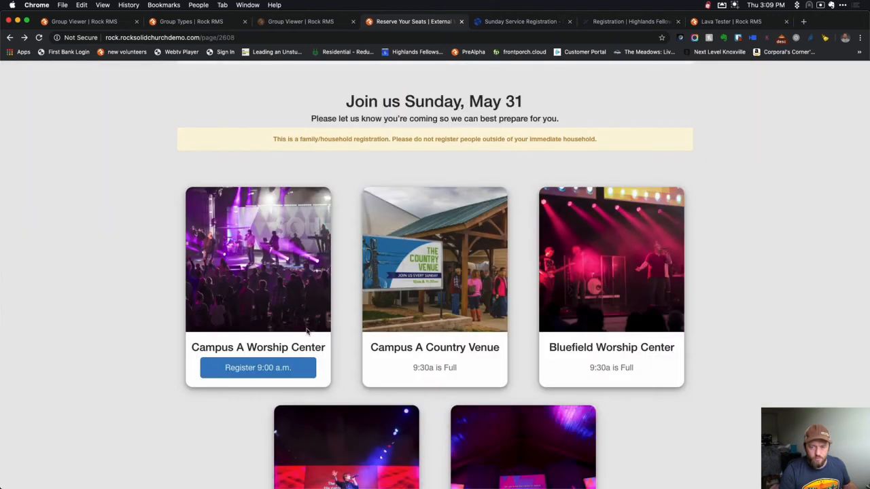
pyautogui.scroll(-5, 306, 332)
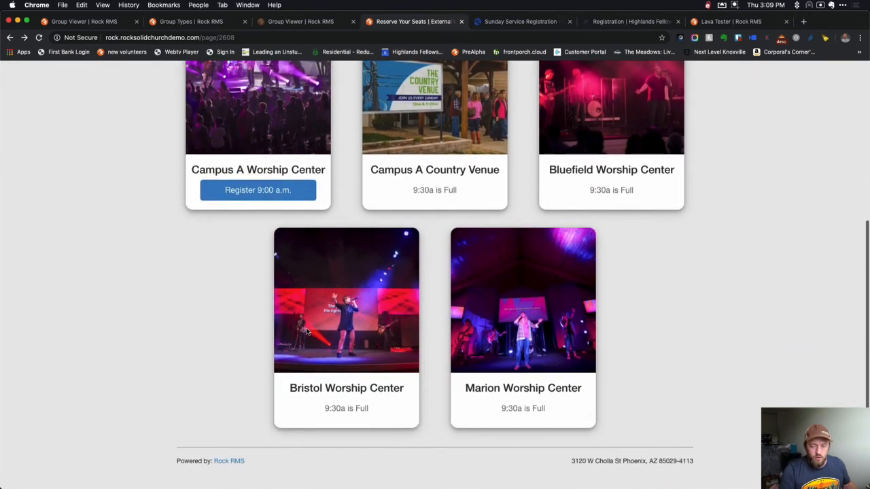
pyautogui.scroll(7, 307, 332)
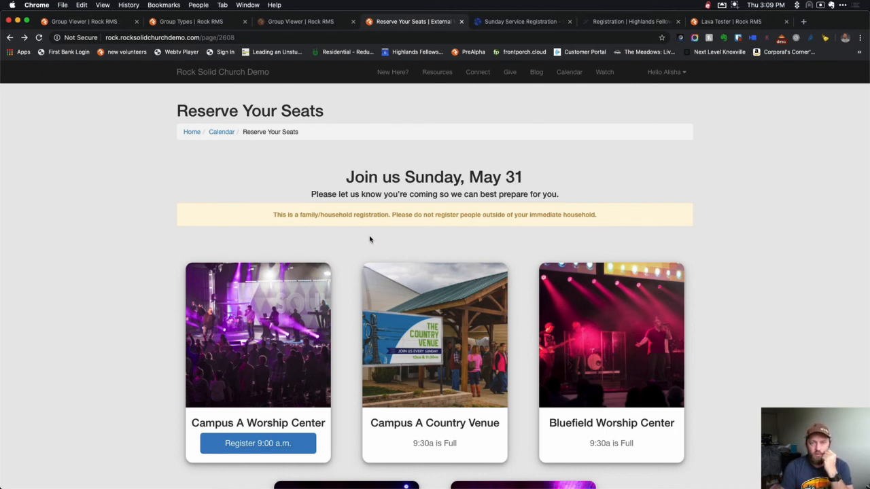
# Search Gmail for every message from the registration contact using a from: filter on their address.
pyautogui.press('super+grave')
pyautogui.press('super+grave')
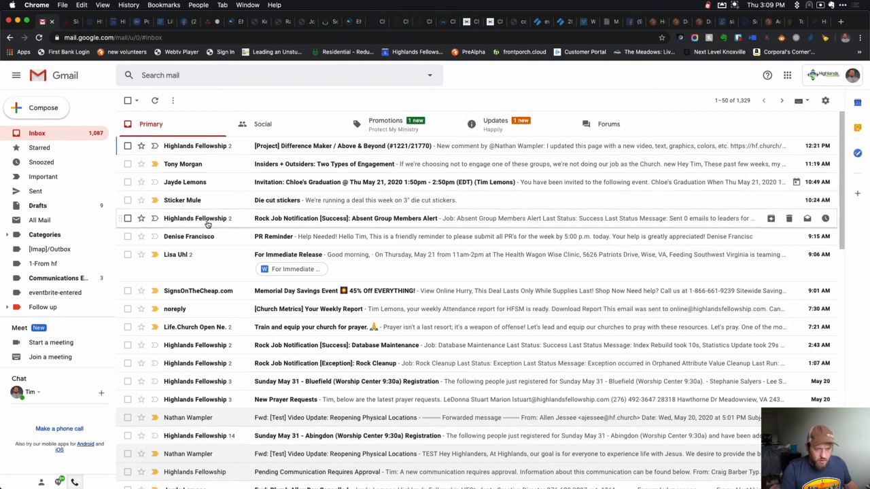
pyautogui.click(208, 73)
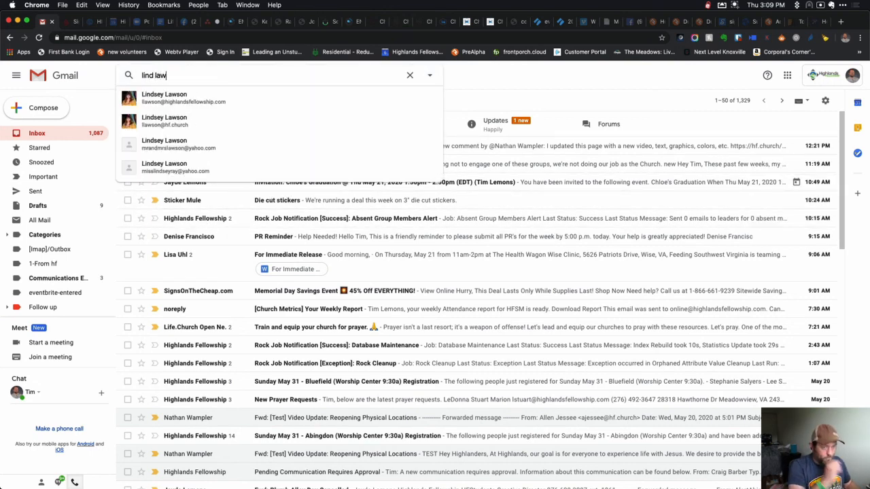
pyautogui.click(167, 120)
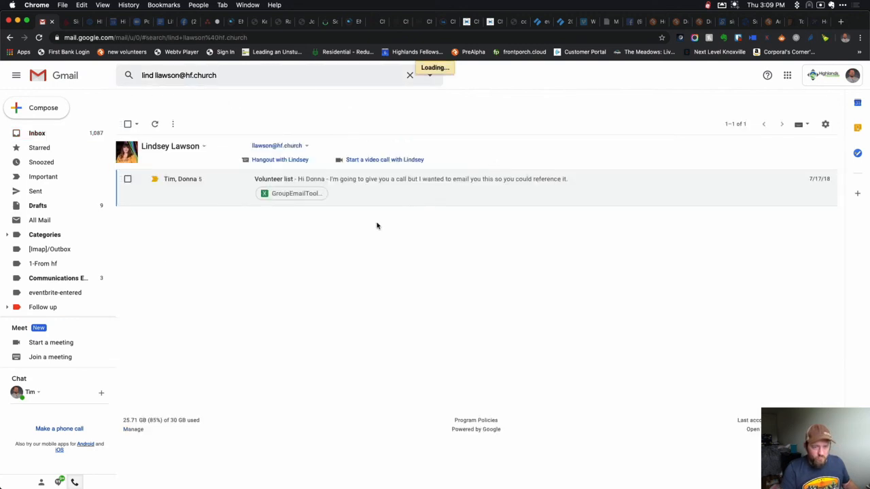
pyautogui.tripleClick(222, 75)
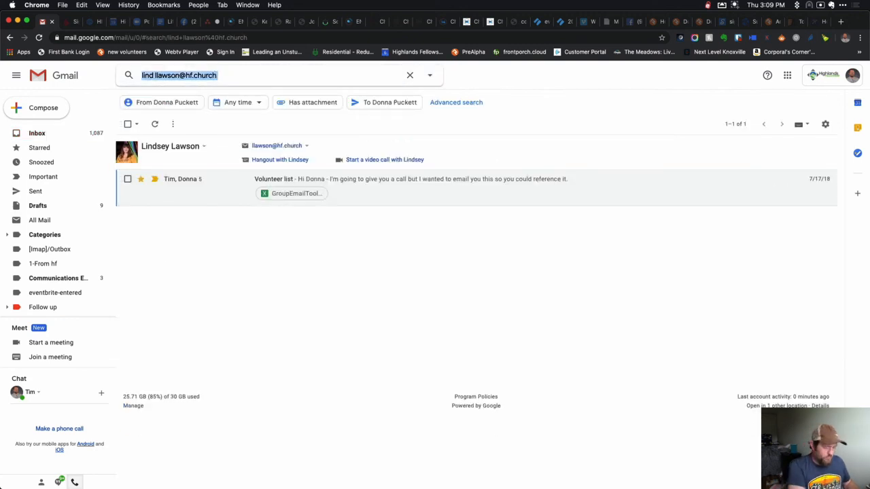
pyautogui.press('Return')
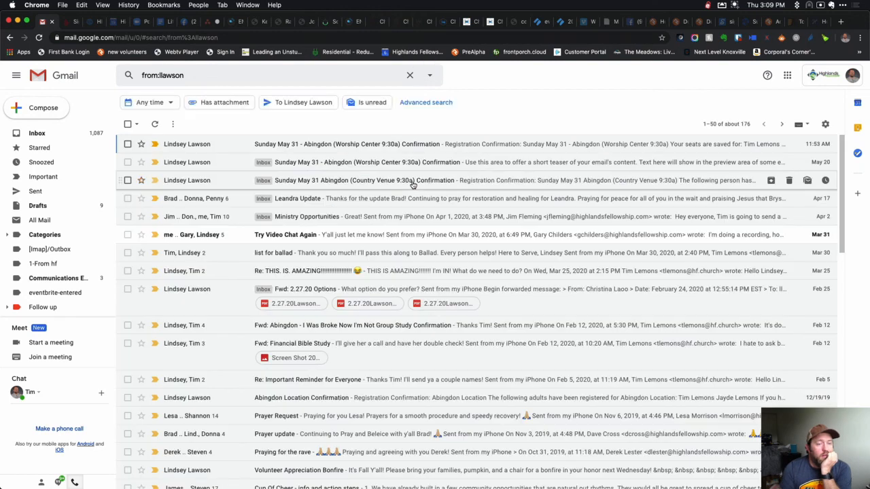
# Open the newest Sunday May 31 confirmation email and open its Get Your Digital Pass link in an Incognito window.
pyautogui.click(390, 145)
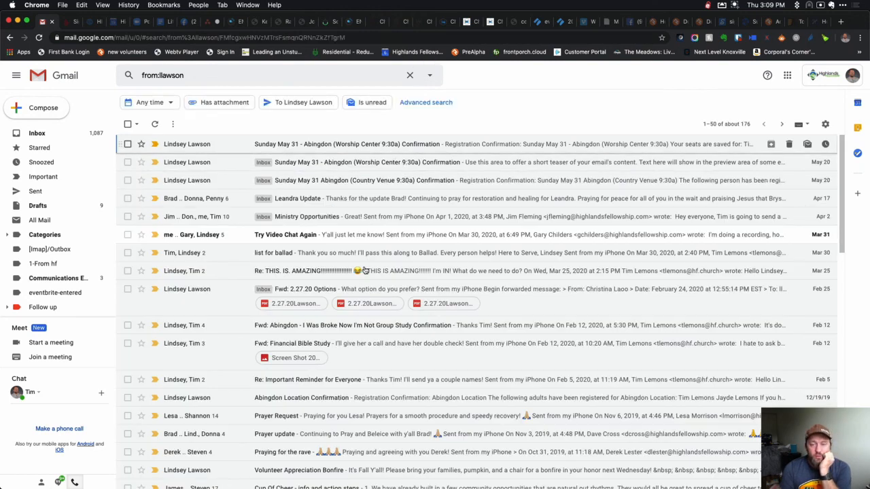
pyautogui.scroll(-1, 418, 324)
pyautogui.scroll(-2, 417, 325)
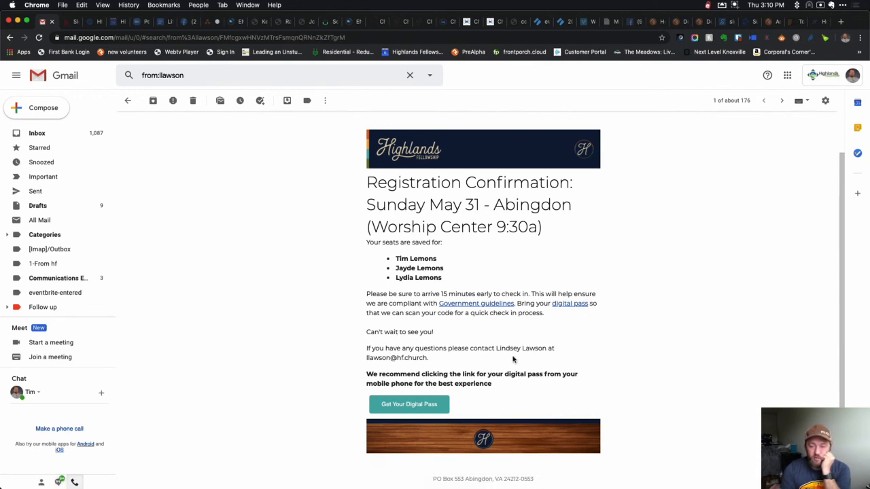
pyautogui.rightClick(416, 407)
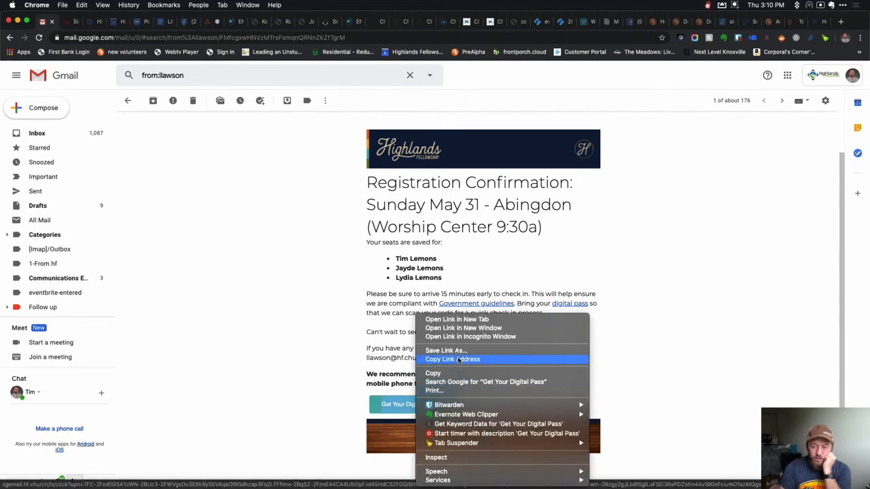
pyautogui.click(466, 337)
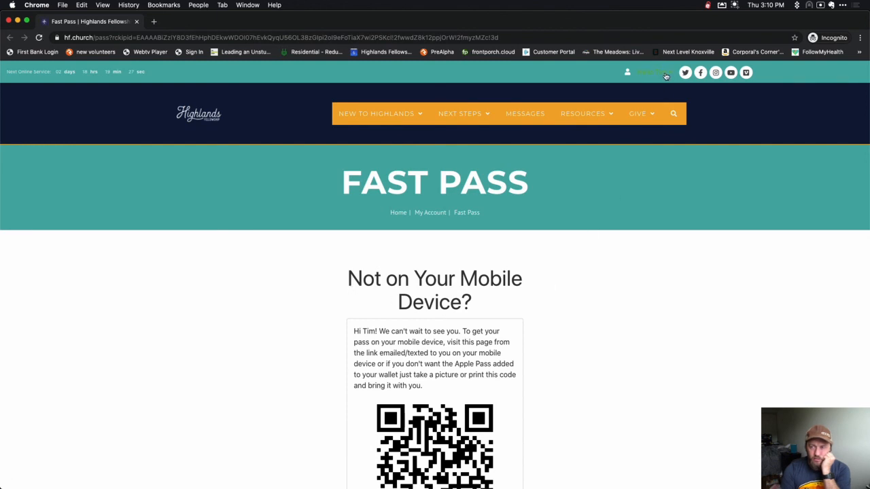
# Highlight the 'Not on Your Mobile Device?' heading, then inspect the Fast Pass QR code in developer tools.
pyautogui.scroll(-4, 564, 338)
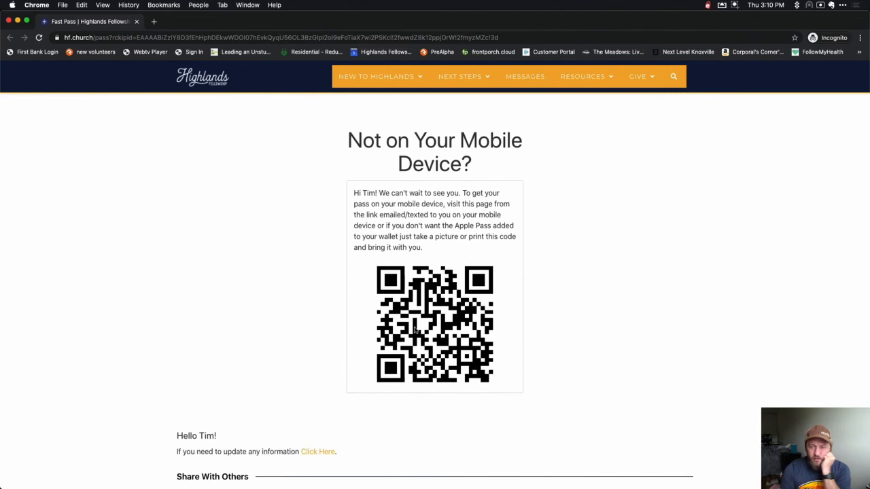
pyautogui.moveTo(348, 141); pyautogui.dragTo(479, 158)
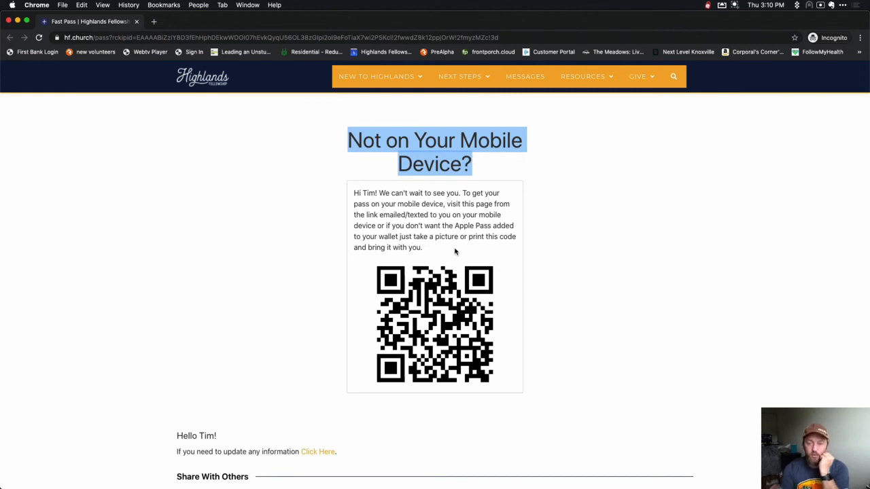
pyautogui.rightClick(472, 319)
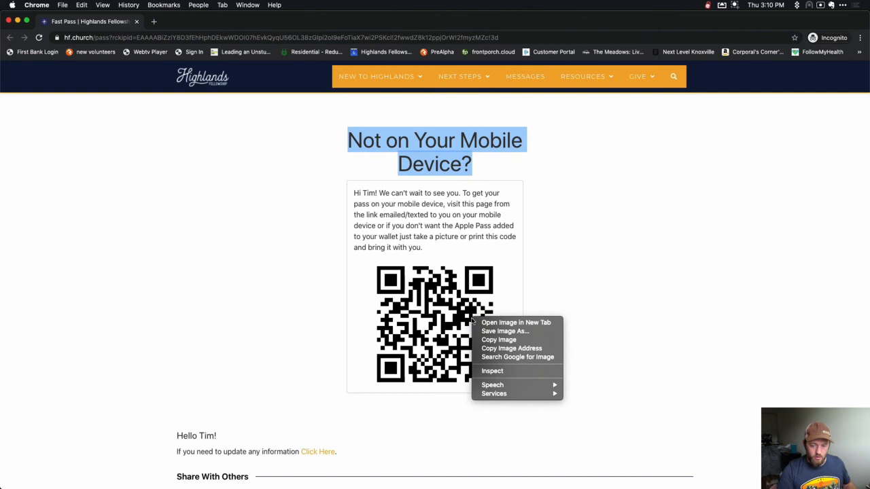
pyautogui.click(501, 372)
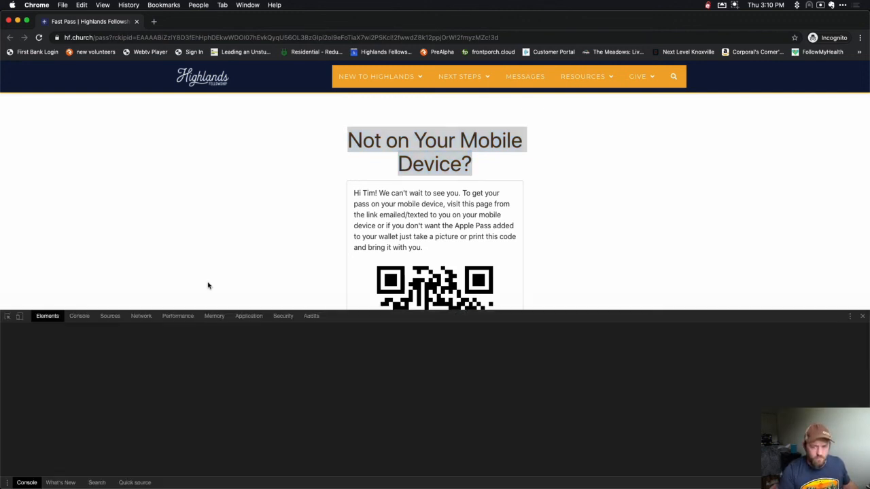
# Emulate an iPhone X in the device toolbar and reload the Fast Pass page.
pyautogui.click(21, 318)
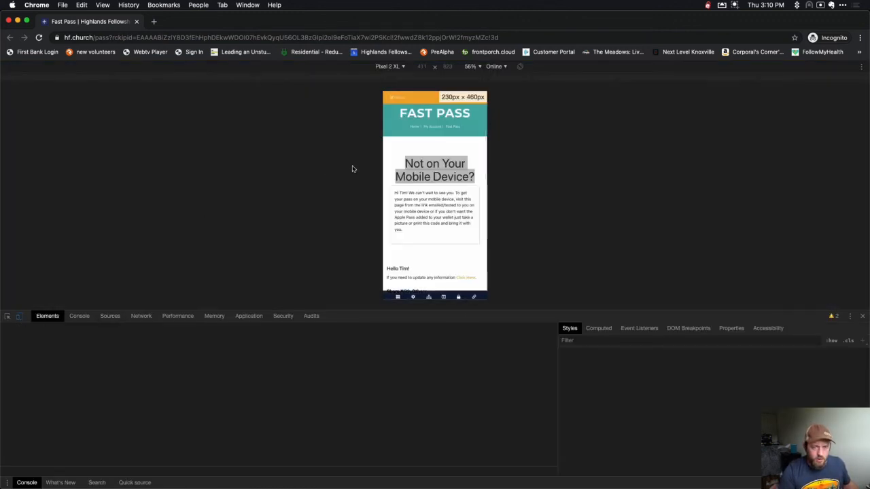
pyautogui.press('super+r')
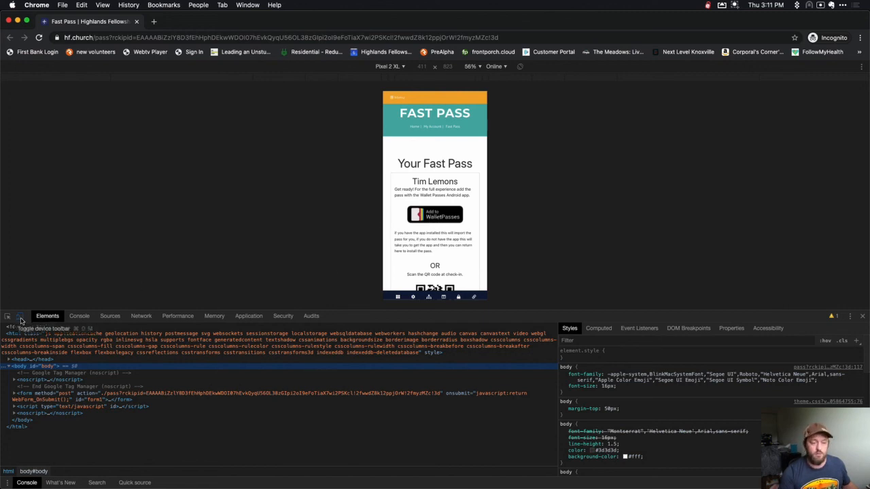
pyautogui.click(20, 317)
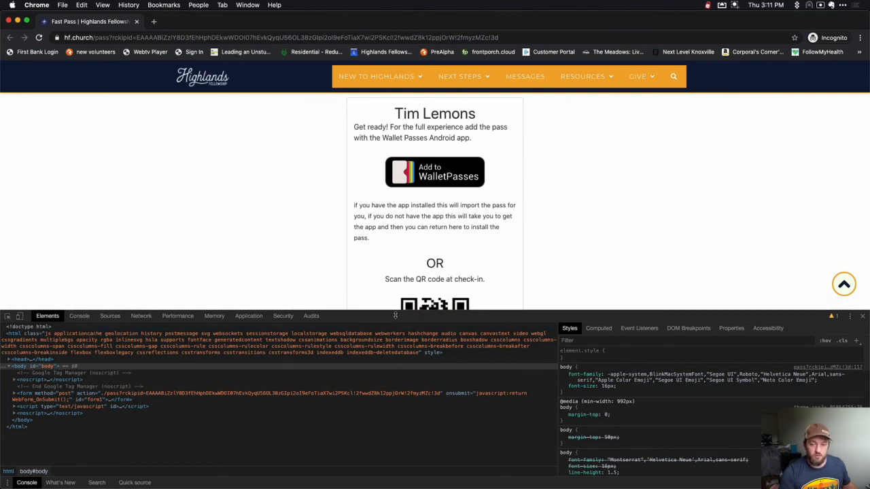
pyautogui.click(20, 316)
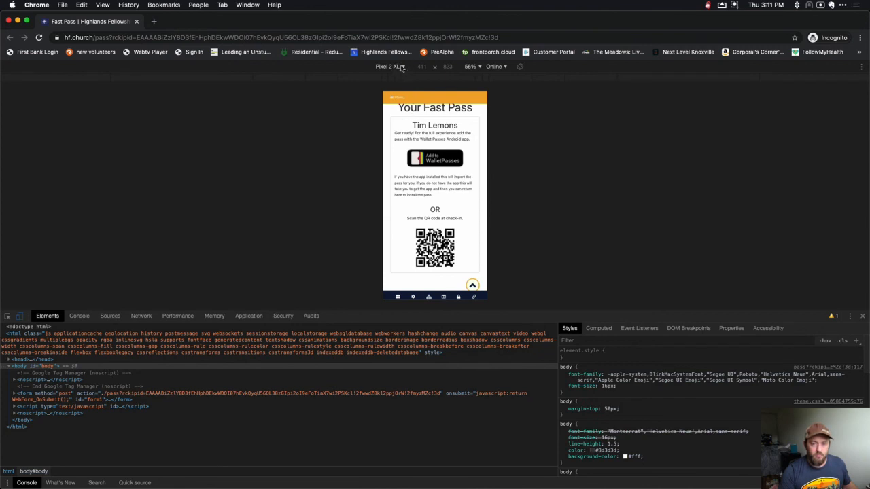
pyautogui.click(399, 67)
pyautogui.click(395, 159)
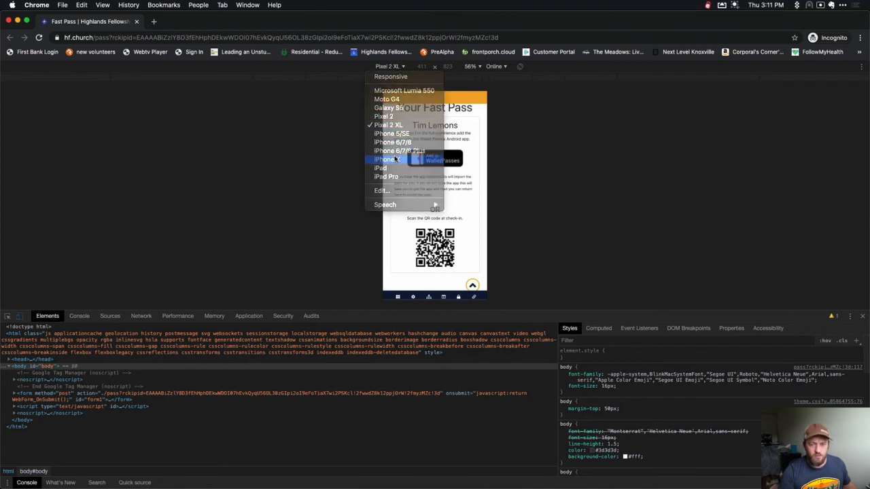
pyautogui.press('super+r')
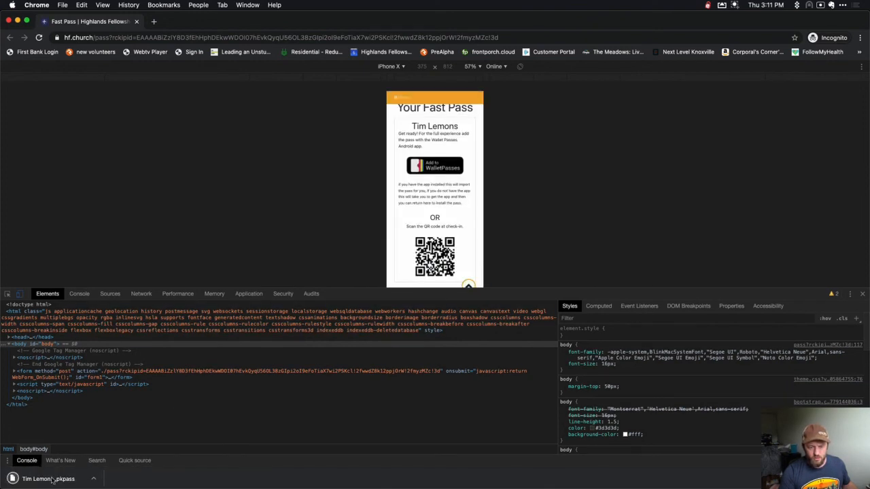
# Open and close the downloaded .pkpass wallet pass, then return to the desktop layout.
pyautogui.click(53, 479)
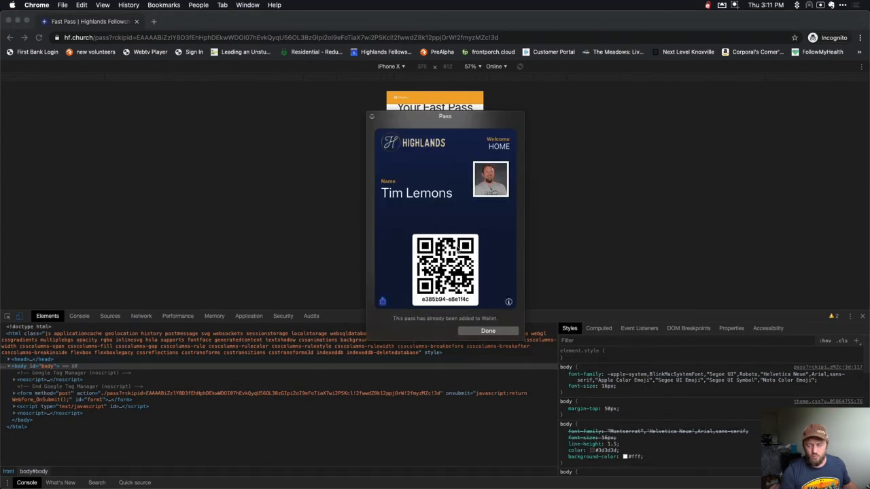
pyautogui.click(372, 117)
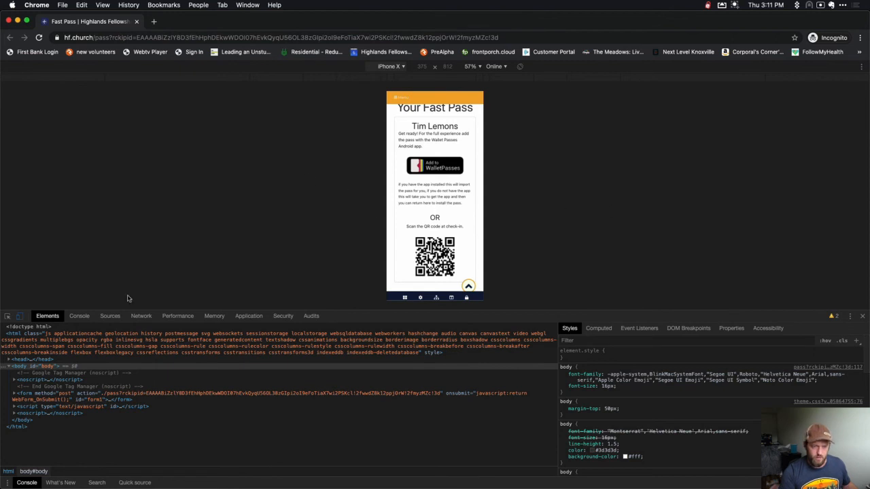
pyautogui.click(19, 316)
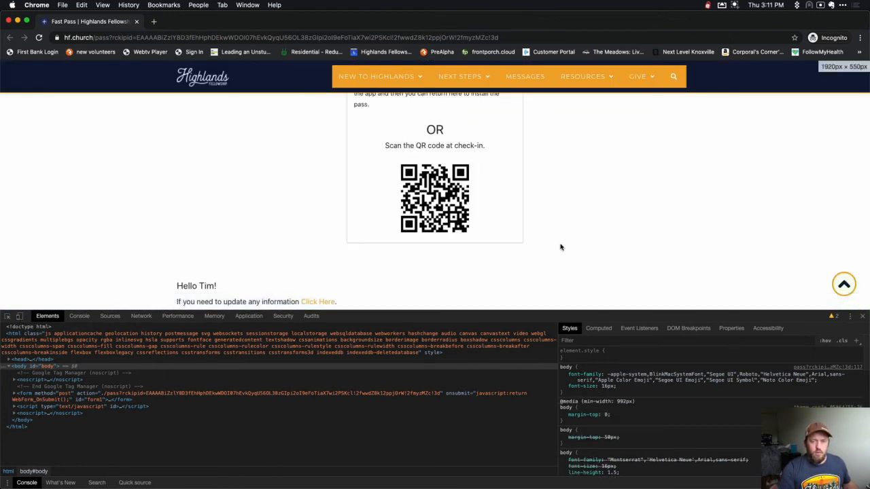
pyautogui.scroll(5, 619, 256)
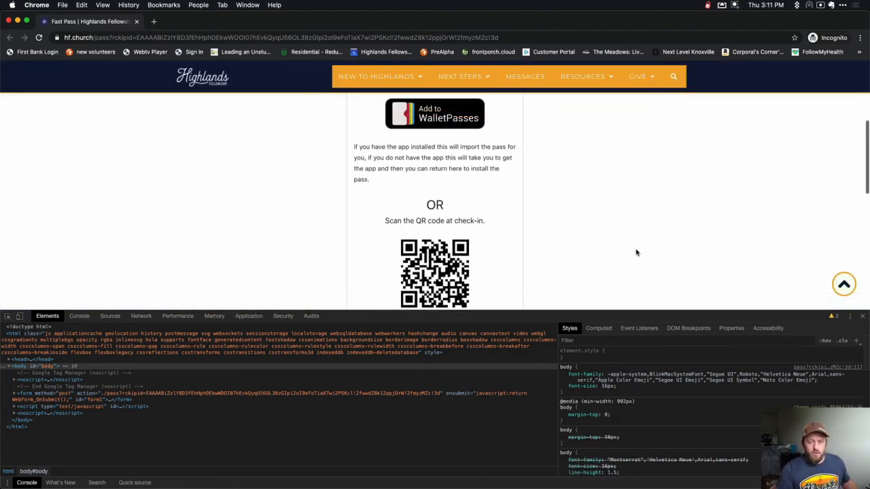
# Close the developer tools on the Fast Pass page and return to the Gmail confirmation email.
pyautogui.click(861, 315)
pyautogui.scroll(4, 677, 260)
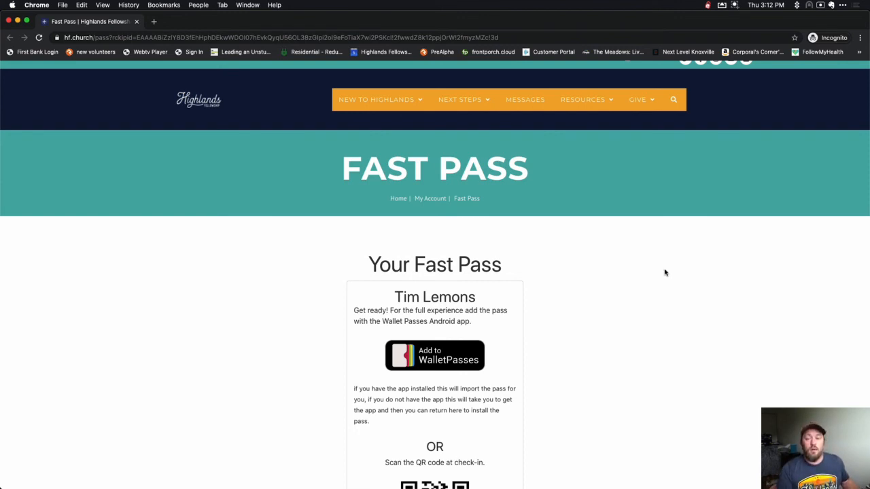
pyautogui.press('super+grave')
pyautogui.press('super+grave')
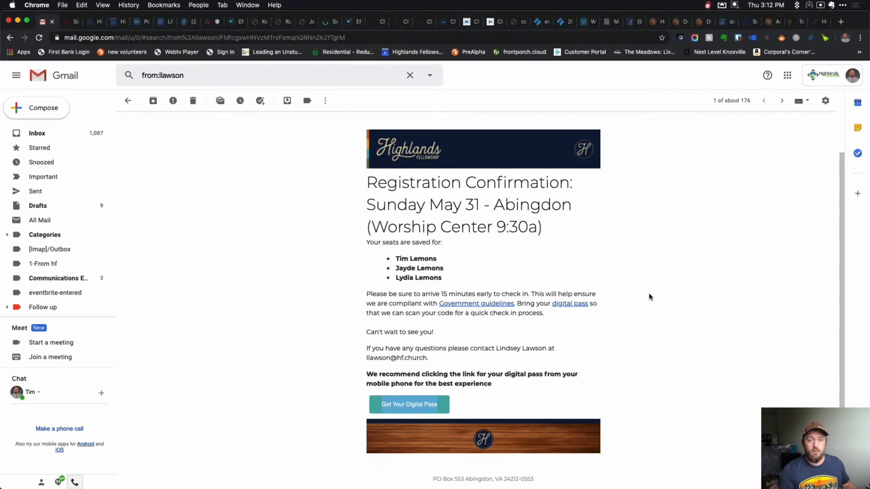
# Show the 'Join us Sunday, May 31' Highlands registration page with 9:30 campus cards.
pyautogui.press('super+grave')
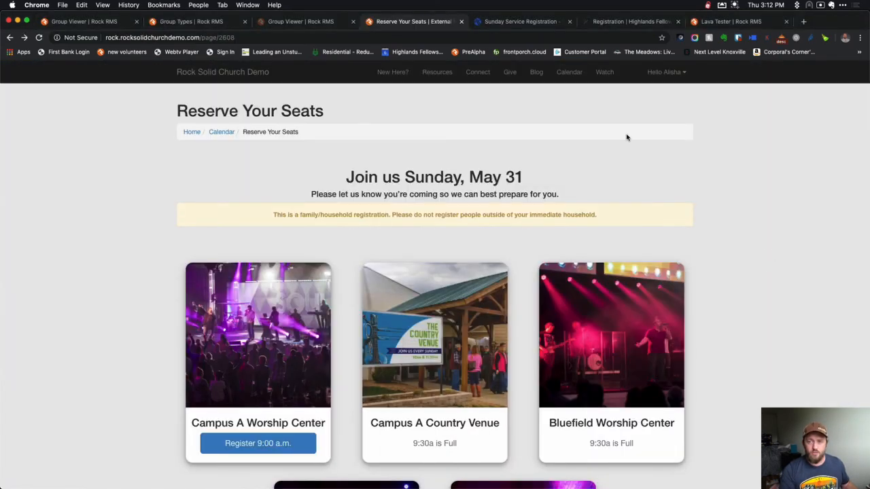
pyautogui.click(507, 22)
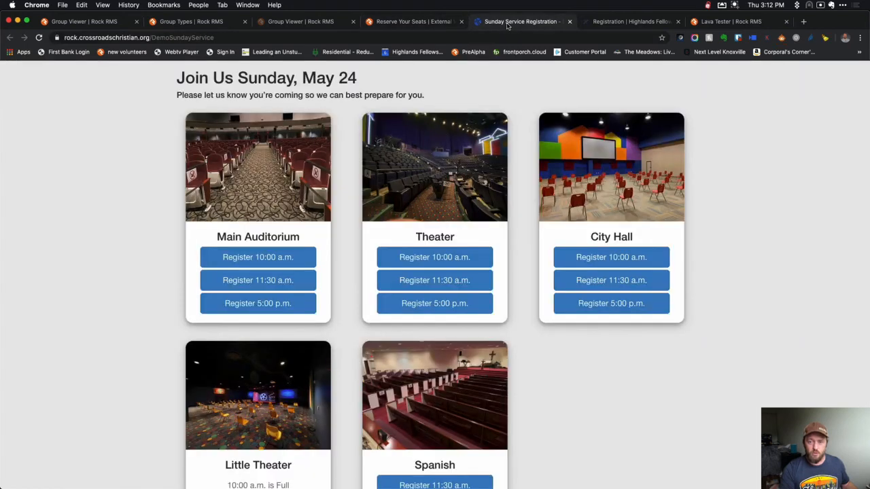
pyautogui.click(605, 22)
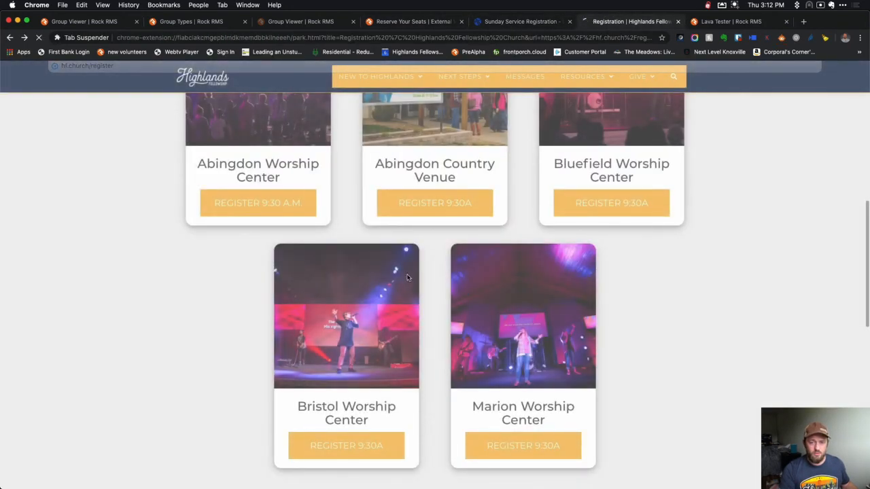
pyautogui.scroll(-5, 473, 307)
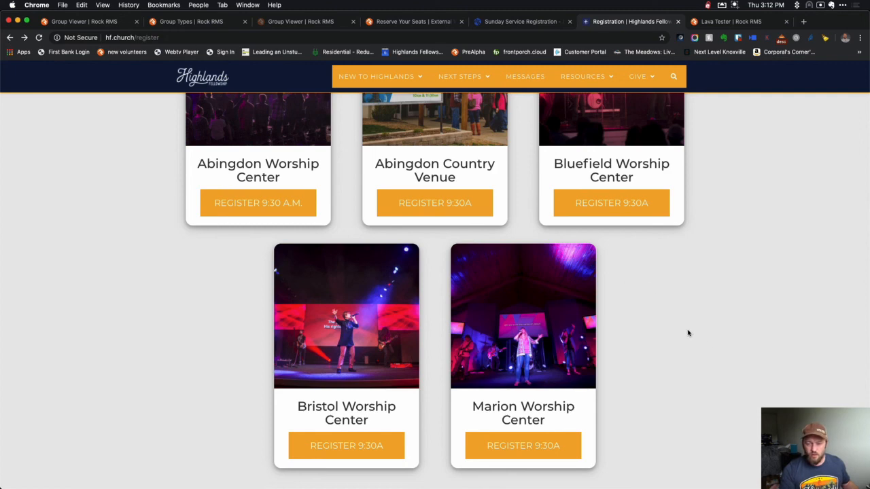
pyautogui.scroll(3, 709, 342)
pyautogui.scroll(8, 709, 343)
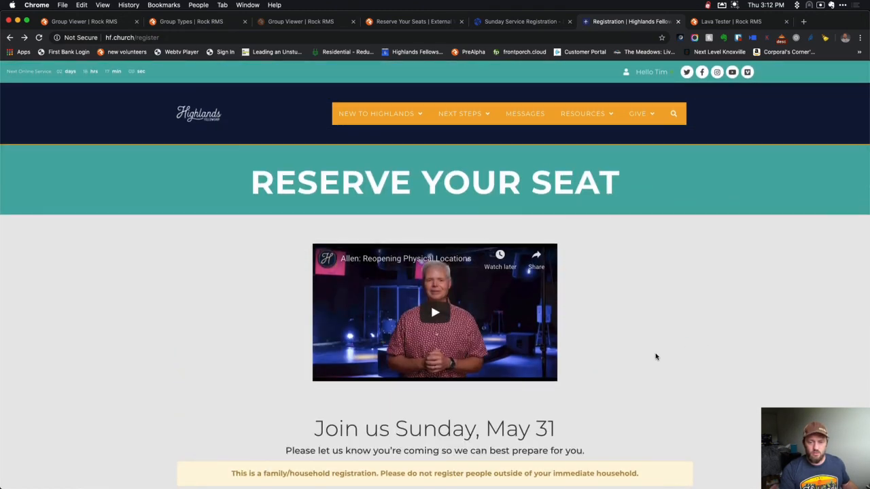
pyautogui.scroll(-3, 656, 357)
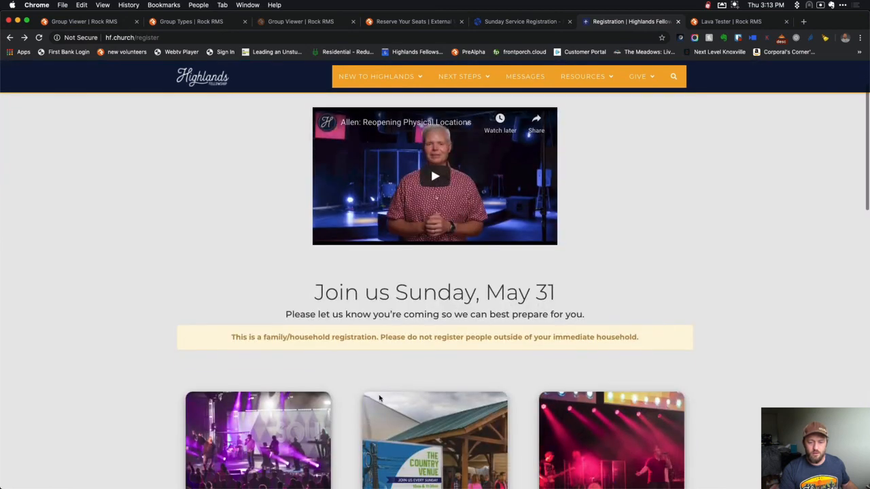